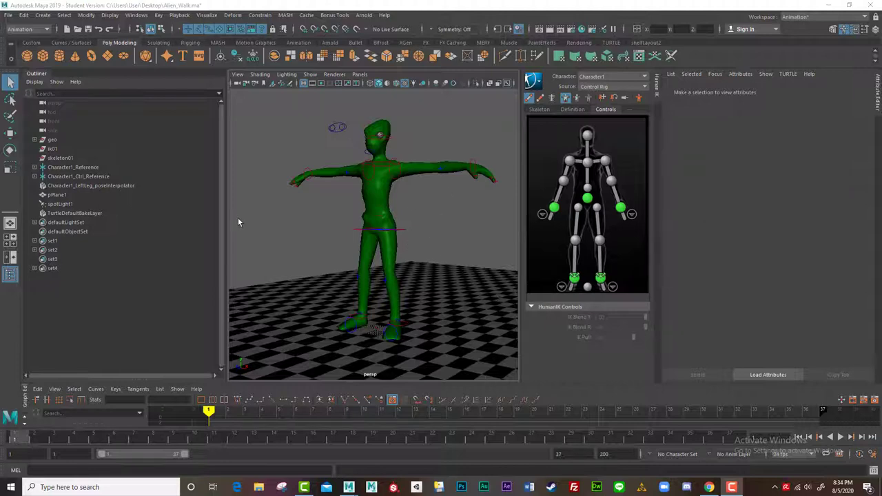
# Narrow the Outliner to widen the perspective view, and select the character's right wrist effector
pyautogui.moveTo(227, 222); pyautogui.dragTo(152, 222)
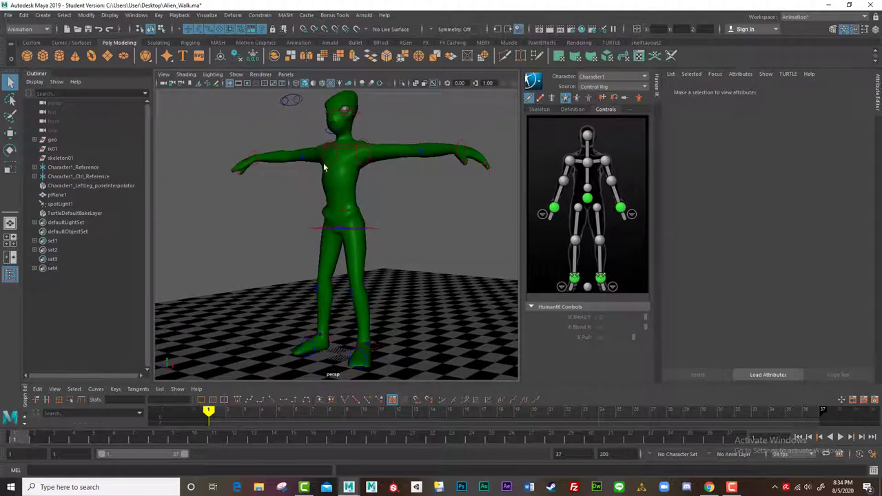
pyautogui.click(325, 166)
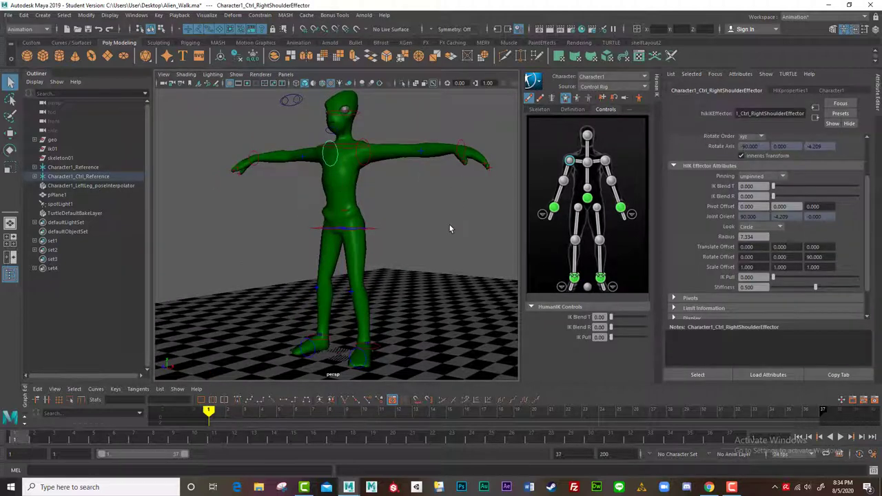
pyautogui.keyDown('alt'); pyautogui.moveTo(449, 225); pyautogui.dragTo(413, 226); pyautogui.keyUp('alt')
pyautogui.click(246, 170)
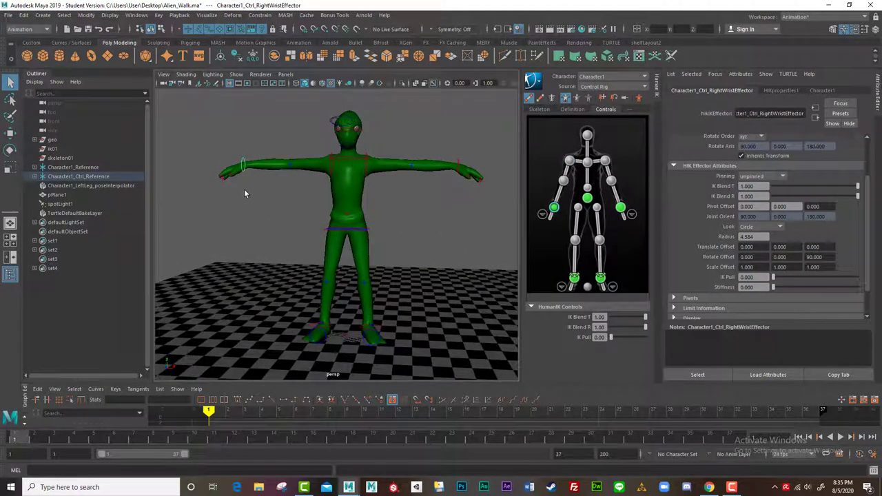
# Try moving the right wrist effector down and toward the body, and undo the move
pyautogui.press('w')
pyautogui.moveTo(242, 167); pyautogui.dragTo(286, 210)
pyautogui.hotkey('ctrl', 'z')
pyautogui.hotkey('ctrl', 'z')
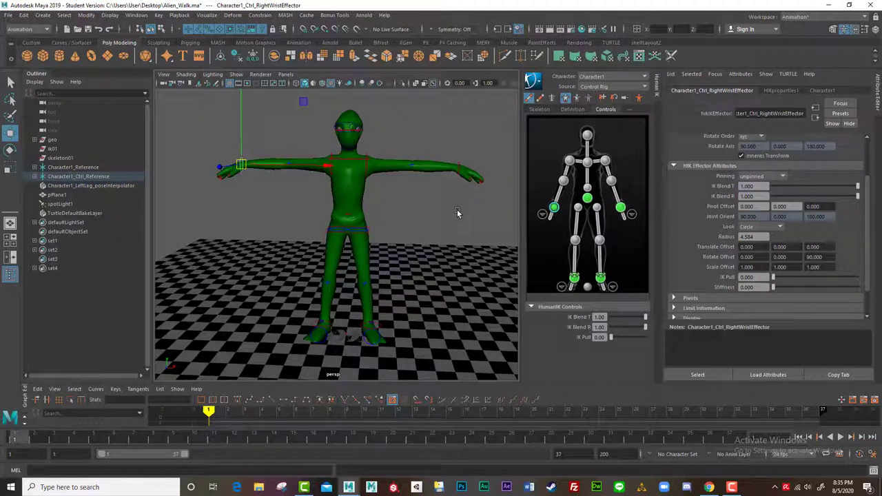
# In the Time Slider preferences, try the Play every frame and Other playback speeds, ending on 24 fps x 1
pyautogui.click(873, 455)
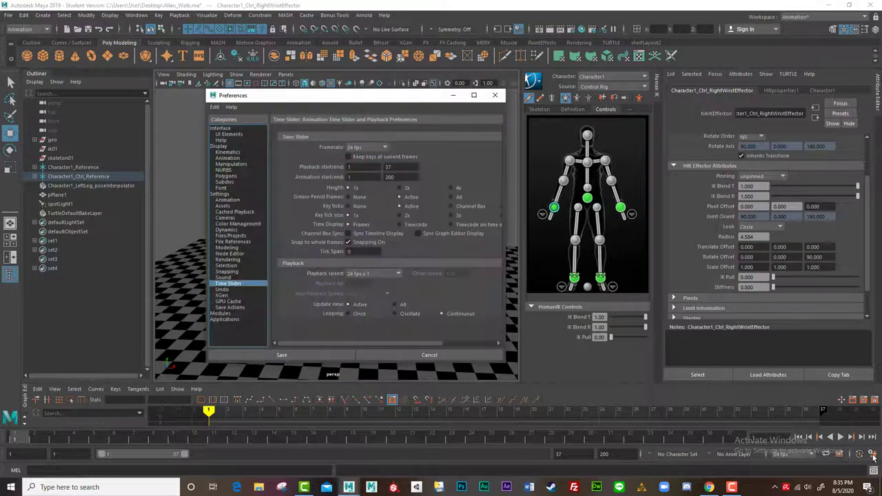
pyautogui.click(398, 274)
pyautogui.click(363, 286)
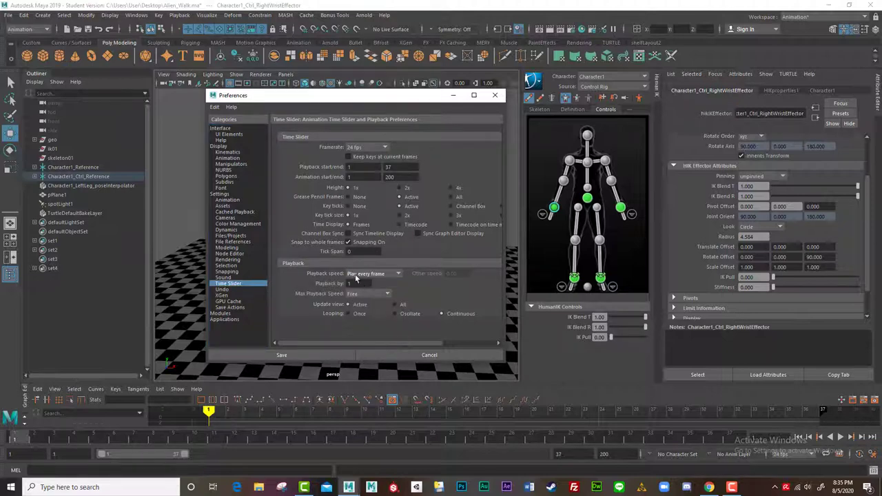
pyautogui.click(398, 274)
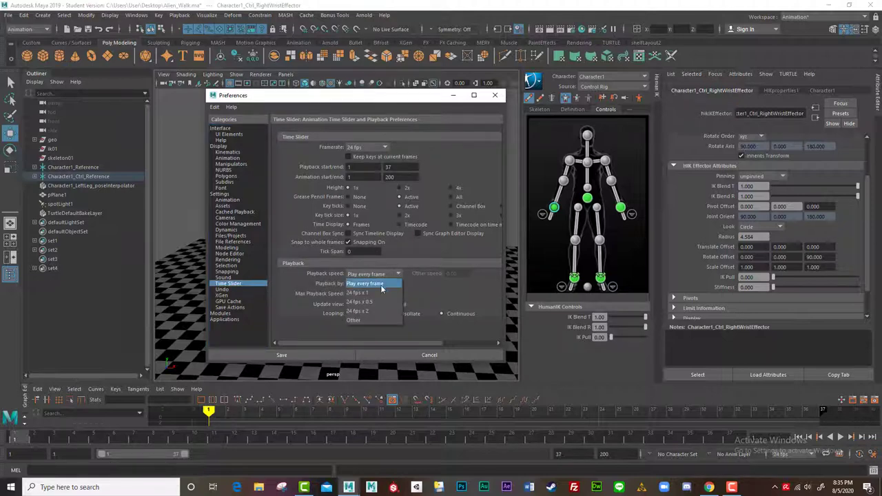
pyautogui.click(383, 292)
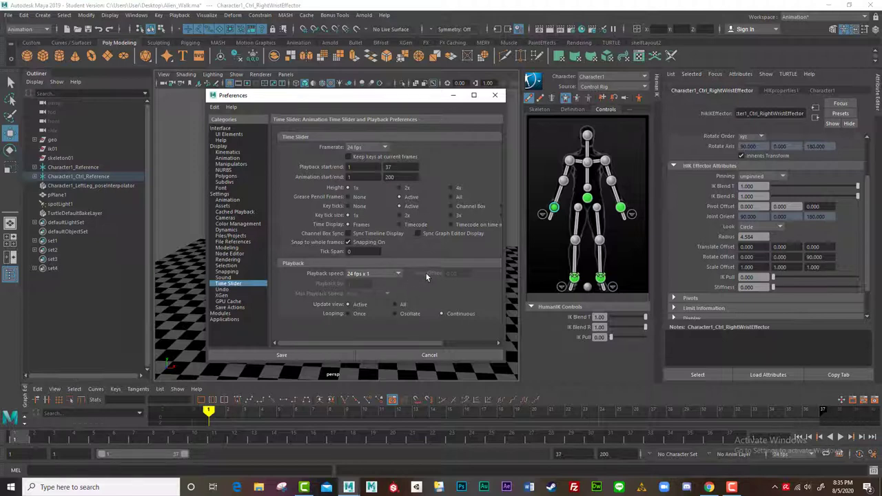
pyautogui.click(399, 274)
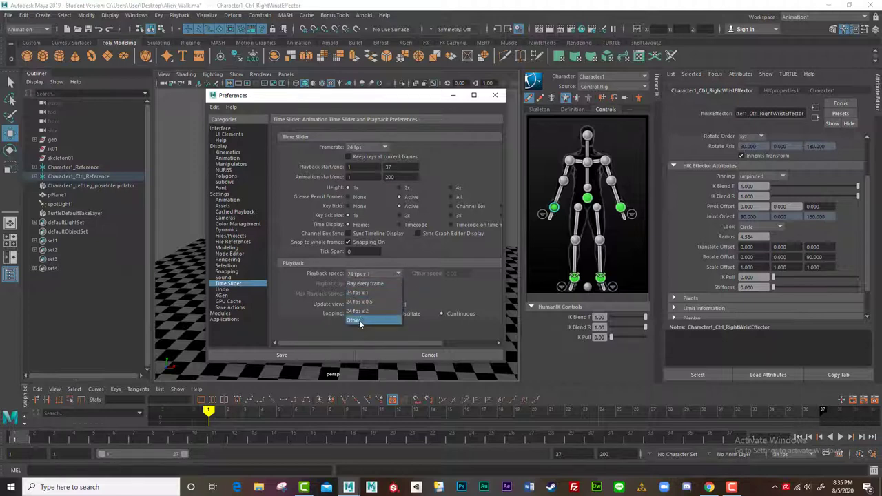
pyautogui.click(353, 320)
pyautogui.click(399, 273)
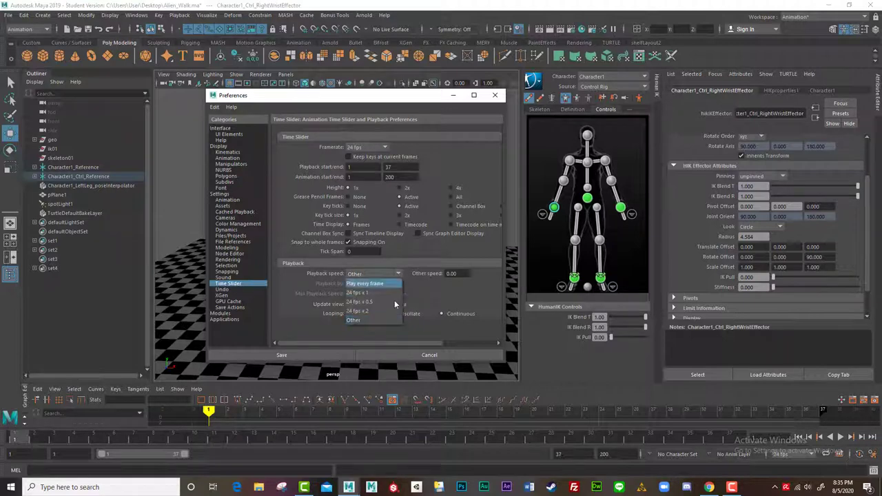
pyautogui.click(371, 294)
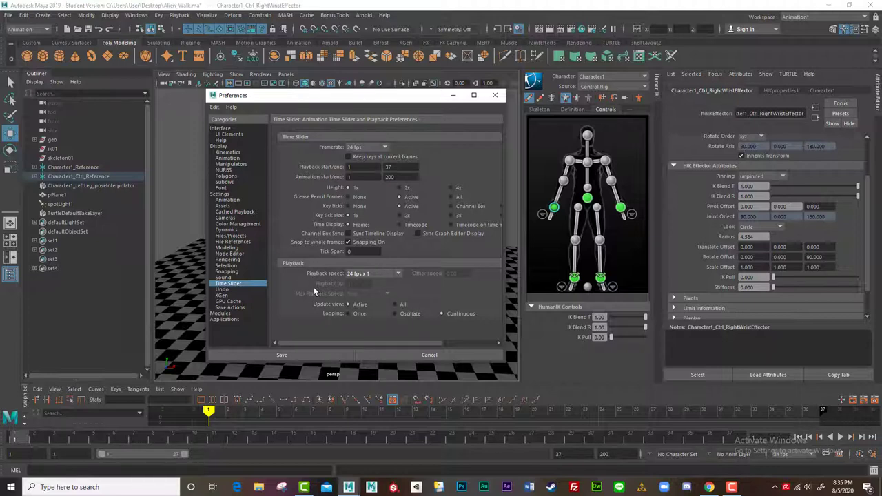
# In the Animation preferences, try Independent Euler-angle curves as the new HIK curve default, set it to Quaternion Cubic and save
pyautogui.click(219, 194)
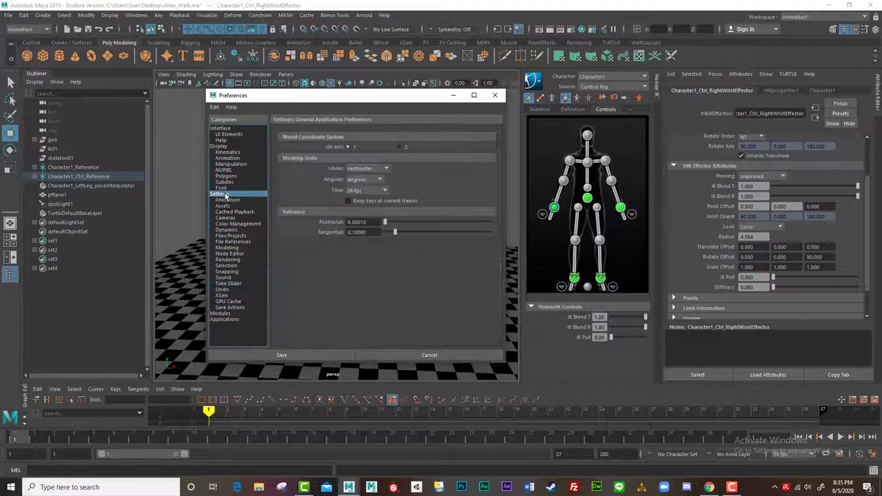
pyautogui.click(234, 200)
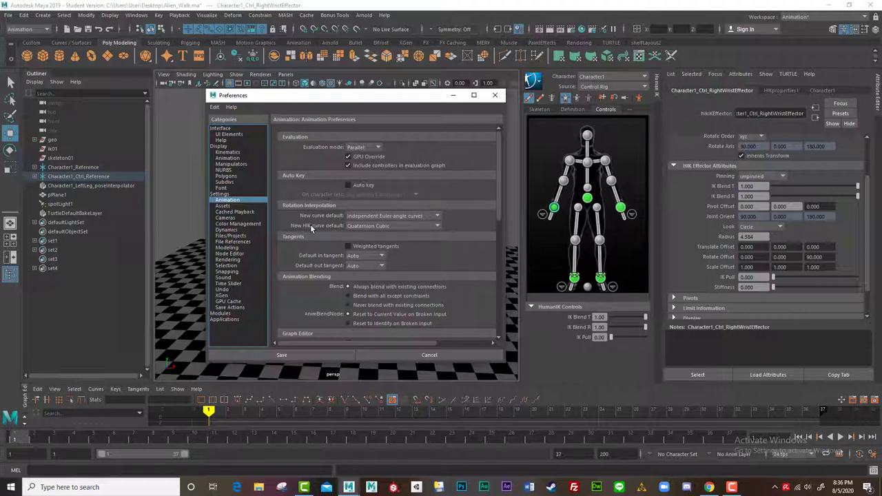
pyautogui.click(437, 228)
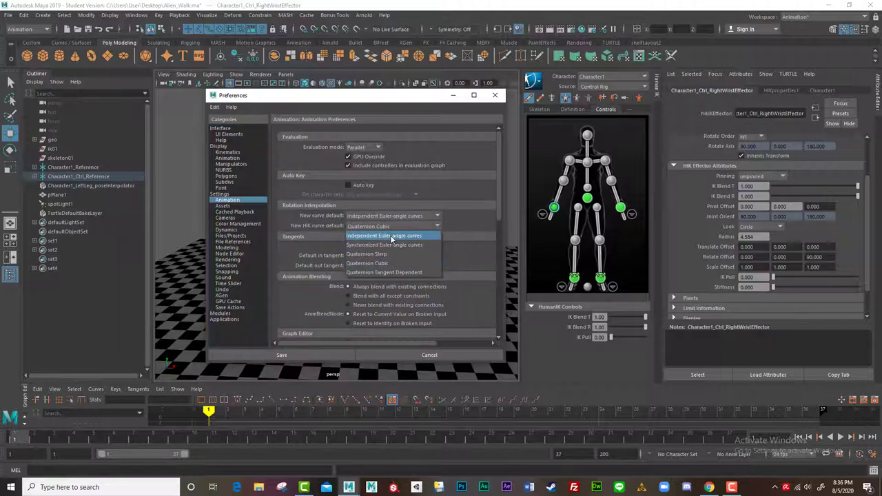
pyautogui.click(392, 236)
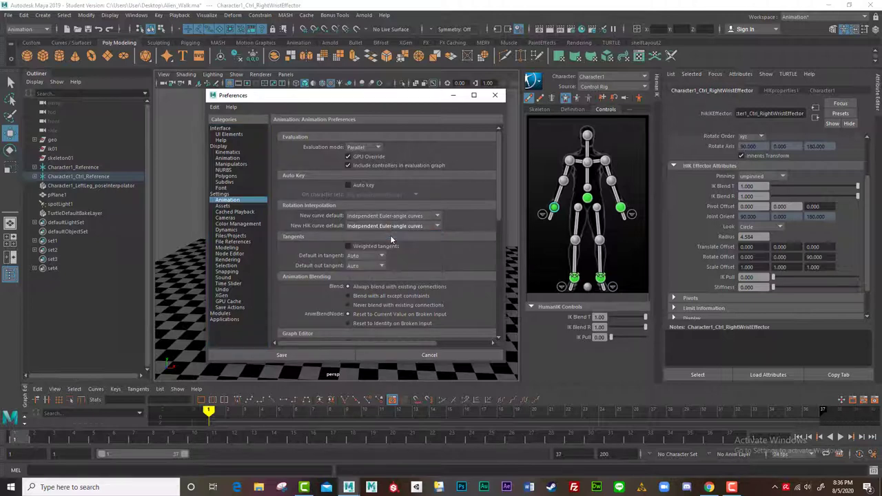
pyautogui.click(436, 227)
pyautogui.click(403, 256)
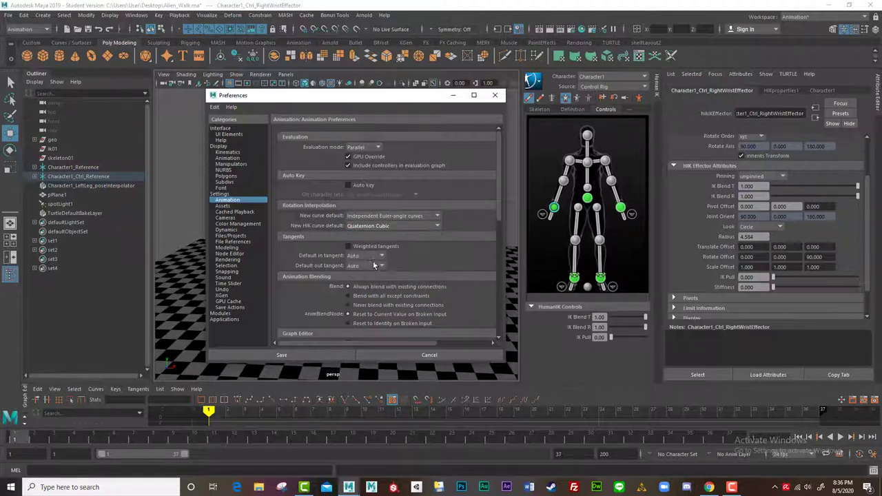
pyautogui.click(316, 355)
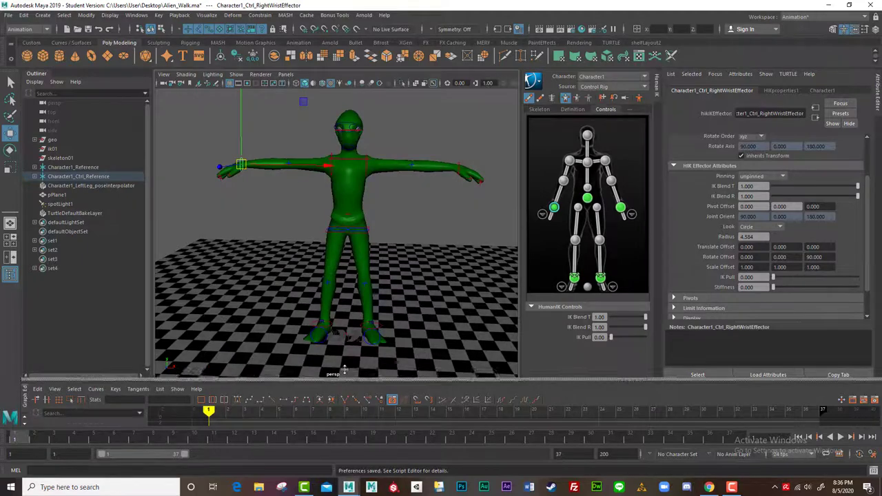
# Switch the HumanIK controls to Body Part keying and key the right wrist effector at frames 1 and 10
pyautogui.moveTo(343, 372); pyautogui.dragTo(342, 342)
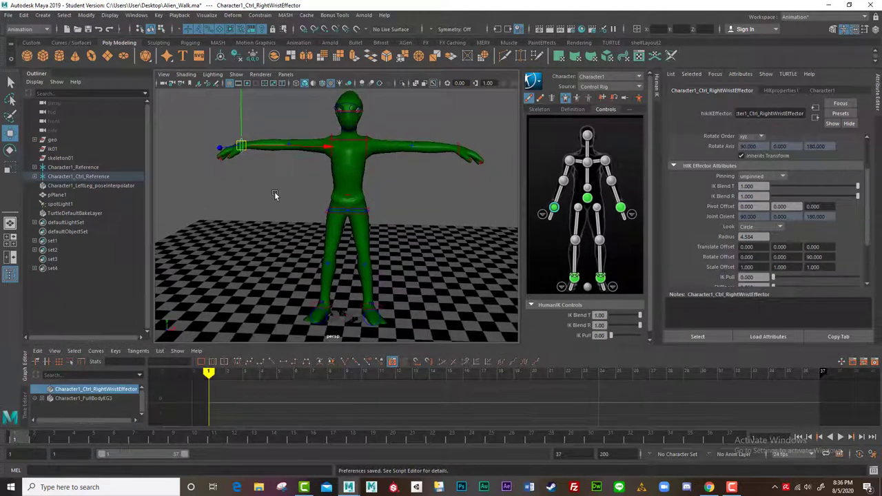
pyautogui.keyDown('alt'); pyautogui.moveTo(275, 195); pyautogui.dragTo(342, 209, button='middle'); pyautogui.keyUp('alt')
pyautogui.keyDown('alt'); pyautogui.moveTo(342, 209); pyautogui.dragTo(386, 212, button='right'); pyautogui.keyUp('alt')
pyautogui.keyDown('alt'); pyautogui.moveTo(386, 212); pyautogui.dragTo(406, 229); pyautogui.keyUp('alt')
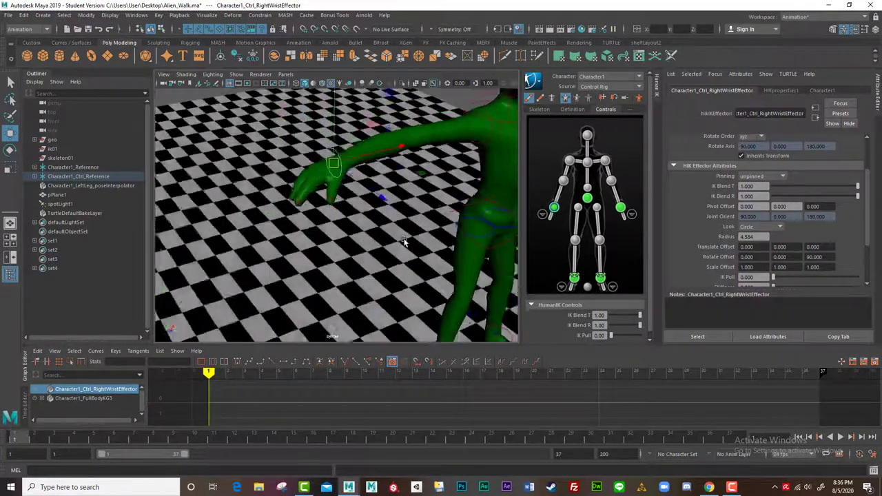
pyautogui.keyDown('alt'); pyautogui.moveTo(406, 229); pyautogui.dragTo(416, 236, button='middle'); pyautogui.keyUp('alt')
pyautogui.keyDown('alt'); pyautogui.moveTo(415, 236); pyautogui.dragTo(445, 240, button='right'); pyautogui.keyUp('alt')
pyautogui.keyDown('alt'); pyautogui.moveTo(397, 228); pyautogui.dragTo(377, 225); pyautogui.keyUp('alt')
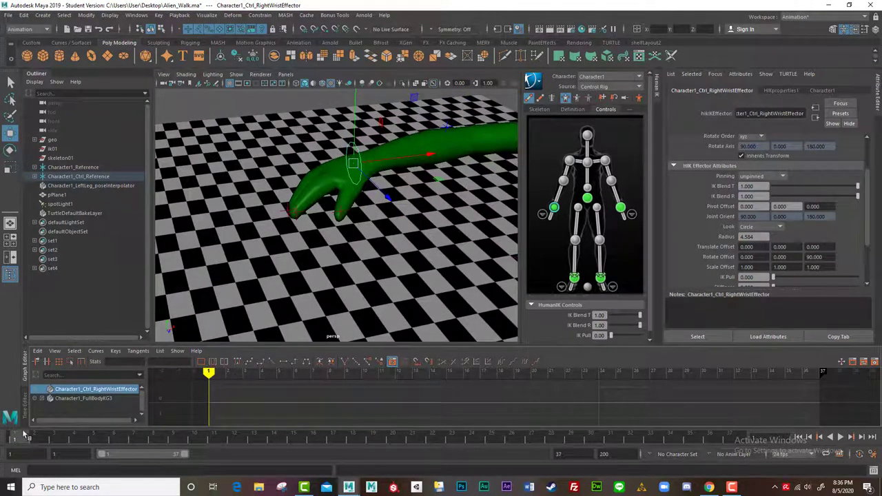
pyautogui.click(577, 97)
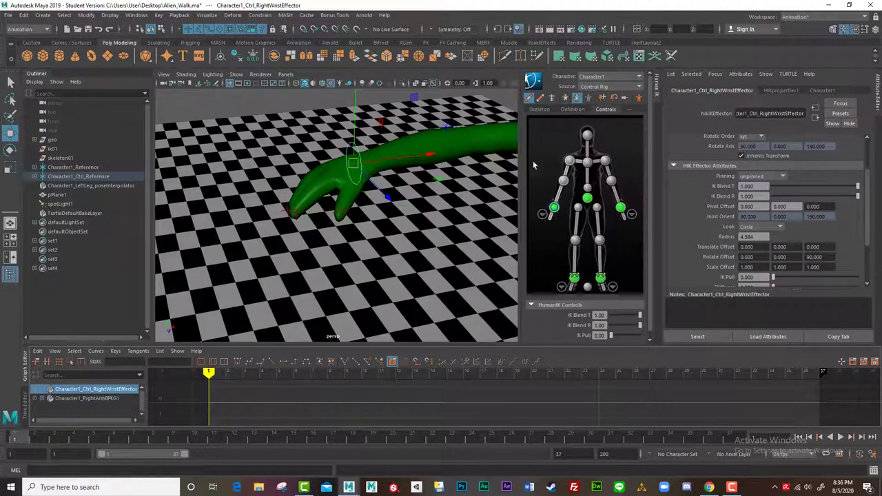
pyautogui.press('s')
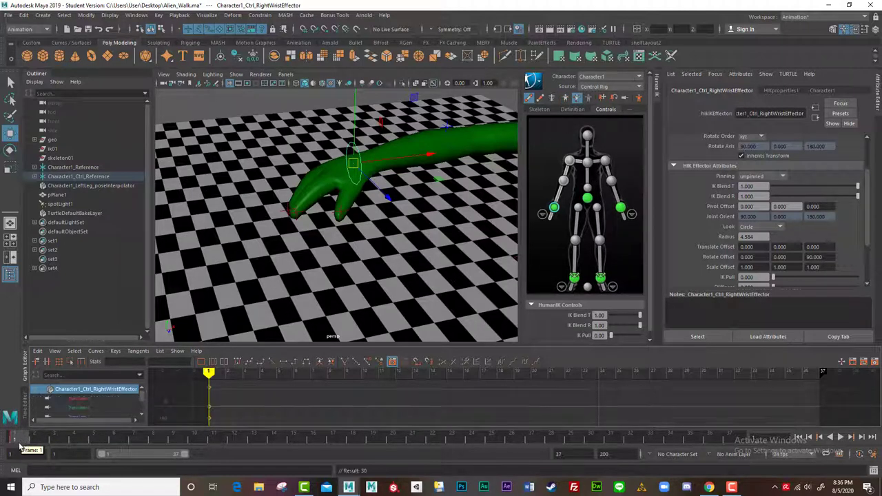
pyautogui.moveTo(20, 441); pyautogui.dragTo(194, 439)
pyautogui.press('s')
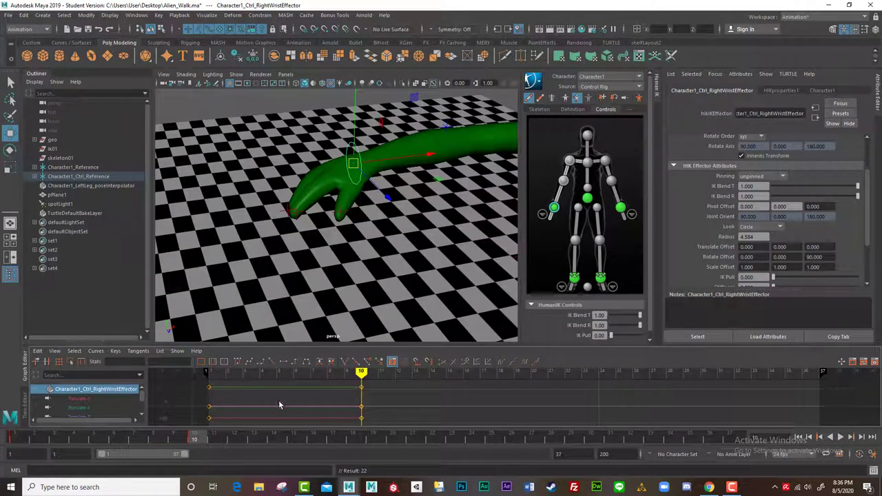
# Enlarge the Graph Editor, keeping the Animation workspace, and key the right wrist effector at frame 20
pyautogui.moveTo(315, 346); pyautogui.dragTo(315, 323)
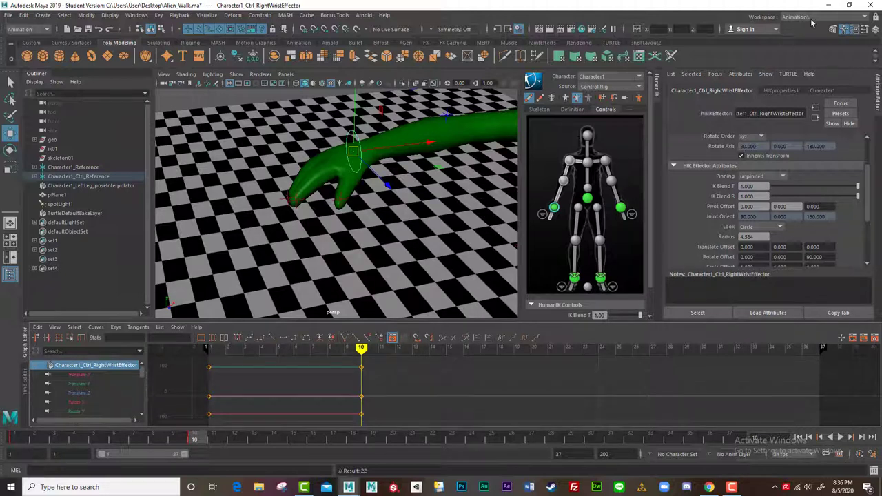
pyautogui.click(864, 17)
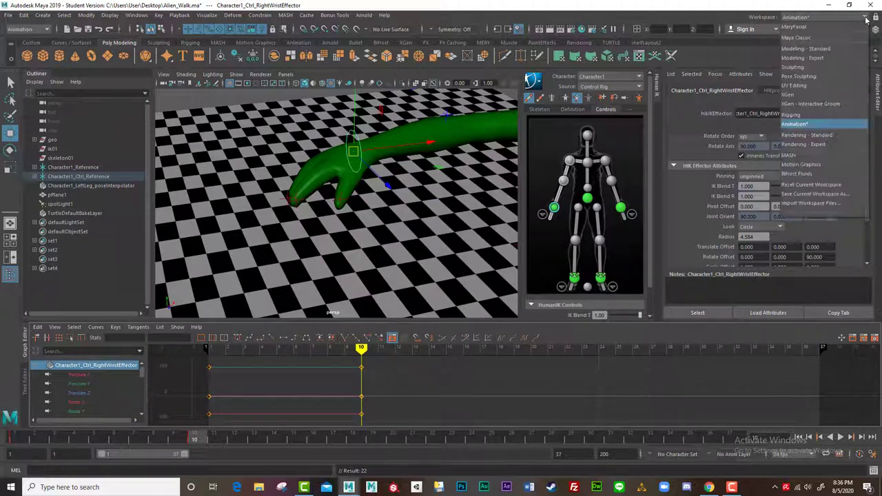
pyautogui.click(797, 124)
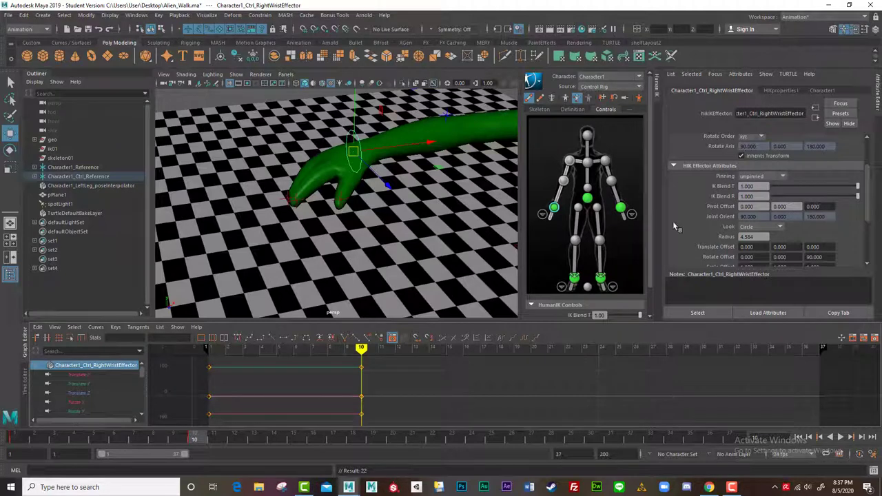
pyautogui.moveTo(200, 318); pyautogui.dragTo(201, 300)
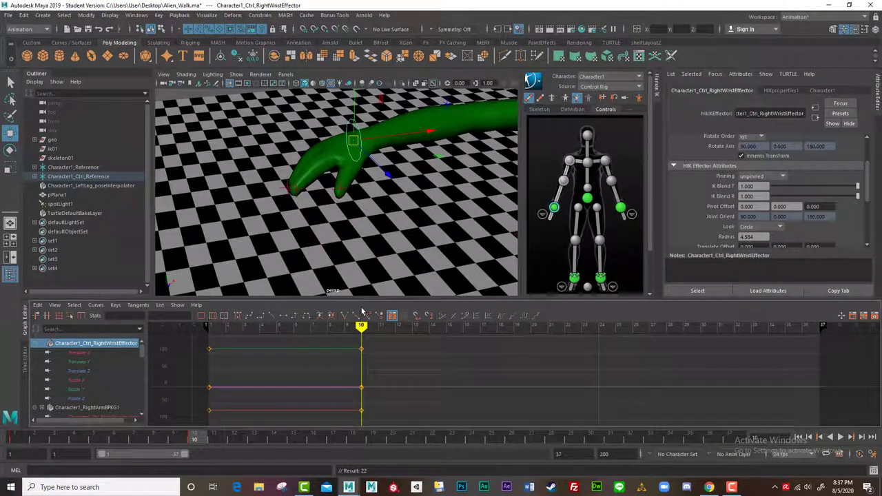
pyautogui.moveTo(361, 325); pyautogui.dragTo(525, 338)
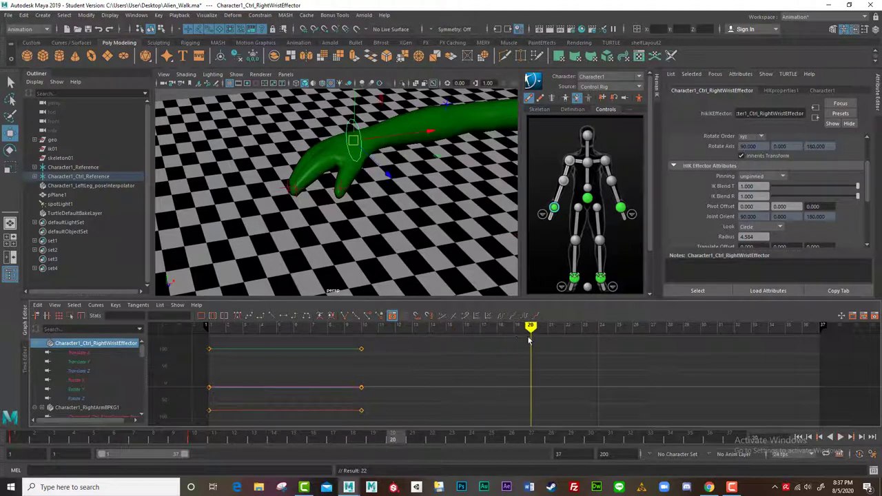
pyautogui.press('s')
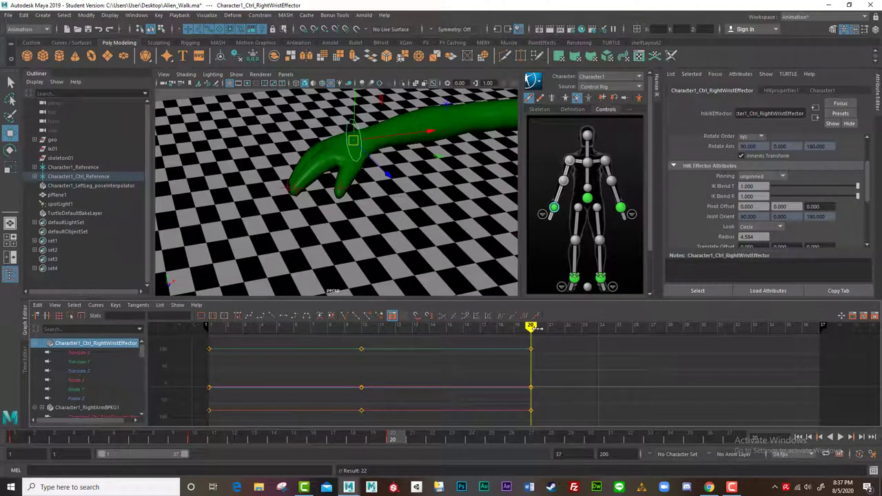
# At frame 10, rotate the right wrist effector so the hand bends downward, and key the pose
pyautogui.moveTo(533, 328); pyautogui.dragTo(361, 328)
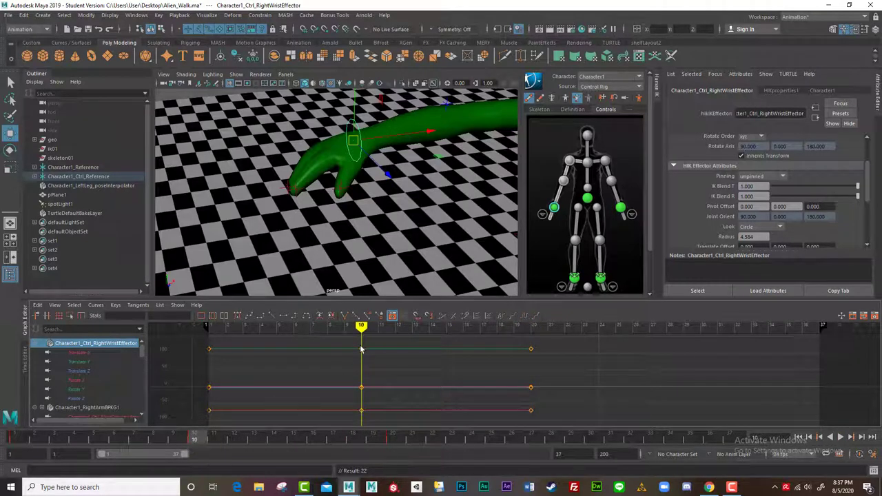
pyautogui.press('e')
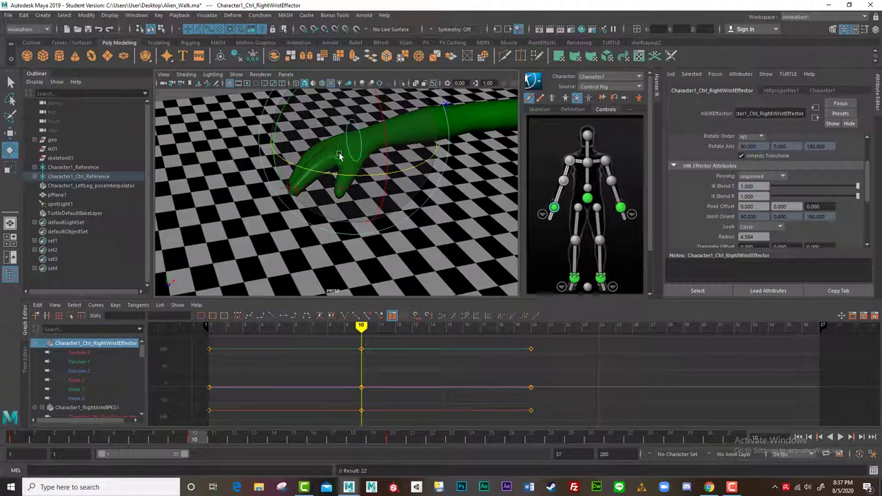
pyautogui.moveTo(292, 109); pyautogui.dragTo(375, 199)
pyautogui.press('s')
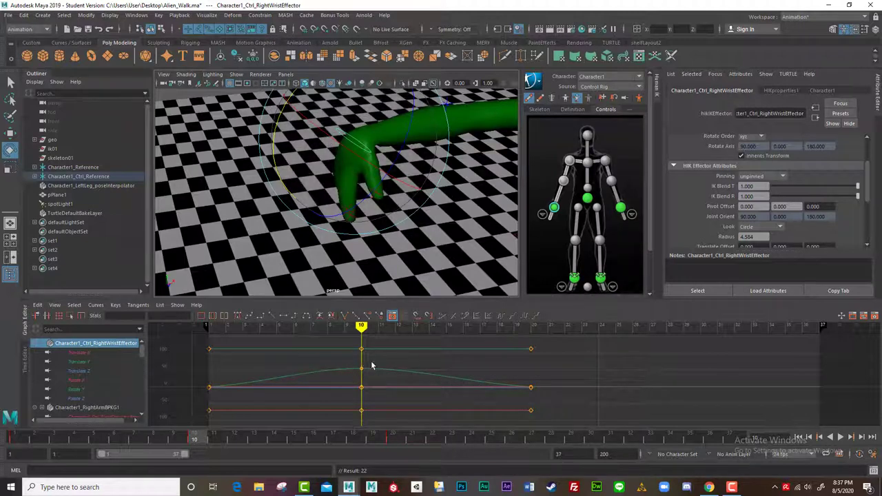
# In the Graph Editor, isolate the wrist's Rotate Y and Translate Y curves in turn and select each one's frame 10 key
pyautogui.click(80, 390)
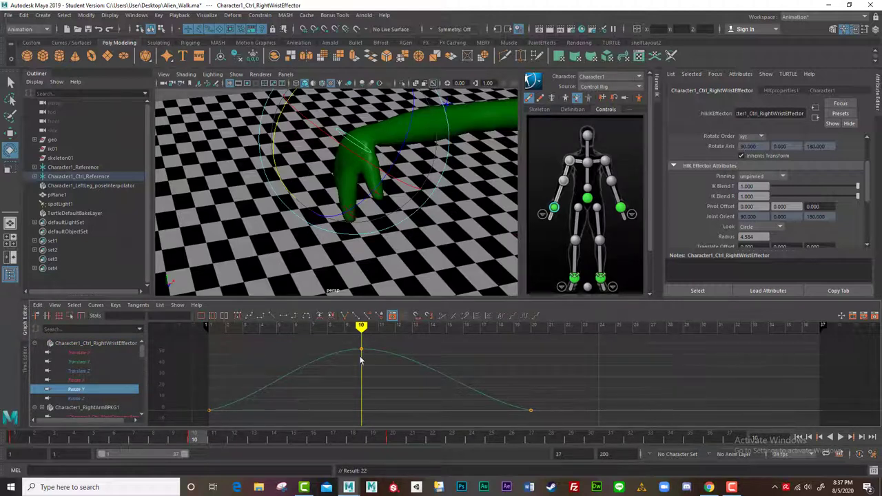
pyautogui.moveTo(356, 343); pyautogui.dragTo(367, 358)
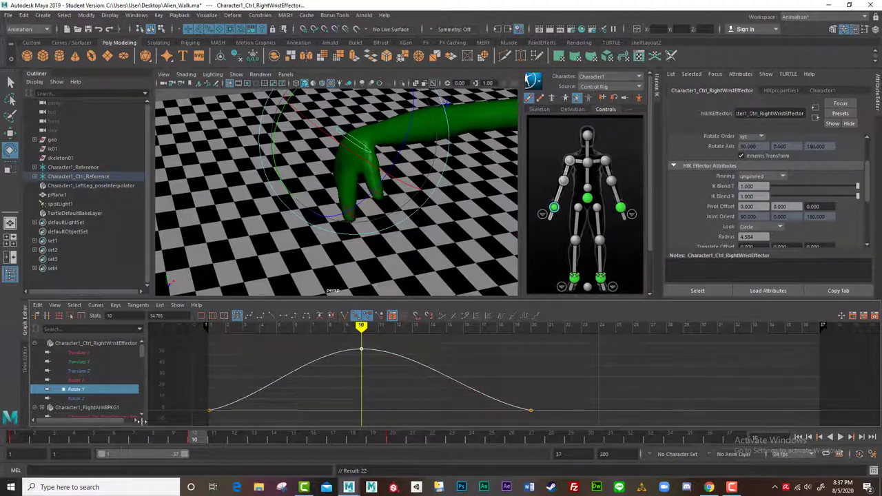
pyautogui.click(81, 361)
pyautogui.moveTo(339, 372); pyautogui.dragTo(396, 403)
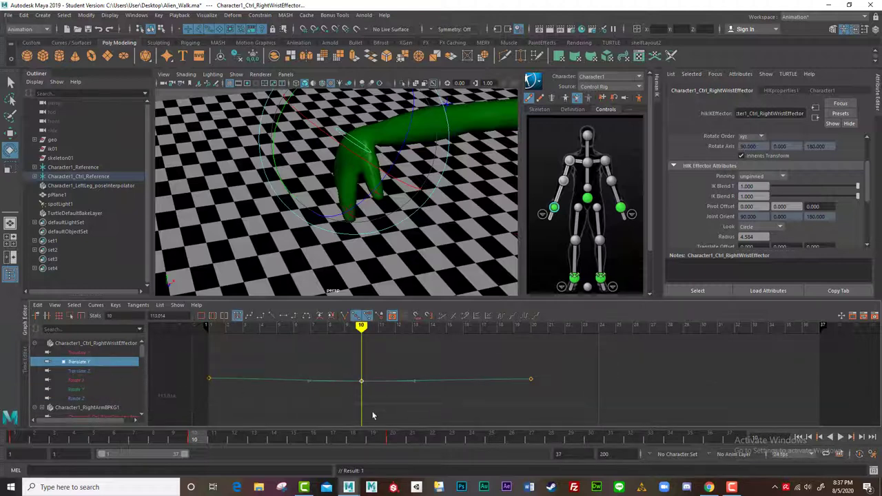
# On the wrist's Translate Y curve, select the frame 10 tangent handles, try adjusting them, and raise the frame 10 key slightly
pyautogui.moveTo(298, 373); pyautogui.dragTo(317, 392)
pyautogui.moveTo(408, 372); pyautogui.dragTo(425, 396)
pyautogui.moveTo(366, 373); pyautogui.dragTo(355, 388)
pyautogui.moveTo(309, 380)
pyautogui.mouseDown()
pyautogui.moveTo(317, 413)
pyautogui.moveTo(308, 346)
pyautogui.moveTo(311, 405)
pyautogui.moveTo(310, 354)
pyautogui.moveTo(312, 380)
pyautogui.mouseUp()
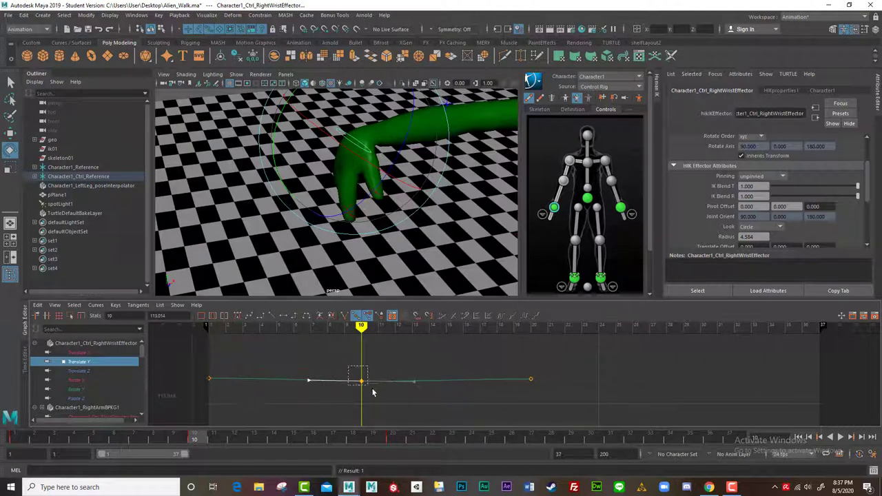
pyautogui.moveTo(361, 380)
pyautogui.mouseDown()
pyautogui.moveTo(359, 346)
pyautogui.moveTo(354, 409)
pyautogui.moveTo(356, 346)
pyautogui.moveTo(354, 384)
pyautogui.moveTo(356, 370)
pyautogui.mouseUp()
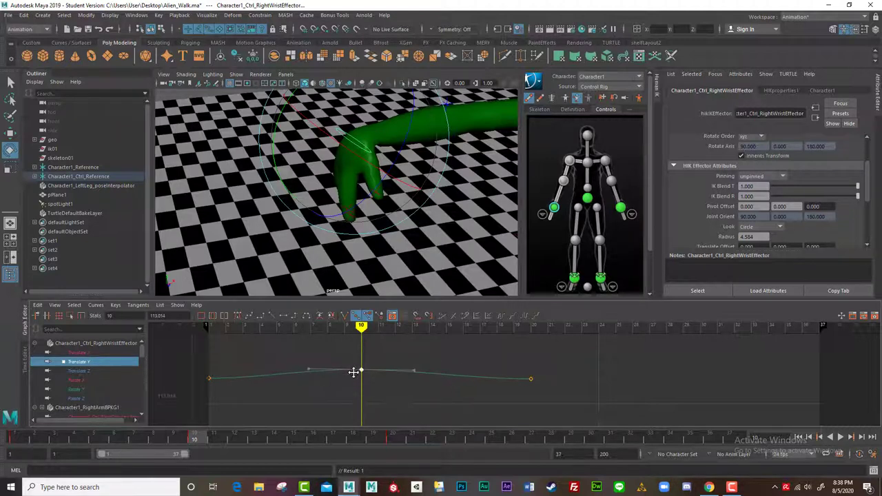
pyautogui.moveTo(292, 355); pyautogui.dragTo(312, 370)
pyautogui.click(413, 372)
pyautogui.click(307, 369)
# Show the wrist's three rotate curves together and lower the Rotate Y key at frame 10 to about 43.3
pyautogui.moveTo(77, 352); pyautogui.dragTo(78, 398)
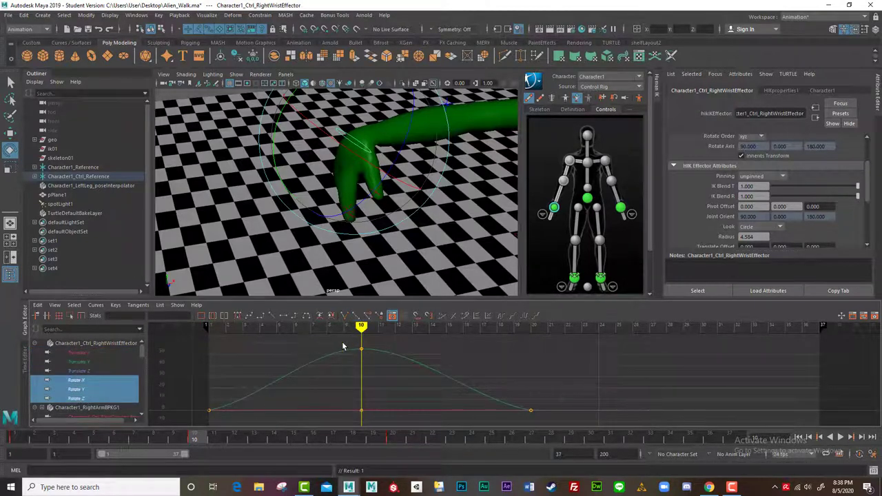
pyautogui.moveTo(340, 344); pyautogui.dragTo(384, 368)
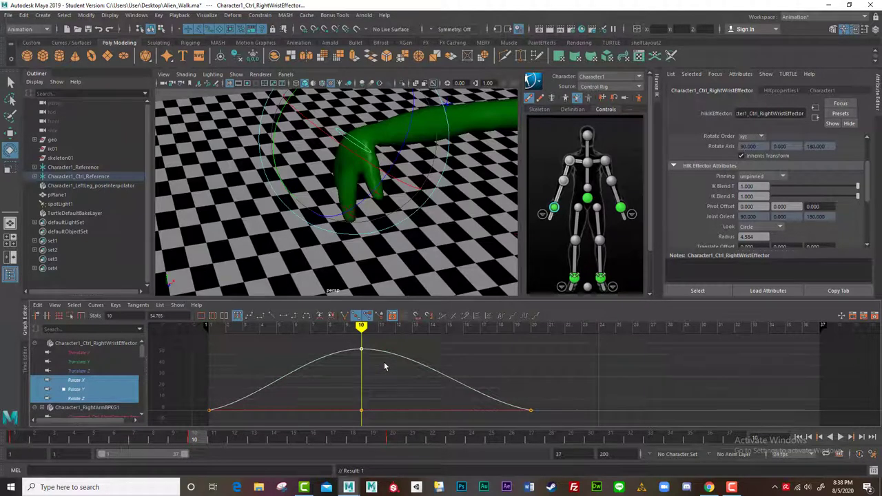
pyautogui.moveTo(361, 351)
pyautogui.mouseDown()
pyautogui.moveTo(358, 391)
pyautogui.moveTo(358, 352)
pyautogui.moveTo(358, 374)
pyautogui.moveTo(360, 361)
pyautogui.mouseUp()
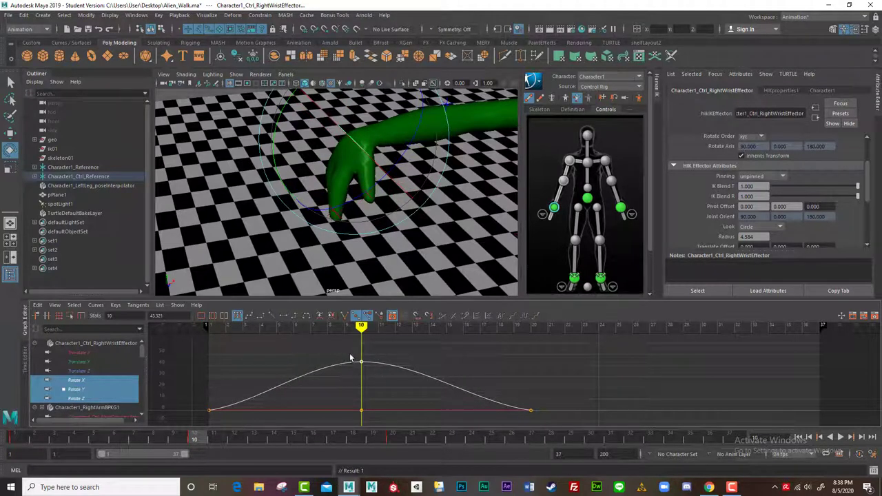
# Isolate the wrist's Translate Z curve, try adjusting the incoming tangent at frame 10, and reselect the right wrist effector
pyautogui.click(103, 371)
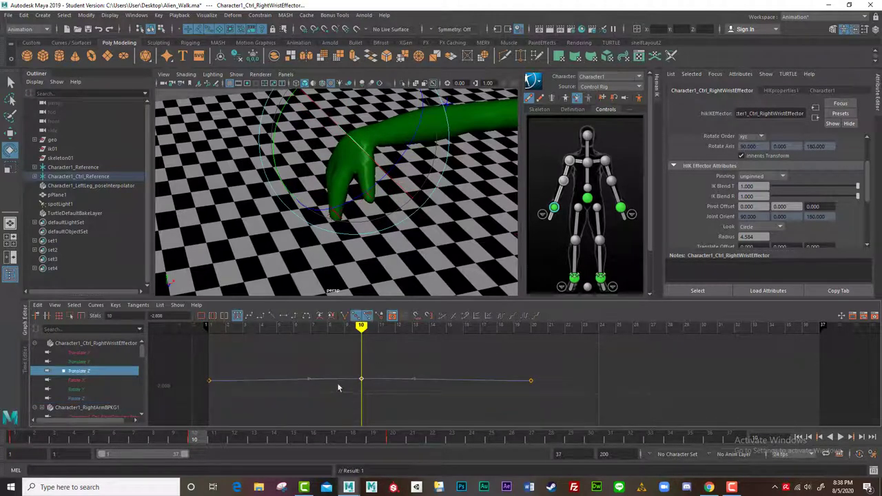
pyautogui.moveTo(311, 381)
pyautogui.mouseDown()
pyautogui.moveTo(321, 412)
pyautogui.moveTo(319, 376)
pyautogui.moveTo(338, 341)
pyautogui.moveTo(327, 381)
pyautogui.mouseUp()
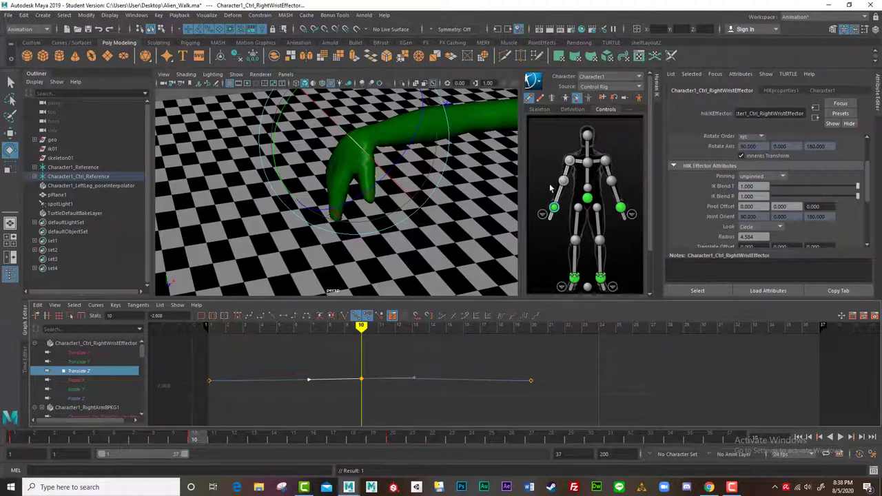
pyautogui.click(555, 210)
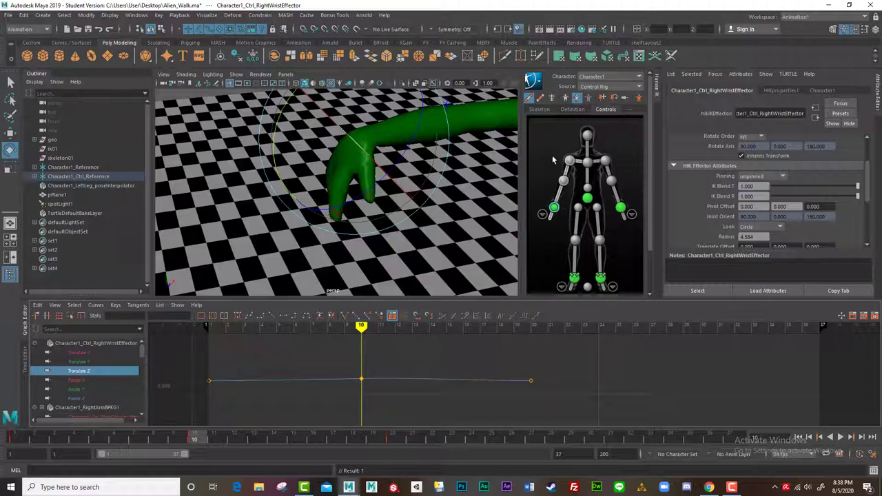
# In the Animation preferences, set the new HIK curve default to Independent Euler-angle curves and save the preferences
pyautogui.click(871, 455)
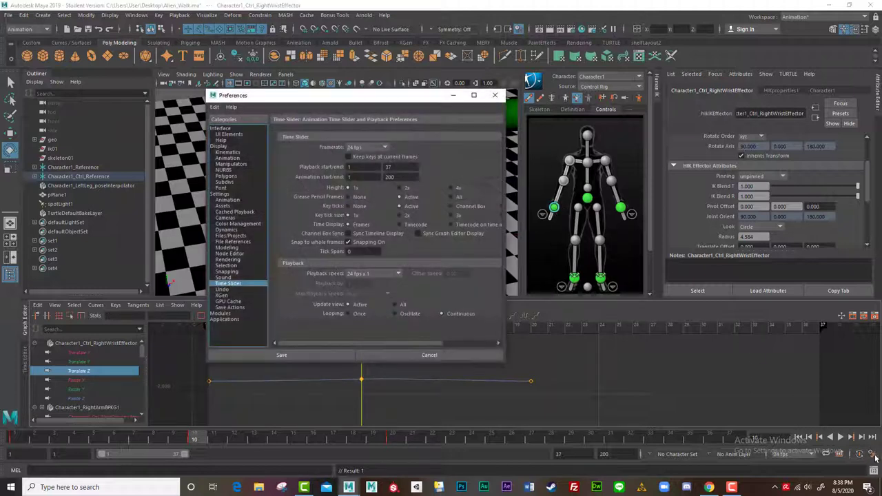
pyautogui.click(226, 200)
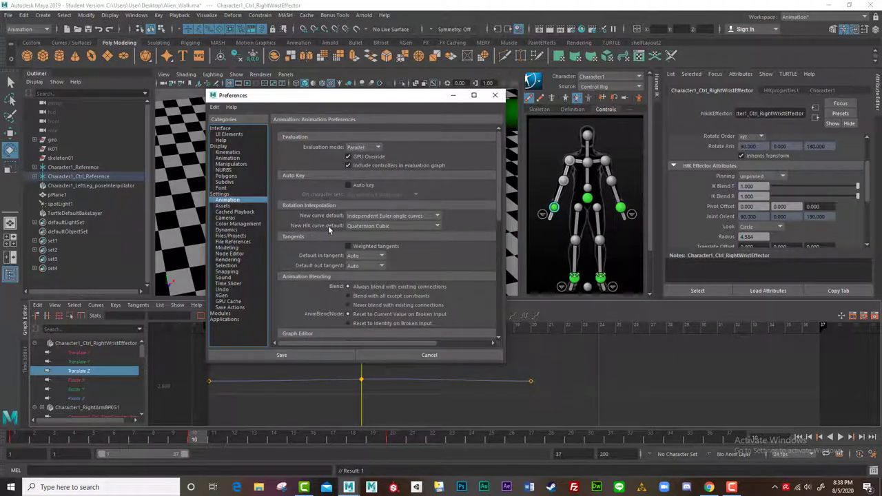
pyautogui.click(440, 225)
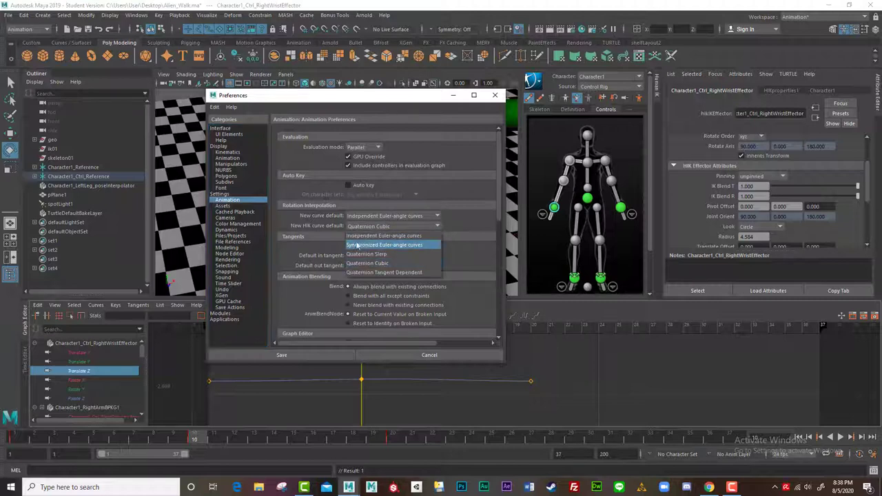
pyautogui.click(425, 237)
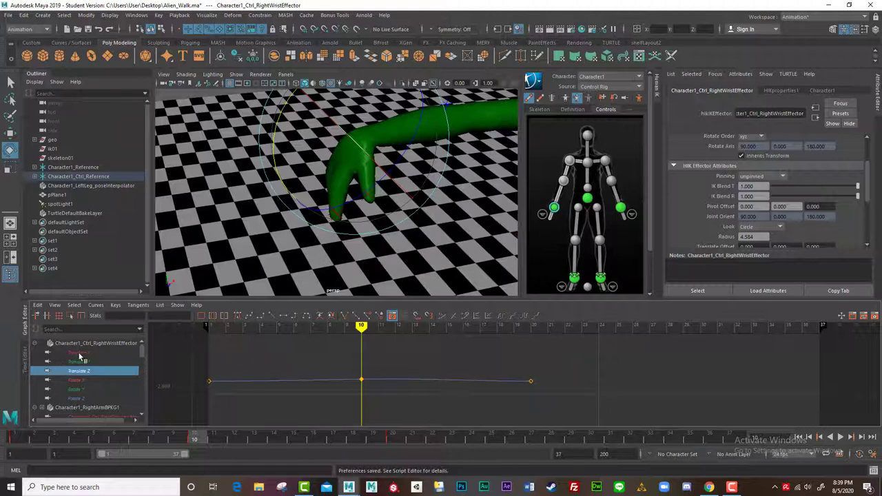
# Select every key on the wrist's translate and rotate curves, try to delete them, and return to frame 1
pyautogui.moveTo(81, 354); pyautogui.dragTo(83, 403)
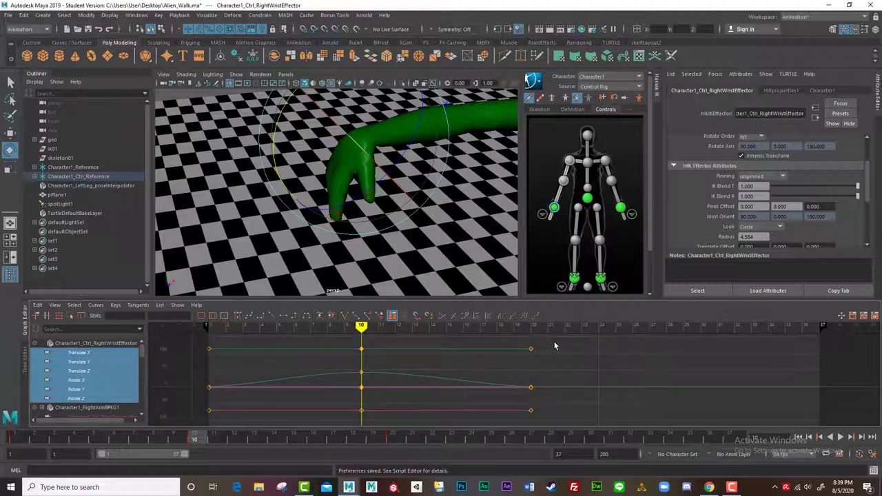
pyautogui.moveTo(555, 344); pyautogui.dragTo(196, 417)
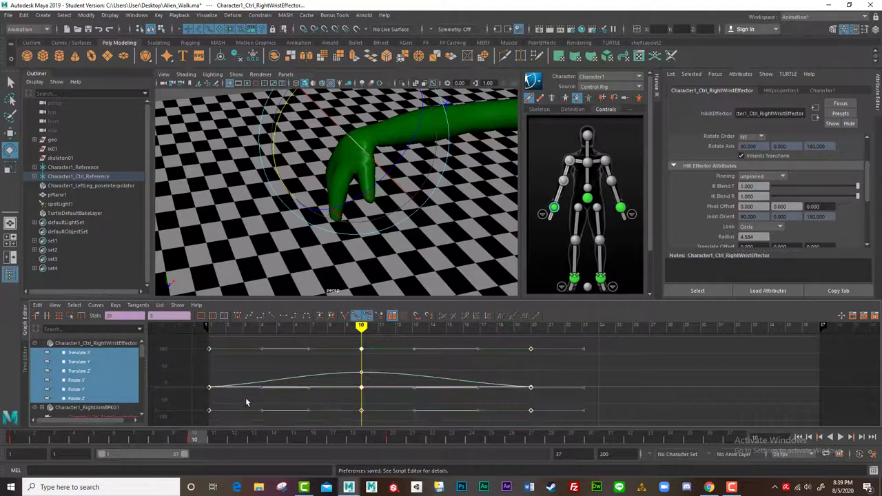
pyautogui.press('Delete')
pyautogui.press('F12')
pyautogui.moveTo(20, 436); pyautogui.dragTo(2, 422)
# Reselect the right wrist effector and delete all its translate and rotate keys in the Graph Editor
pyautogui.click(342, 130)
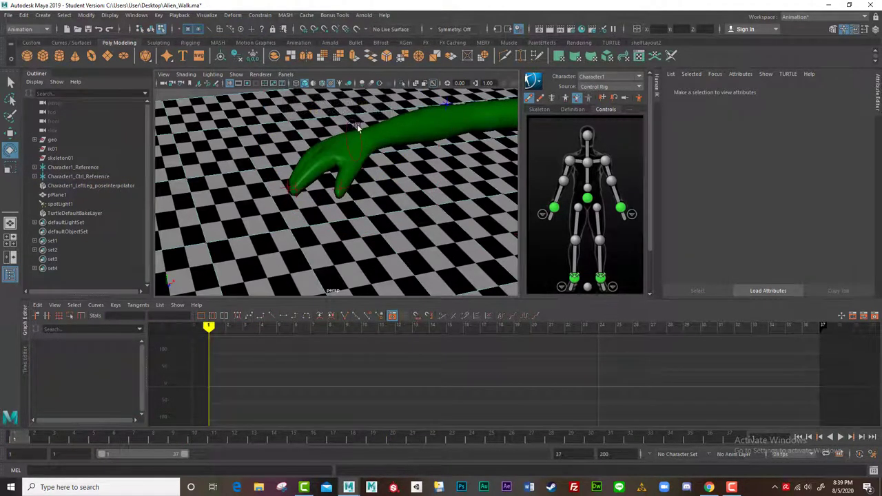
pyautogui.moveTo(354, 125); pyautogui.dragTo(336, 183, button='right')
pyautogui.click(354, 121)
pyautogui.click(553, 207)
pyautogui.scroll(-2, 598, 381)
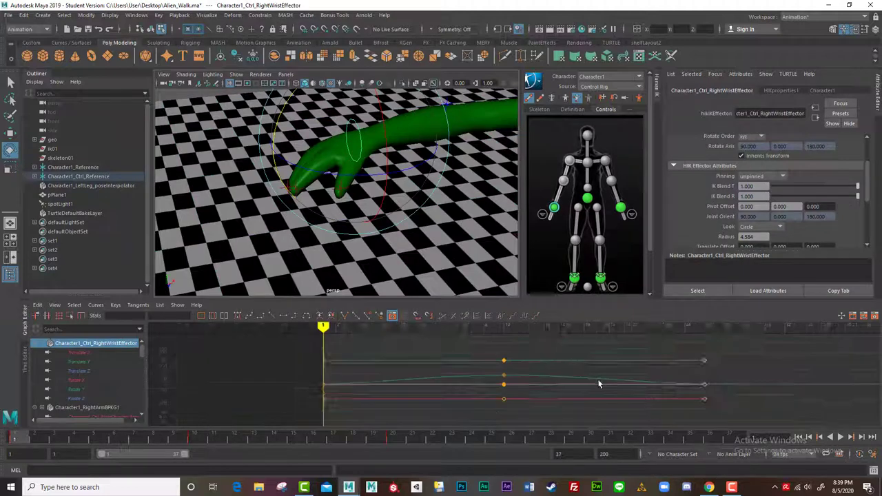
pyautogui.moveTo(660, 358); pyautogui.dragTo(392, 410)
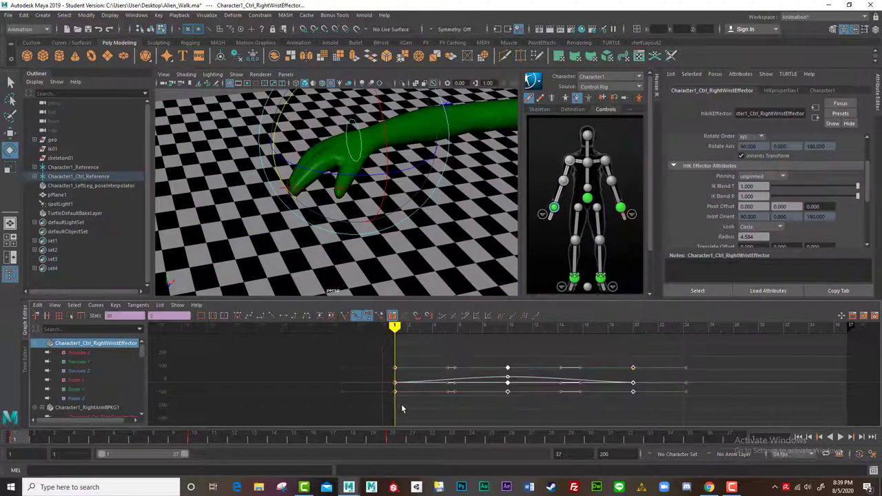
pyautogui.press('Delete')
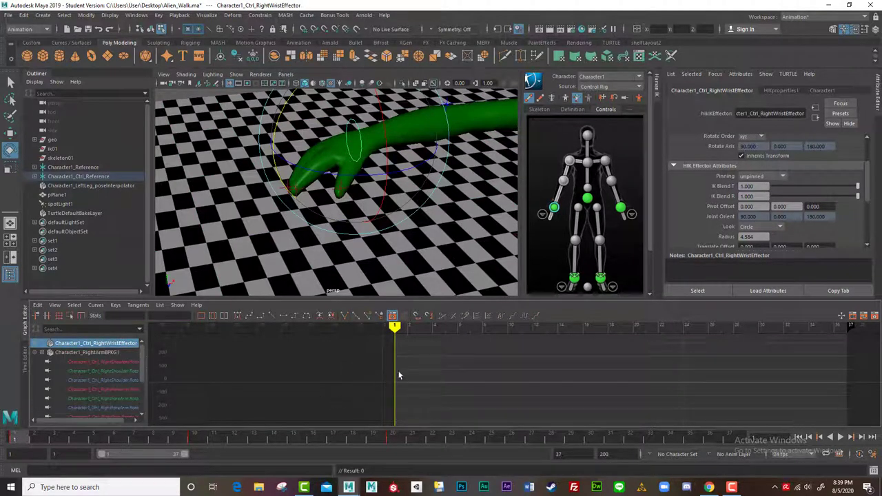
# Select the timeline range covering the remaining right arm keys through frame 20 and delete them
pyautogui.keyDown('alt'); pyautogui.moveTo(441, 384); pyautogui.dragTo(338, 372, button='middle'); pyautogui.keyUp('alt')
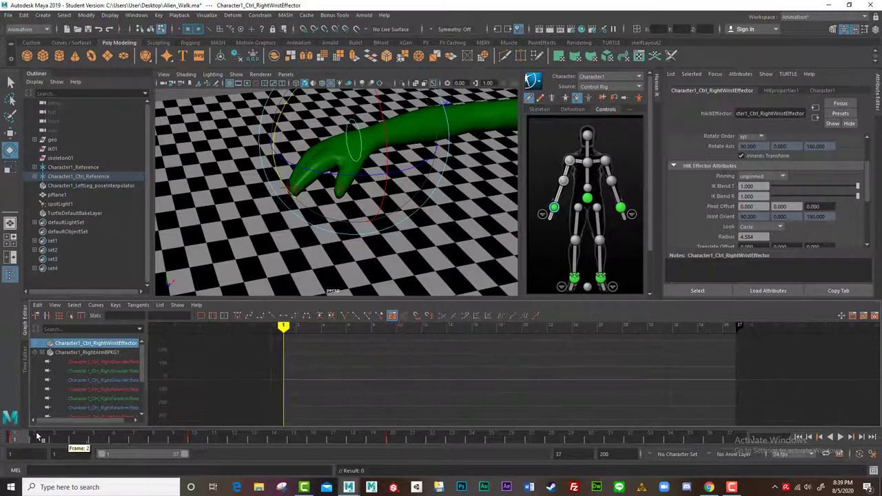
pyautogui.keyDown('shift'); pyautogui.moveTo(428, 438); pyautogui.dragTo(28, 438); pyautogui.keyUp('shift')
pyautogui.rightClick(36, 444)
pyautogui.click(60, 317)
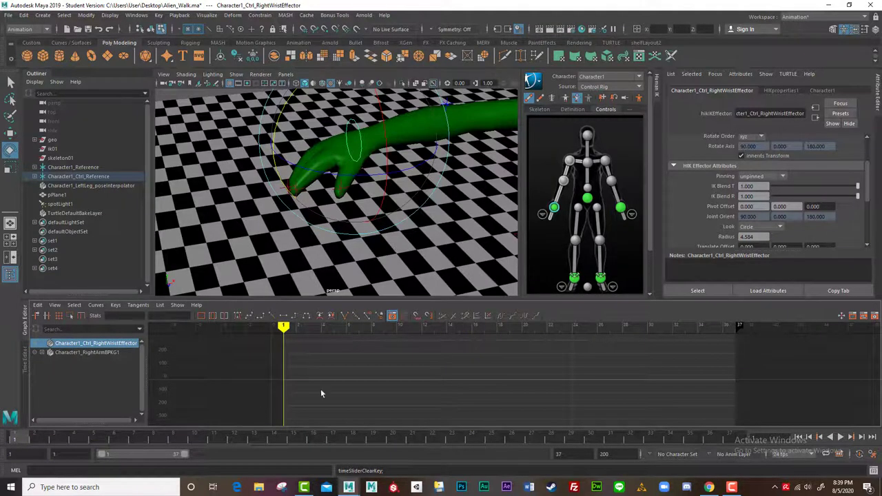
# Check the new HIK curve default in the Animation preferences and save the preferences again
pyautogui.click(872, 454)
pyautogui.click(228, 200)
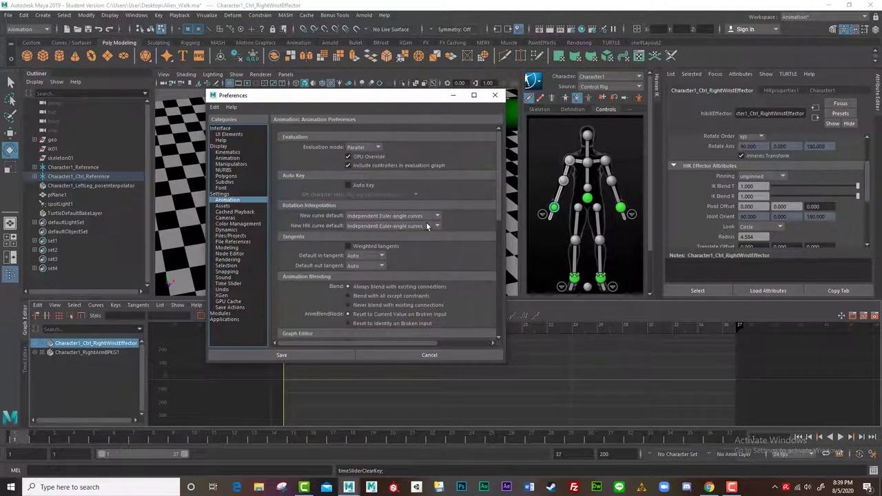
pyautogui.click(301, 355)
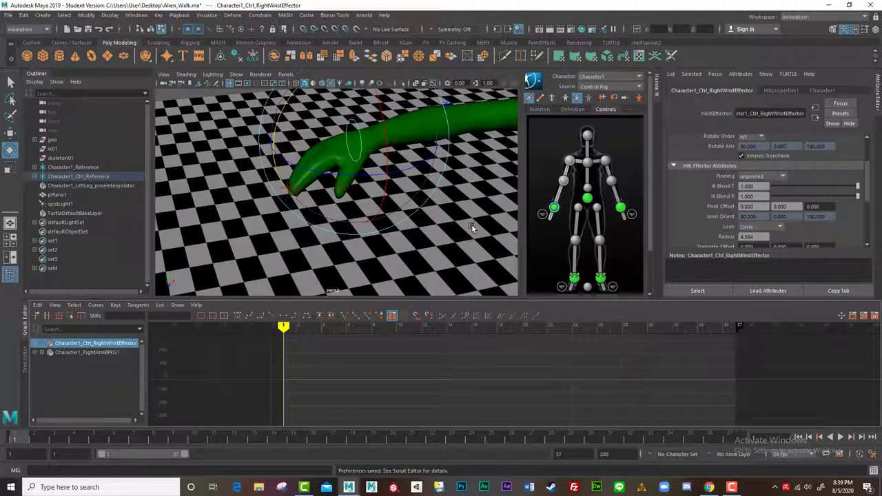
pyautogui.keyDown('alt'); pyautogui.moveTo(471, 224); pyautogui.dragTo(419, 202); pyautogui.keyUp('alt')
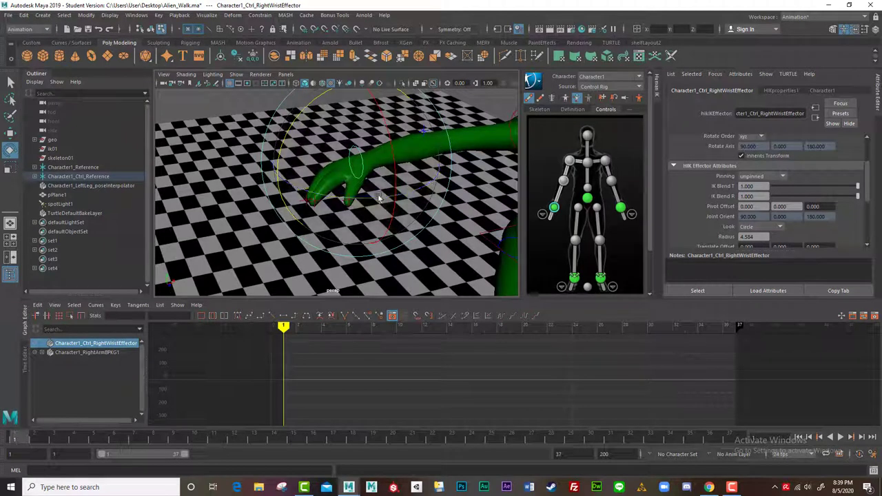
pyautogui.press('[')
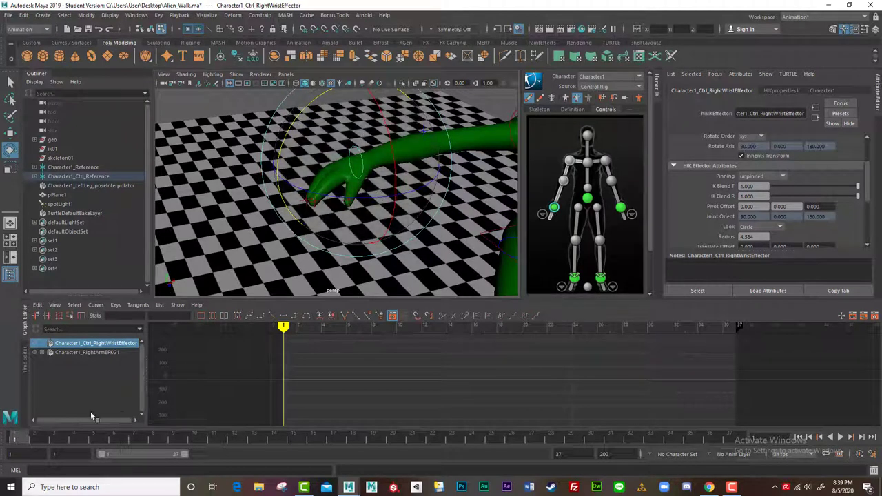
pyautogui.press(']')
pyautogui.click(365, 166)
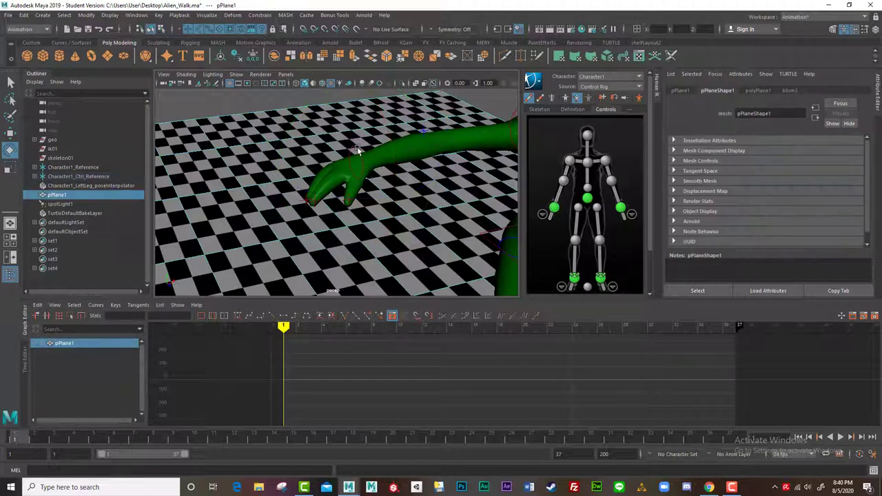
pyautogui.click(358, 158)
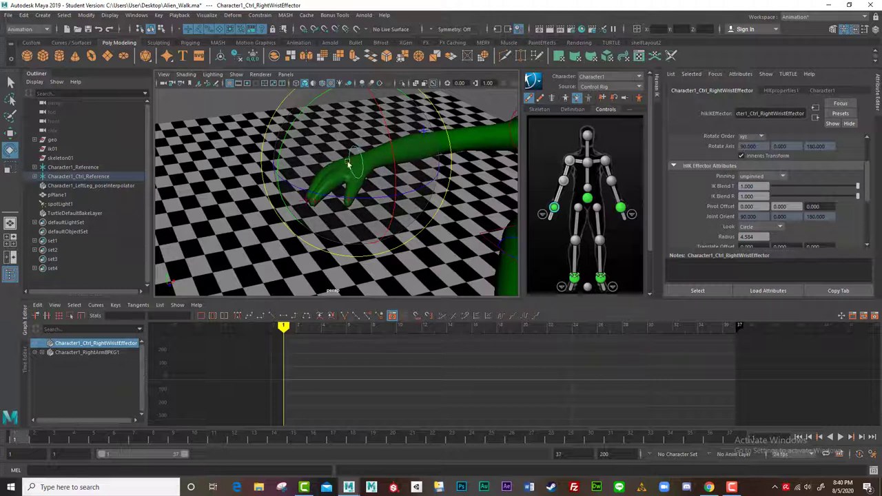
pyautogui.moveTo(312, 109); pyautogui.dragTo(475, 185)
pyautogui.hotkey('ctrl', 'z')
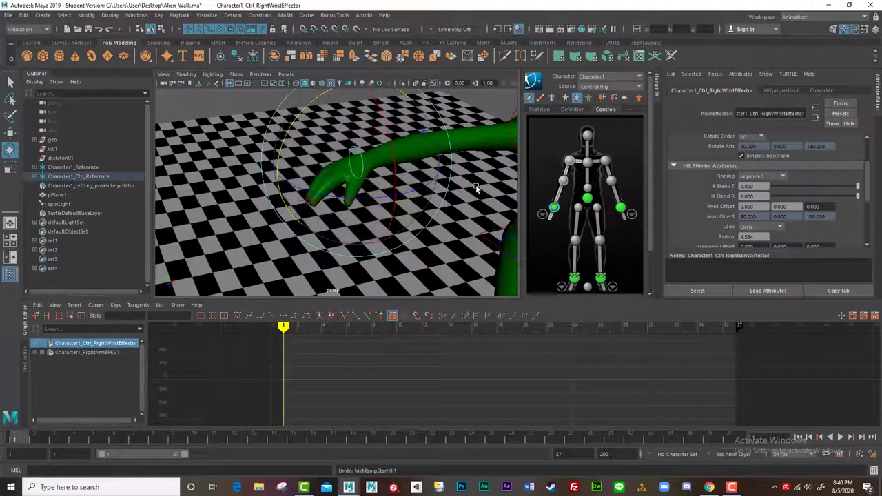
# Show the character's skeleton and compare selecting the right forearm joint with selecting the right wrist effector
pyautogui.click(551, 98)
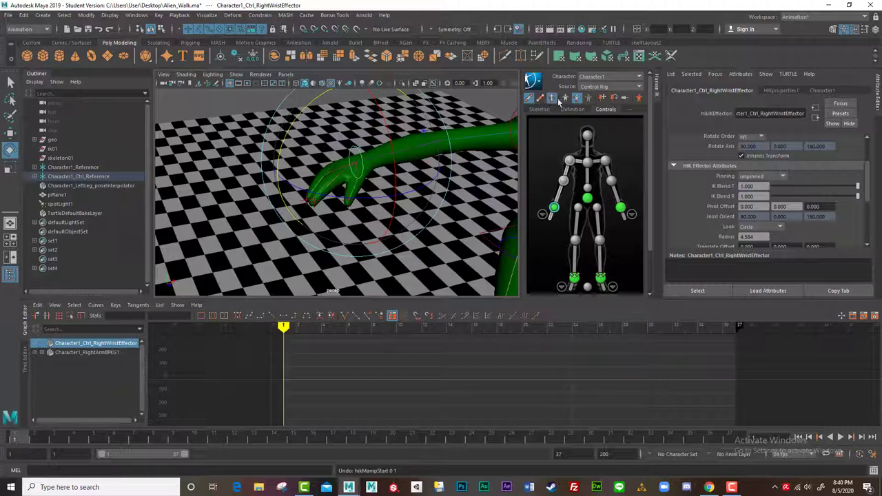
pyautogui.click(422, 146)
pyautogui.press('Down')
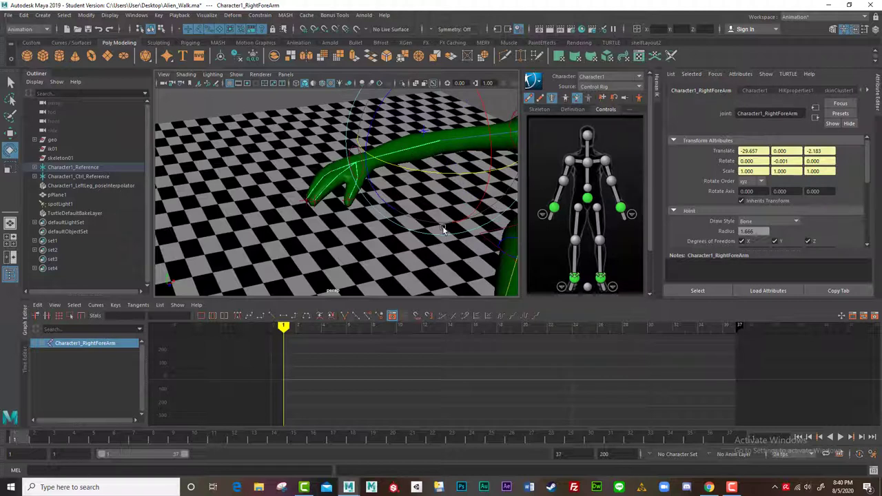
pyautogui.click(323, 131)
pyautogui.click(356, 150)
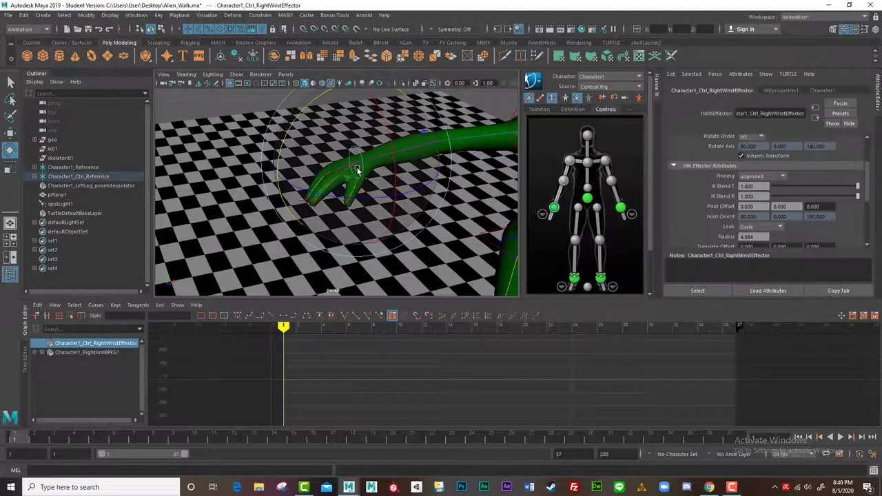
pyautogui.click(473, 135)
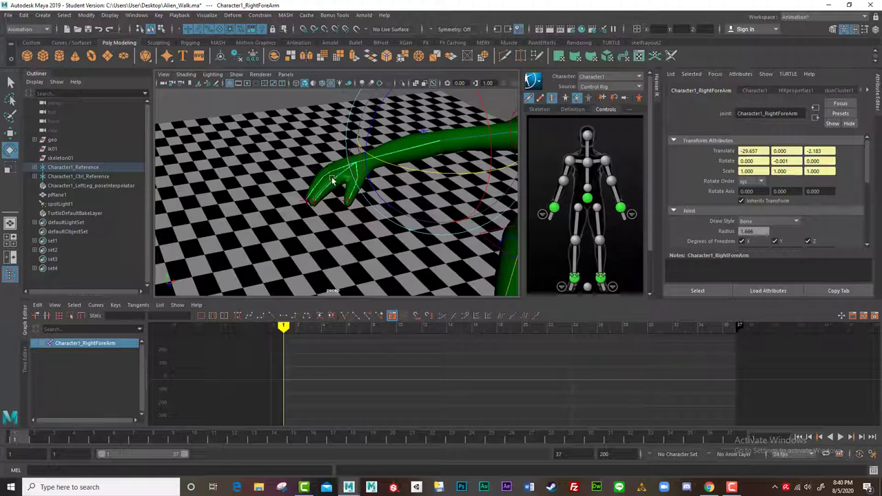
pyautogui.click(324, 133)
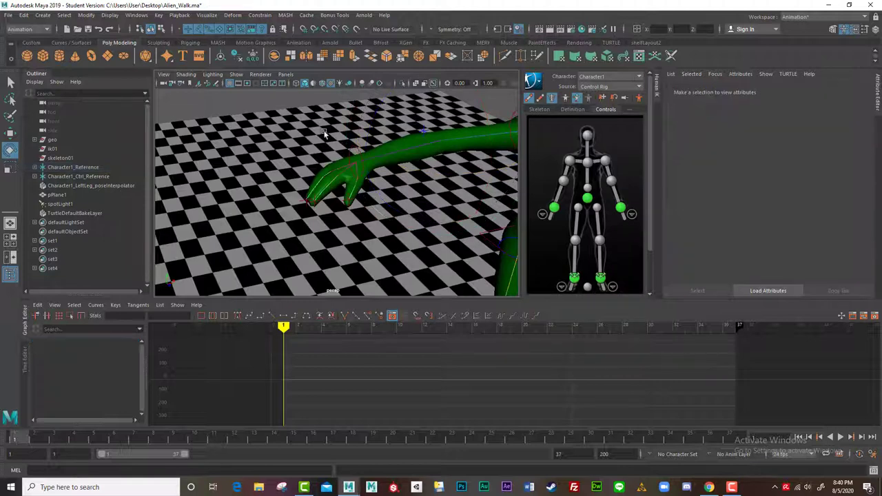
pyautogui.click(356, 151)
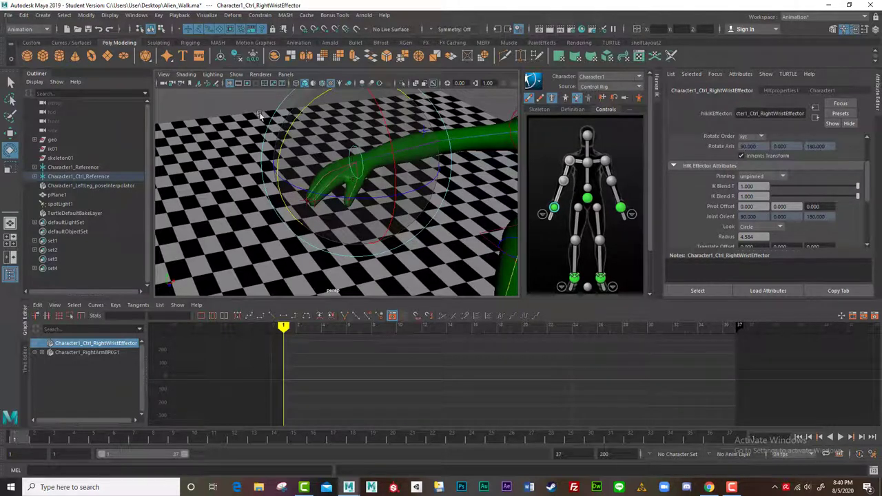
# Switch to the Move tool on the right wrist effector, hide the skeleton, and show the FK controls with the right forearm selected
pyautogui.click(261, 116)
pyautogui.click(350, 145)
pyautogui.press('w')
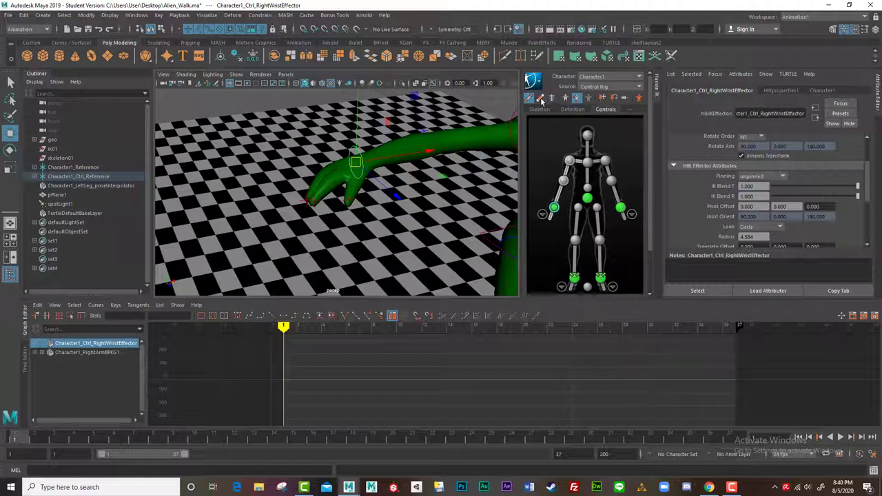
pyautogui.click(542, 98)
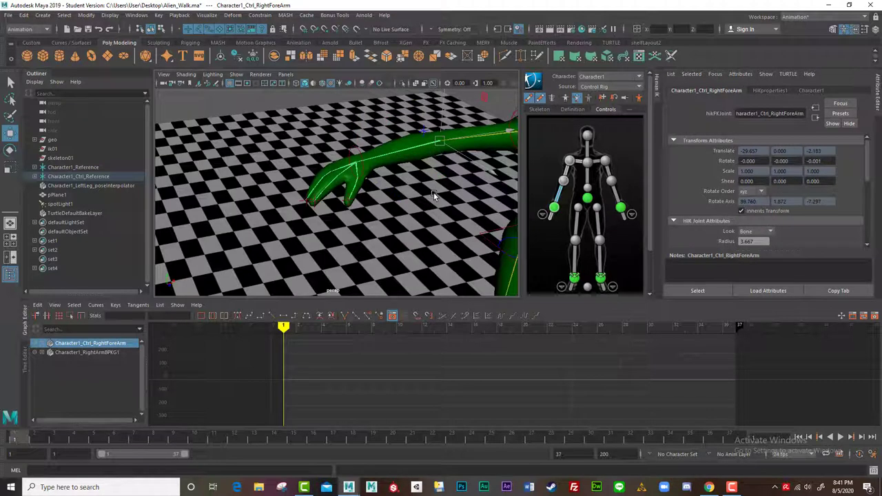
# Try rotating the right forearm FK control, and display only the IK controls on the character
pyautogui.press('e')
pyautogui.moveTo(423, 173); pyautogui.dragTo(461, 192)
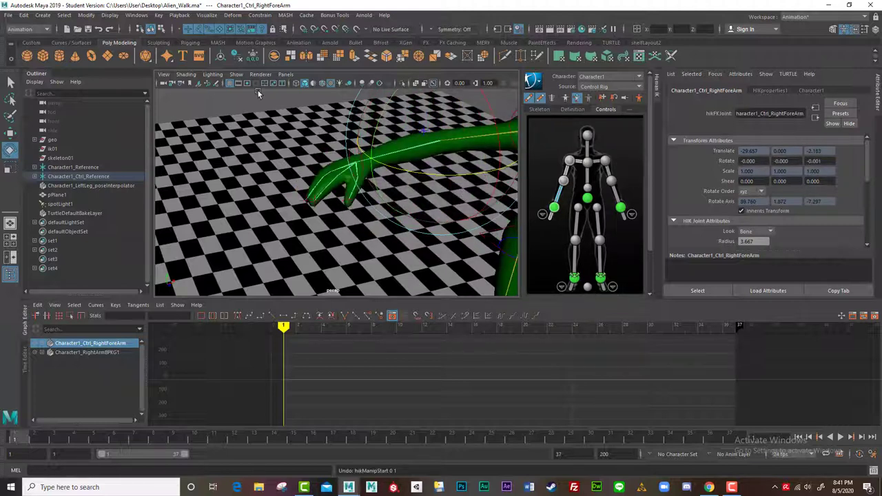
pyautogui.click(541, 100)
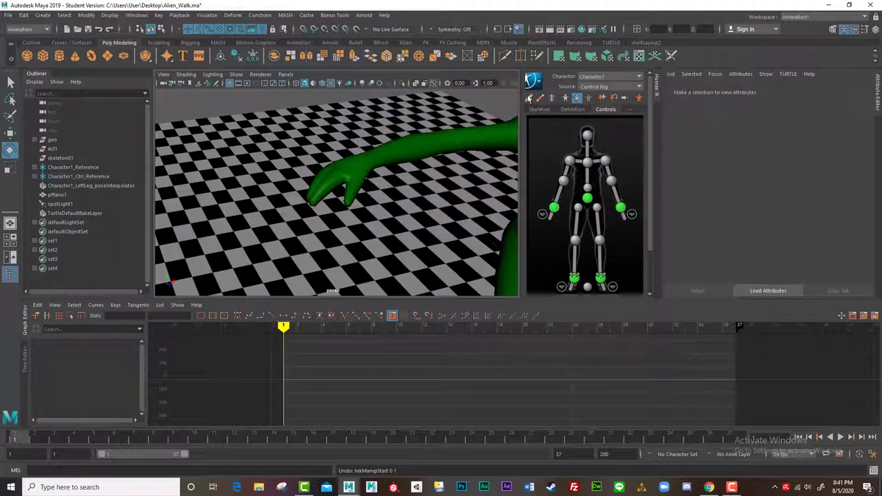
pyautogui.click(529, 100)
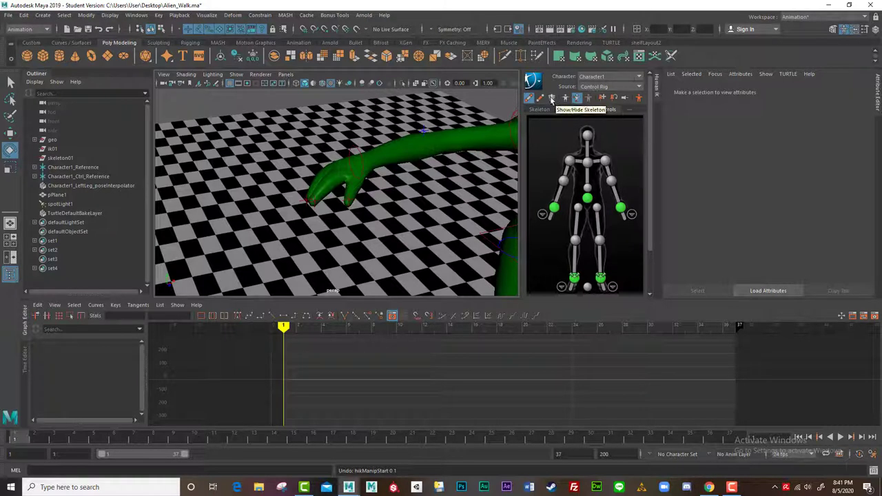
# Switch to Full Body keying mode and select the right wrist effector
pyautogui.click(565, 98)
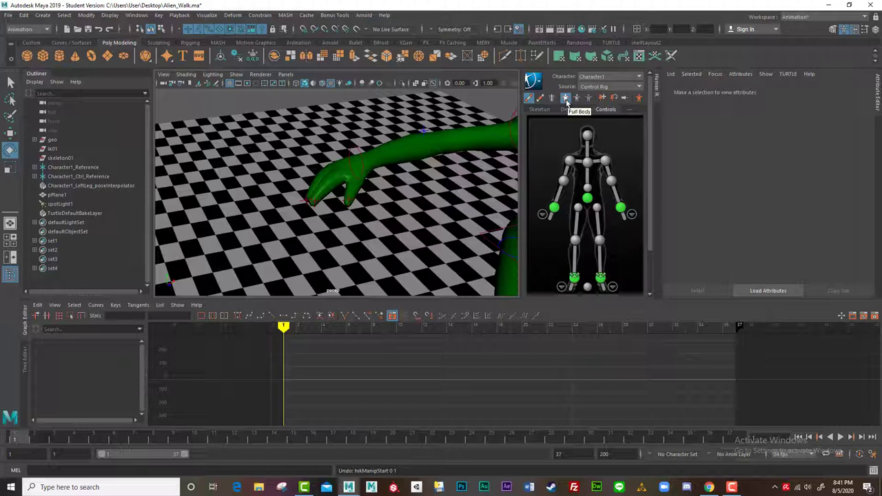
pyautogui.click(363, 156)
pyautogui.scroll(-5, 415, 185)
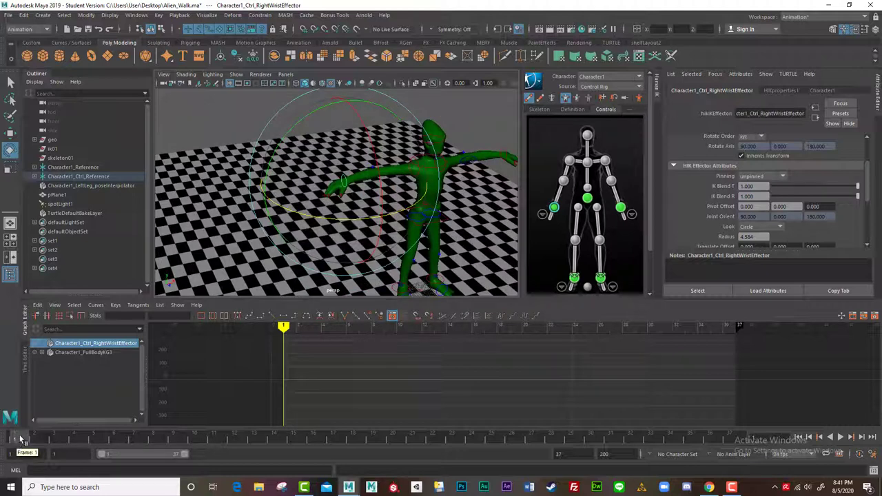
# Select the right elbow, both shoulders, chest and head effectors in turn to examine their Full Body keying group
pyautogui.click(563, 181)
pyautogui.click(569, 161)
pyautogui.click(587, 162)
pyautogui.click(604, 160)
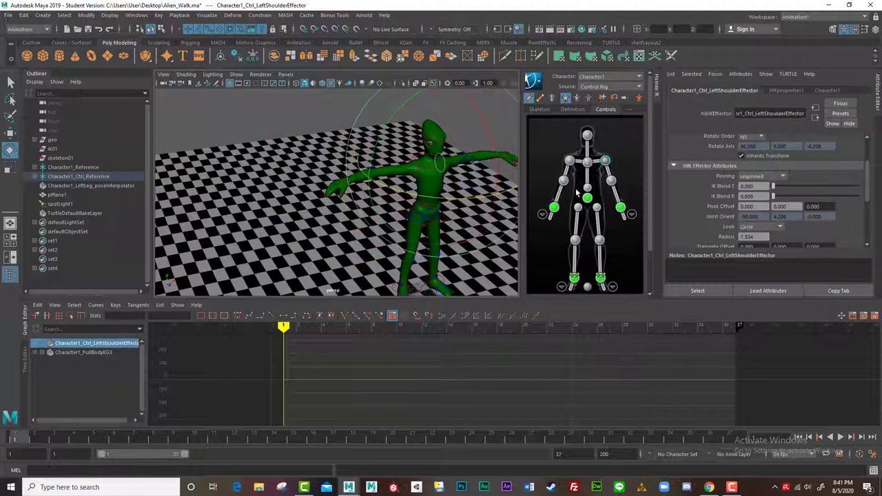
pyautogui.press('Left')
pyautogui.press('Left')
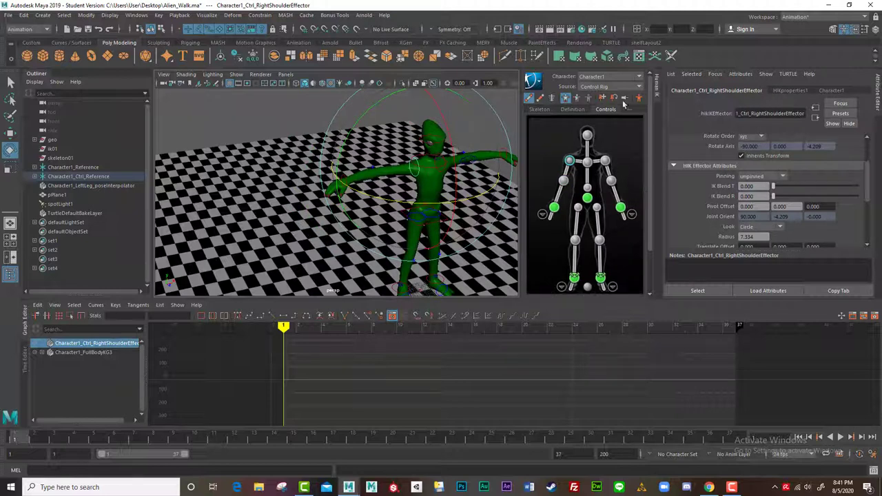
pyautogui.click(587, 135)
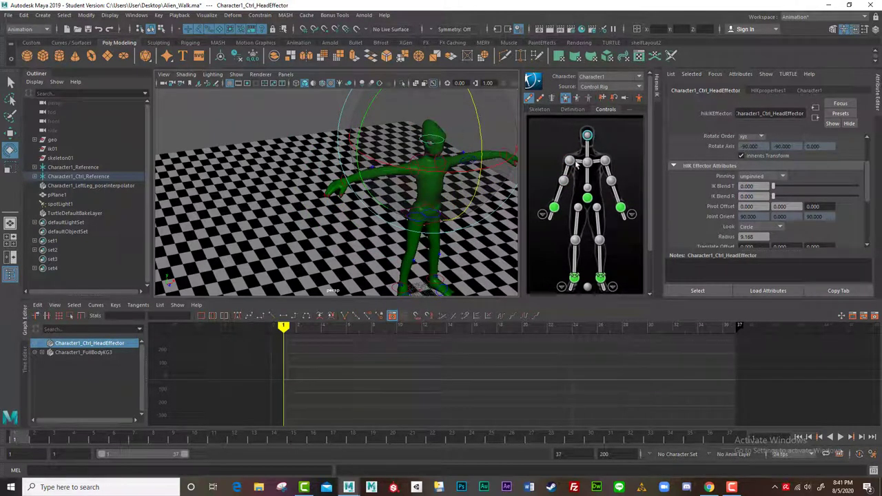
# Compare selecting all of the character's controls at once with selecting only the right forearm or right wrist effector
pyautogui.click(558, 138)
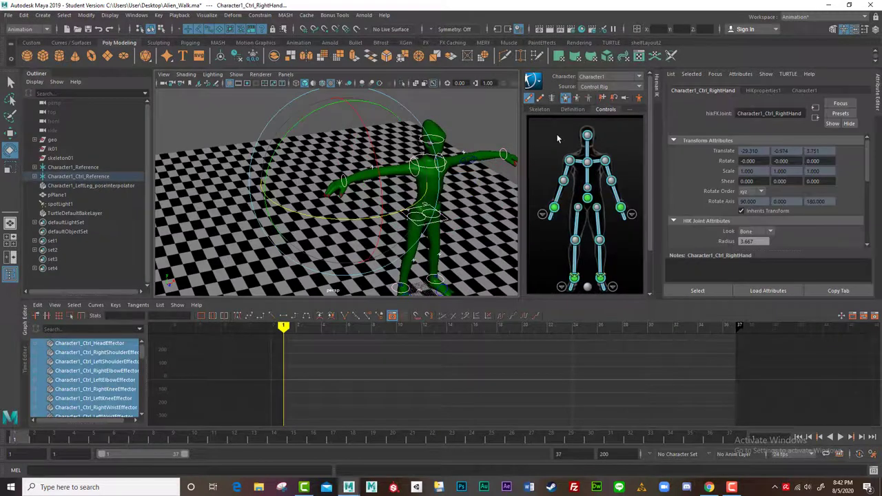
pyautogui.click(549, 133)
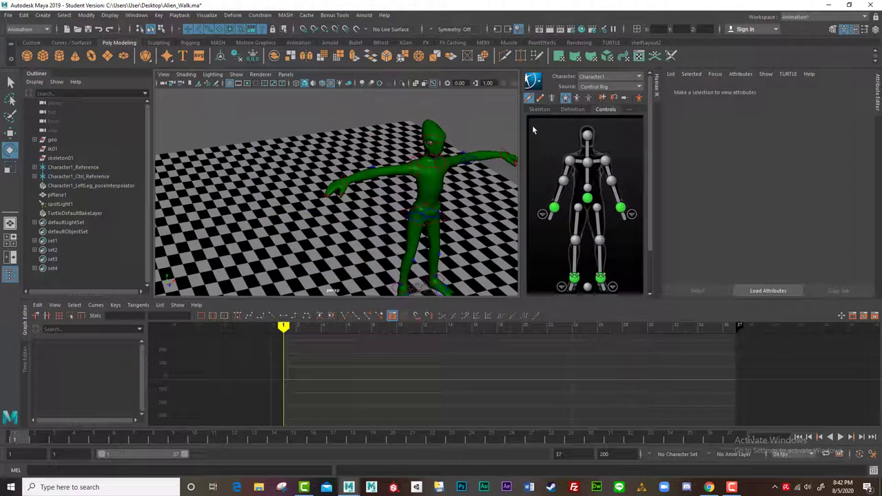
pyautogui.click(551, 129)
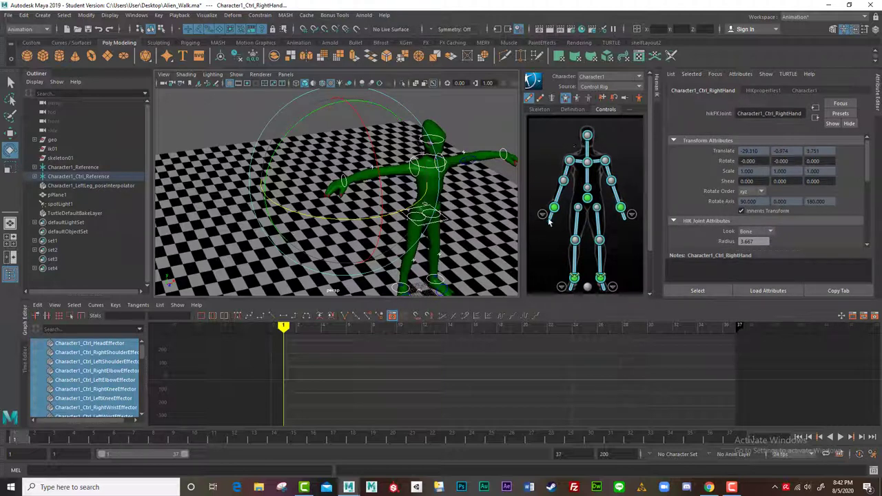
pyautogui.click(558, 195)
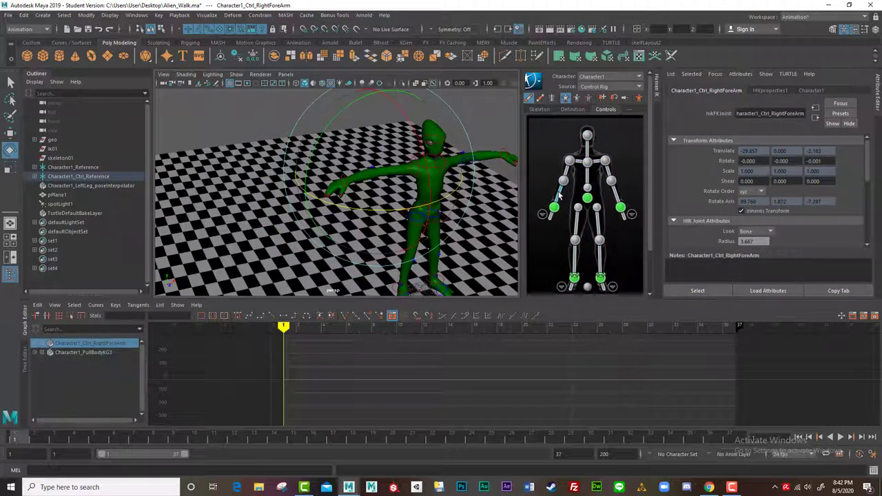
pyautogui.click(552, 209)
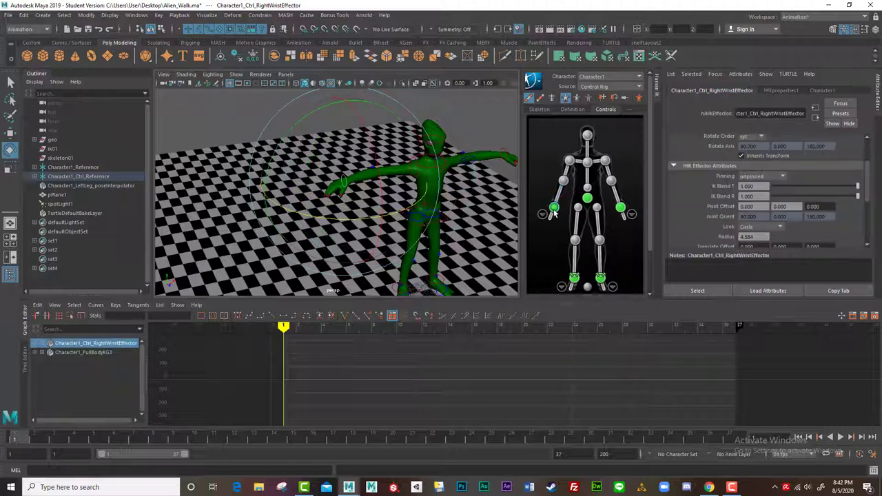
pyautogui.click(562, 187)
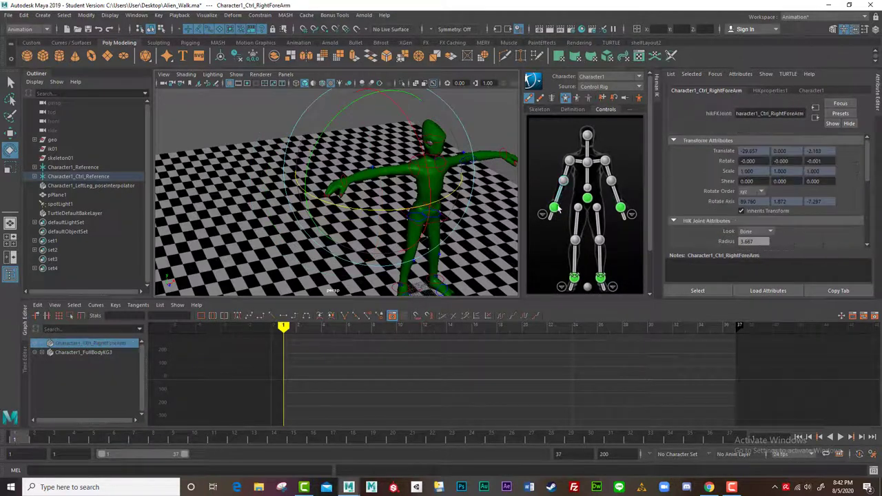
pyautogui.click(554, 207)
pyautogui.click(542, 139)
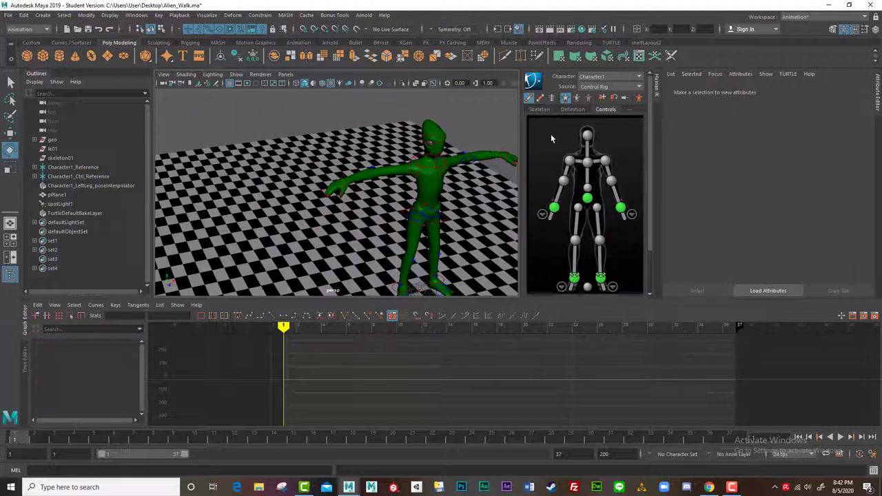
pyautogui.click(551, 133)
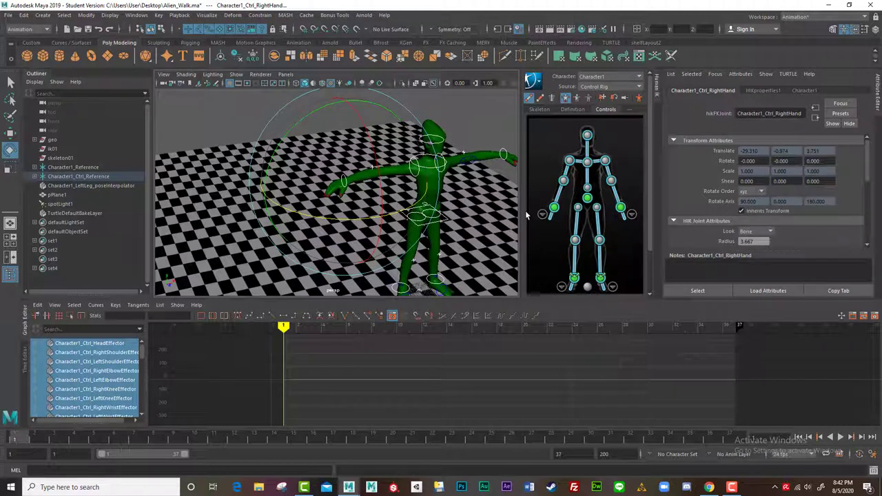
# Try moving the right wrist effector with the Move tool in Full Body mode, and undo the pose changes
pyautogui.click(567, 98)
pyautogui.press('w')
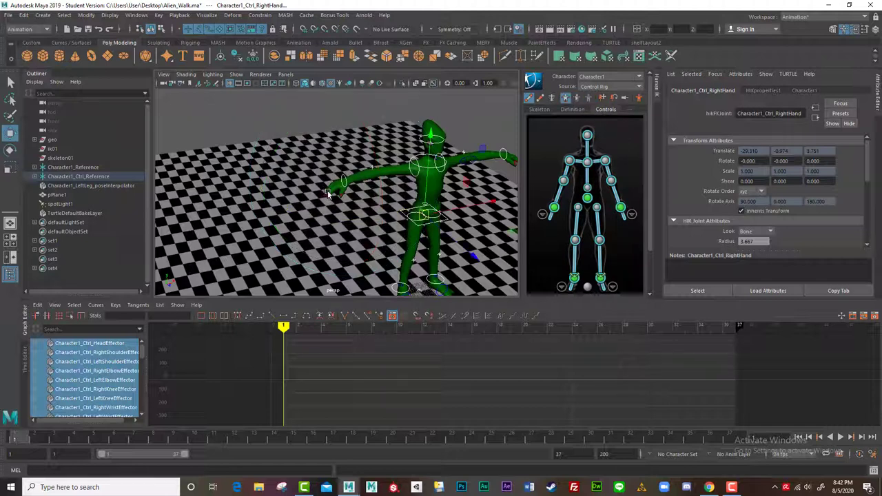
pyautogui.click(345, 184)
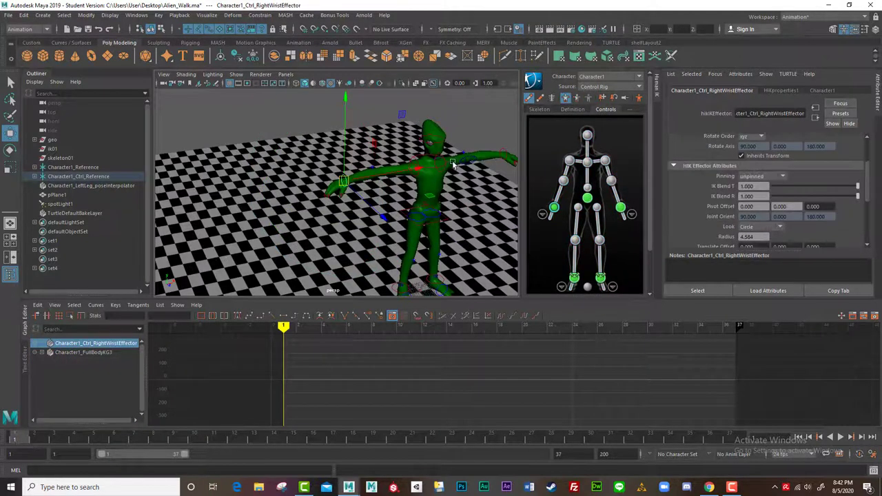
pyautogui.keyDown('alt'); pyautogui.moveTo(390, 204); pyautogui.dragTo(277, 210); pyautogui.keyUp('alt')
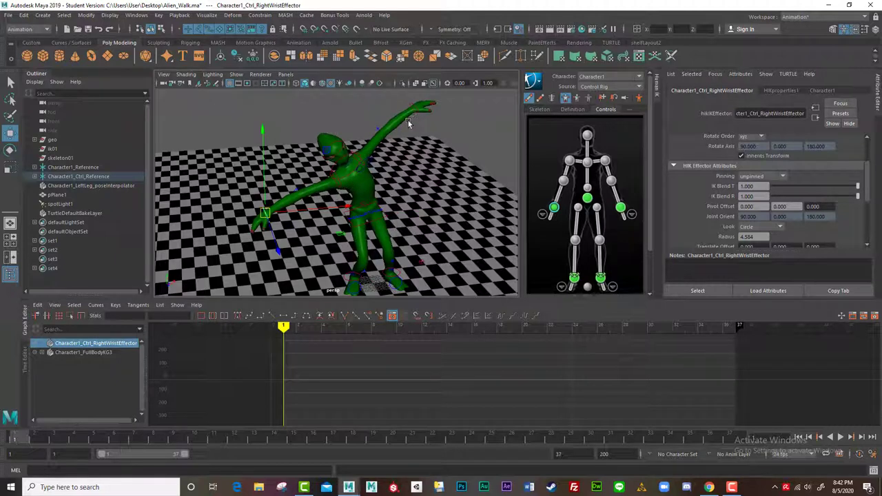
pyautogui.moveTo(268, 216)
pyautogui.mouseDown()
pyautogui.moveTo(286, 248)
pyautogui.moveTo(261, 201)
pyautogui.moveTo(282, 227)
pyautogui.moveTo(265, 207)
pyautogui.moveTo(279, 219)
pyautogui.mouseUp()
pyautogui.hotkey('ctrl', 'z')
pyautogui.hotkey('ctrl', 'z')
pyautogui.hotkey('ctrl', 'z')
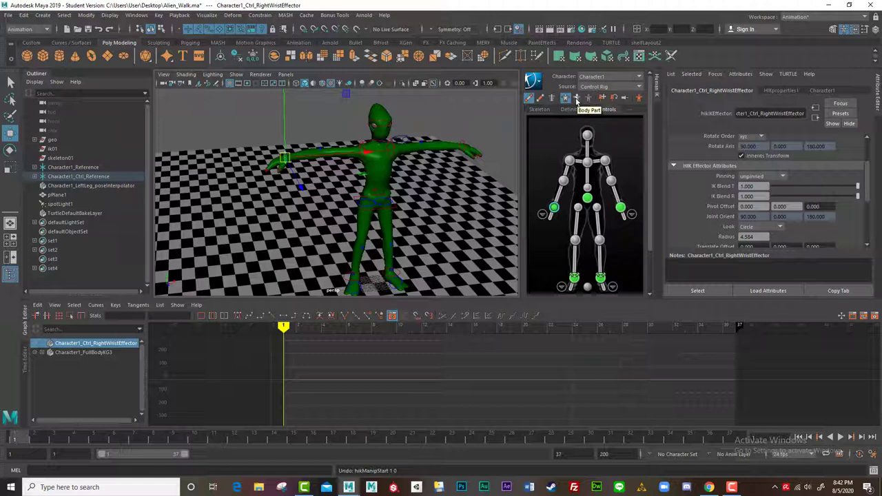
# Switch to Body Part keying mode, lower the right wrist effector slightly, and select the right shoulder effector
pyautogui.click(578, 98)
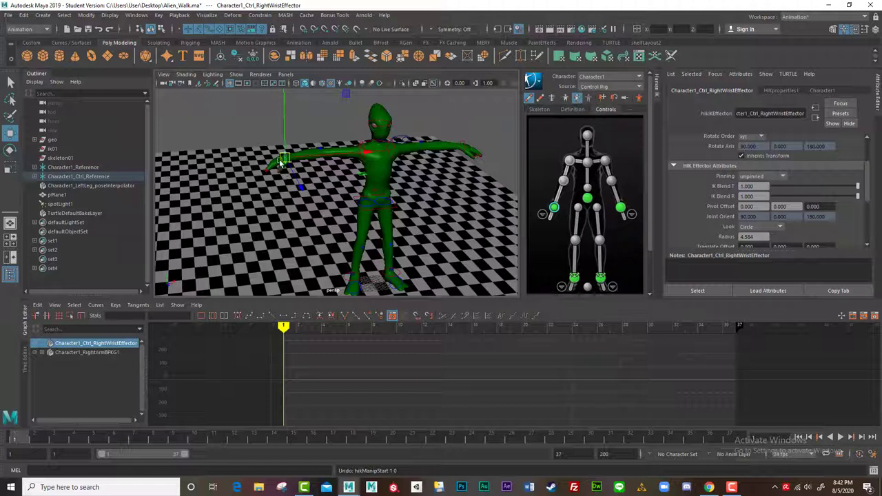
pyautogui.moveTo(284, 156); pyautogui.dragTo(289, 173)
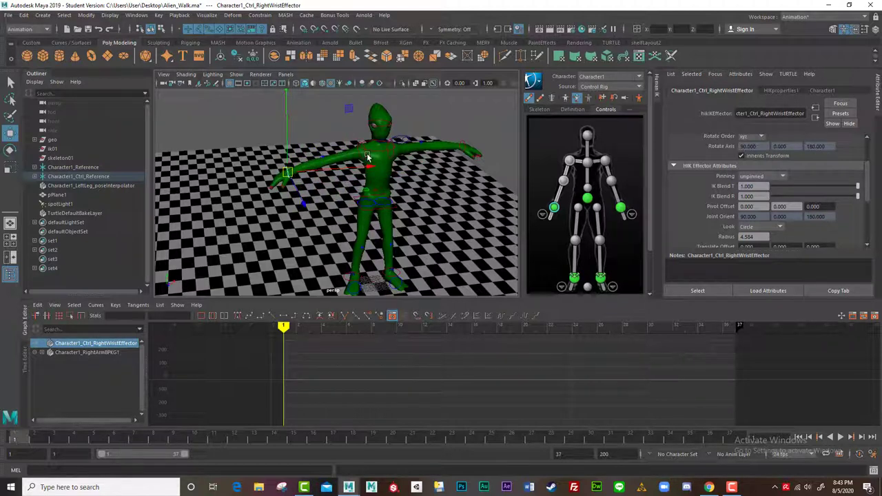
pyautogui.click(363, 154)
# Try moving the right wrist effector further down and inward in Body Part mode, and undo it
pyautogui.click(285, 172)
pyautogui.moveTo(285, 171); pyautogui.dragTo(311, 196)
pyautogui.hotkey('ctrl', 'z')
pyautogui.hotkey('ctrl', 'z')
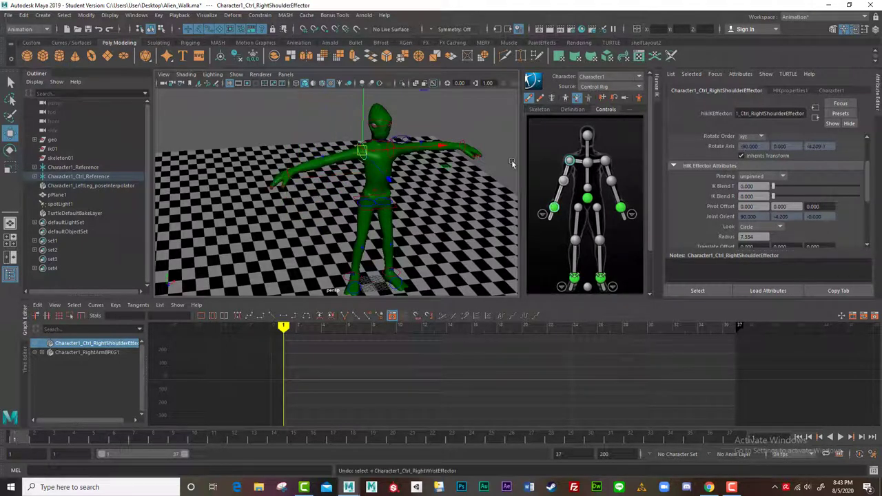
# Switch to Selection keying mode and compare the Graph Editor entries for the right wrist and right shoulder effectors
pyautogui.click(589, 99)
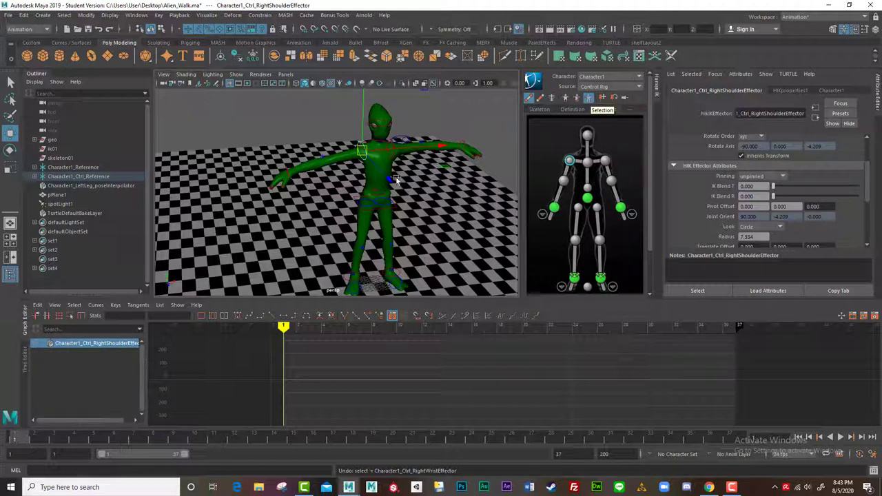
pyautogui.click(288, 171)
pyautogui.click(366, 153)
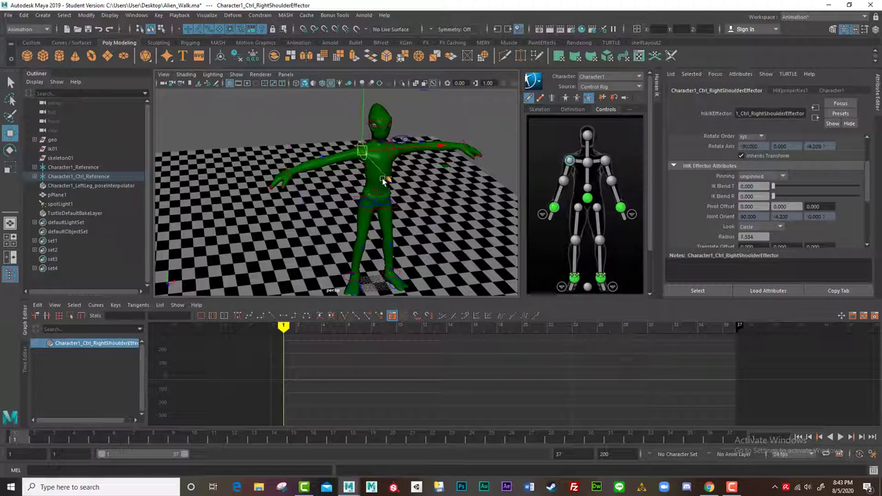
pyautogui.click(287, 171)
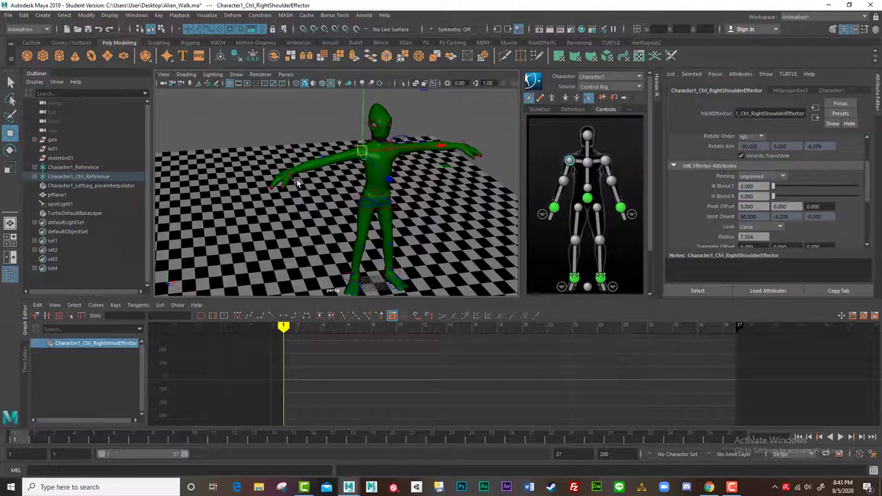
pyautogui.click(361, 153)
pyautogui.click(95, 422)
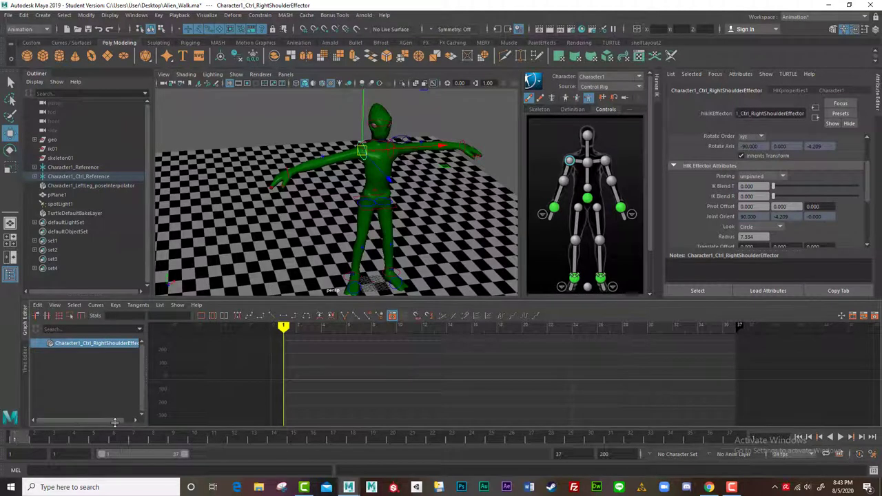
# Compare the Full Body and Body Part keying modes on the right shoulder effector, finishing in Full Body mode
pyautogui.click(578, 100)
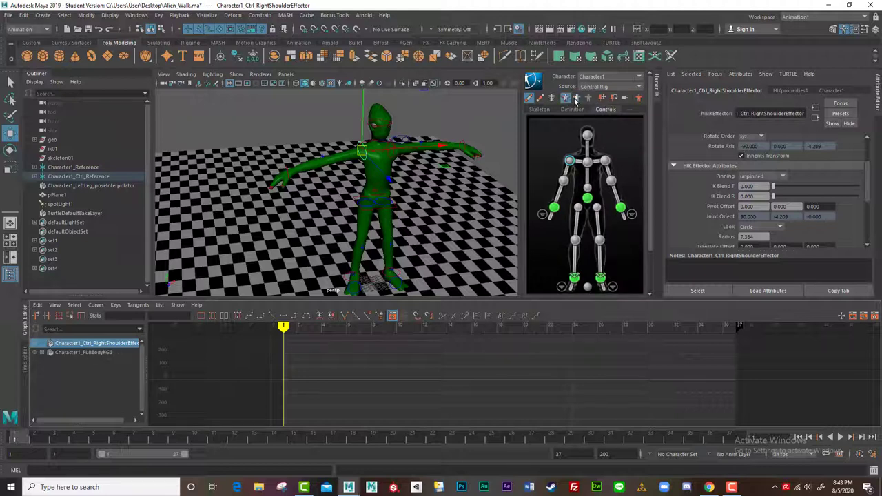
pyautogui.click(566, 99)
pyautogui.click(576, 100)
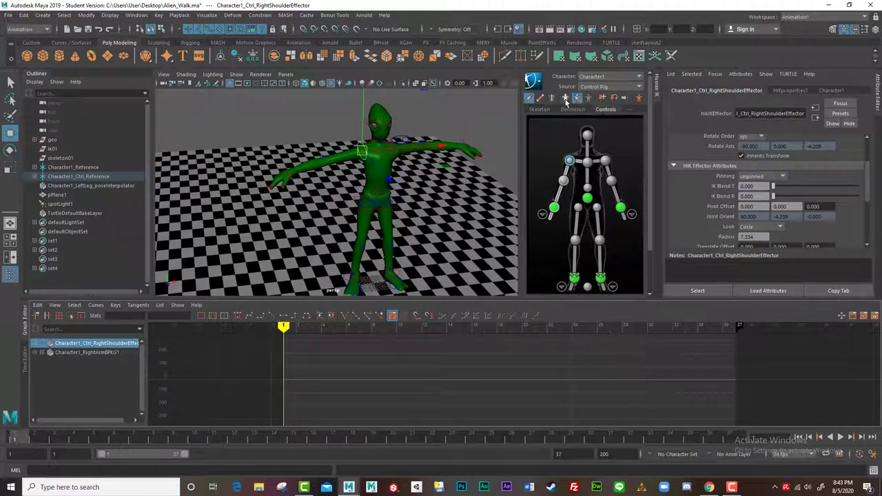
pyautogui.click(565, 98)
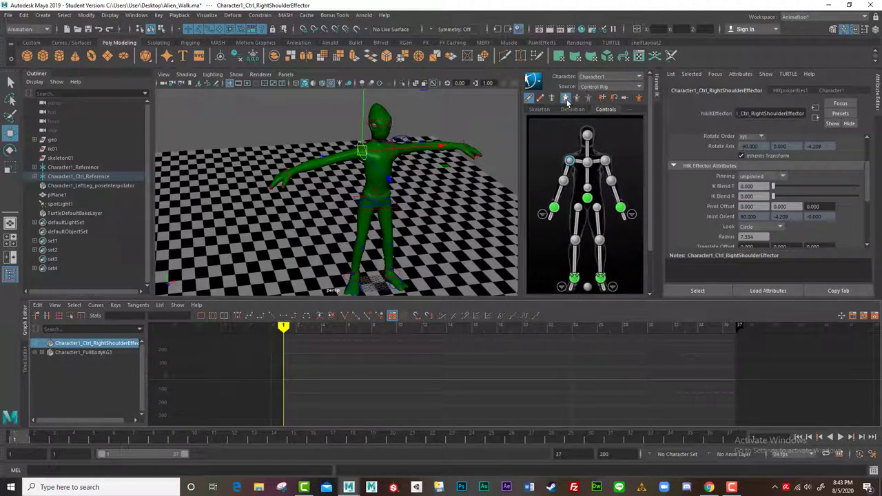
pyautogui.click(577, 98)
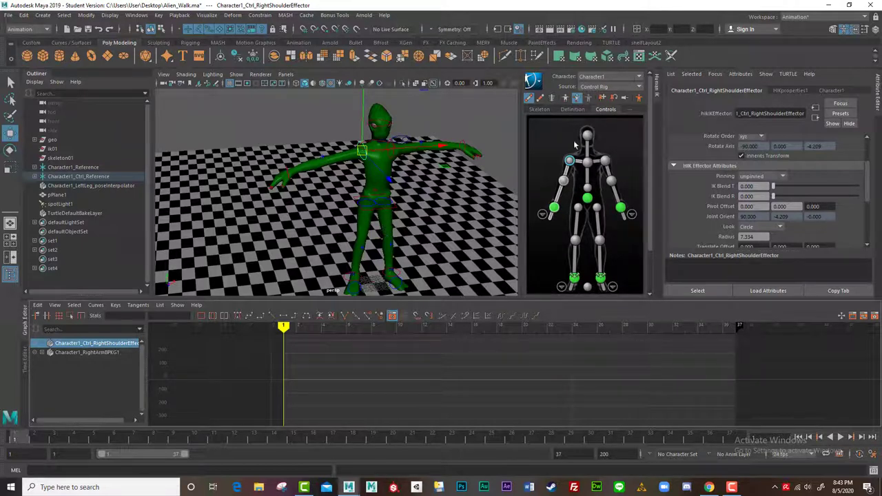
pyautogui.click(566, 99)
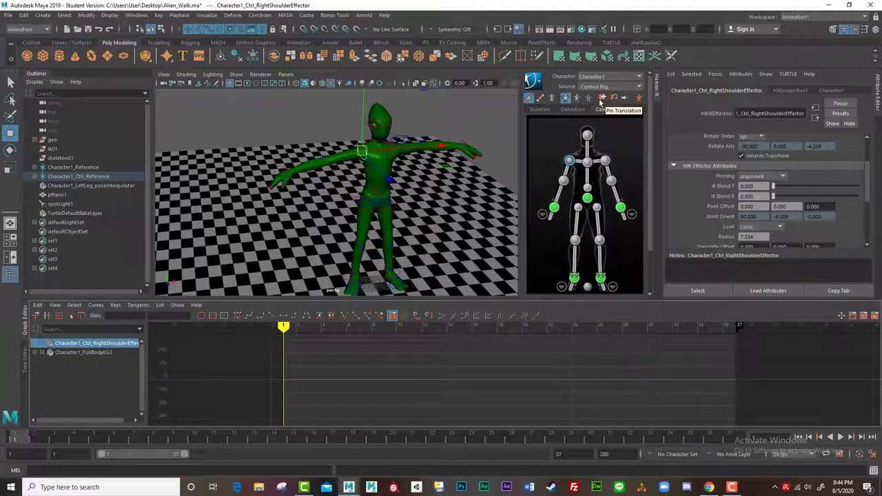
# Pin the right wrist effector's translation and test the pin by moving the left wrist effector downward
pyautogui.click(552, 209)
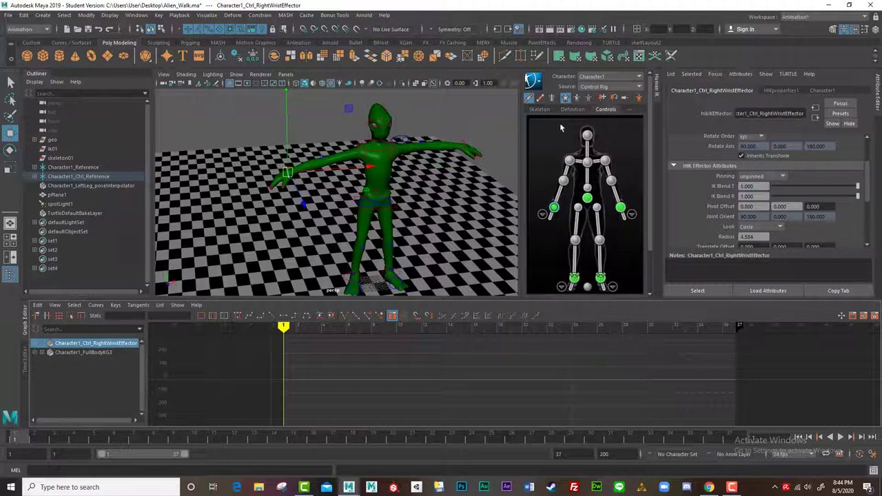
pyautogui.click(602, 98)
pyautogui.click(462, 146)
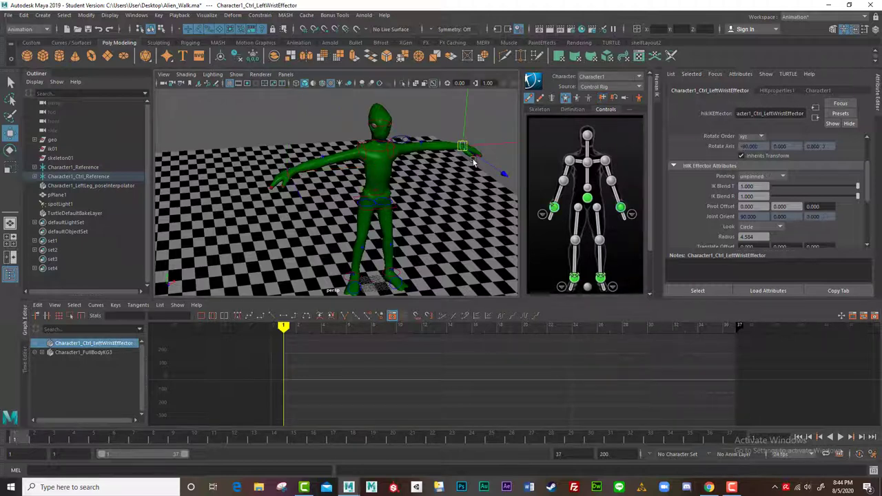
pyautogui.moveTo(472, 161); pyautogui.dragTo(460, 216)
pyautogui.moveTo(437, 242); pyautogui.dragTo(460, 177)
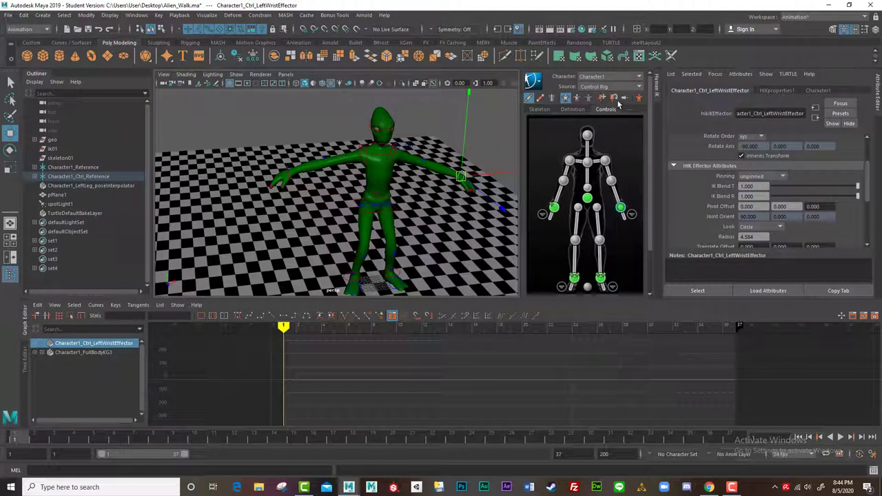
# Test the right wrist effector's pinning by moving the left wrist effector, and undo the move and the pin changes
pyautogui.click(552, 208)
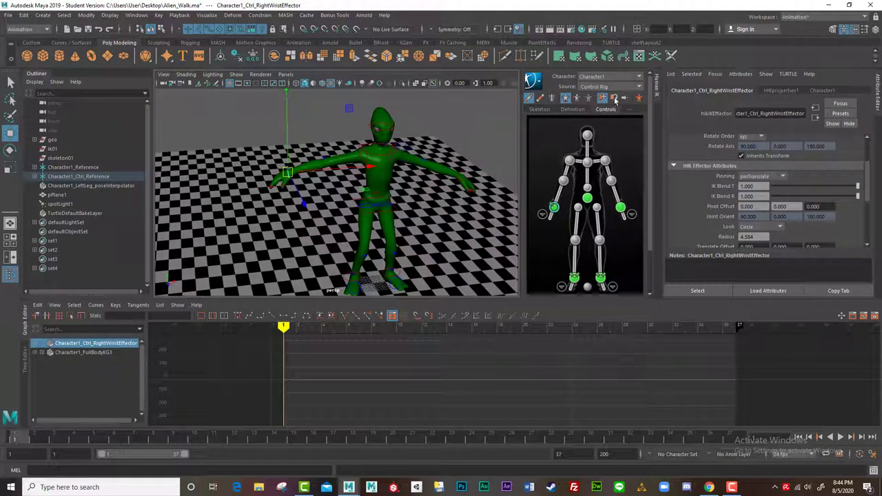
pyautogui.click(462, 178)
pyautogui.moveTo(464, 181)
pyautogui.mouseDown()
pyautogui.moveTo(451, 199)
pyautogui.moveTo(328, 235)
pyautogui.moveTo(448, 217)
pyautogui.moveTo(319, 242)
pyautogui.moveTo(413, 169)
pyautogui.moveTo(451, 176)
pyautogui.mouseUp()
pyautogui.hotkey('ctrl', 'z')
pyautogui.hotkey('ctrl', 'z')
pyautogui.hotkey('ctrl', 'z')
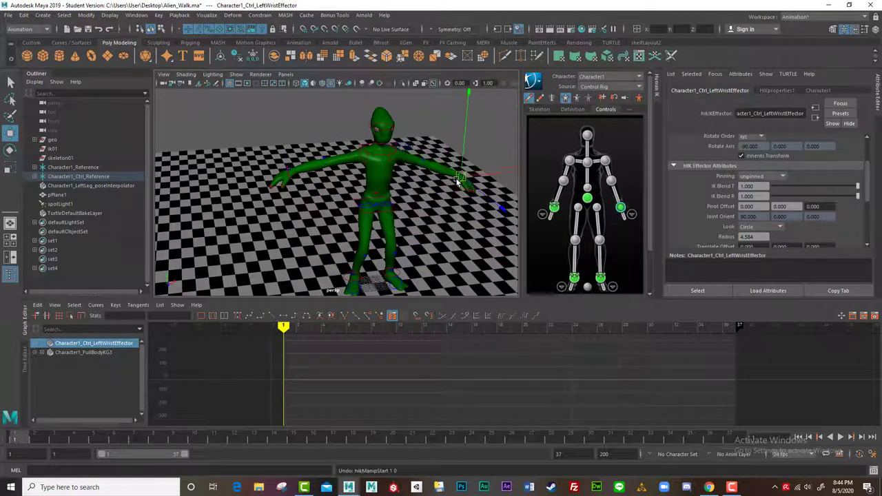
# Inspect the pinning of both ankle effectors, comparing it with the hips effector and looking closely at the feet
pyautogui.click(575, 280)
pyautogui.click(600, 278)
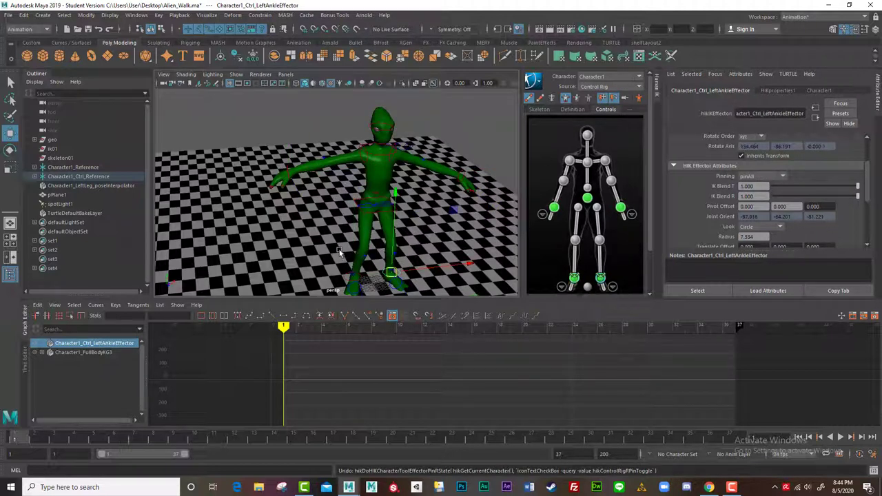
pyautogui.keyDown('alt'); pyautogui.moveTo(340, 254); pyautogui.dragTo(312, 195); pyautogui.keyUp('alt')
pyautogui.click(328, 150)
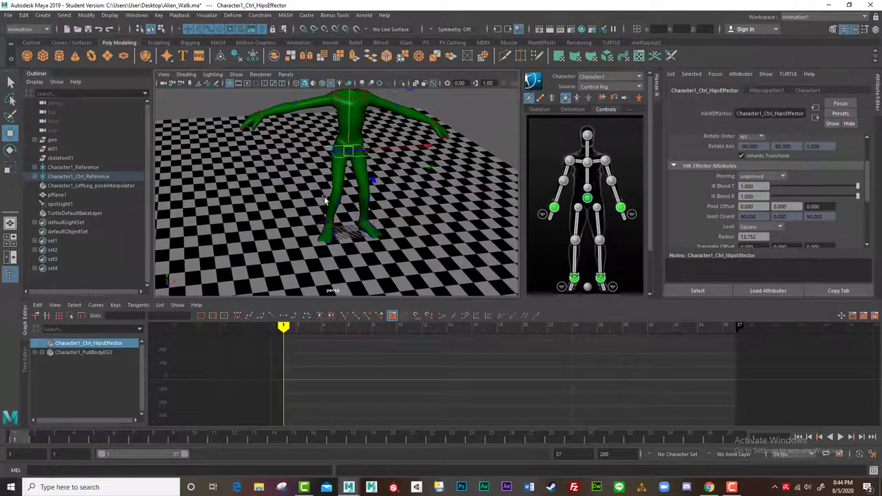
pyautogui.moveTo(328, 150)
pyautogui.keyDown('alt'); pyautogui.mouseDown()
pyautogui.moveTo(371, 210)
pyautogui.moveTo(344, 213)
pyautogui.moveTo(351, 156)
pyautogui.moveTo(343, 181)
pyautogui.moveTo(338, 140)
pyautogui.mouseUp(); pyautogui.keyUp('alt')
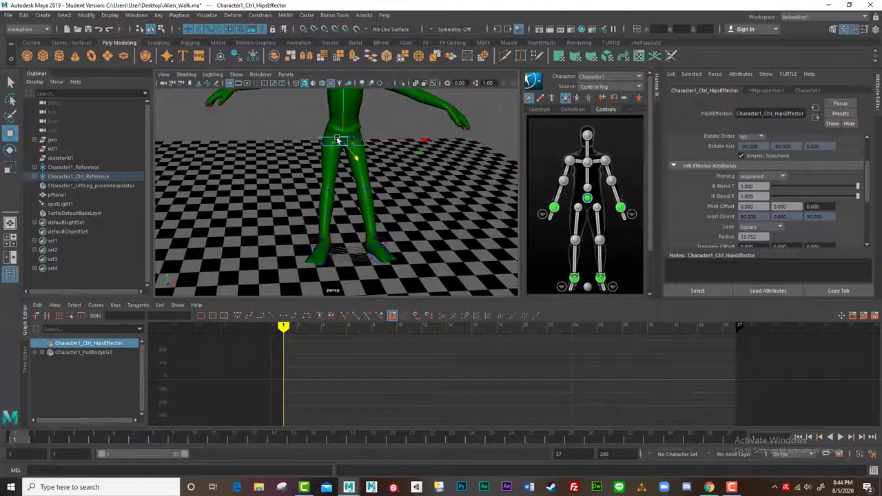
pyautogui.keyDown('alt'); pyautogui.moveTo(443, 229); pyautogui.dragTo(437, 257, button='right'); pyautogui.keyUp('alt')
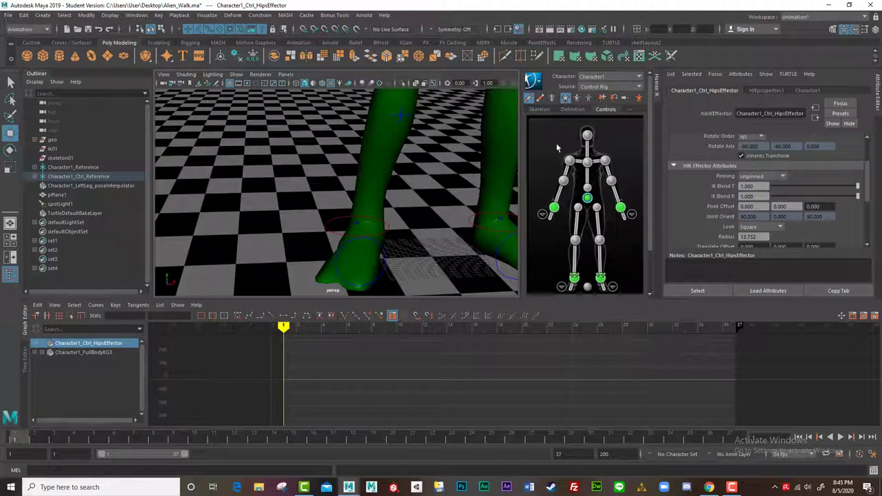
# Set the right ankle effector to pinAll by enabling its rotation pin alongside the translation pin
pyautogui.click(574, 278)
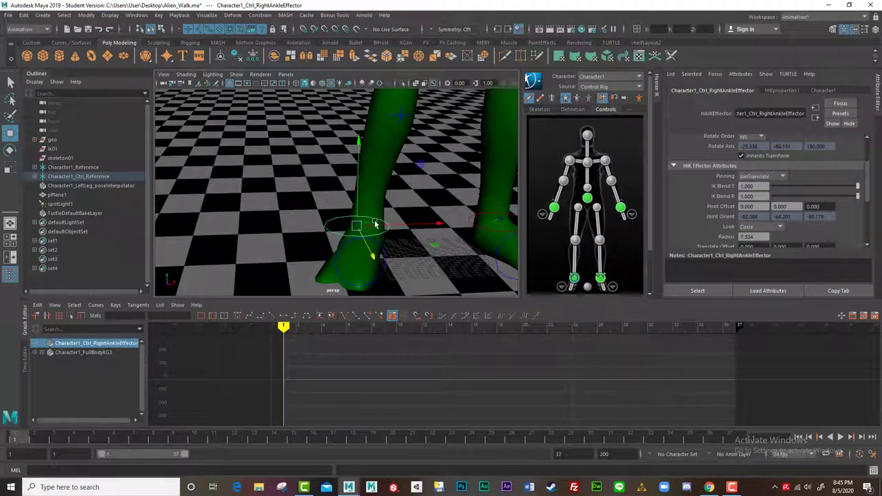
pyautogui.click(603, 100)
pyautogui.scroll(-5, 316, 155)
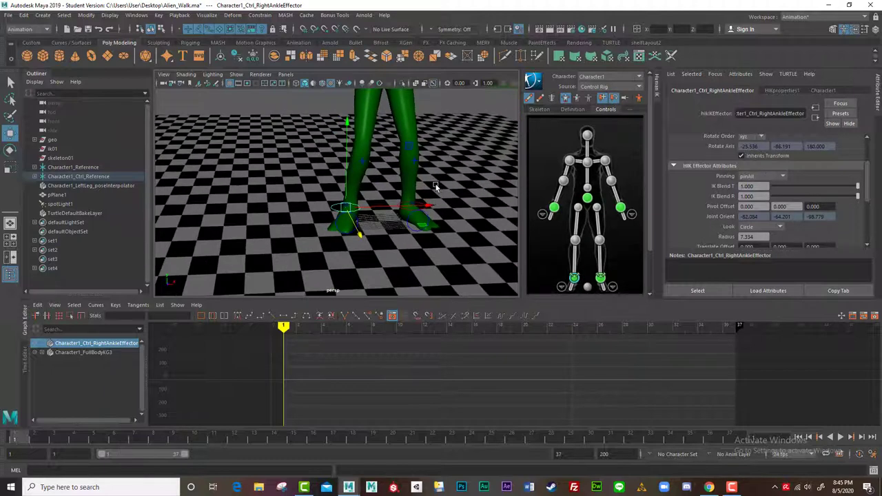
pyautogui.scroll(-4, 369, 185)
pyautogui.keyDown('alt'); pyautogui.moveTo(348, 153); pyautogui.dragTo(353, 204); pyautogui.keyUp('alt')
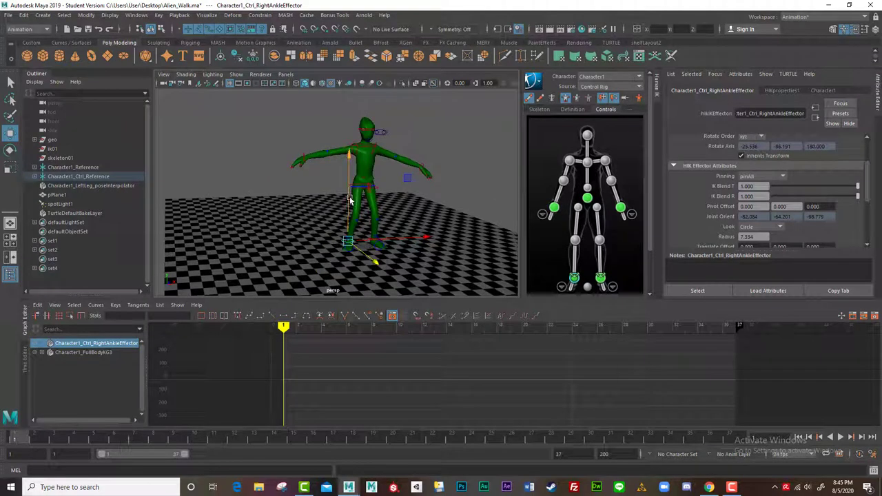
# Lower the right and left wrist effectors to bring both of the alien's arms down beside the body
pyautogui.click(304, 157)
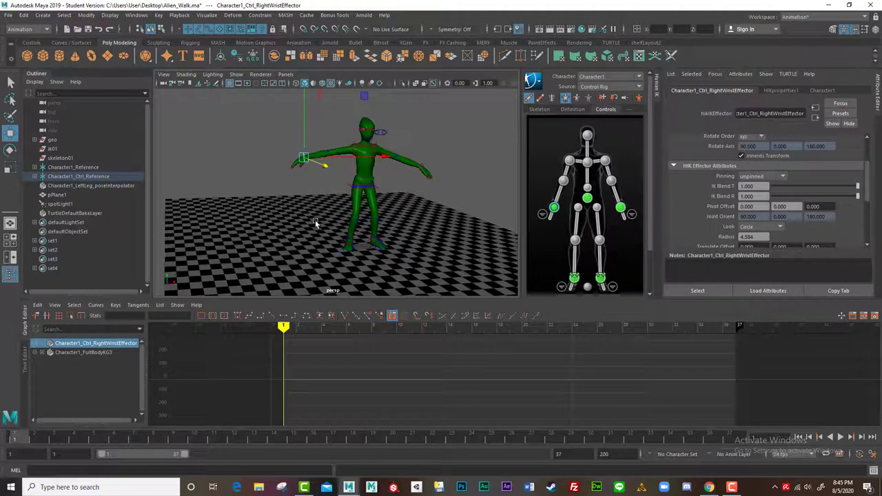
pyautogui.moveTo(268, 210)
pyautogui.keyDown('alt'); pyautogui.mouseDown()
pyautogui.moveTo(323, 210)
pyautogui.moveTo(407, 232)
pyautogui.moveTo(345, 207)
pyautogui.moveTo(285, 209)
pyautogui.mouseUp(); pyautogui.keyUp('alt')
pyautogui.moveTo(317, 159); pyautogui.dragTo(363, 214)
pyautogui.click(468, 175)
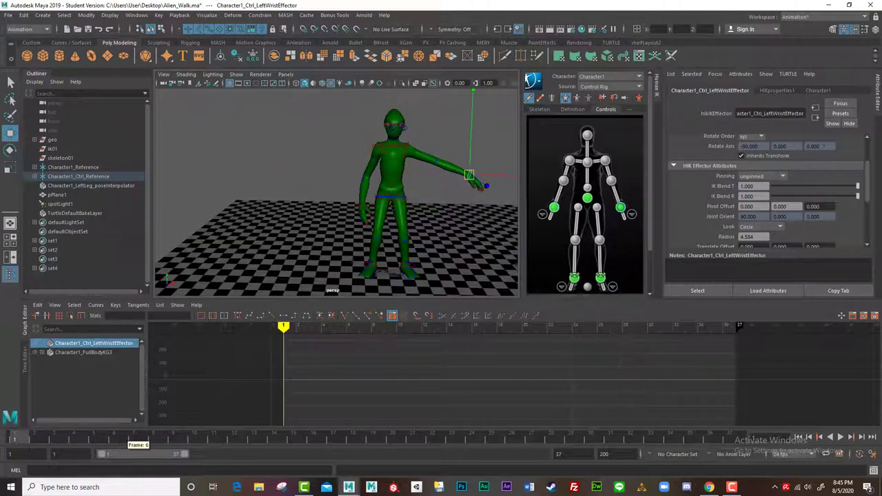
pyautogui.moveTo(19, 438)
pyautogui.mouseDown()
pyautogui.moveTo(185, 448)
pyautogui.moveTo(29, 434)
pyautogui.mouseUp()
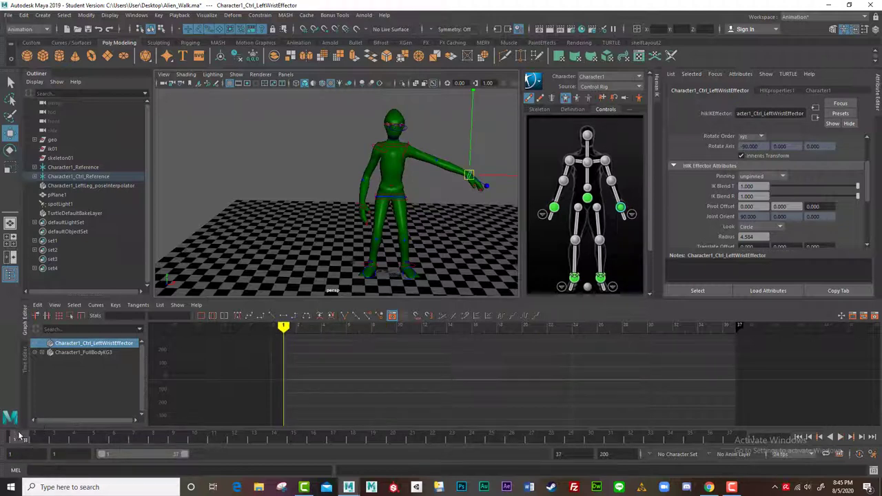
pyautogui.moveTo(482, 184); pyautogui.dragTo(422, 213)
# Move the right wrist effector backward in side view so the right hand hangs beside the hip
pyautogui.keyDown('alt'); pyautogui.moveTo(288, 204); pyautogui.dragTo(382, 202); pyautogui.keyUp('alt')
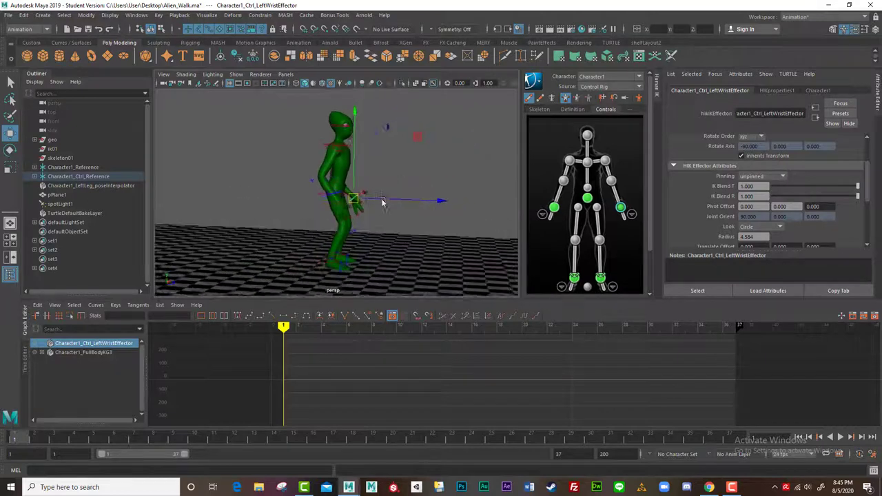
pyautogui.keyDown('alt'); pyautogui.moveTo(382, 203); pyautogui.dragTo(473, 258, button='right'); pyautogui.keyUp('alt')
pyautogui.keyDown('alt'); pyautogui.moveTo(472, 258); pyautogui.dragTo(400, 238, button='middle'); pyautogui.keyUp('alt')
pyautogui.keyDown('alt'); pyautogui.moveTo(400, 238); pyautogui.dragTo(335, 237, button='right'); pyautogui.keyUp('alt')
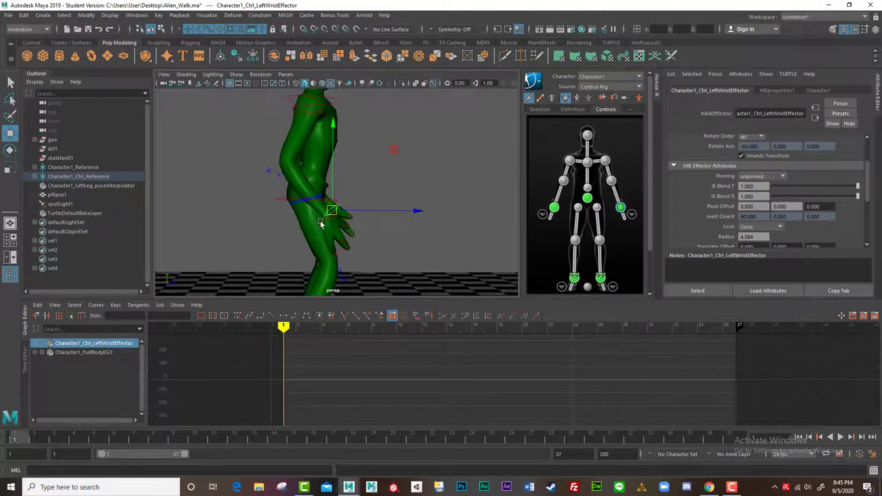
pyautogui.click(321, 221)
pyautogui.moveTo(323, 218); pyautogui.dragTo(294, 227)
pyautogui.keyDown('alt'); pyautogui.moveTo(401, 207); pyautogui.dragTo(358, 192, button='right'); pyautogui.keyUp('alt')
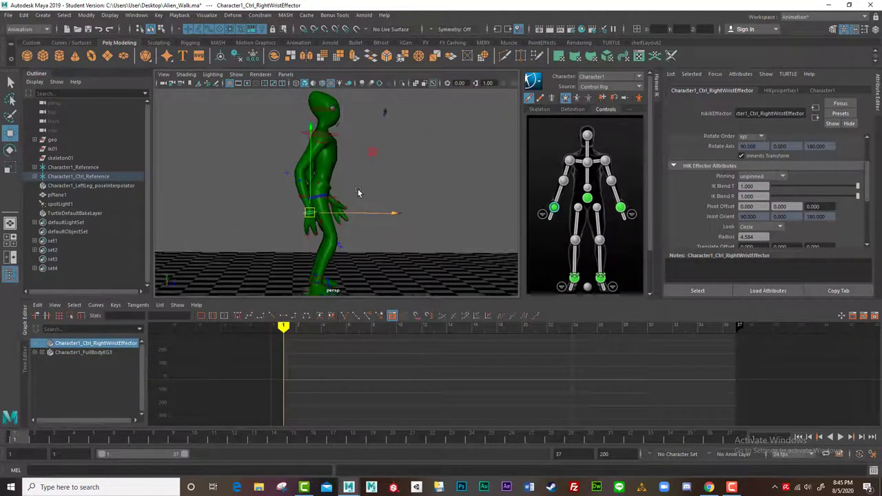
# Key the alien's arms-down pose at frame 1 in Full Body mode
pyautogui.moveTo(358, 192)
pyautogui.keyDown('alt'); pyautogui.mouseDown()
pyautogui.moveTo(417, 200)
pyautogui.moveTo(336, 206)
pyautogui.moveTo(427, 210)
pyautogui.moveTo(365, 183)
pyautogui.mouseUp(); pyautogui.keyUp('alt')
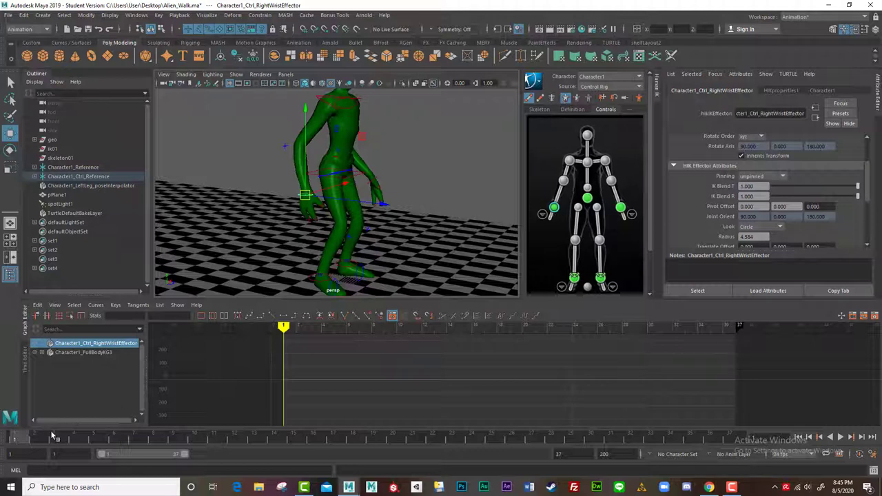
pyautogui.press('s')
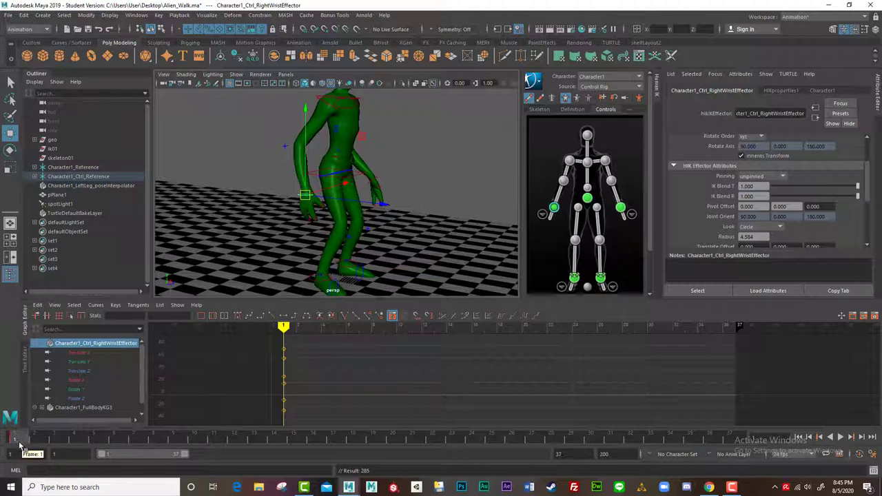
pyautogui.moveTo(19, 445)
pyautogui.mouseDown()
pyautogui.moveTo(67, 445)
pyautogui.moveTo(14, 445)
pyautogui.mouseUp()
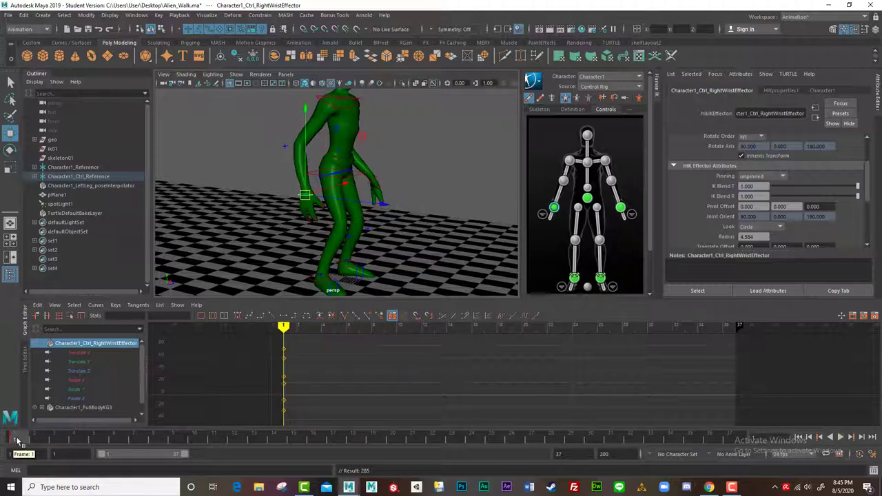
# Check the frame 1 keys on the left wrist, elbow and shoulder effectors in Full Body mode
pyautogui.click(620, 208)
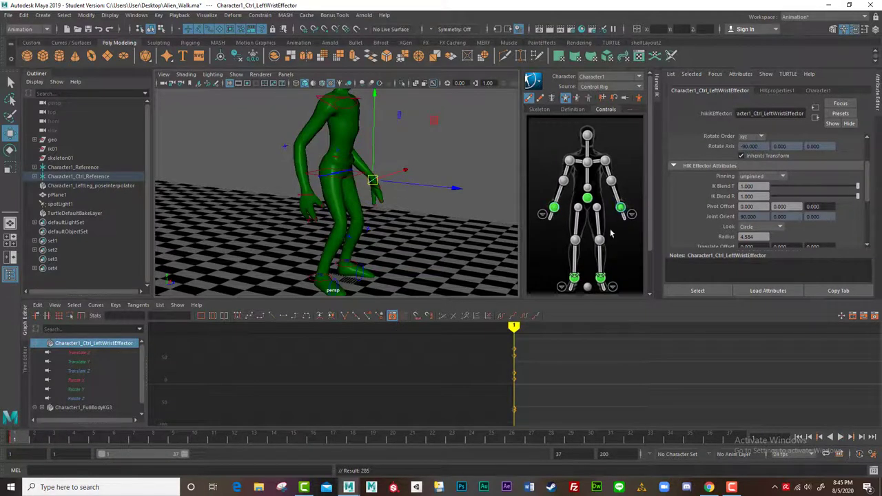
pyautogui.click(611, 182)
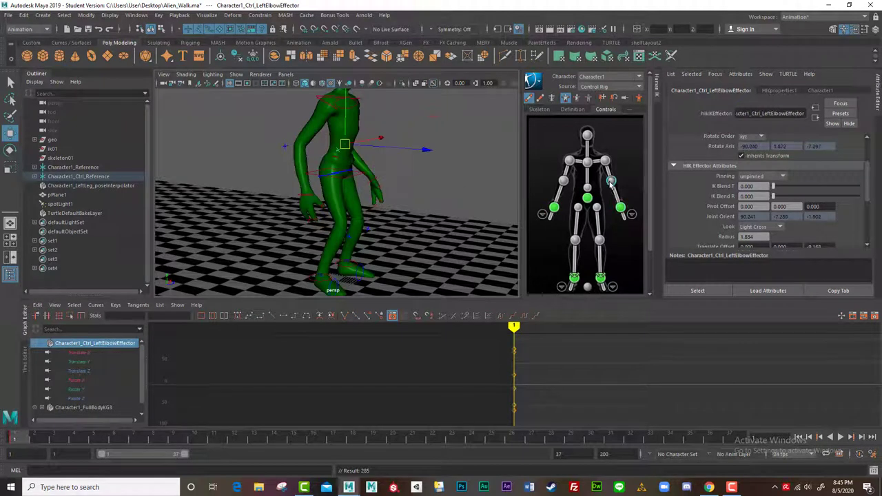
pyautogui.click(563, 182)
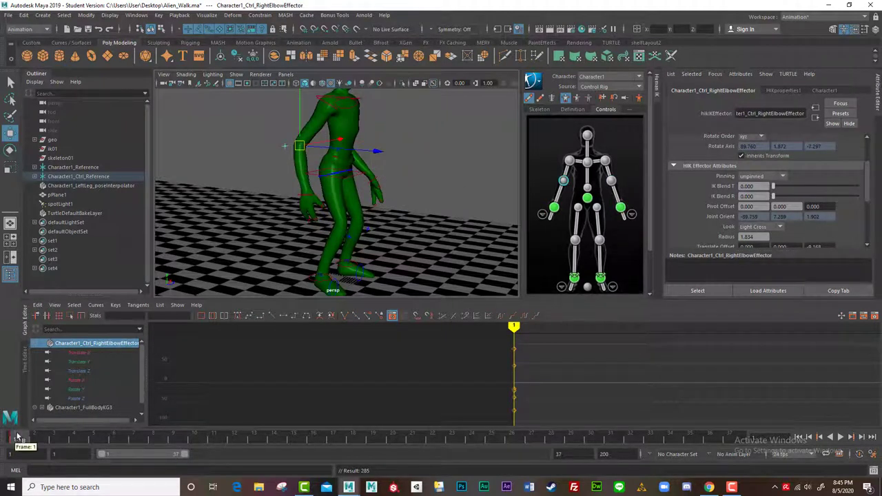
pyautogui.click(570, 160)
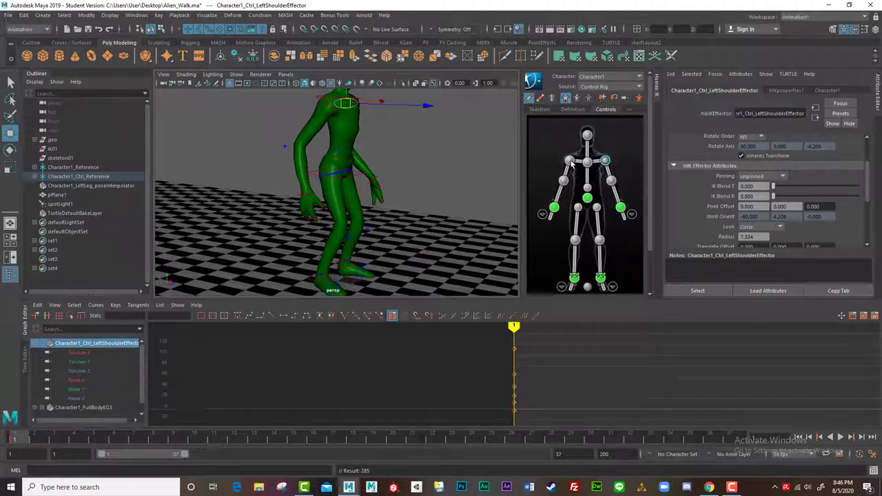
pyautogui.click(566, 99)
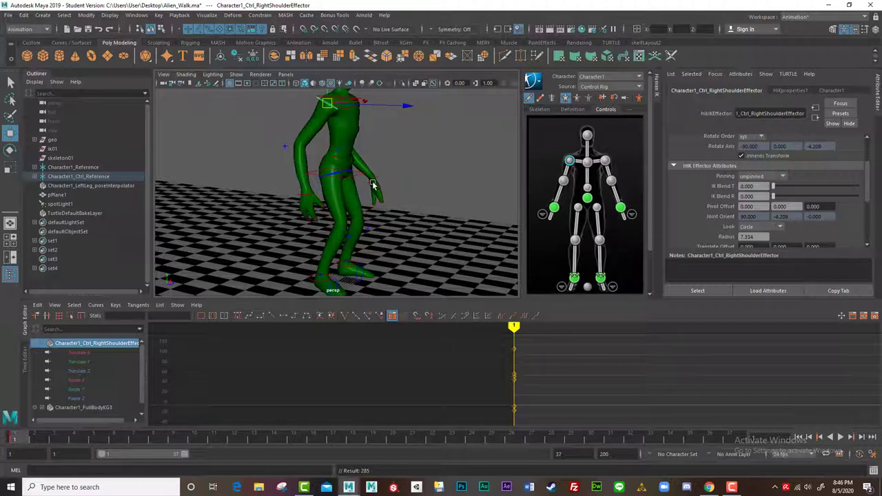
# At frame 5, raise the right wrist effector forward to chest height and key it in Body Part mode
pyautogui.hotkey('alt', 'v')
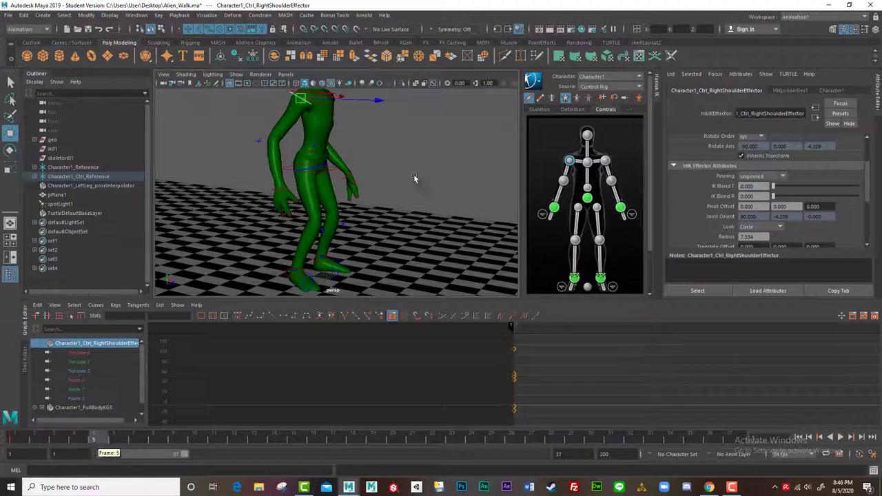
pyautogui.keyDown('alt'); pyautogui.moveTo(333, 207); pyautogui.dragTo(282, 205, button='right'); pyautogui.keyUp('alt')
pyautogui.keyDown('alt'); pyautogui.moveTo(282, 206); pyautogui.dragTo(338, 203, button='middle'); pyautogui.keyUp('alt')
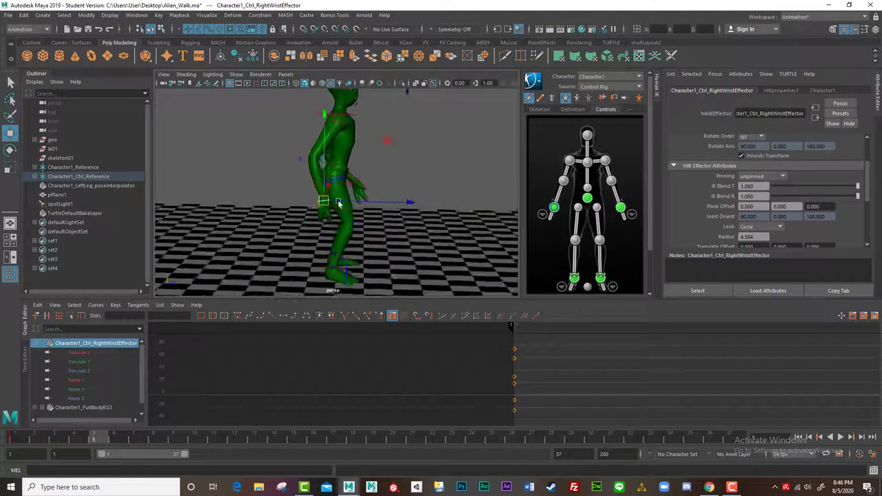
pyautogui.keyDown('alt'); pyautogui.moveTo(338, 202); pyautogui.dragTo(347, 184); pyautogui.keyUp('alt')
pyautogui.click(576, 99)
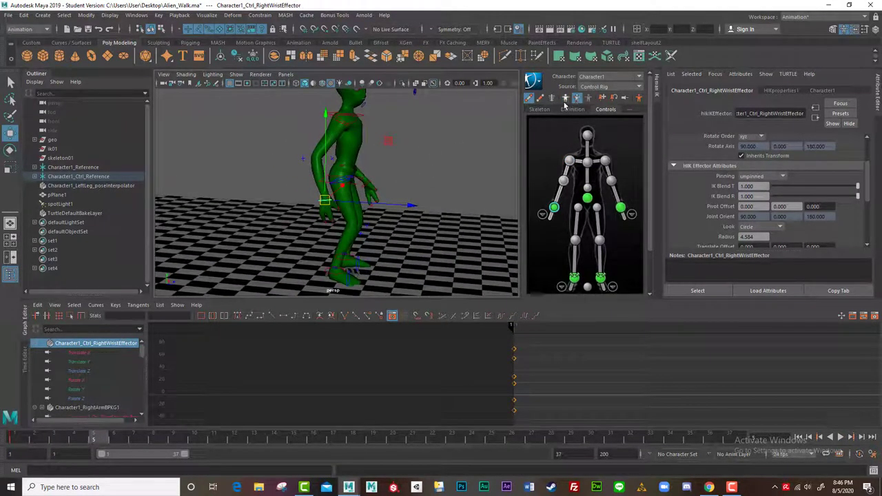
pyautogui.keyDown('alt'); pyautogui.moveTo(326, 206); pyautogui.dragTo(398, 126); pyautogui.keyUp('alt')
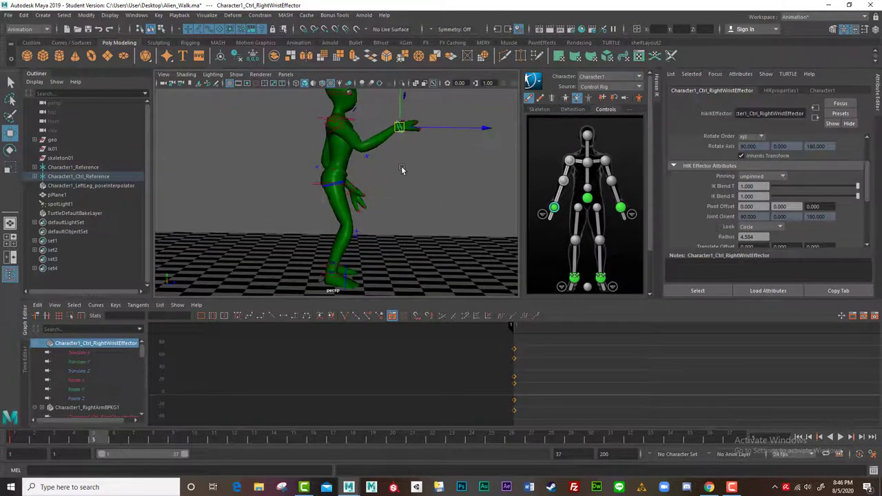
pyautogui.press('s')
# Check the left wrist effector for keys around frame 5, and briefly play the animation
pyautogui.moveTo(91, 437); pyautogui.dragTo(115, 441)
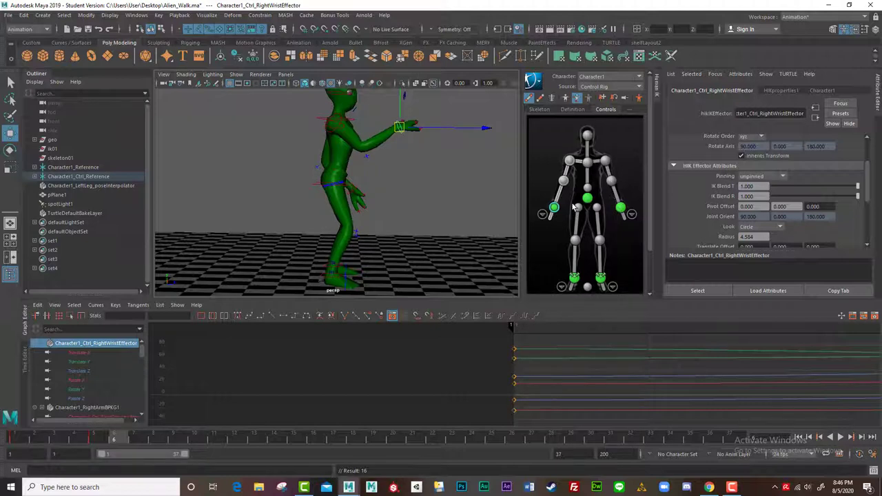
pyautogui.click(620, 209)
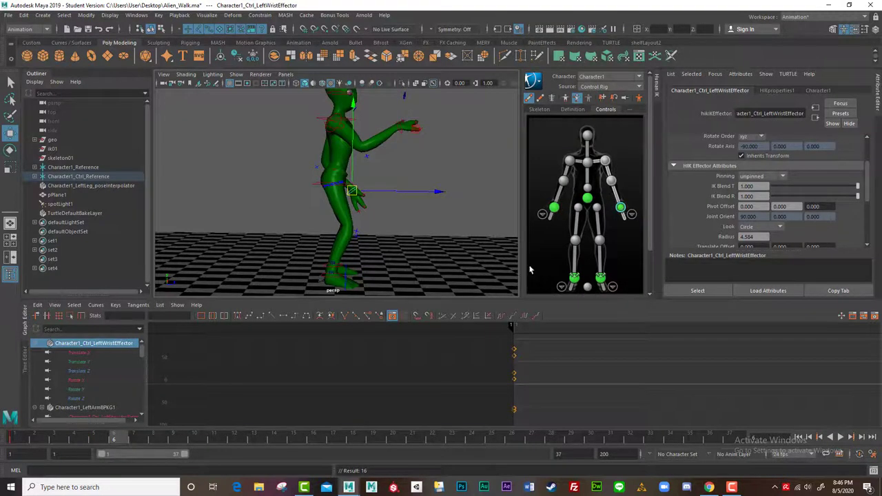
pyautogui.moveTo(110, 440)
pyautogui.mouseDown()
pyautogui.moveTo(48, 438)
pyautogui.moveTo(102, 433)
pyautogui.mouseUp()
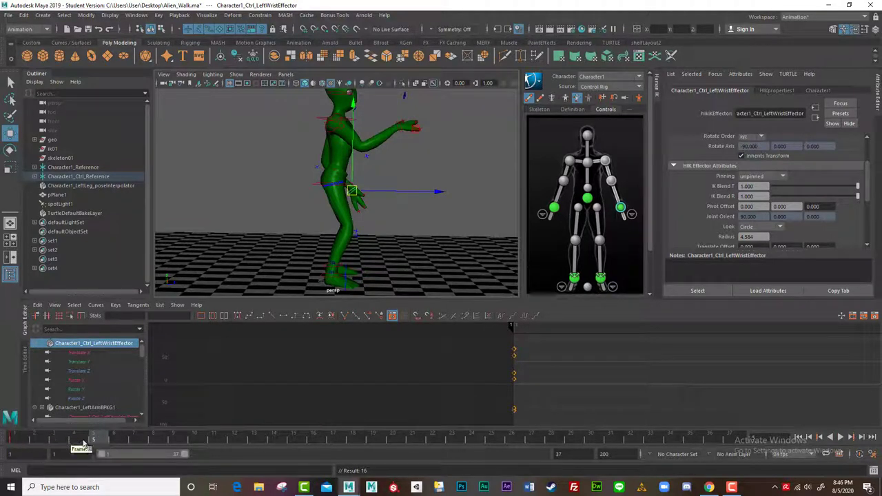
pyautogui.hotkey('alt', 'v')
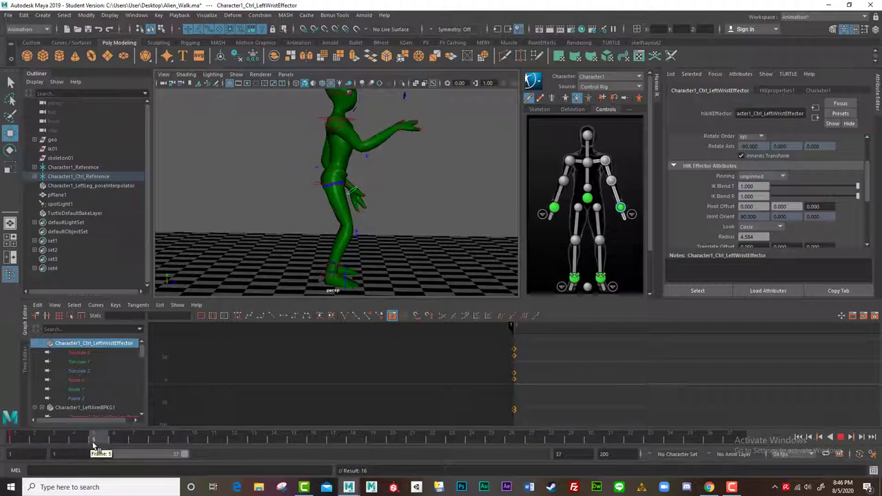
pyautogui.hotkey('alt', 'v')
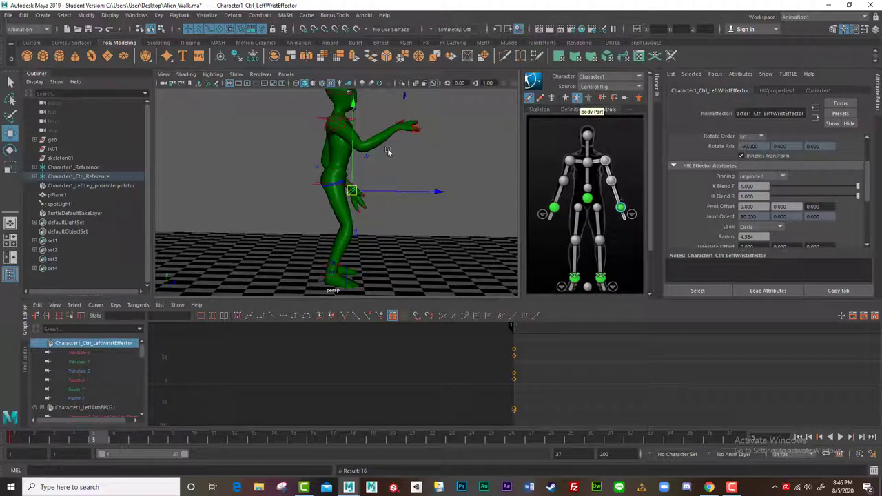
# Switch back to Full Body keying mode and examine the right forearm's rotation curves between frames 1 and 5
pyautogui.click(566, 98)
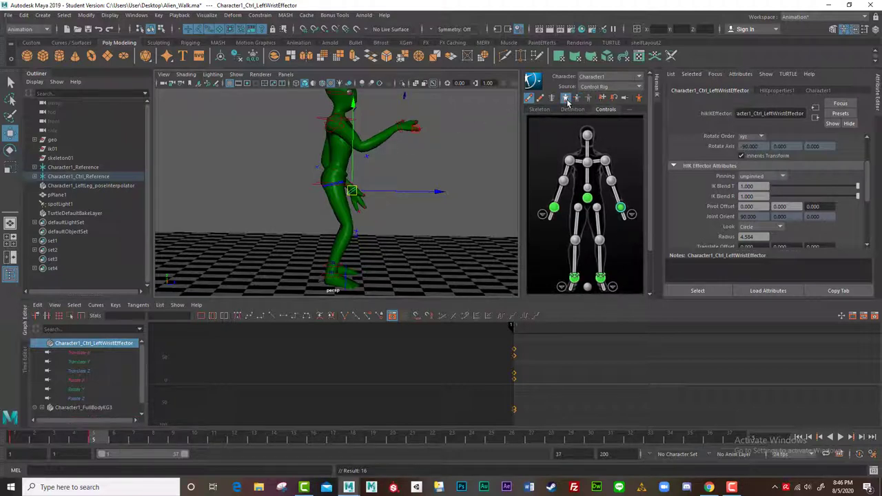
pyautogui.click(567, 98)
pyautogui.click(560, 196)
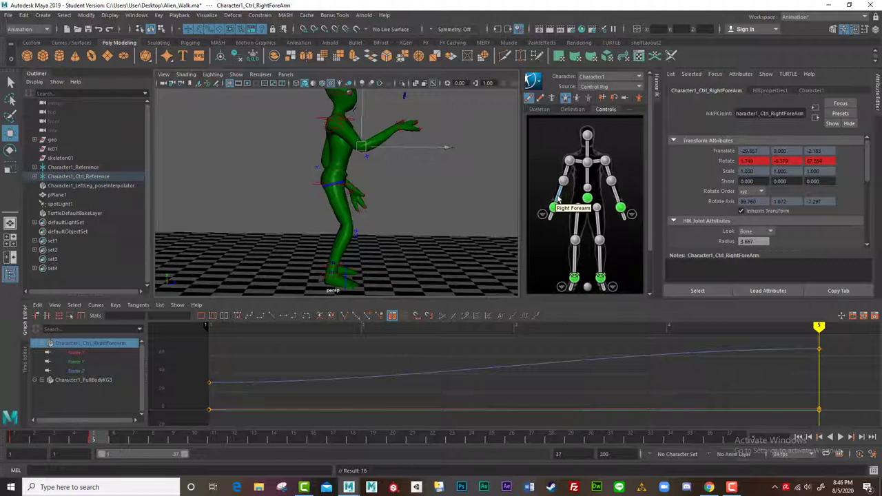
pyautogui.click(565, 177)
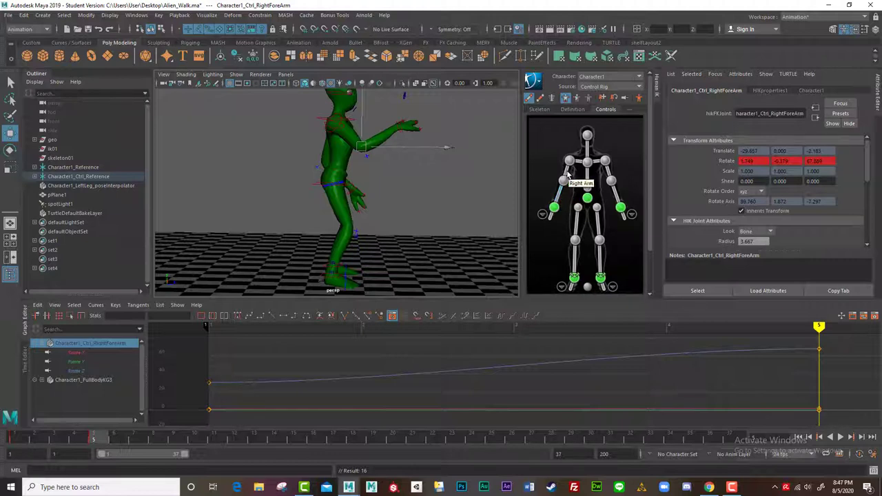
# Show the rig's FK bones in the viewport and compare keys on the left arm, right forearm, neck, right arm and right wrist effector
pyautogui.click(542, 98)
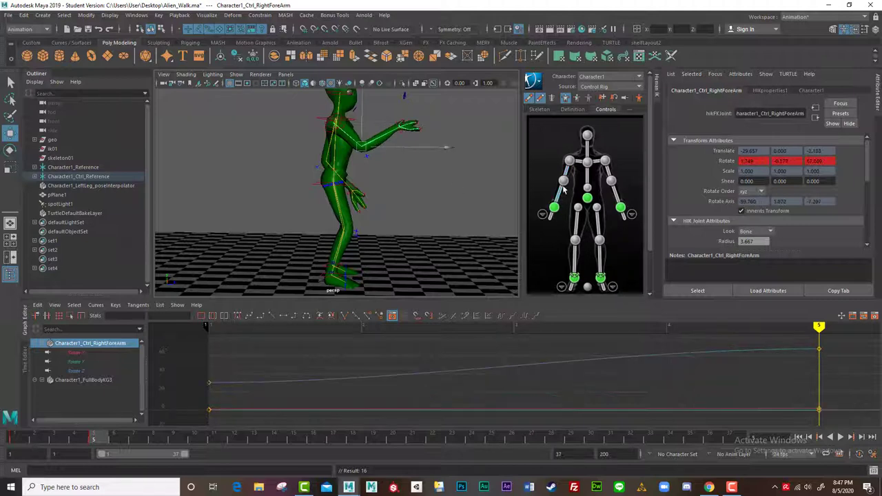
pyautogui.click(611, 178)
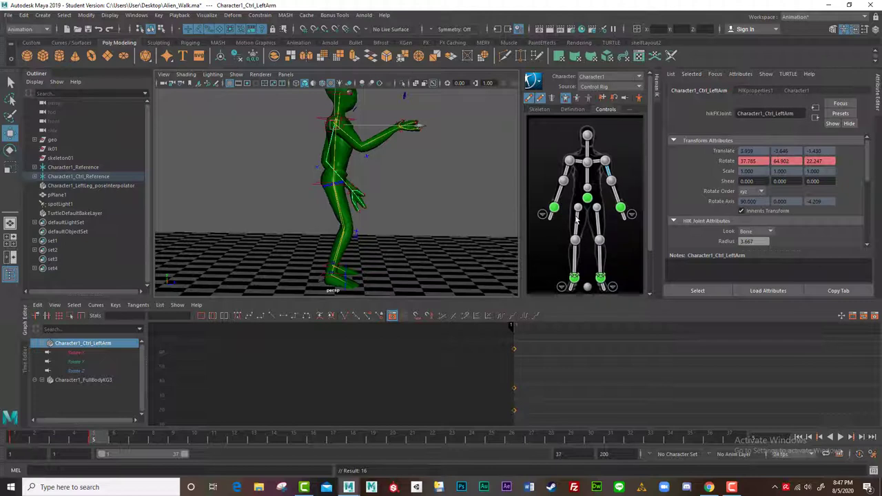
pyautogui.click(564, 181)
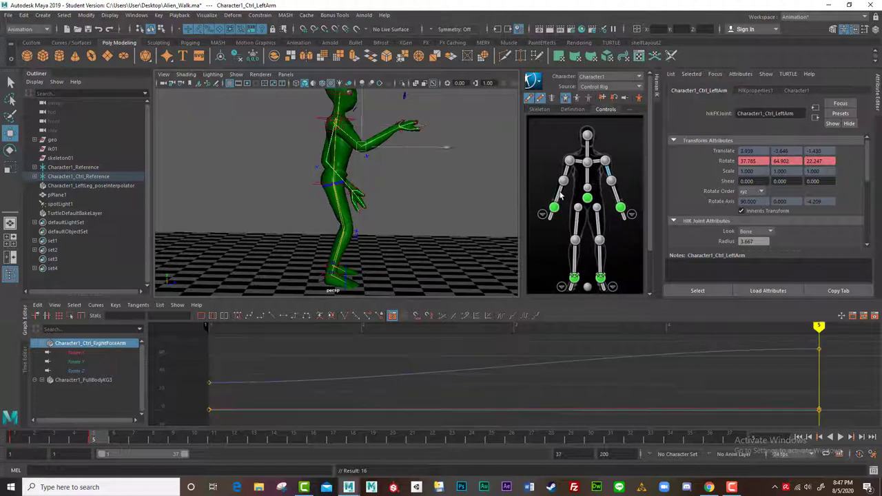
pyautogui.click(586, 168)
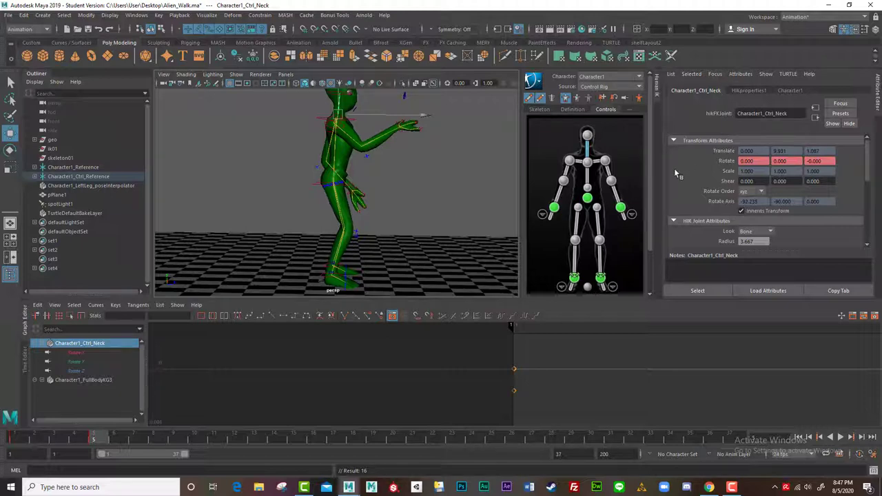
pyautogui.click(563, 181)
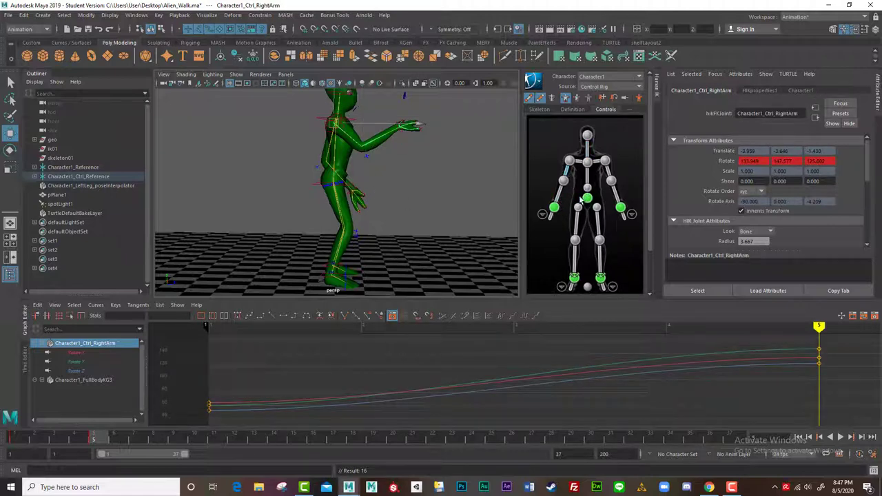
pyautogui.click(554, 206)
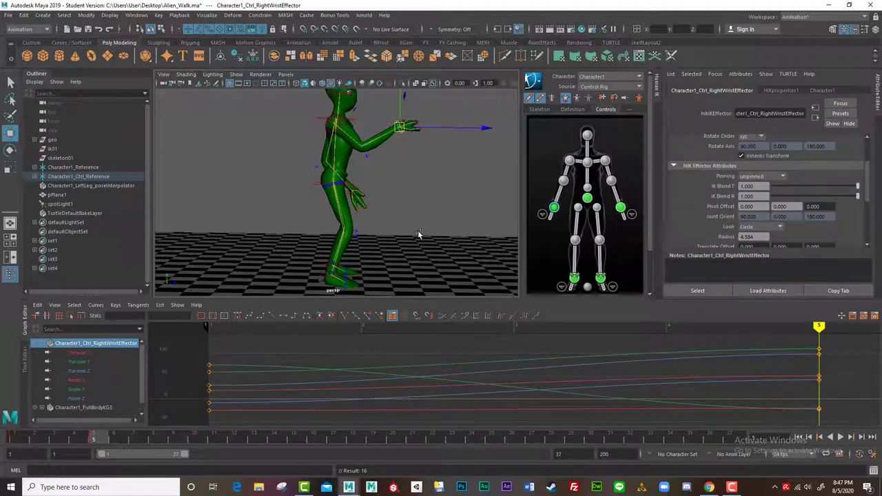
# Play back the right arm raise from a slightly angled view and return to frame 5
pyautogui.keyDown('alt'); pyautogui.moveTo(415, 209); pyautogui.dragTo(359, 230); pyautogui.keyUp('alt')
pyautogui.keyDown('alt'); pyautogui.moveTo(359, 228); pyautogui.dragTo(388, 216, button='right'); pyautogui.keyUp('alt')
pyautogui.keyDown('alt'); pyautogui.moveTo(388, 216); pyautogui.dragTo(389, 206, button='middle'); pyautogui.keyUp('alt')
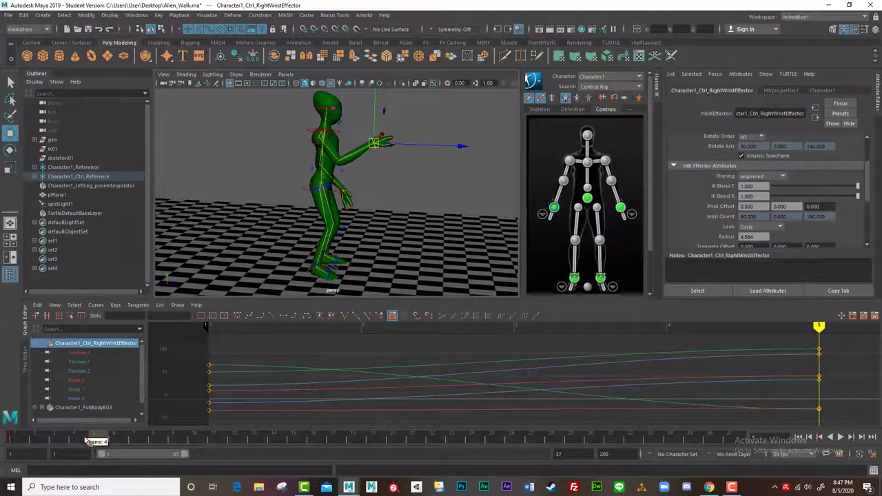
pyautogui.hotkey('alt', 'v')
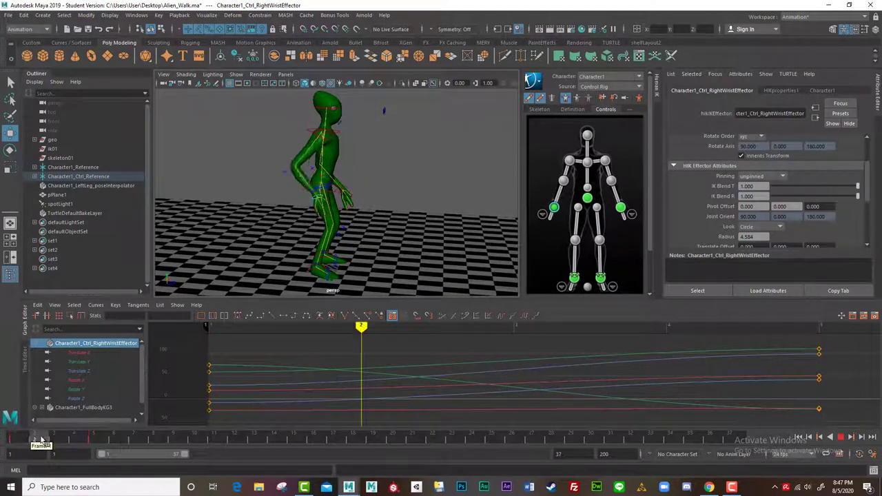
pyautogui.click(94, 441)
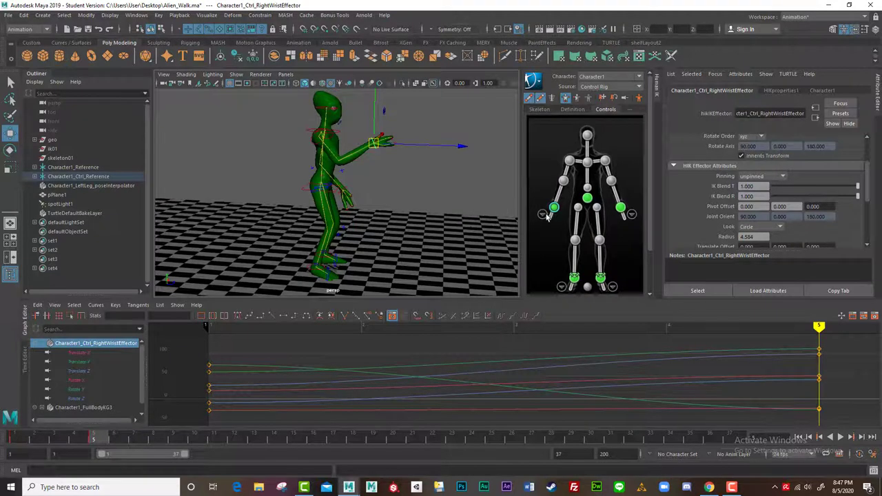
# Try to delete the right wrist effector's keys around frame 5 from a selected time range, and undo it
pyautogui.keyDown('shift'); pyautogui.moveTo(147, 439); pyautogui.dragTo(130, 441); pyautogui.keyUp('shift')
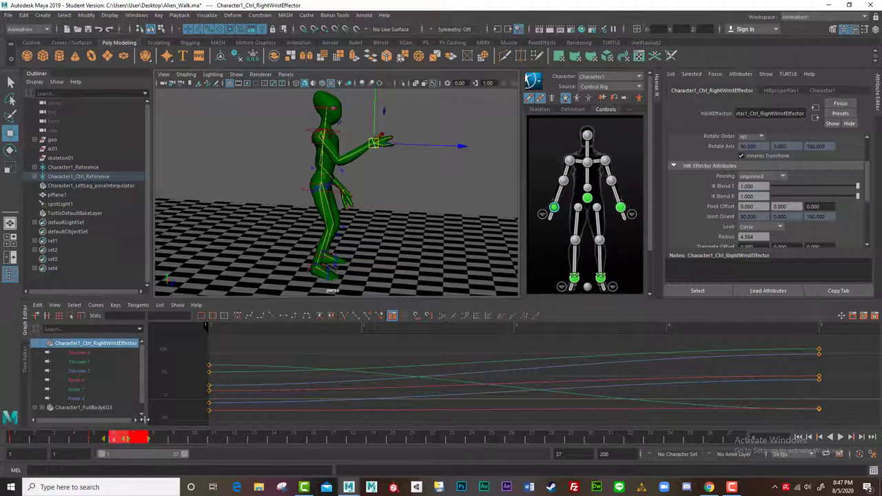
pyautogui.hotkey('alt', 'v')
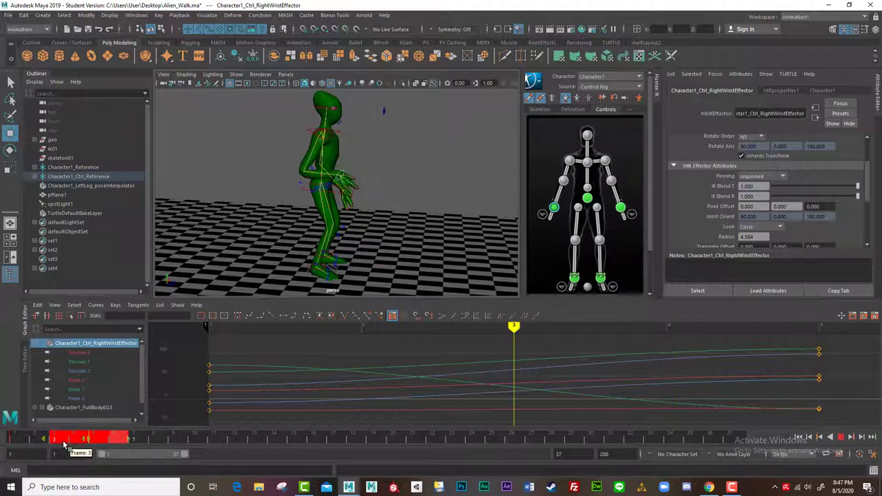
pyautogui.keyDown('shift'); pyautogui.moveTo(117, 440); pyautogui.dragTo(85, 442); pyautogui.keyUp('shift')
pyautogui.hotkey('alt', 'v')
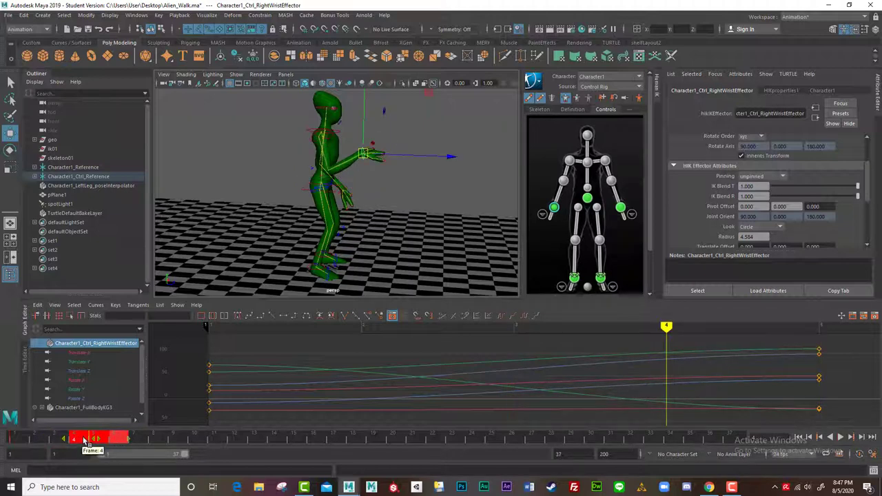
pyautogui.rightClick(85, 441)
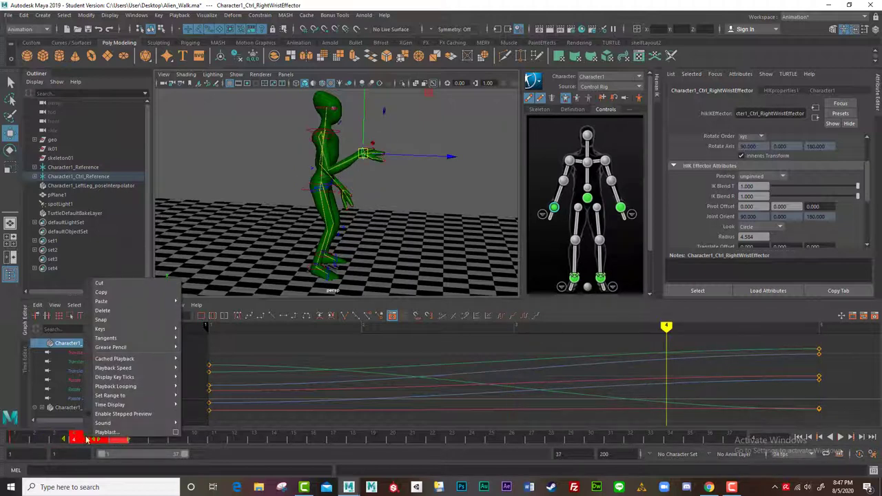
pyautogui.click(102, 310)
pyautogui.moveTo(83, 445); pyautogui.dragTo(101, 447)
pyautogui.hotkey('ctrl', 'z')
pyautogui.hotkey('ctrl', 'z')
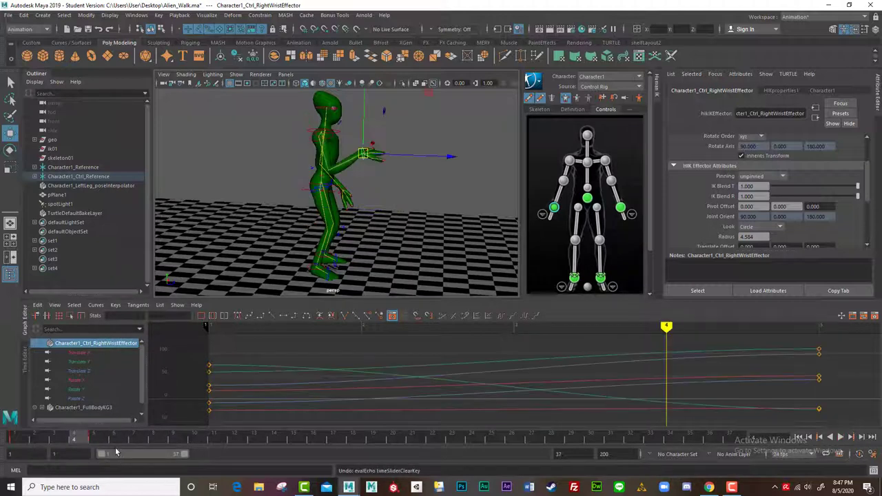
# Delete all of the right wrist effector's curve keys at frame 5 in the Graph Editor
pyautogui.keyDown('alt'); pyautogui.moveTo(640, 363); pyautogui.dragTo(455, 354, button='middle'); pyautogui.keyUp('alt')
pyautogui.scroll(-3, 520, 373)
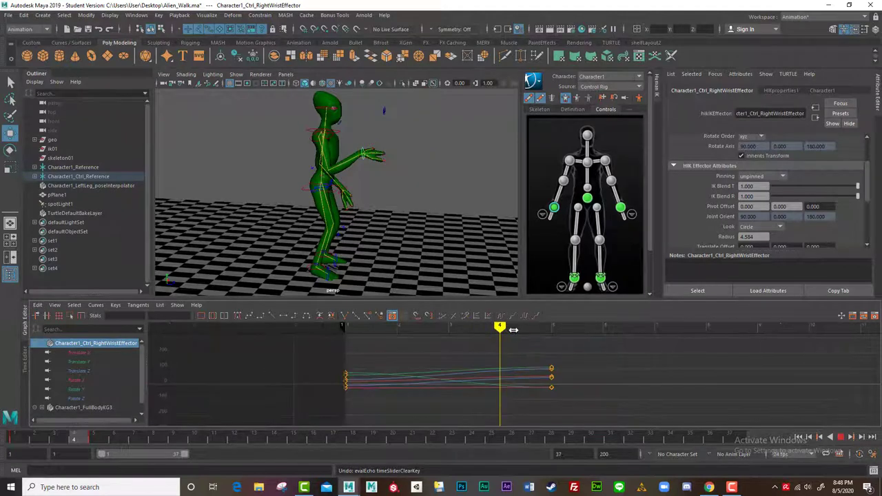
pyautogui.press('.')
pyautogui.moveTo(552, 377); pyautogui.dragTo(561, 398)
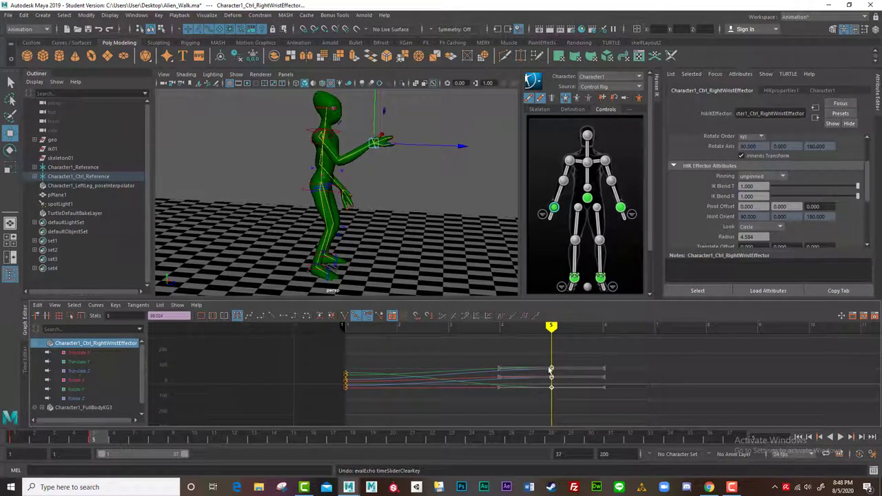
pyautogui.press('Delete')
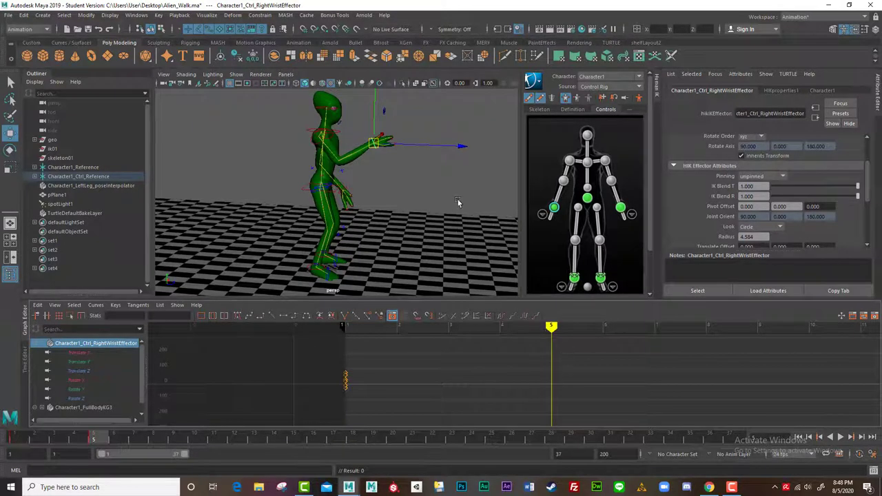
# Delete the right wrist effector's frame 1 keys in the Graph Editor, comparing them with the left wrist effector's keys
pyautogui.click(621, 208)
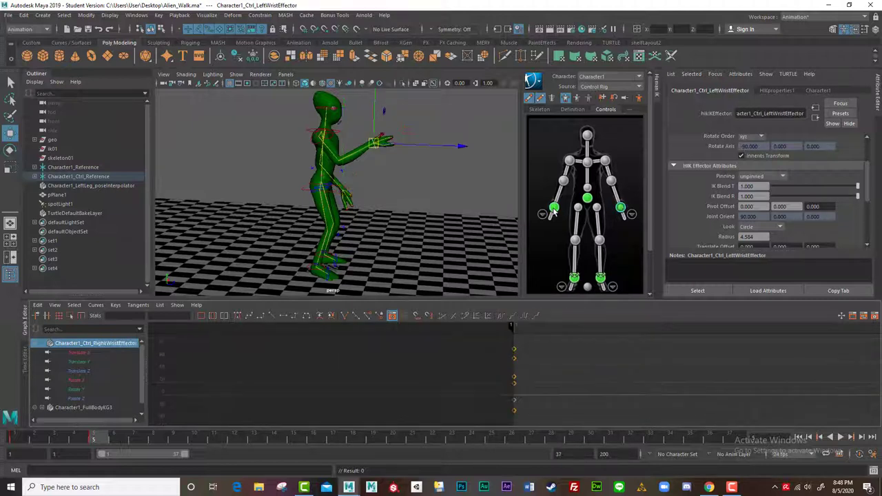
pyautogui.click(374, 148)
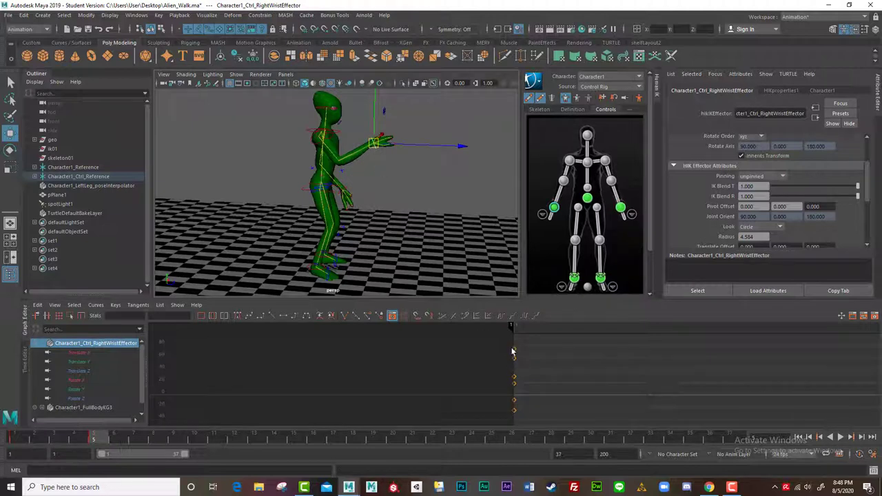
pyautogui.moveTo(498, 344); pyautogui.dragTo(530, 418)
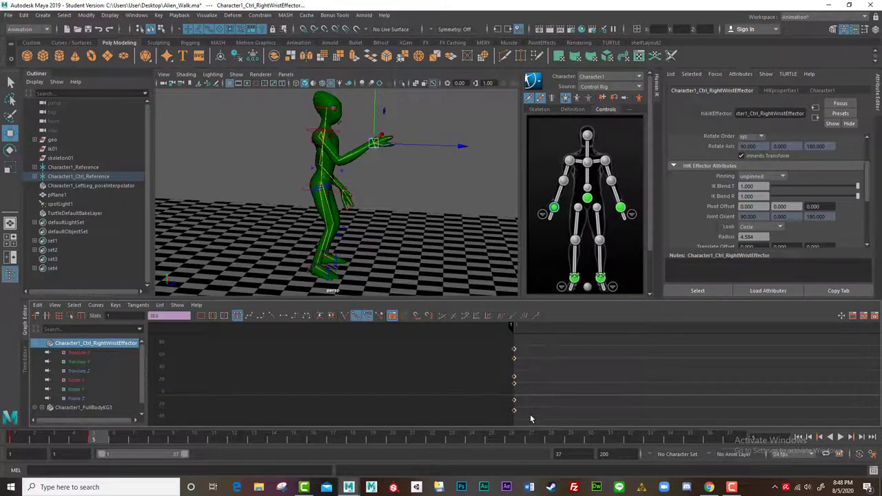
pyautogui.press('Delete')
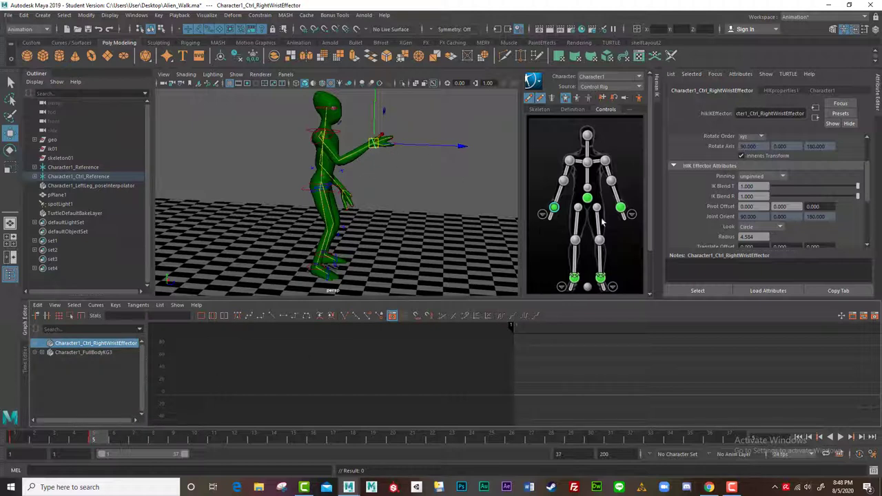
pyautogui.click(554, 208)
pyautogui.click(553, 208)
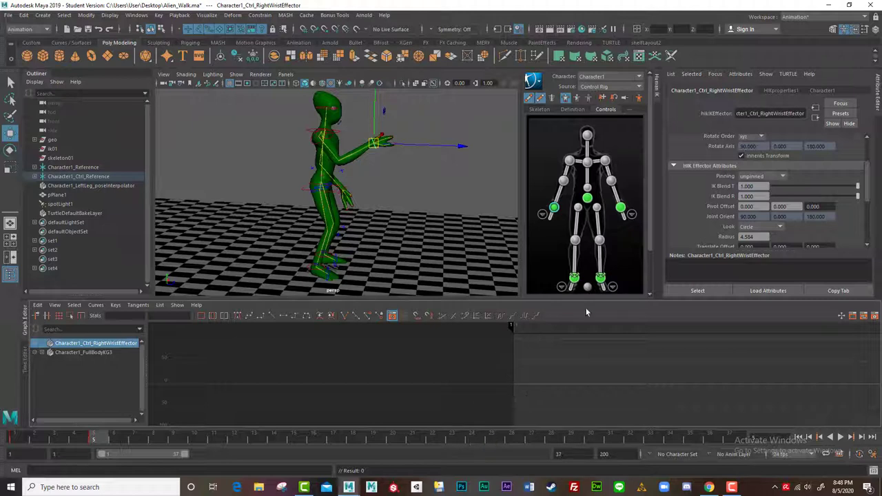
pyautogui.click(620, 209)
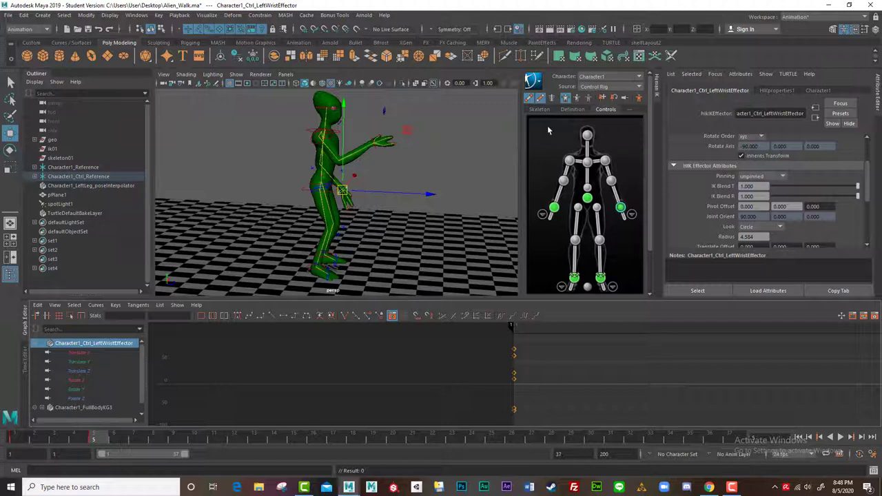
# Select the whole body's controls and delete all their keys at frame 5 in the Graph Editor
pyautogui.click(555, 144)
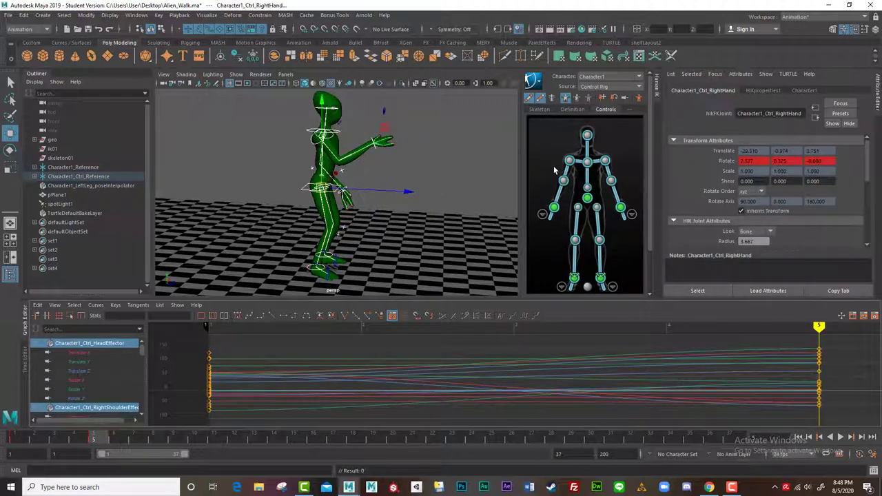
pyautogui.keyDown('alt'); pyautogui.moveTo(458, 215); pyautogui.dragTo(414, 208, button='right'); pyautogui.keyUp('alt')
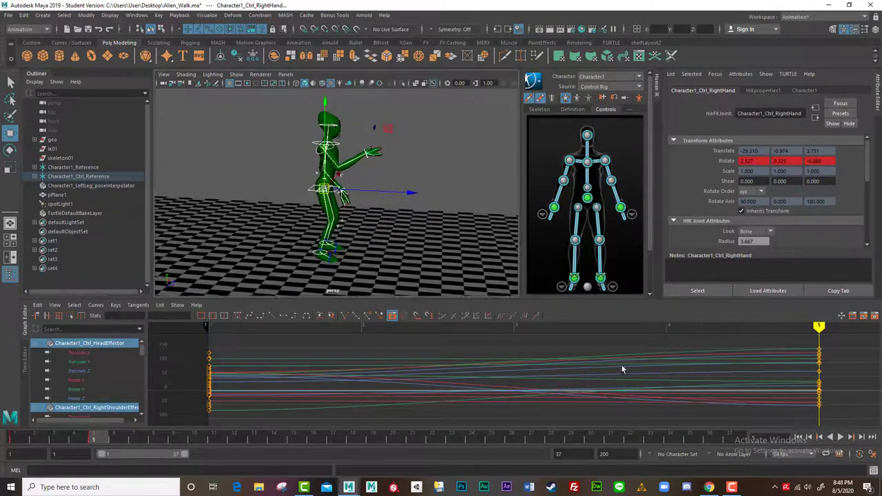
pyautogui.keyDown('alt'); pyautogui.moveTo(608, 368); pyautogui.dragTo(449, 373, button='middle'); pyautogui.keyUp('alt')
pyautogui.keyDown('alt'); pyautogui.moveTo(620, 372); pyautogui.dragTo(576, 395, button='right'); pyautogui.keyUp('alt')
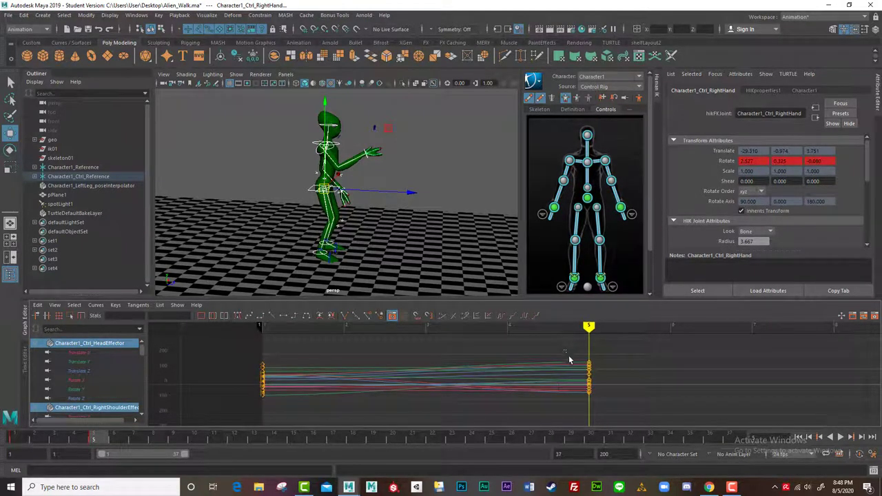
pyautogui.press('Delete')
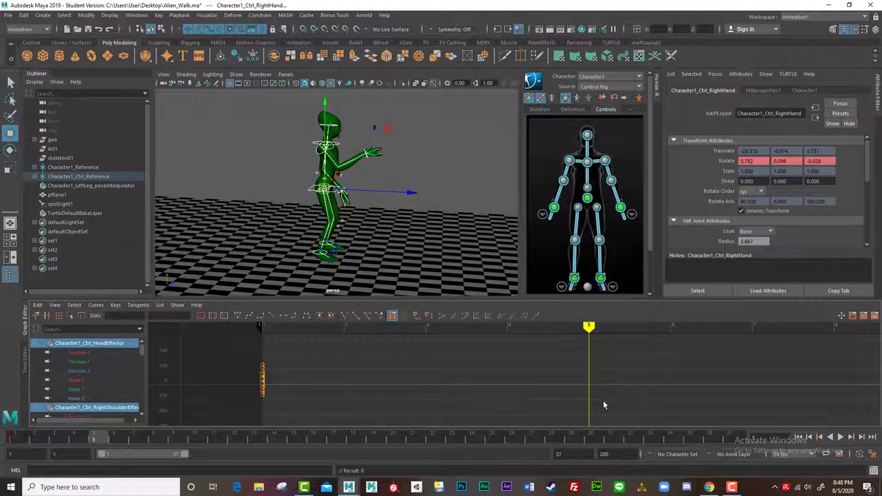
# At frame 1, lower the right wrist effector so the arm hangs slightly behind the hip
pyautogui.moveTo(85, 441); pyautogui.dragTo(12, 451)
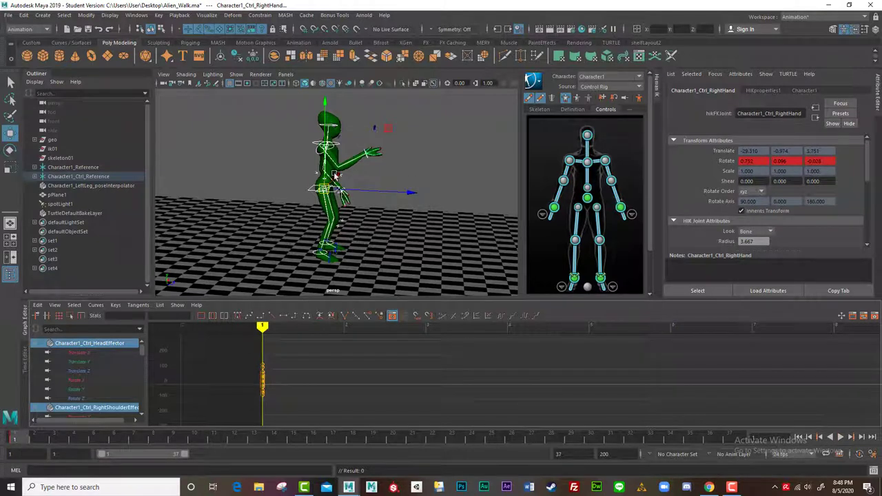
pyautogui.keyDown('alt'); pyautogui.moveTo(334, 176); pyautogui.dragTo(344, 197, button='middle'); pyautogui.keyUp('alt')
pyautogui.keyDown('alt'); pyautogui.moveTo(344, 197); pyautogui.dragTo(321, 214, button='right'); pyautogui.keyUp('alt')
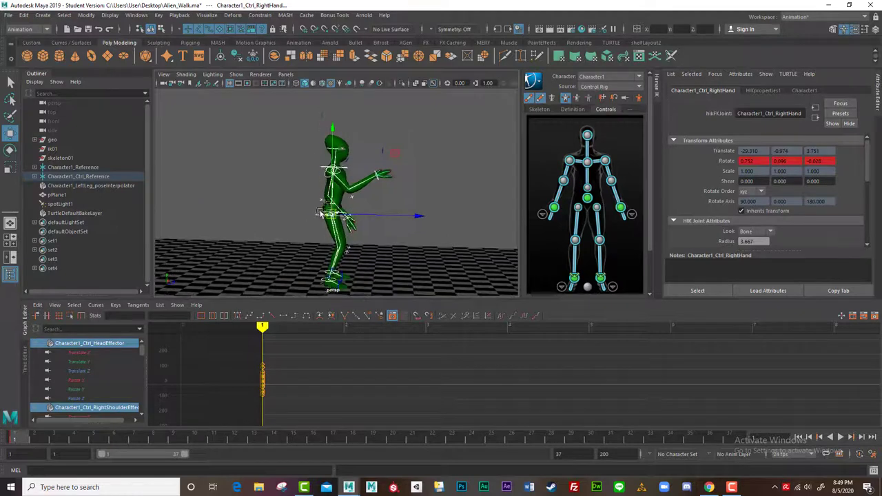
pyautogui.keyDown('alt'); pyautogui.moveTo(320, 212); pyautogui.dragTo(326, 192, button='middle'); pyautogui.keyUp('alt')
pyautogui.click(391, 166)
pyautogui.click(376, 158)
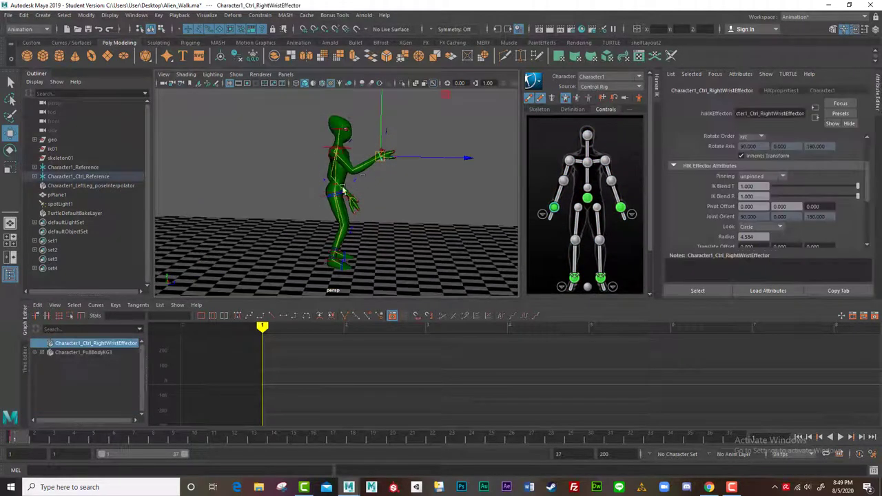
pyautogui.moveTo(383, 157); pyautogui.dragTo(321, 208)
# Place the ankle effectors in a stride with the right foot back and left foot forward, and rotate the left foot toes-up
pyautogui.click(328, 260)
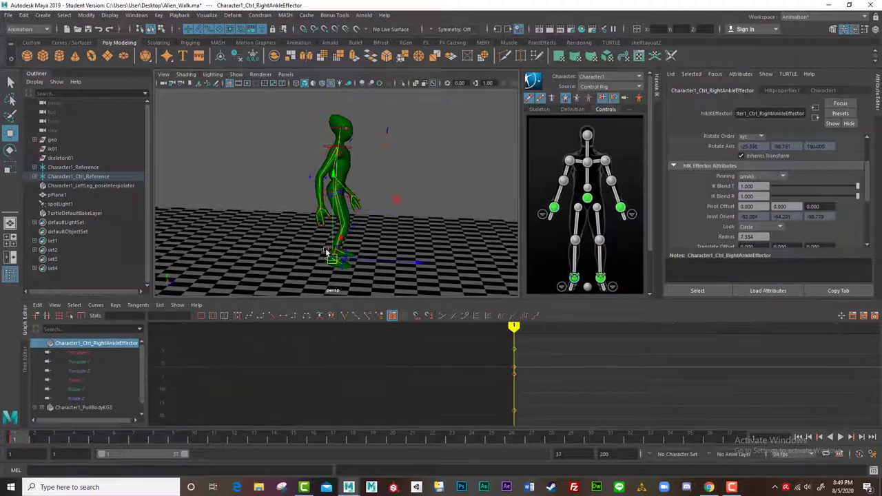
pyautogui.keyDown('alt'); pyautogui.moveTo(325, 248); pyautogui.dragTo(423, 195); pyautogui.keyUp('alt')
pyautogui.click(325, 194)
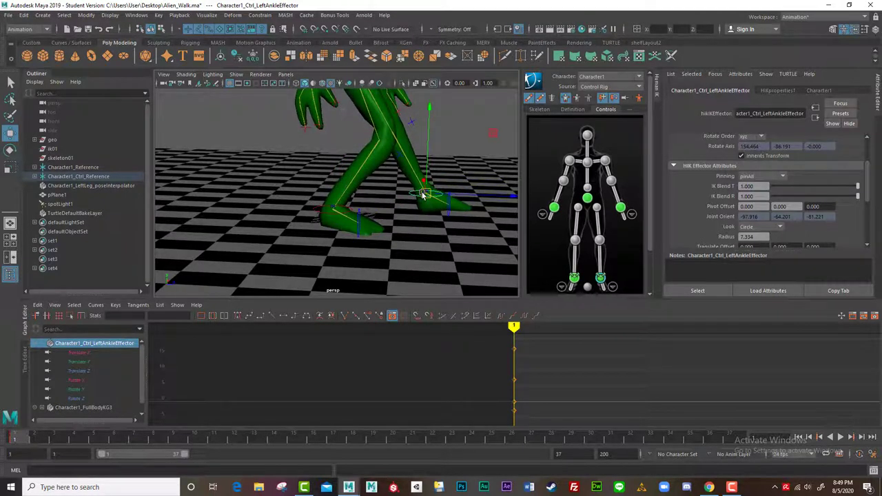
pyautogui.press('e')
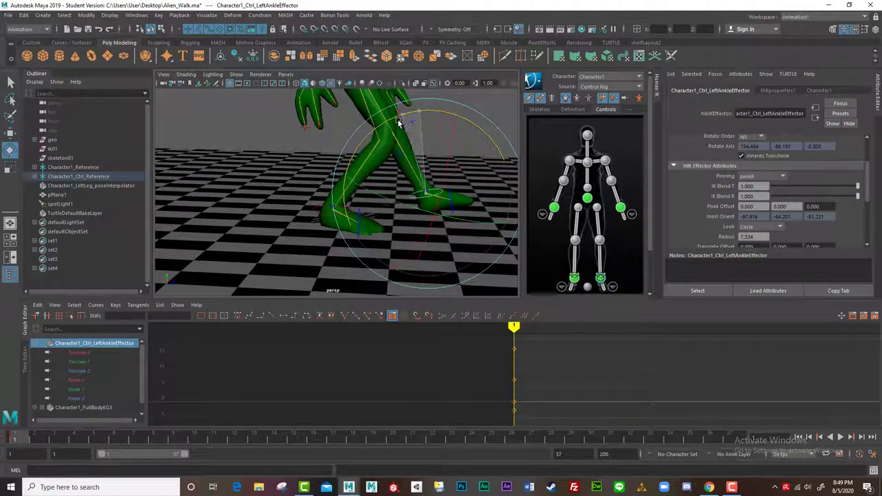
pyautogui.moveTo(383, 139); pyautogui.dragTo(384, 161)
pyautogui.keyDown('alt'); pyautogui.moveTo(436, 183); pyautogui.dragTo(304, 169); pyautogui.keyUp('alt')
# At frame 1, nudge the hips effector slightly forward and move the right wrist effector farther behind the hip
pyautogui.click(314, 145)
pyautogui.press('w')
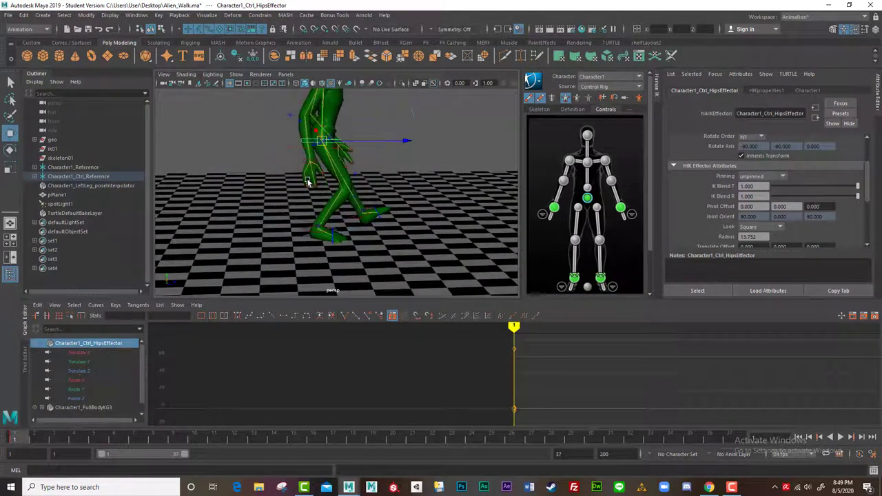
pyautogui.moveTo(357, 141); pyautogui.dragTo(327, 120)
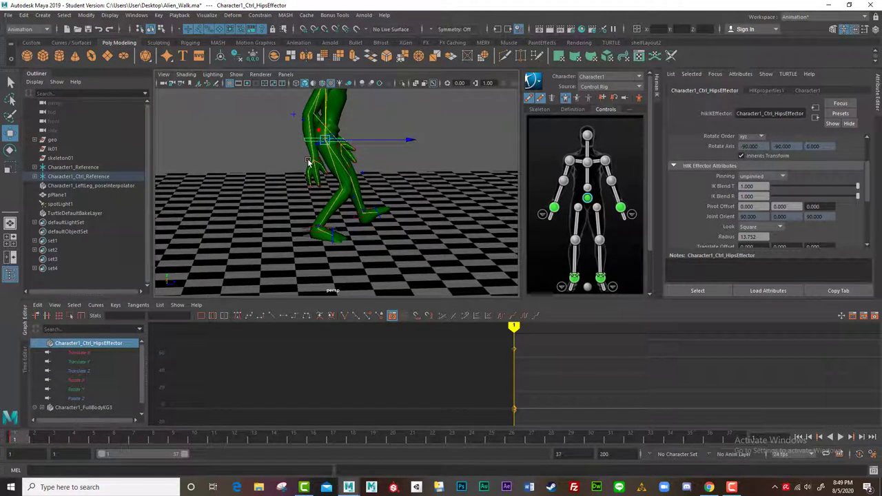
pyautogui.click(307, 159)
pyautogui.moveTo(324, 159); pyautogui.dragTo(296, 166)
pyautogui.click(309, 228)
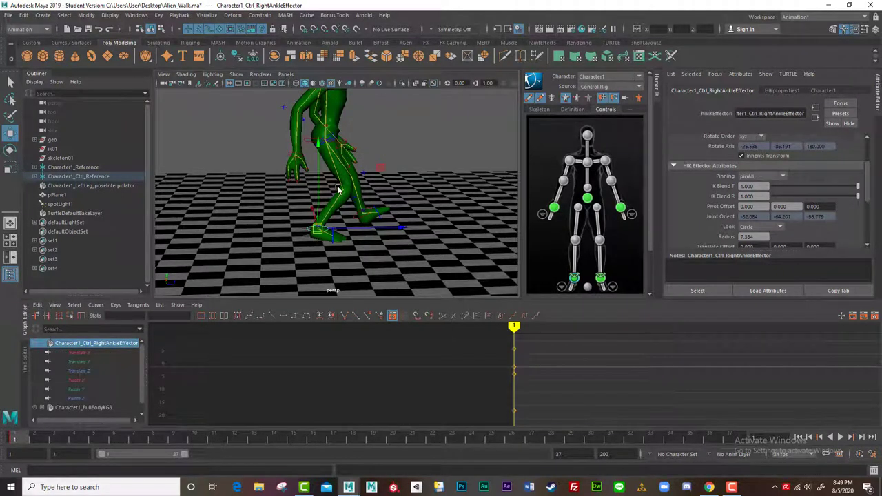
pyautogui.keyDown('alt'); pyautogui.moveTo(339, 190); pyautogui.dragTo(319, 196); pyautogui.keyUp('alt')
# Move the left wrist effector forward so the left arm swings out ahead of the body
pyautogui.click(368, 131)
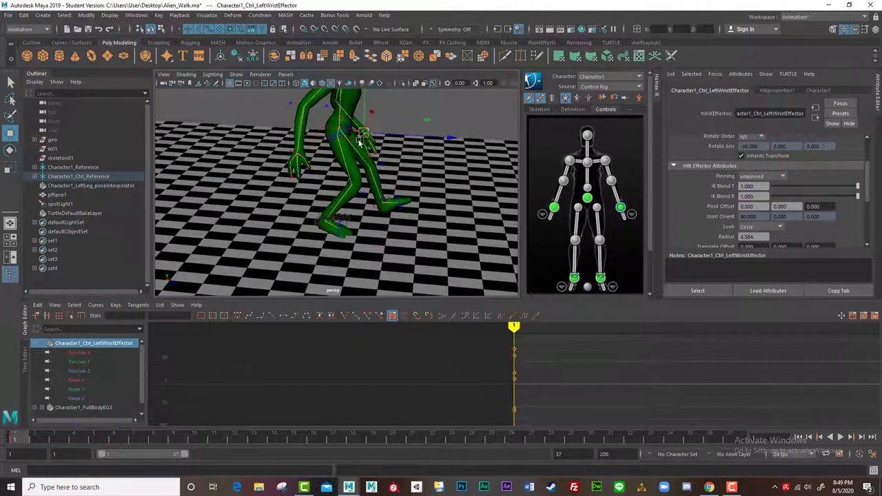
pyautogui.press('[')
pyautogui.moveTo(357, 143); pyautogui.dragTo(384, 146)
# Move the right ankle effector farther back to lengthen the stride
pyautogui.click(289, 170)
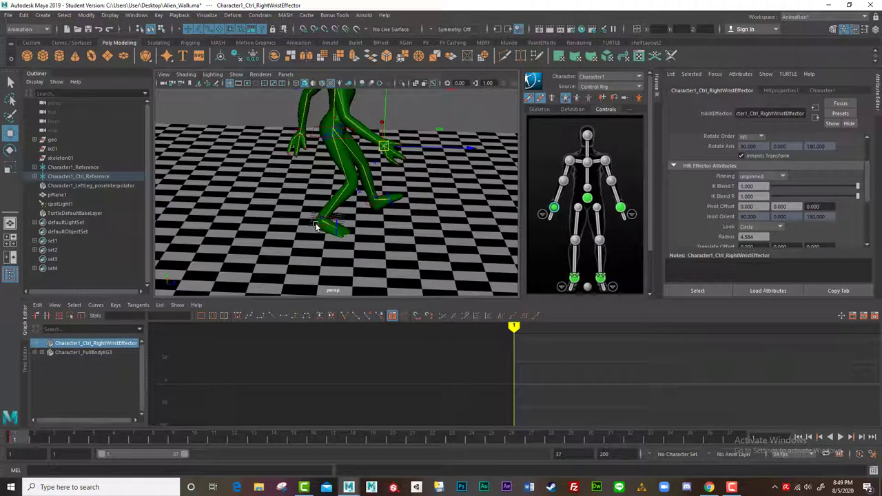
pyautogui.click(316, 226)
pyautogui.moveTo(316, 226); pyautogui.dragTo(315, 182)
# Select the hips effector and key the alien's stride pose at frame 1 in Full Body keying mode
pyautogui.click(298, 159)
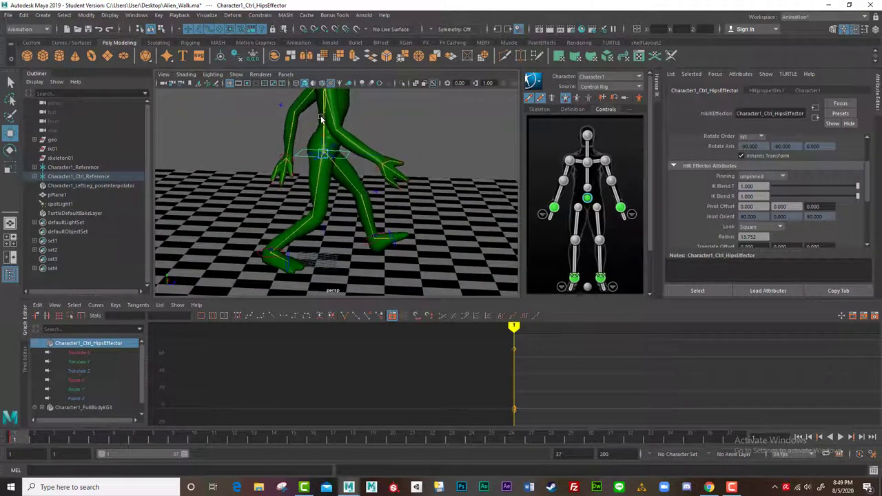
pyautogui.keyDown('alt'); pyautogui.moveTo(320, 118); pyautogui.dragTo(324, 142); pyautogui.keyUp('alt')
pyautogui.keyDown('alt'); pyautogui.moveTo(267, 167); pyautogui.dragTo(331, 197); pyautogui.keyUp('alt')
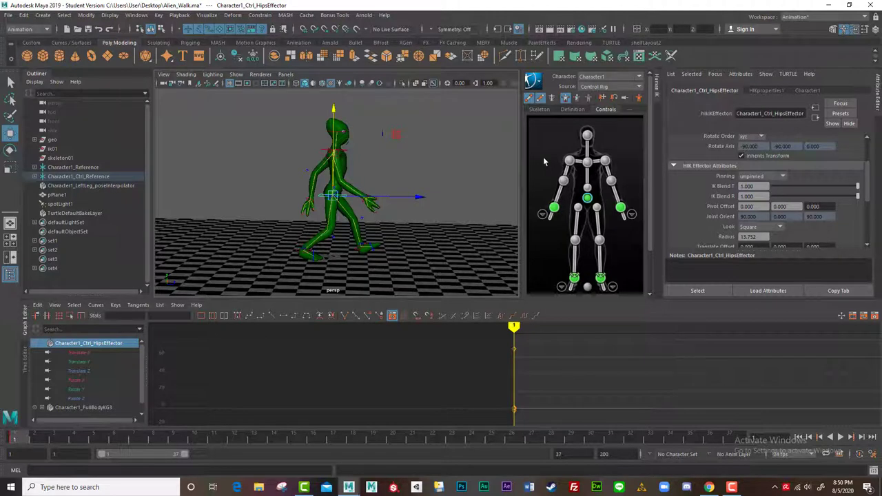
pyautogui.click(566, 98)
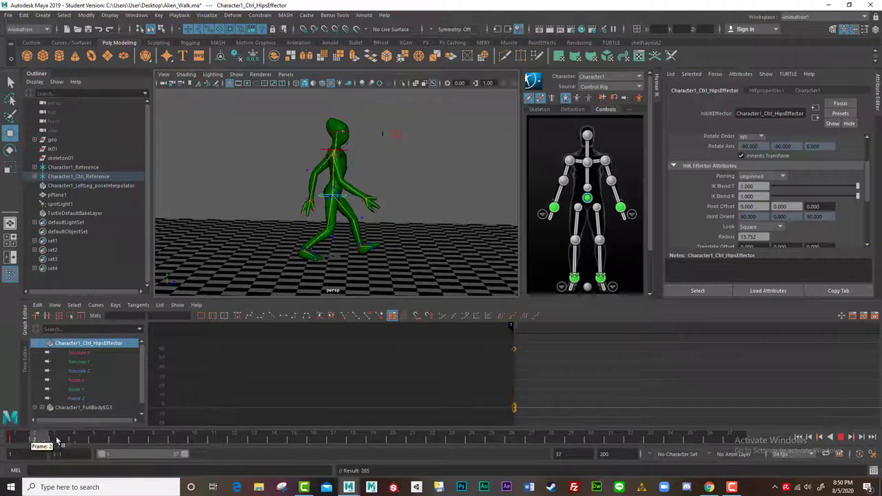
# Scrub the timeline to frame 24 and shorten the playback range to end at frame 25
pyautogui.moveTo(15, 439)
pyautogui.mouseDown()
pyautogui.moveTo(320, 451)
pyautogui.moveTo(635, 441)
pyautogui.mouseUp()
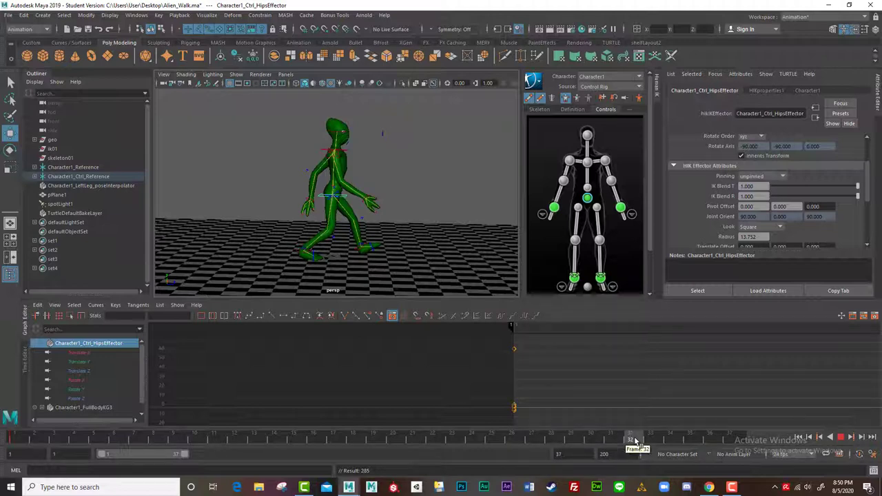
pyautogui.moveTo(635, 441); pyautogui.dragTo(636, 441)
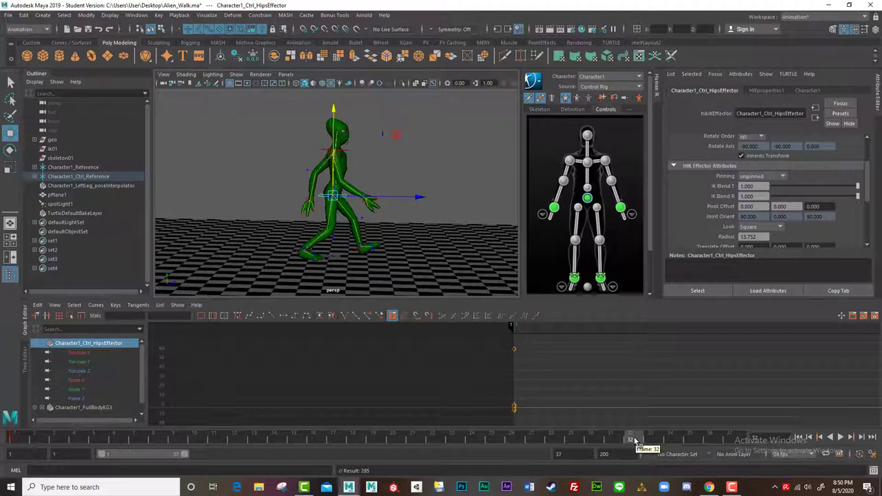
pyautogui.moveTo(635, 441); pyautogui.dragTo(479, 443)
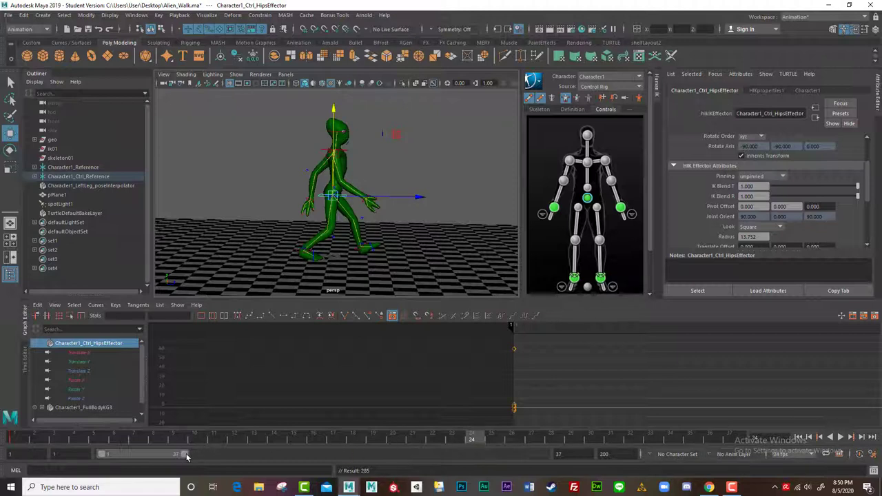
pyautogui.moveTo(184, 455); pyautogui.dragTo(157, 459)
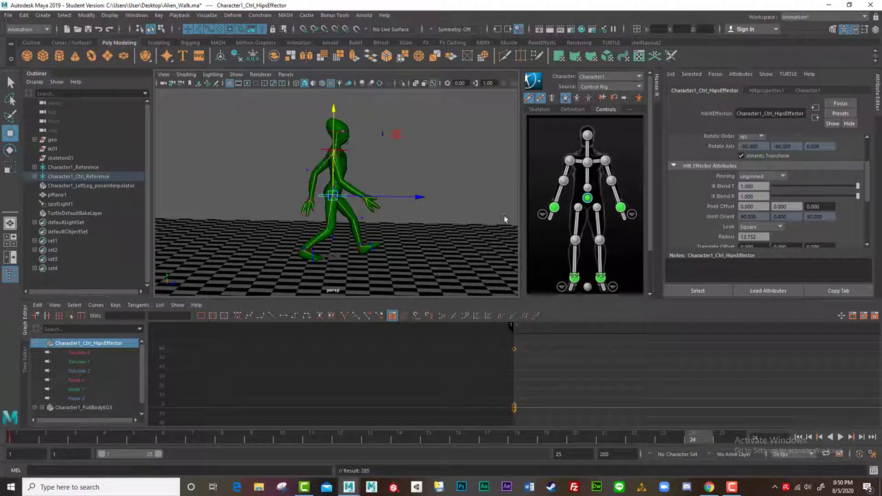
# Select all of the alien's body controls at once in the HumanIK character controls
pyautogui.click(547, 142)
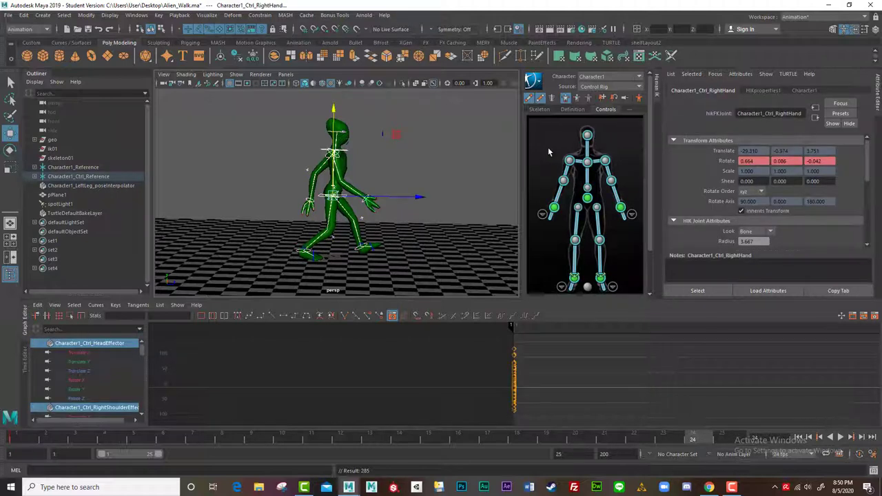
pyautogui.click(548, 140)
pyautogui.click(549, 139)
# Try moving the whole body's frame 1 keys to frame 6 on the timeline, and undo the move
pyautogui.keyDown('shift'); pyautogui.click(18, 440); pyautogui.keyUp('shift')
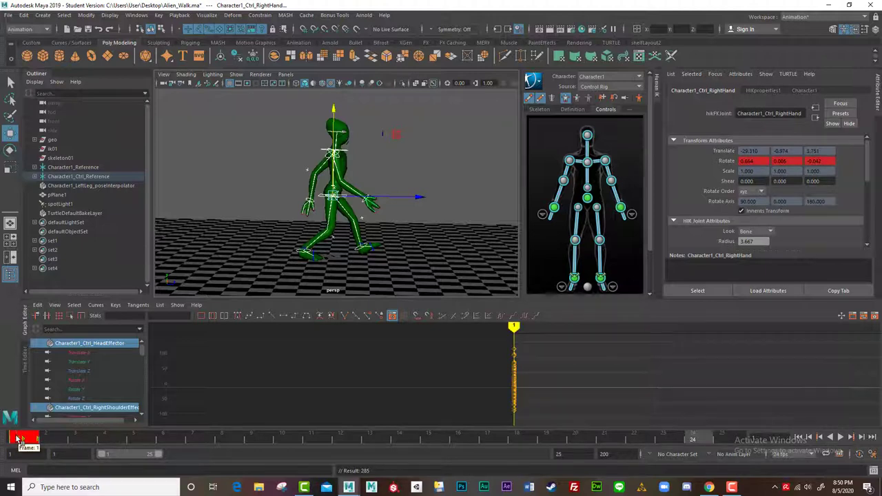
pyautogui.moveTo(18, 440); pyautogui.dragTo(168, 439)
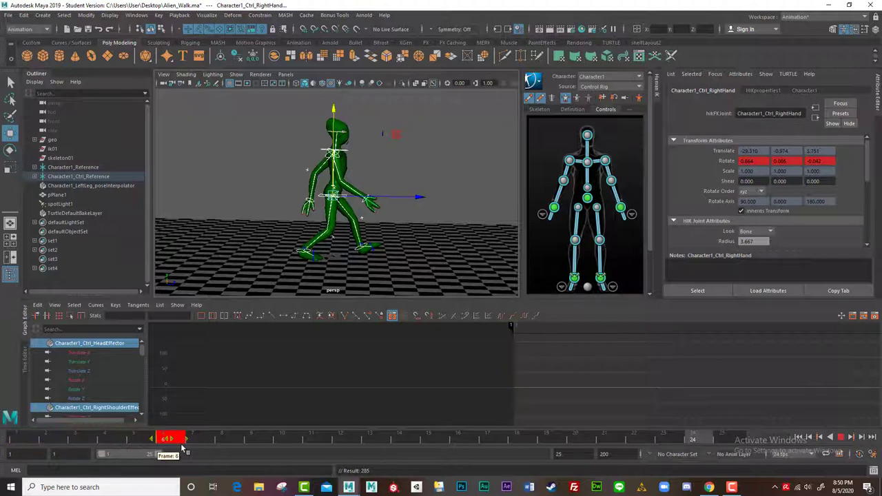
pyautogui.hotkey('ctrl', 'z')
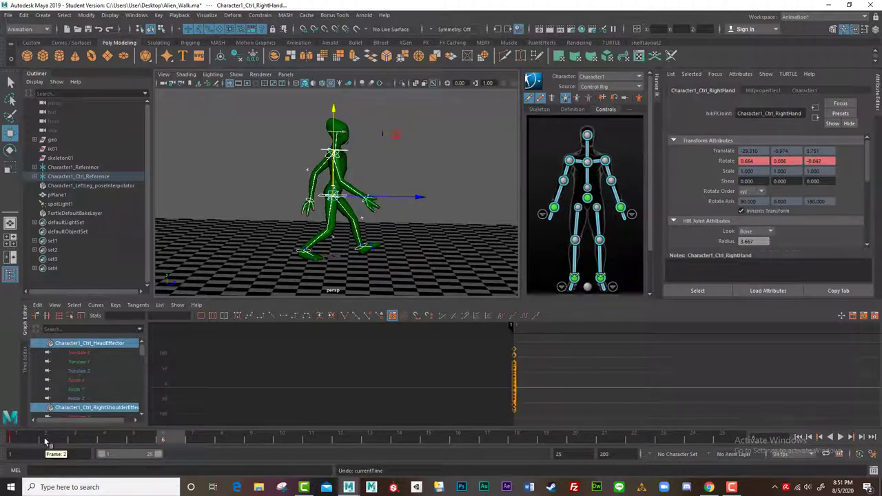
pyautogui.click(24, 448)
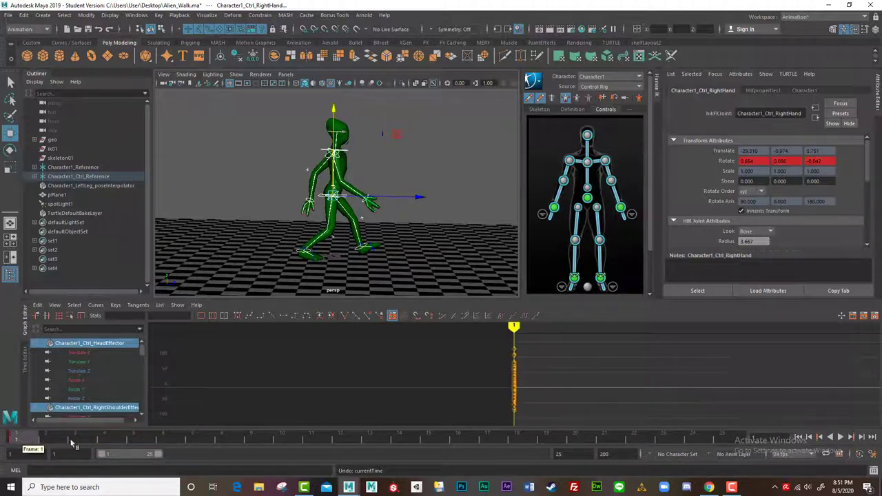
pyautogui.moveTo(72, 443); pyautogui.dragTo(89, 446)
# Key the whole body at frame 24 with the same stride pose as frame 1, and return to frame 1
pyautogui.click(26, 438)
pyautogui.moveTo(24, 444)
pyautogui.mouseDown()
pyautogui.moveTo(358, 452)
pyautogui.moveTo(698, 444)
pyautogui.mouseUp()
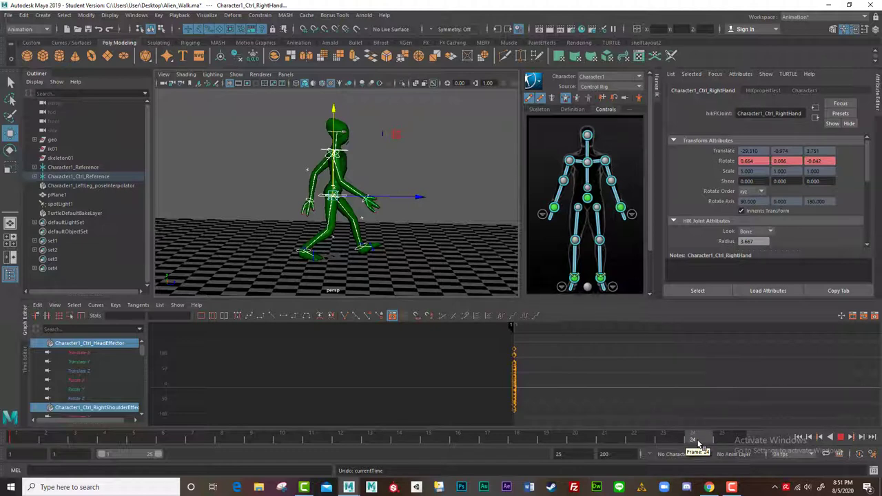
pyautogui.moveTo(698, 445); pyautogui.dragTo(699, 444)
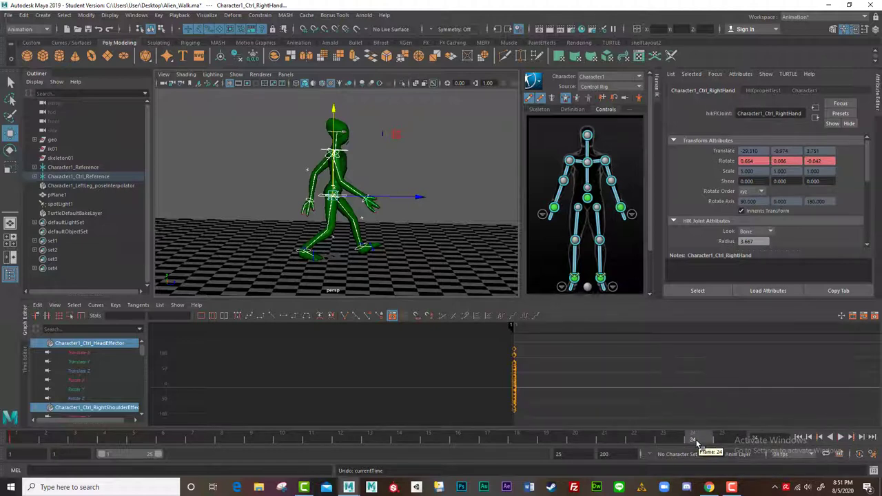
pyautogui.press('s')
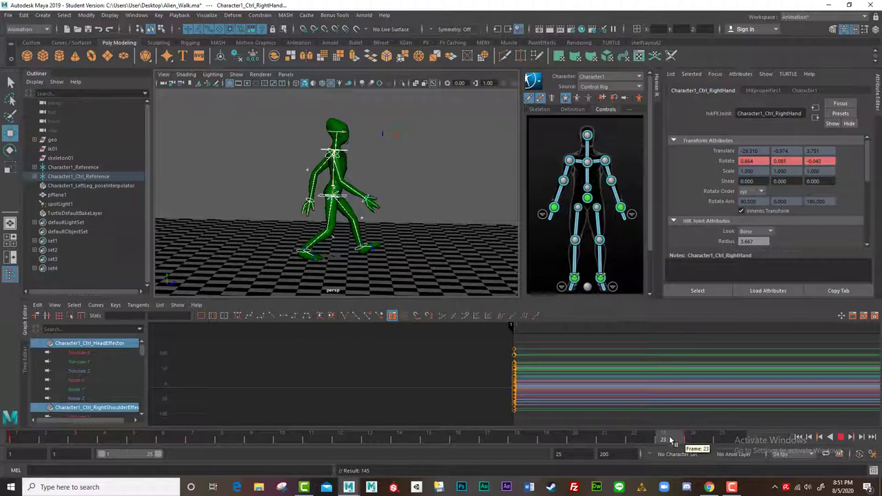
pyautogui.click(4, 436)
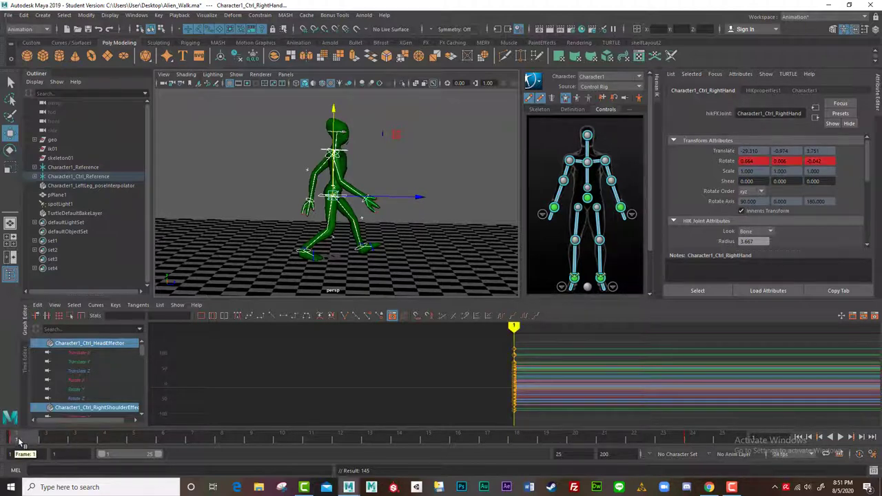
pyautogui.moveTo(19, 441)
pyautogui.mouseDown()
pyautogui.moveTo(487, 450)
pyautogui.moveTo(696, 441)
pyautogui.moveTo(16, 441)
pyautogui.mouseUp()
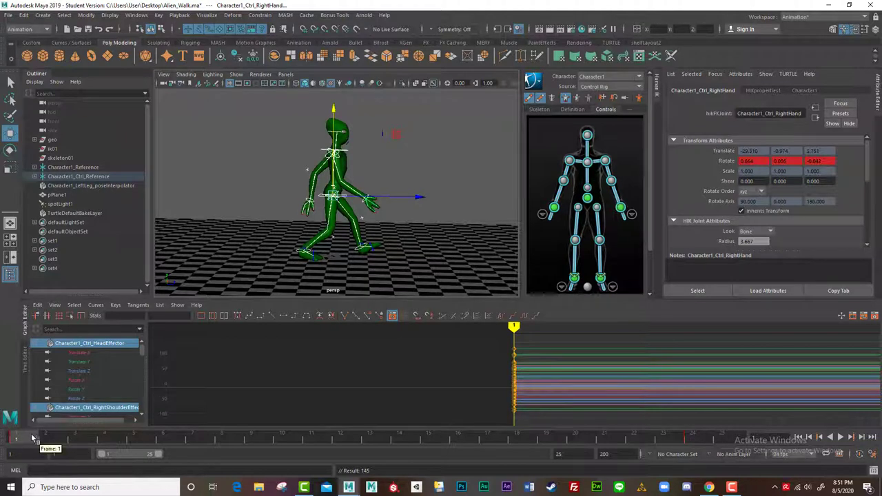
# Try keying the whole body at frame 2 and moving the opening frames' keys to around frame 10, and undo both
pyautogui.click(60, 441)
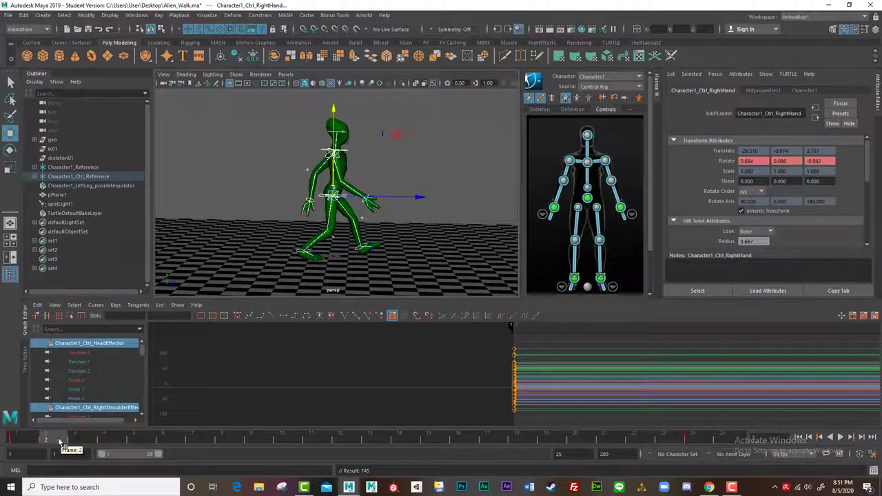
pyautogui.press('s')
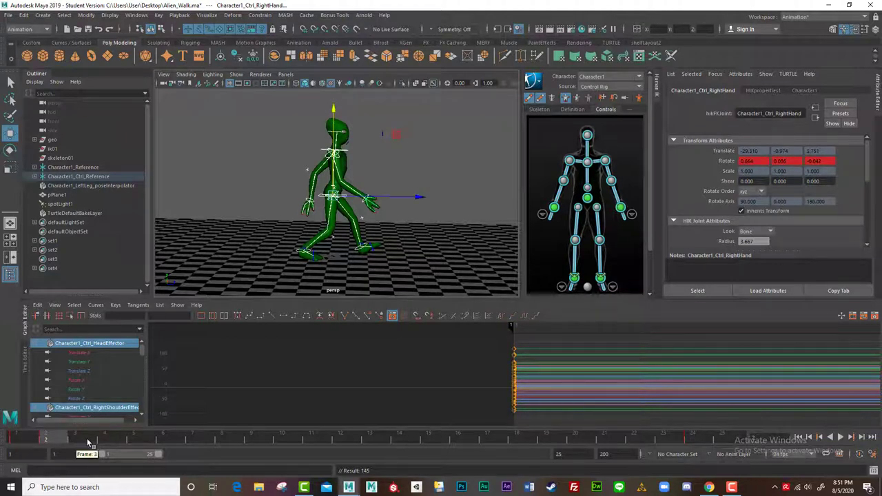
pyautogui.keyDown('shift'); pyautogui.moveTo(87, 439); pyautogui.dragTo(280, 452); pyautogui.keyUp('shift')
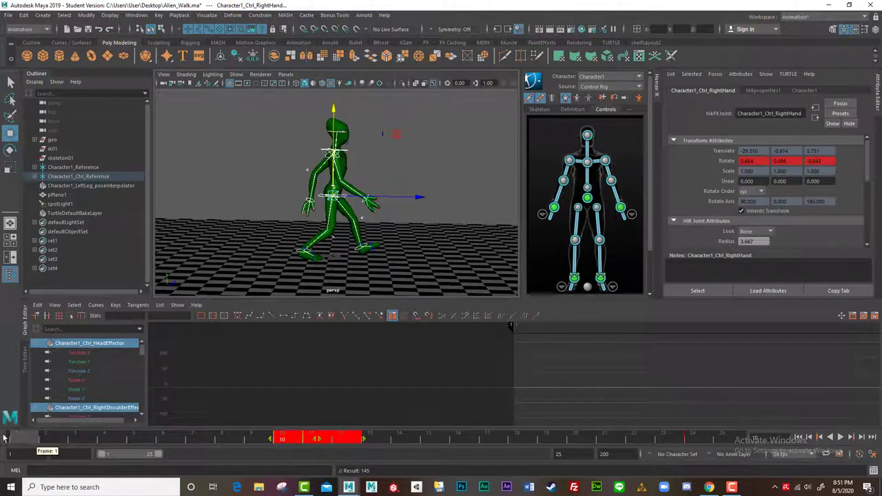
pyautogui.hotkey('ctrl', 'z')
pyautogui.hotkey('ctrl', 'z')
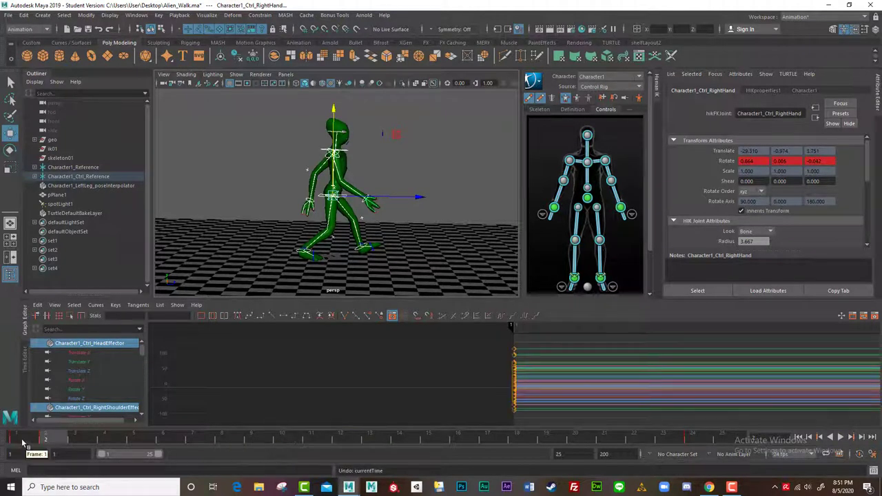
pyautogui.click(21, 439)
pyautogui.hotkey('ctrl', 'z')
pyautogui.press('s')
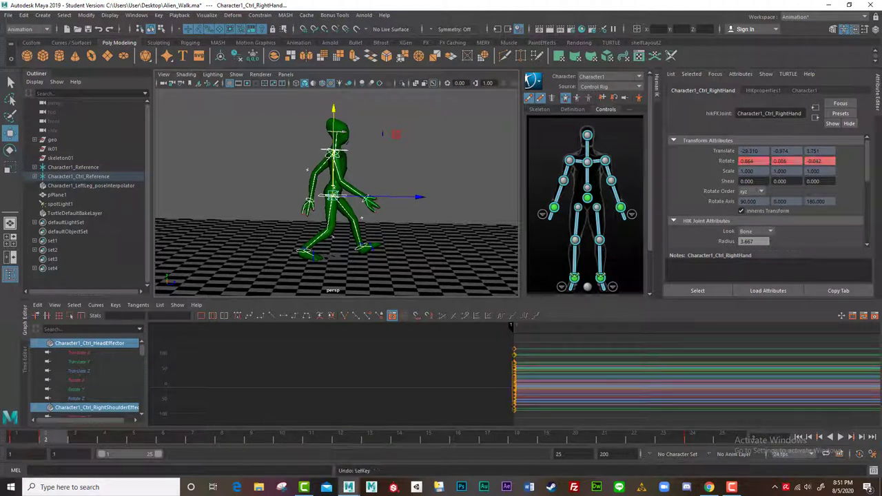
# Examine the whole body's animation curves between the frame 1 and frame 24 keys in the Graph Editor
pyautogui.moveTo(49, 443); pyautogui.dragTo(500, 453)
pyautogui.scroll(-4, 620, 379)
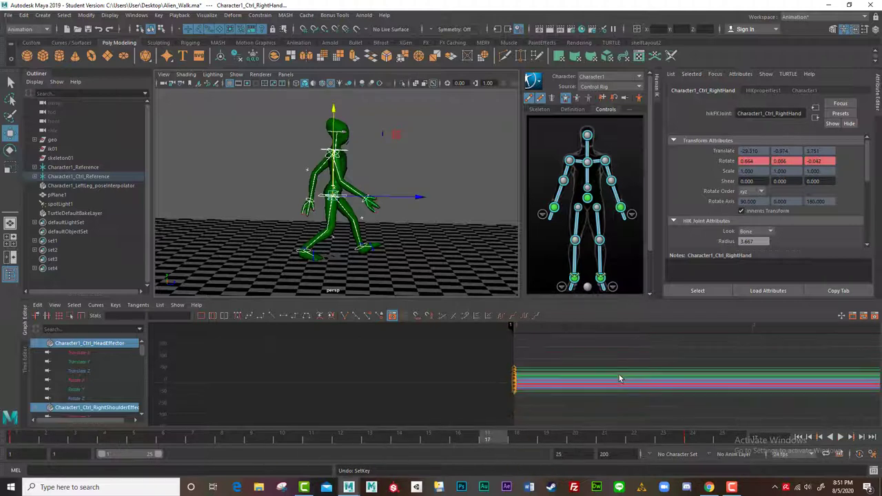
pyautogui.keyDown('alt'); pyautogui.moveTo(665, 378); pyautogui.dragTo(415, 376, button='middle'); pyautogui.keyUp('alt')
pyautogui.scroll(-6, 461, 386)
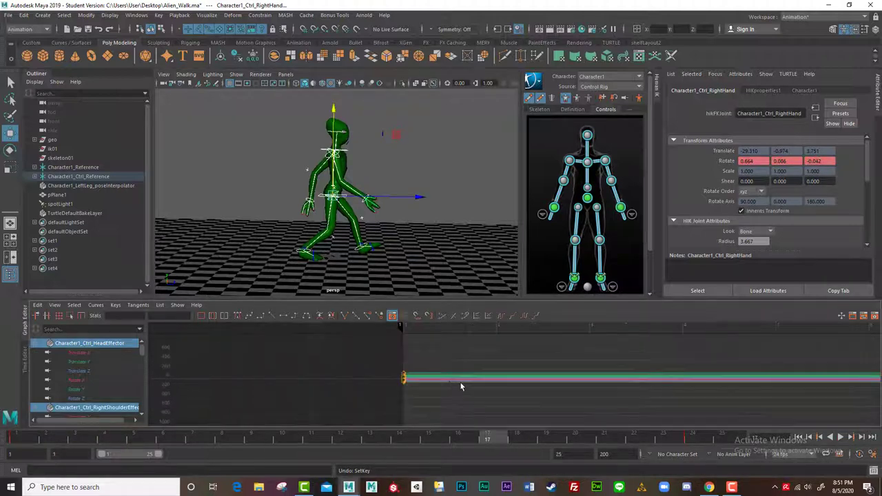
pyautogui.keyDown('alt'); pyautogui.moveTo(630, 390); pyautogui.dragTo(408, 383, button='middle'); pyautogui.keyUp('alt')
pyautogui.scroll(-3, 448, 382)
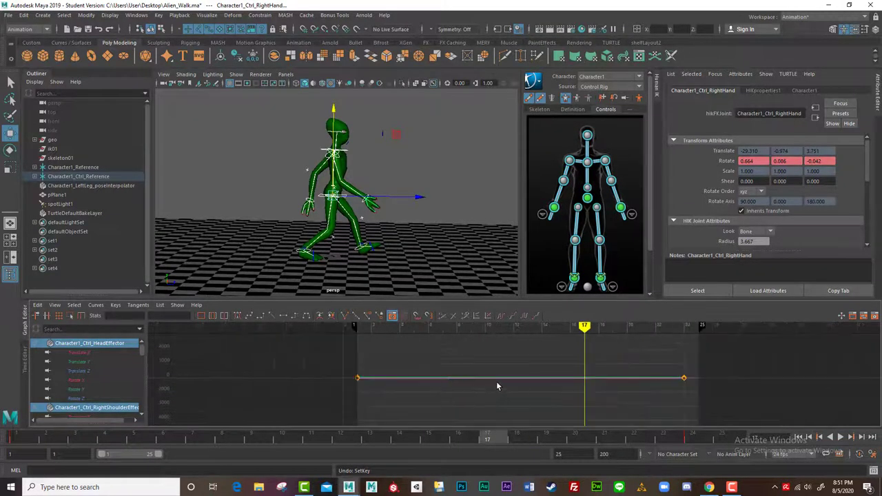
pyautogui.moveTo(496, 383)
pyautogui.keyDown('alt'); pyautogui.mouseDown(button='middle')
pyautogui.moveTo(418, 383)
pyautogui.moveTo(485, 386)
pyautogui.mouseUp(button='middle'); pyautogui.keyUp('alt')
pyautogui.scroll(4, 418, 383)
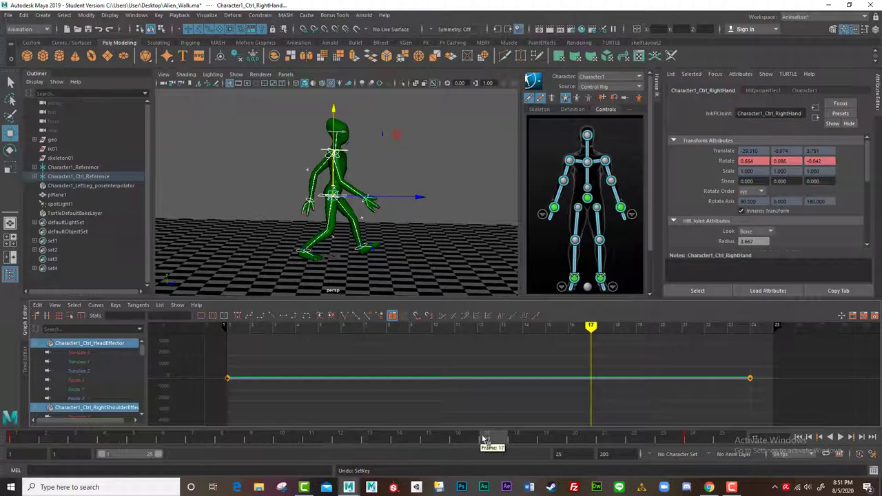
# At frame 12, bring the right ankle effector forward beside the left foot and rotate the right foot toes-up
pyautogui.click(513, 439)
pyautogui.moveTo(514, 439); pyautogui.dragTo(349, 447)
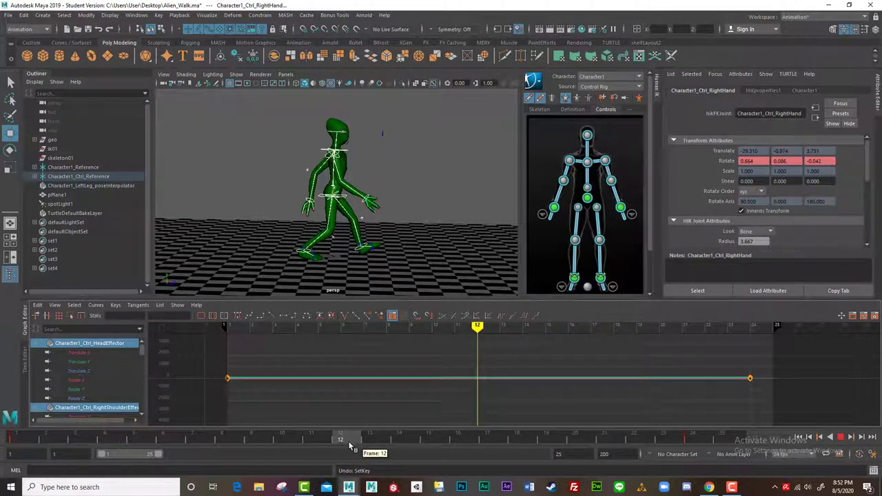
pyautogui.moveTo(358, 447); pyautogui.dragTo(346, 444)
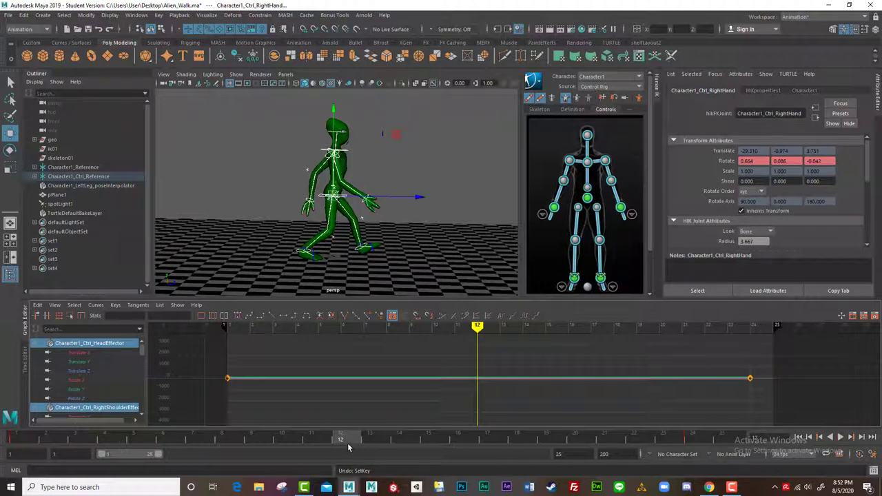
pyautogui.click(298, 253)
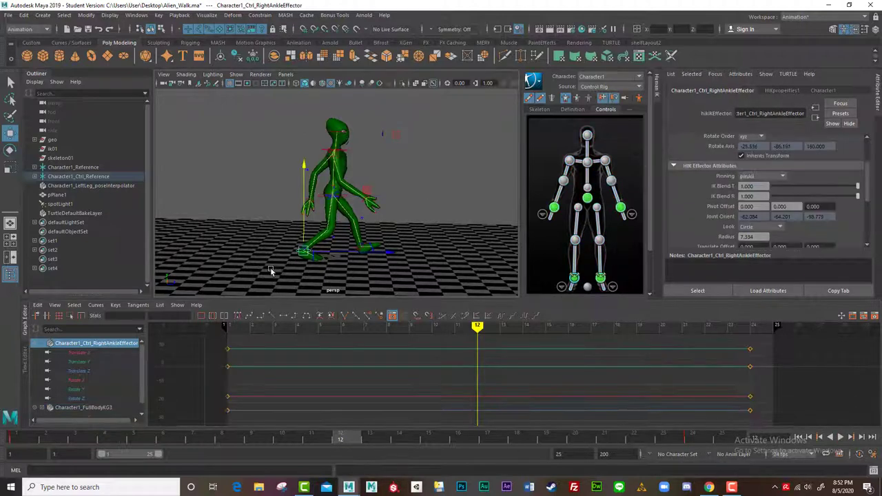
pyautogui.keyDown('alt'); pyautogui.moveTo(272, 270); pyautogui.dragTo(264, 262); pyautogui.keyUp('alt')
pyautogui.keyDown('alt'); pyautogui.moveTo(264, 262); pyautogui.dragTo(305, 278, button='right'); pyautogui.keyUp('alt')
pyautogui.keyDown('alt'); pyautogui.moveTo(321, 279); pyautogui.dragTo(324, 247, button='middle'); pyautogui.keyUp('alt')
pyautogui.keyDown('alt'); pyautogui.moveTo(324, 247); pyautogui.dragTo(337, 264, button='right'); pyautogui.keyUp('alt')
pyautogui.keyDown('alt'); pyautogui.moveTo(336, 265); pyautogui.dragTo(377, 246); pyautogui.keyUp('alt')
pyautogui.press('e')
pyautogui.moveTo(317, 200); pyautogui.dragTo(288, 224)
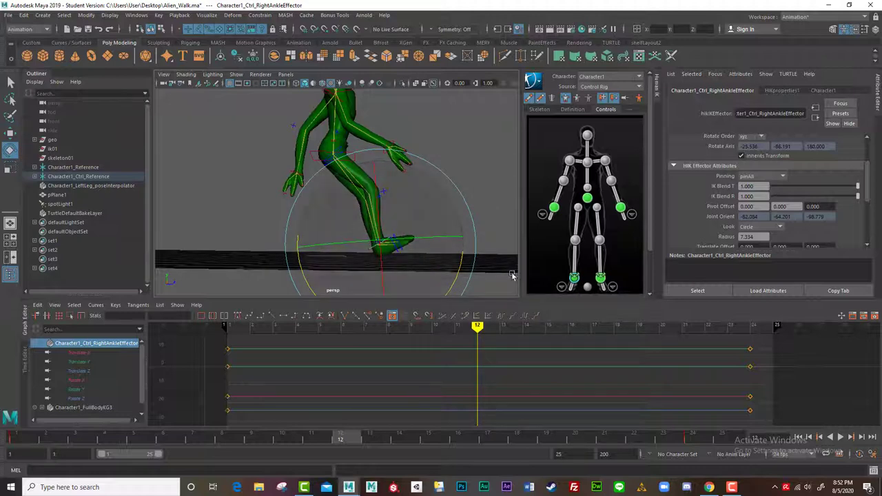
# At frame 12, move the left ankle effector back behind the body and rotate the left foot heel-up with toes down
pyautogui.click(600, 280)
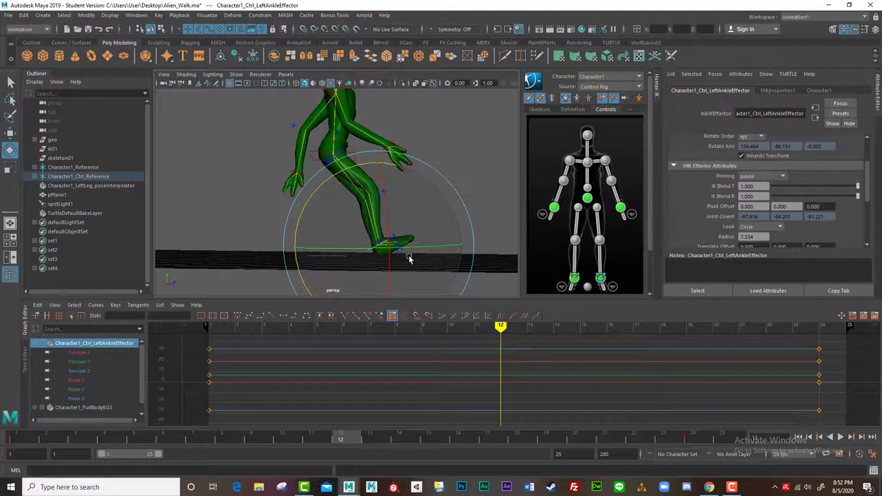
pyautogui.press('w')
pyautogui.moveTo(381, 250); pyautogui.dragTo(281, 236)
pyautogui.press('e')
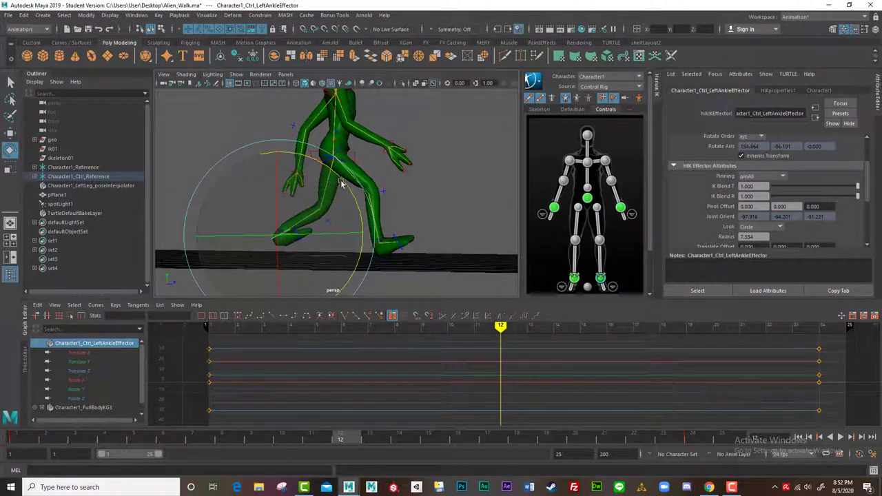
pyautogui.moveTo(342, 182); pyautogui.dragTo(357, 249)
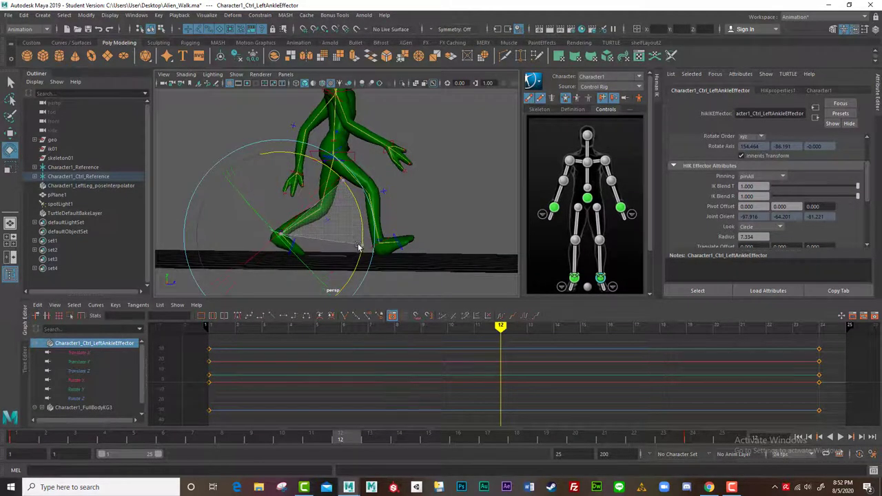
pyautogui.press('w')
pyautogui.moveTo(292, 235); pyautogui.dragTo(290, 235)
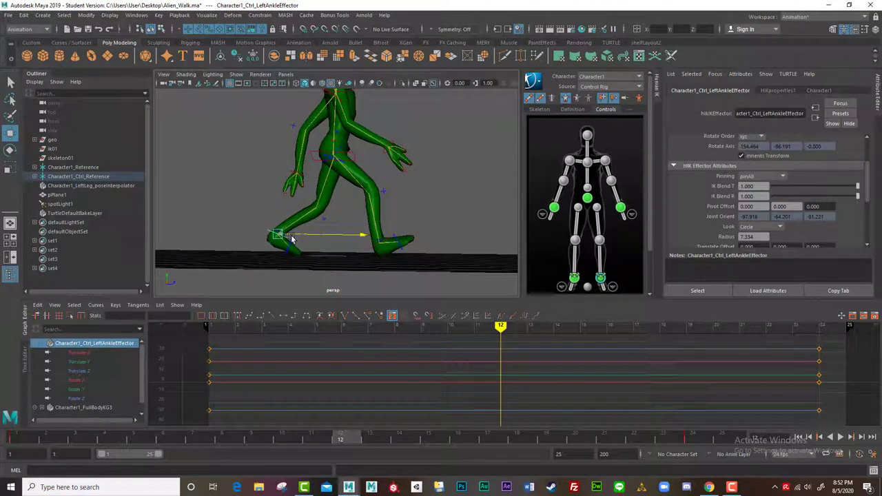
# Swap the arm swing at frame 12 by moving the left wrist effector forward and the right wrist effector behind the body
pyautogui.click(295, 173)
pyautogui.keyDown('alt'); pyautogui.moveTo(278, 189); pyautogui.dragTo(278, 196); pyautogui.keyUp('alt')
pyautogui.moveTo(298, 168); pyautogui.dragTo(389, 157)
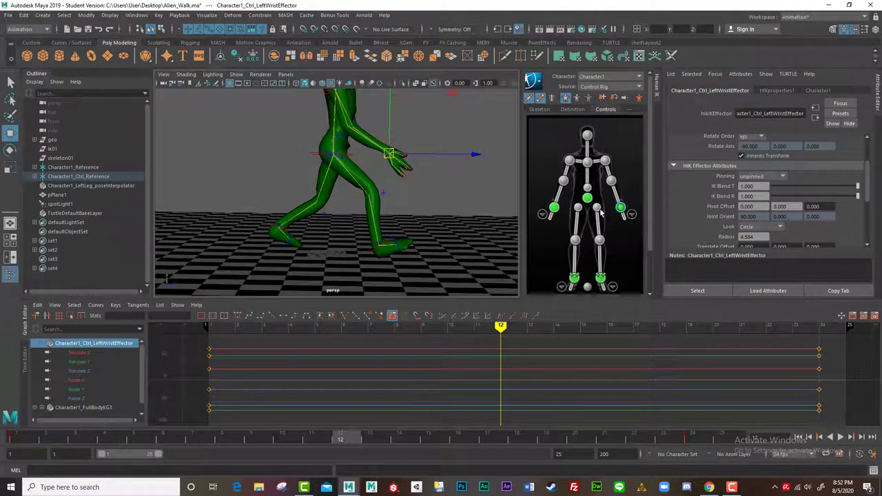
pyautogui.click(554, 208)
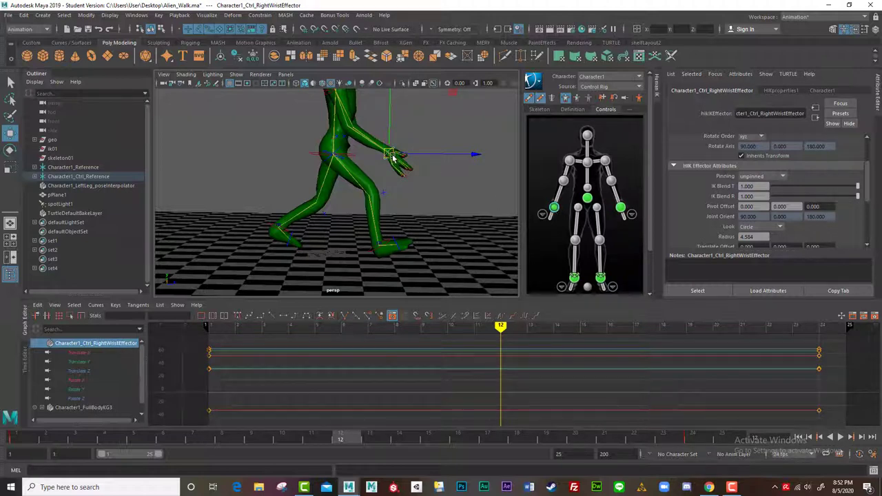
pyautogui.moveTo(391, 156); pyautogui.dragTo(283, 158)
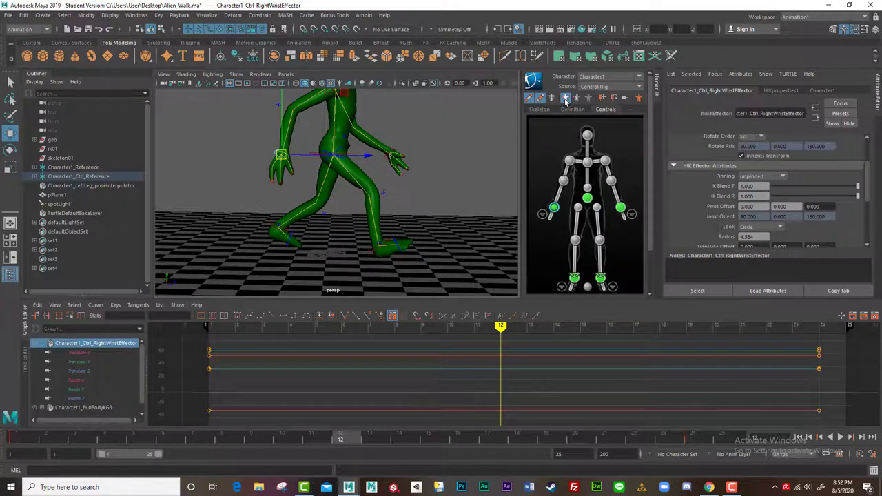
# Check the hands from the front and side, key the whole body at frame 12, and play back the walk
pyautogui.keyDown('alt'); pyautogui.moveTo(331, 186); pyautogui.dragTo(321, 149); pyautogui.keyUp('alt')
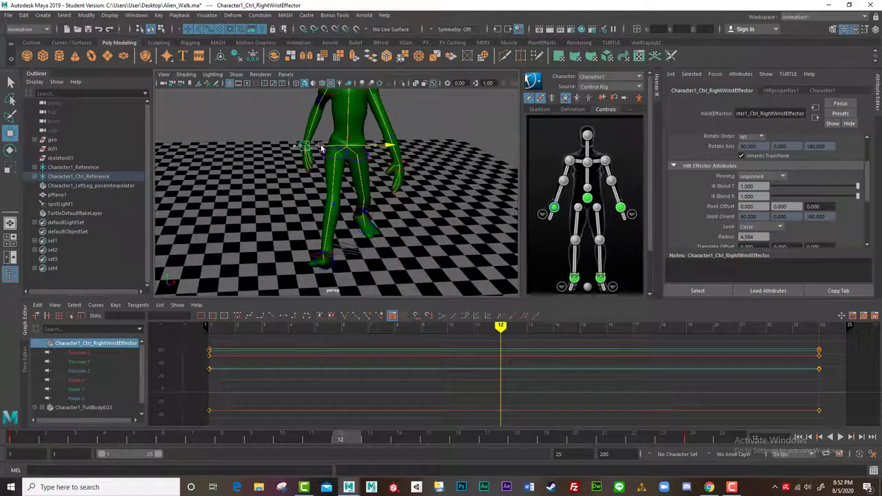
pyautogui.click(307, 172)
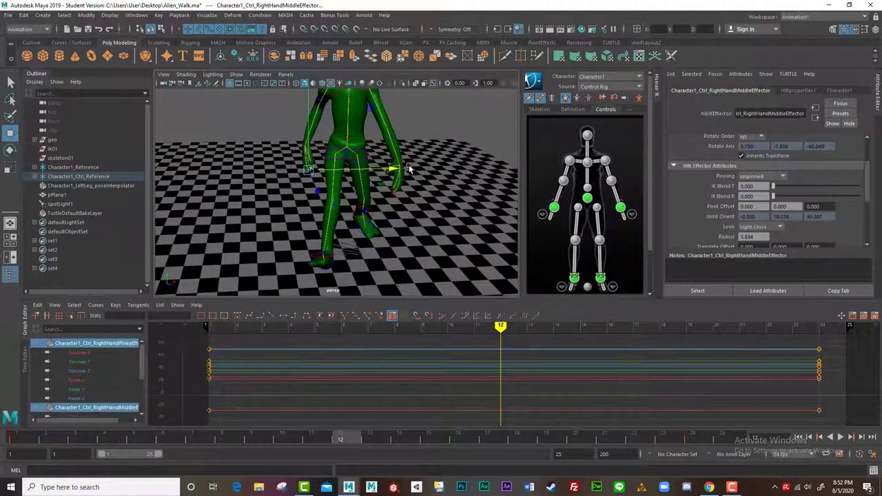
pyautogui.click(409, 167)
pyautogui.moveTo(392, 177)
pyautogui.keyDown('alt'); pyautogui.mouseDown()
pyautogui.moveTo(384, 168)
pyautogui.moveTo(354, 175)
pyautogui.moveTo(407, 167)
pyautogui.moveTo(393, 190)
pyautogui.mouseUp(); pyautogui.keyUp('alt')
pyautogui.click(395, 163)
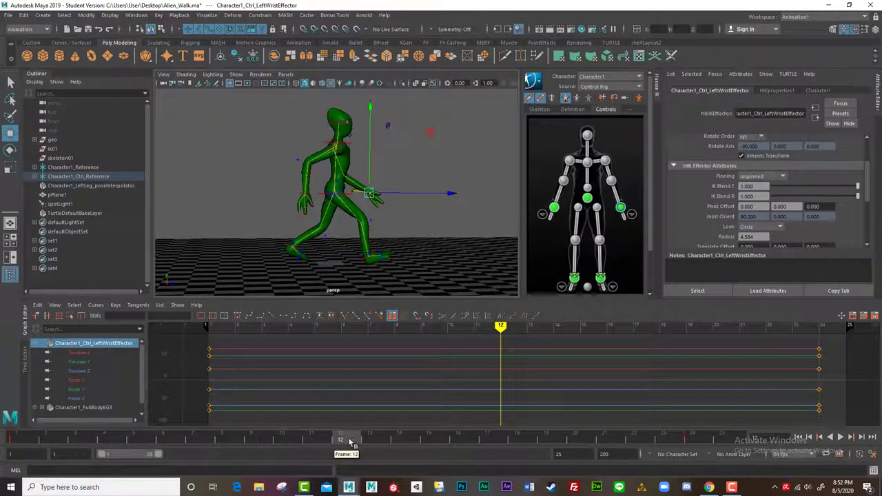
pyautogui.press('s')
pyautogui.hotkey('alt', 'v')
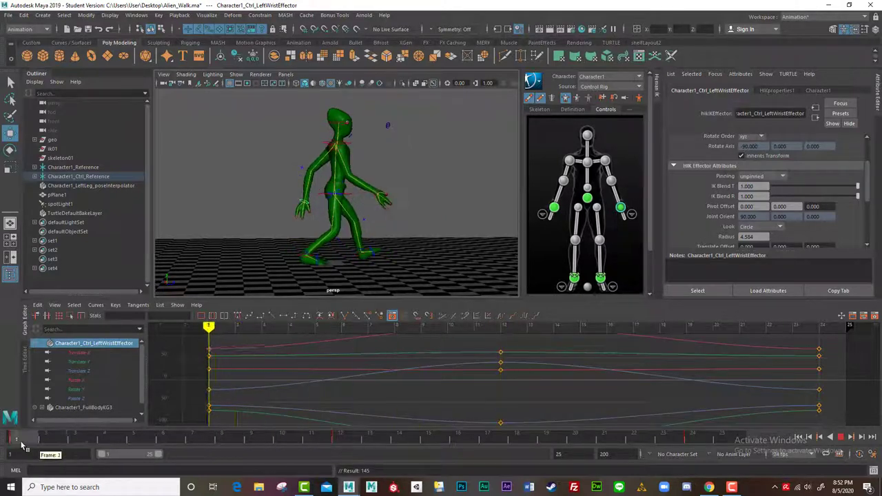
# At frame 6, raise the hips effector to straighten the bent legs for the passing pose
pyautogui.click(166, 439)
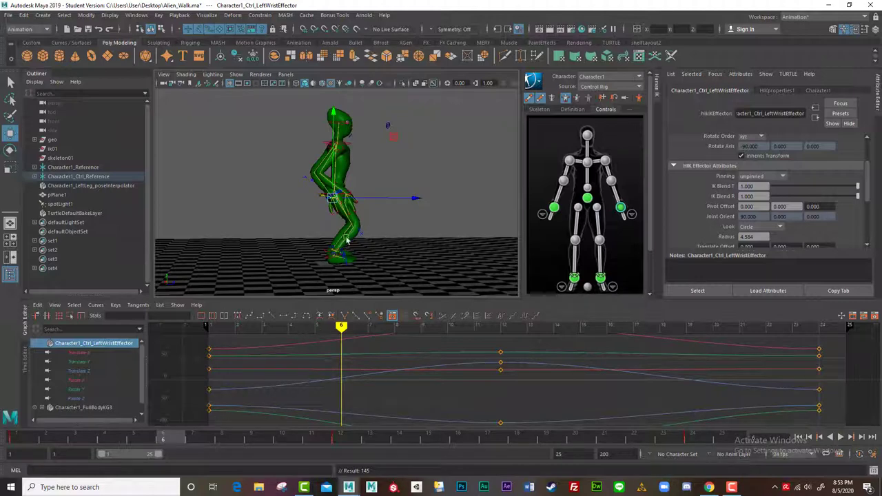
pyautogui.keyDown('alt'); pyautogui.moveTo(347, 239); pyautogui.dragTo(225, 193); pyautogui.keyUp('alt')
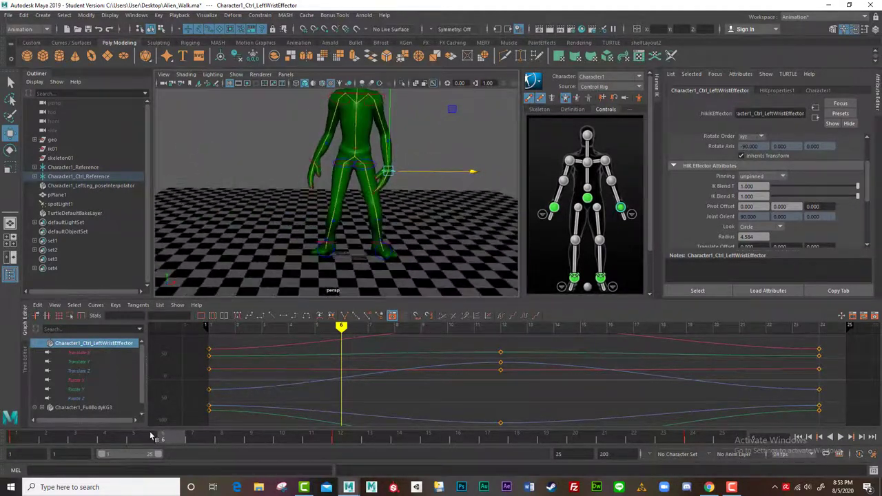
pyautogui.moveTo(162, 438)
pyautogui.mouseDown()
pyautogui.moveTo(31, 439)
pyautogui.moveTo(172, 442)
pyautogui.mouseUp()
pyautogui.keyDown('alt'); pyautogui.moveTo(354, 220); pyautogui.dragTo(455, 203); pyautogui.keyUp('alt')
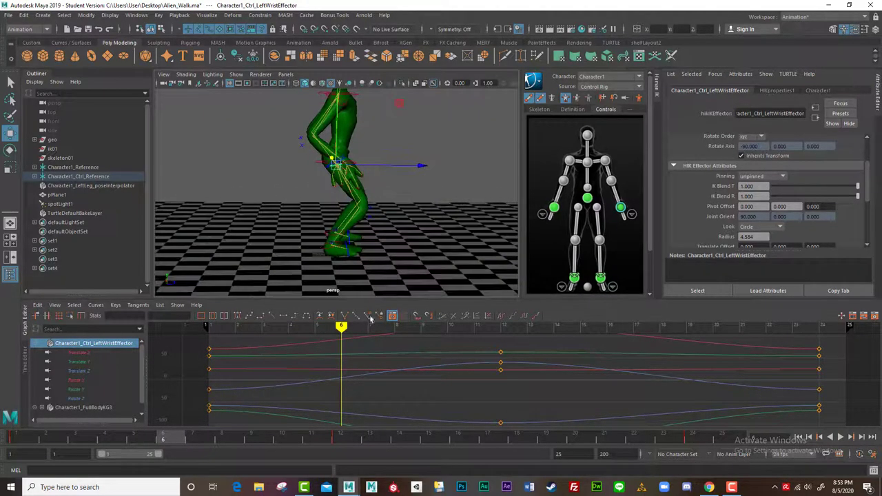
pyautogui.click(334, 161)
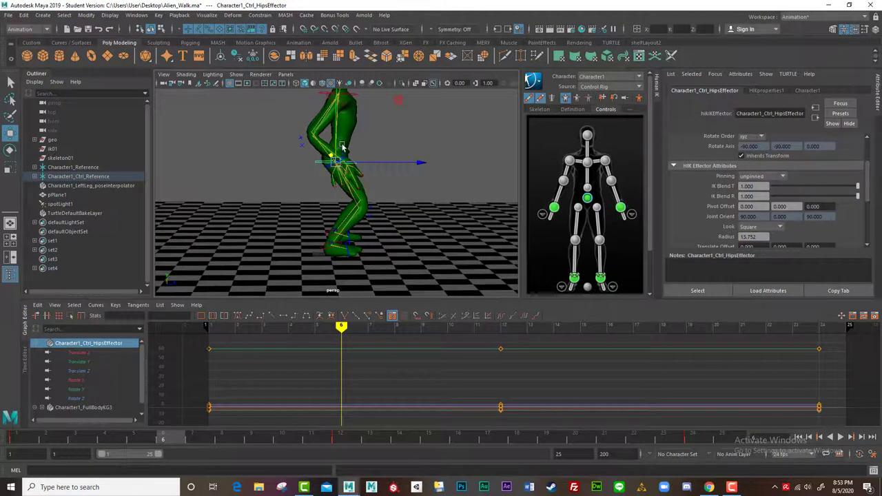
pyautogui.moveTo(337, 144); pyautogui.dragTo(338, 135)
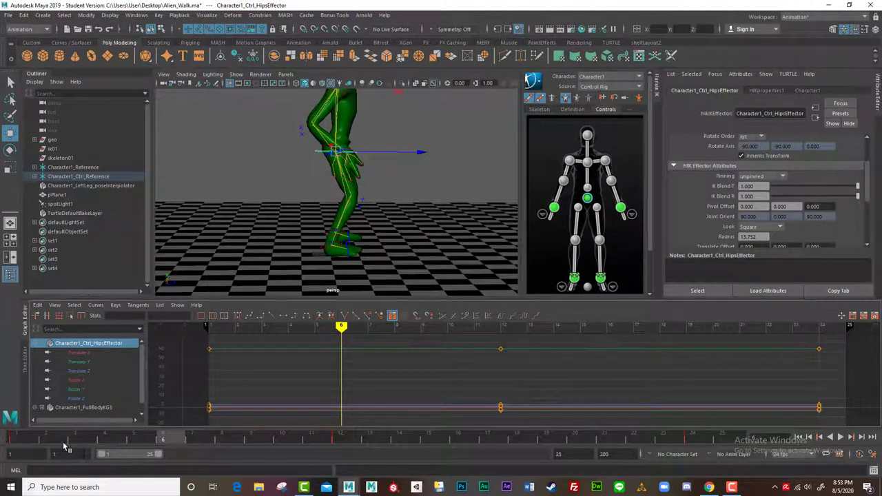
pyautogui.moveTo(167, 441)
pyautogui.mouseDown()
pyautogui.moveTo(24, 441)
pyautogui.moveTo(163, 441)
pyautogui.mouseUp()
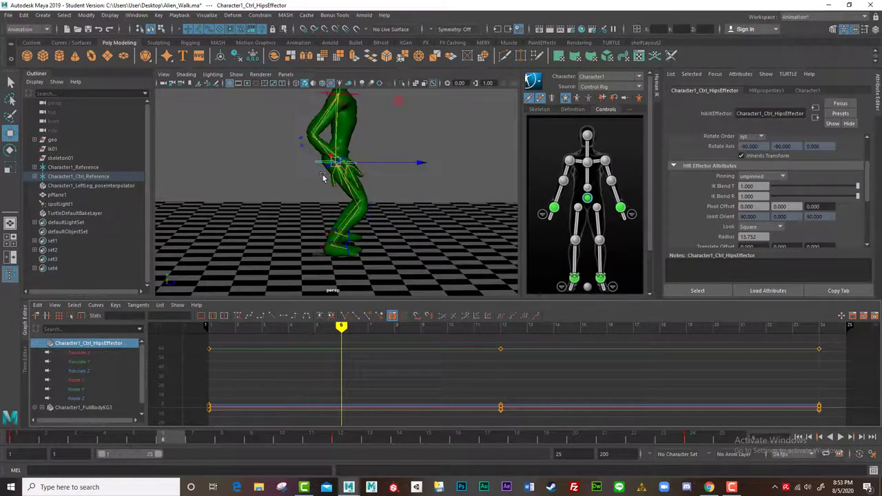
pyautogui.moveTo(334, 157); pyautogui.dragTo(335, 141)
# Lift the right ankle effector off the ground at frame 6 and rotate the right foot toes-down
pyautogui.click(322, 247)
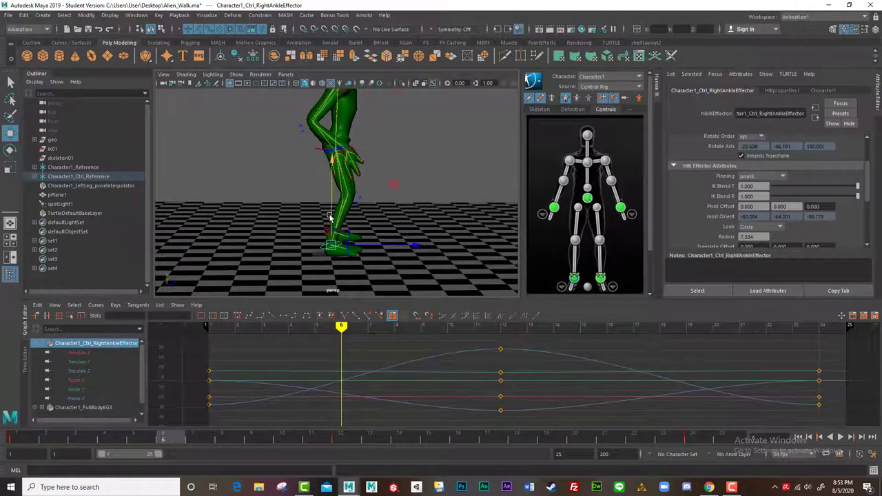
pyautogui.moveTo(332, 219); pyautogui.dragTo(332, 206)
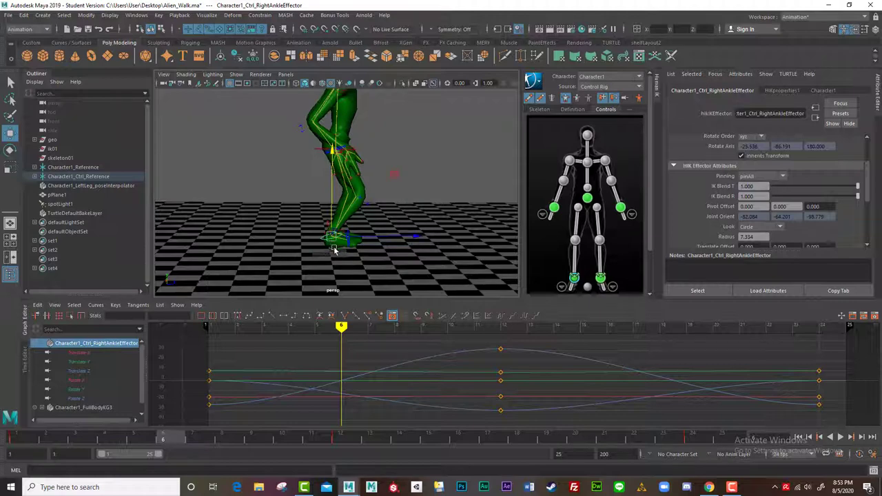
pyautogui.press('e')
pyautogui.moveTo(388, 186); pyautogui.dragTo(354, 204)
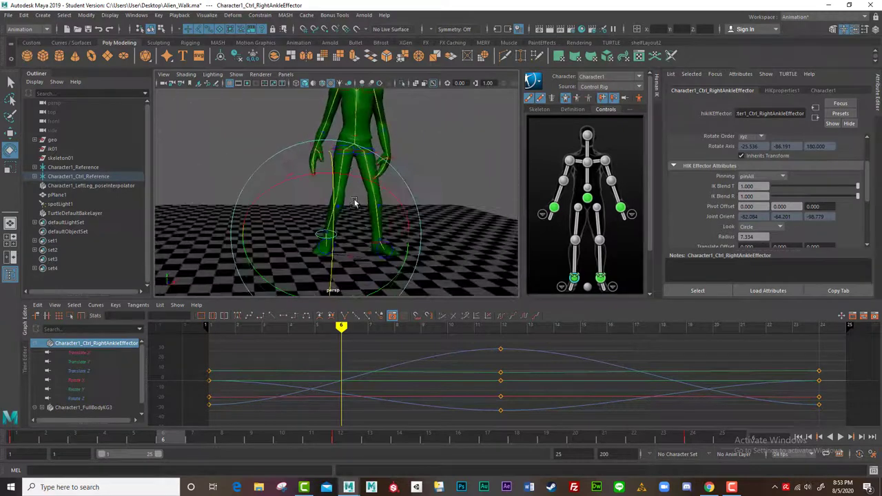
# Move the left ankle effector inward under the body at frame 6 and adjust its height to plant the foot
pyautogui.click(381, 247)
pyautogui.click(372, 246)
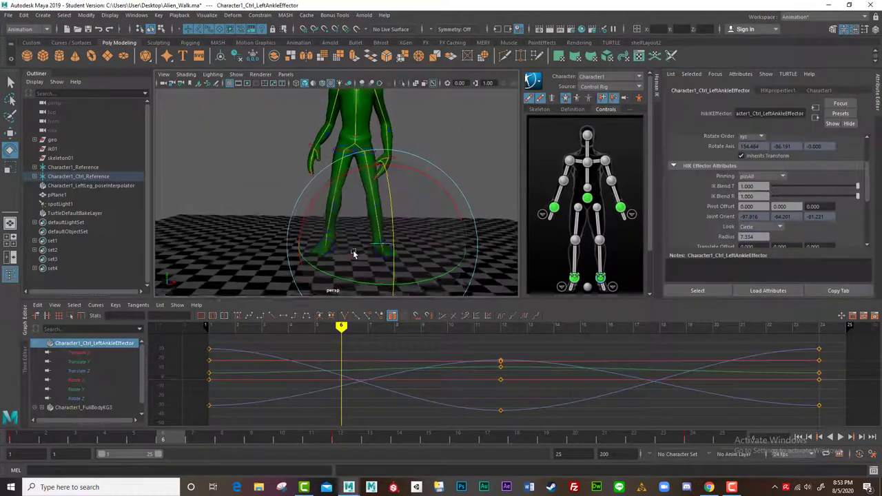
pyautogui.press('w')
pyautogui.moveTo(410, 246); pyautogui.dragTo(403, 246)
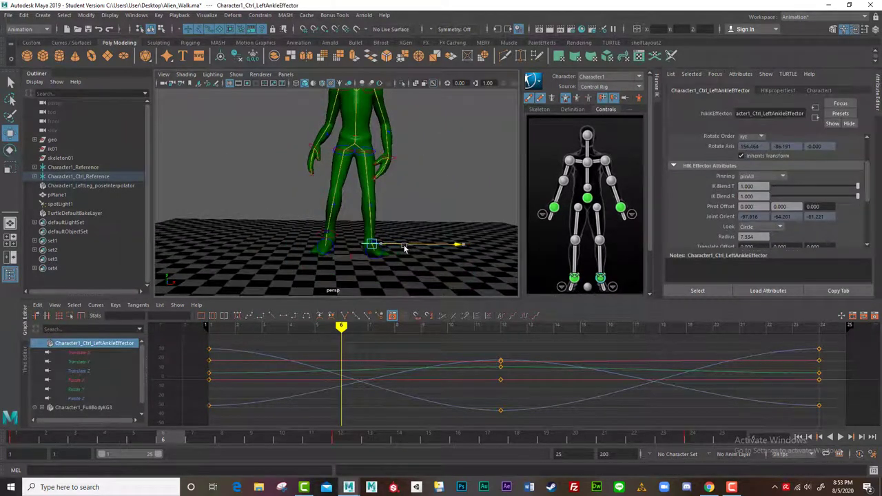
pyautogui.moveTo(373, 197); pyautogui.dragTo(372, 195)
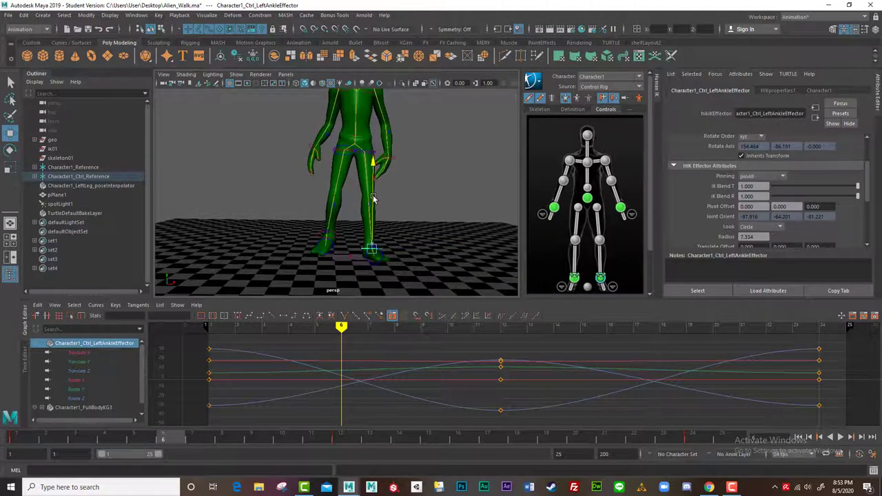
# Lower the right and left wrist effectors at frame 6 so the arms hang straighter beside the hips
pyautogui.click(337, 152)
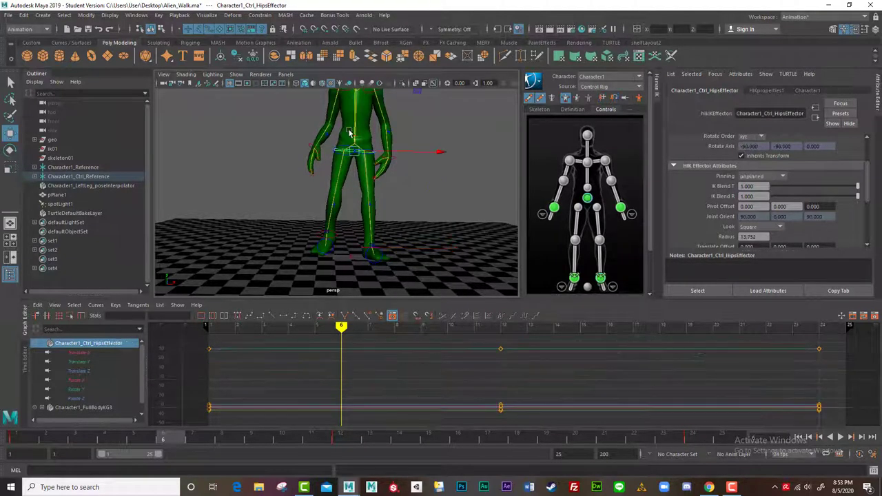
pyautogui.keyDown('alt'); pyautogui.moveTo(236, 209); pyautogui.dragTo(343, 133); pyautogui.keyUp('alt')
pyautogui.click(328, 156)
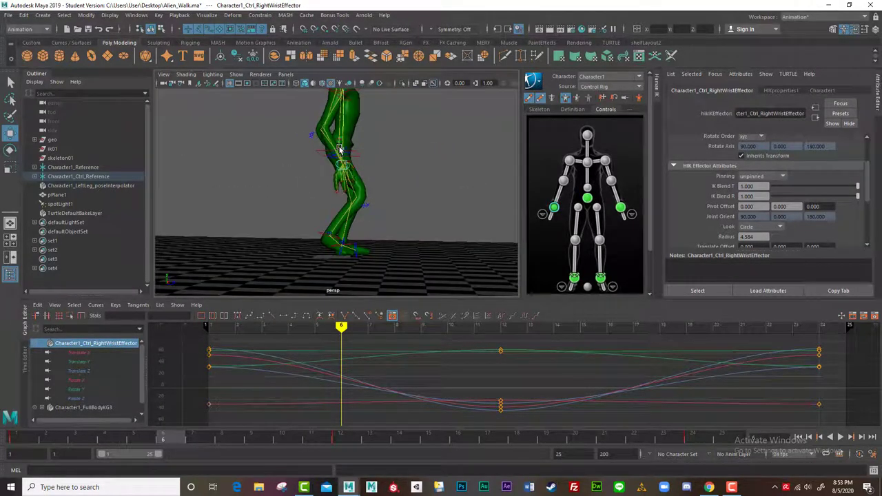
pyautogui.keyDown('alt'); pyautogui.moveTo(371, 158); pyautogui.dragTo(319, 168); pyautogui.keyUp('alt')
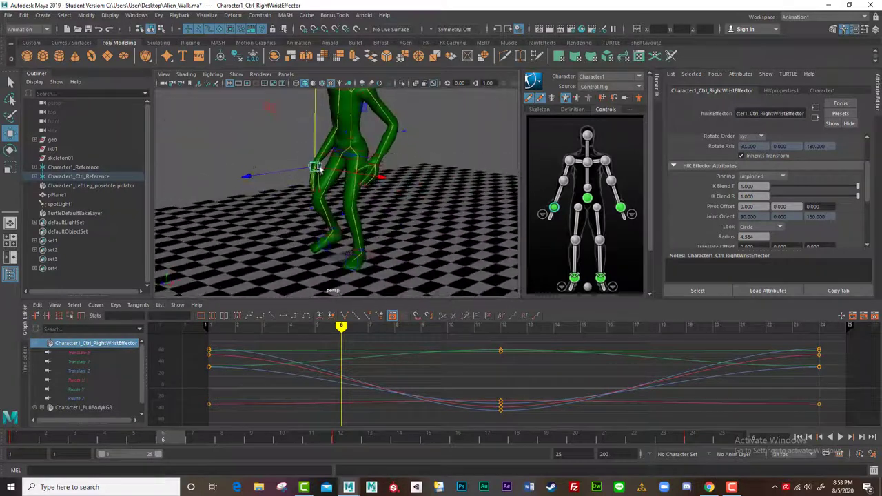
pyautogui.click(379, 166)
pyautogui.moveTo(380, 147); pyautogui.dragTo(318, 189)
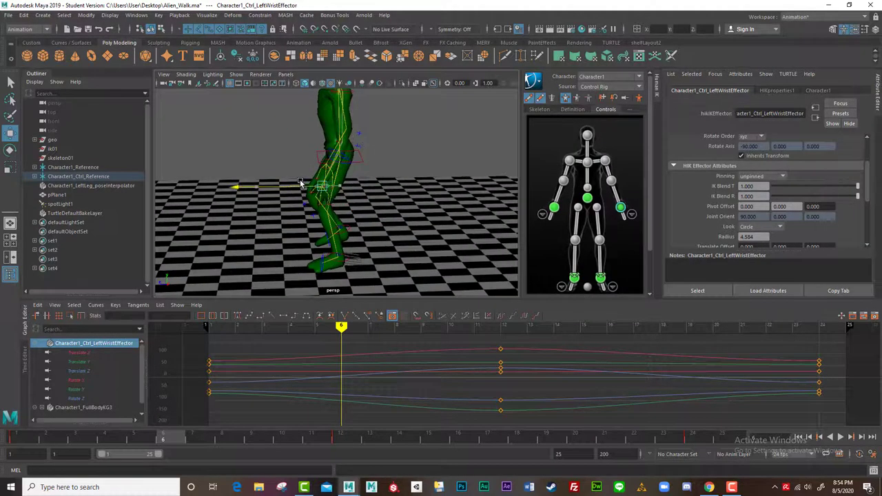
pyautogui.keyDown('alt'); pyautogui.moveTo(299, 180); pyautogui.dragTo(377, 172); pyautogui.keyUp('alt')
pyautogui.click(332, 170)
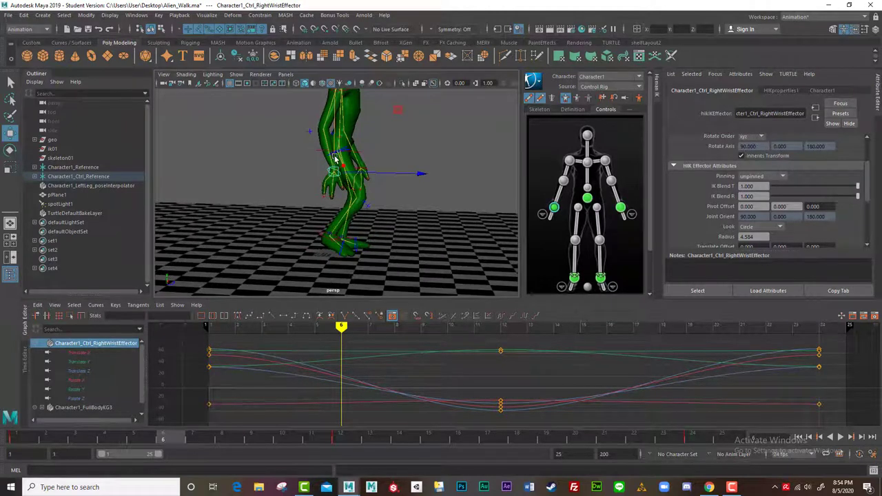
# Rotate the right and left wrist effectors into a relaxed hand pose and key the whole body at frame 6
pyautogui.press('e')
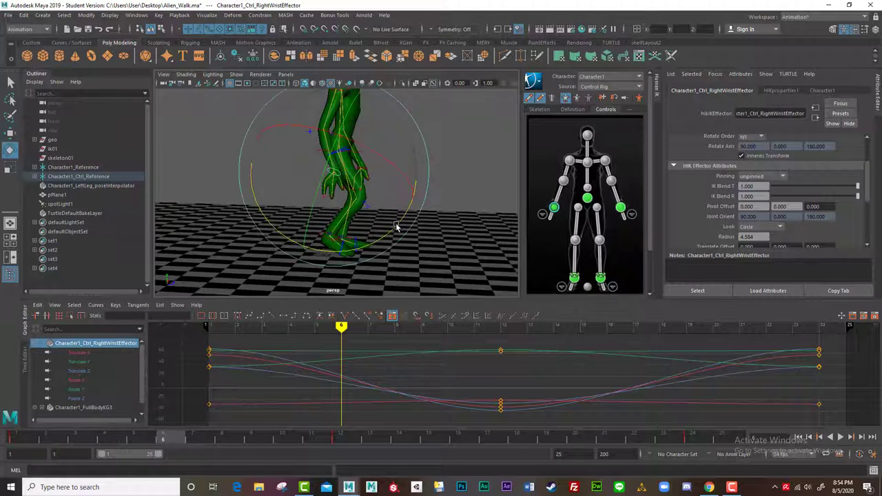
pyautogui.moveTo(410, 213); pyautogui.dragTo(381, 193)
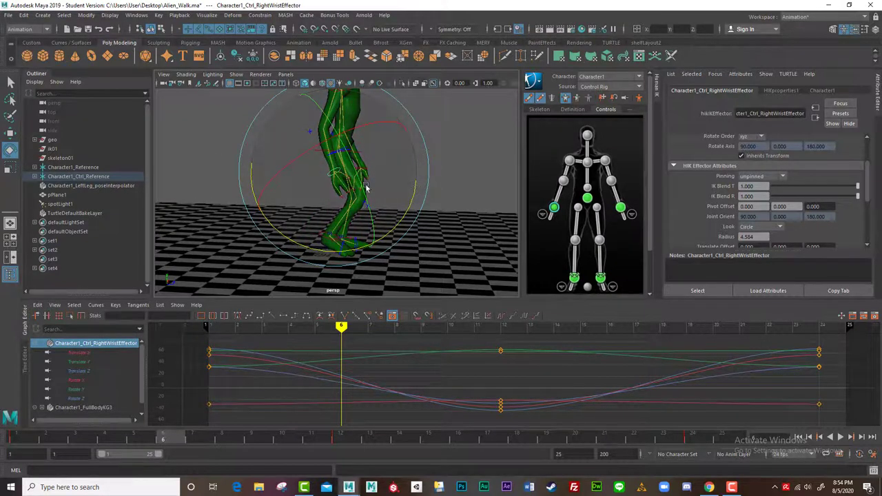
pyautogui.keyDown('alt'); pyautogui.moveTo(485, 183); pyautogui.dragTo(215, 187); pyautogui.keyUp('alt')
pyautogui.click(317, 180)
pyautogui.click(321, 181)
pyautogui.moveTo(218, 160); pyautogui.dragTo(256, 137)
pyautogui.moveTo(344, 167); pyautogui.dragTo(340, 132)
pyautogui.keyDown('alt'); pyautogui.moveTo(253, 175); pyautogui.dragTo(463, 178); pyautogui.keyUp('alt')
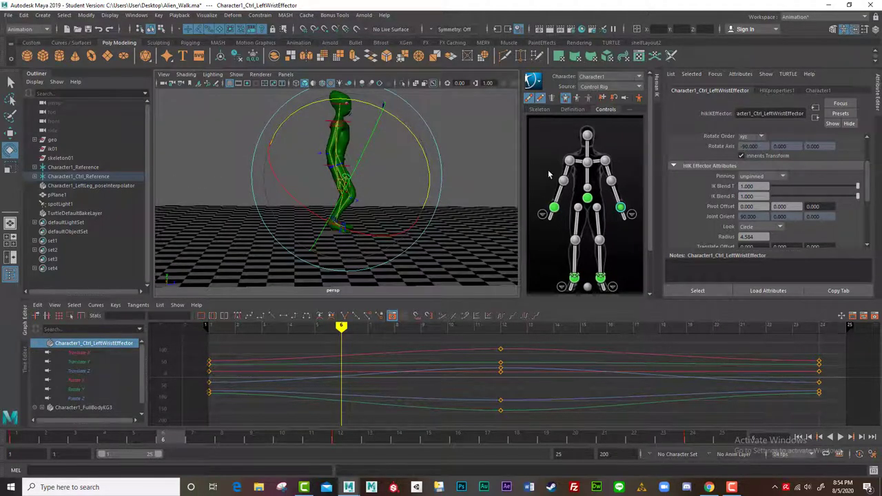
pyautogui.press('s')
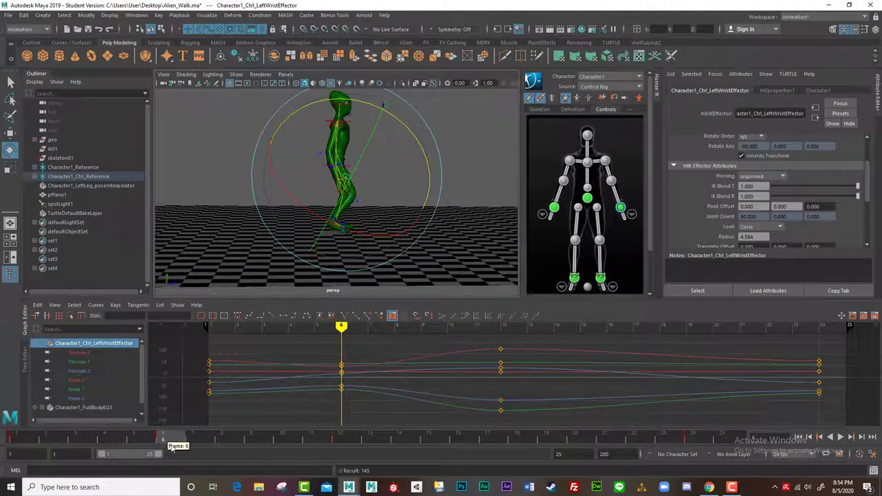
# Go to frame 18 and raise the hips effector to straighten the legs for the second passing pose
pyautogui.moveTo(166, 434); pyautogui.dragTo(516, 443)
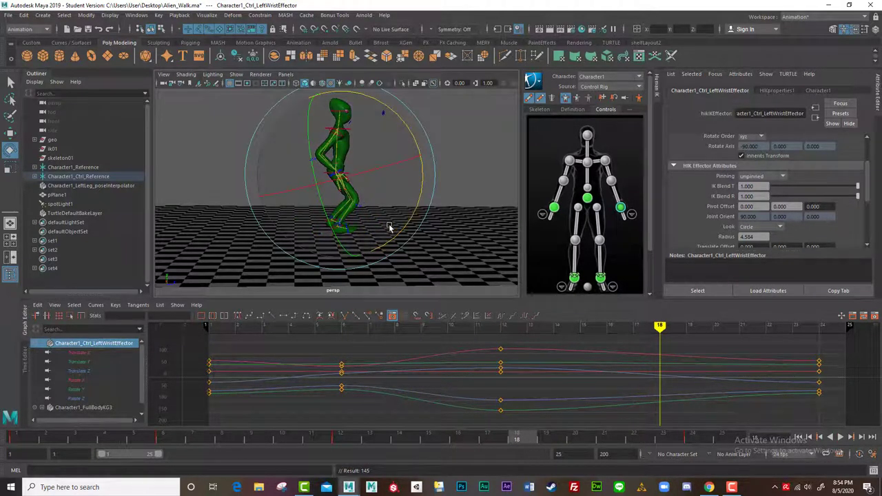
pyautogui.keyDown('alt'); pyautogui.moveTo(349, 190); pyautogui.dragTo(393, 185, button='right'); pyautogui.keyUp('alt')
pyautogui.click(210, 150)
pyautogui.click(307, 149)
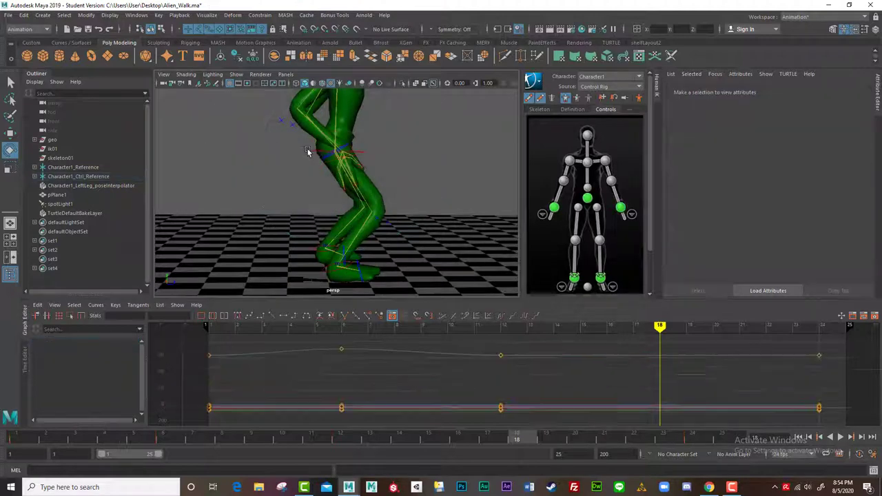
pyautogui.keyDown('alt'); pyautogui.moveTo(308, 149); pyautogui.dragTo(309, 188, button='middle'); pyautogui.keyUp('alt')
pyautogui.press('w')
pyautogui.moveTo(338, 138); pyautogui.dragTo(338, 114)
pyautogui.keyDown('alt'); pyautogui.moveTo(317, 184); pyautogui.dragTo(314, 236); pyautogui.keyUp('alt')
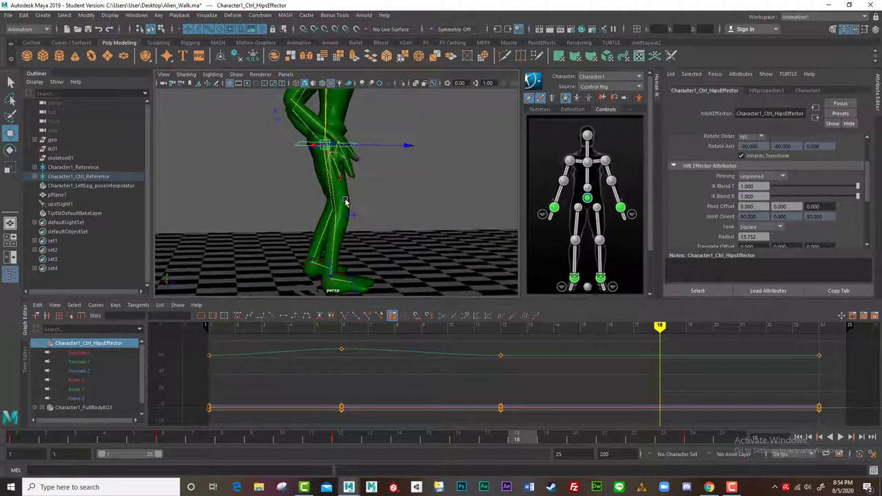
# Fine-tune the hips effector's height at frame 18 so the legs keep a slight bend in the passing pose
pyautogui.click(318, 282)
pyautogui.moveTo(332, 194); pyautogui.dragTo(301, 148)
pyautogui.click(301, 146)
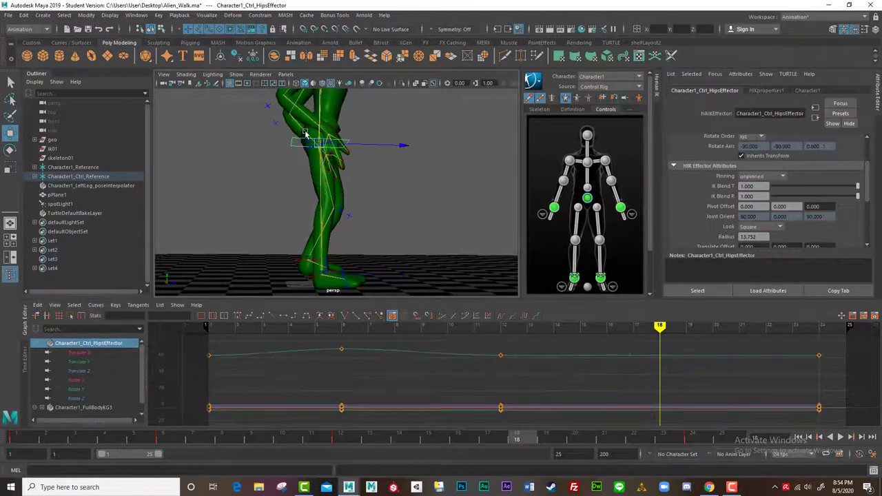
pyautogui.press('w')
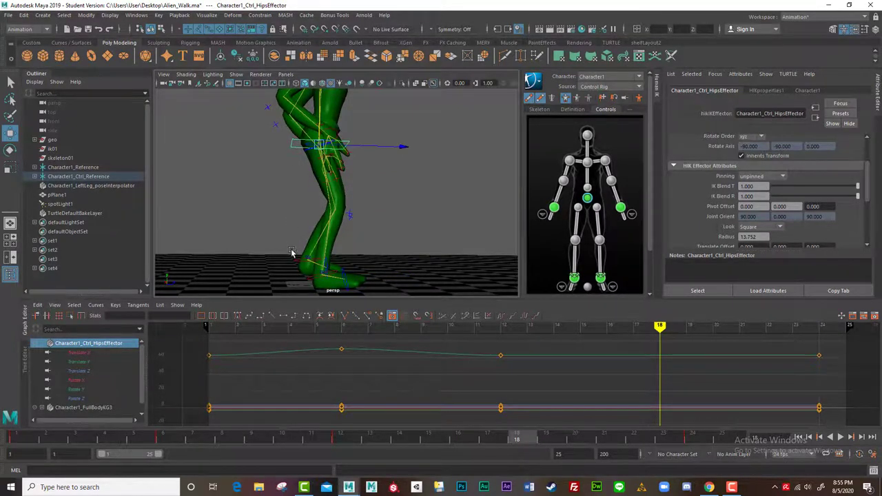
# Adjust the height of the left ankle effector at frame 18 to place the passing foot near the floor
pyautogui.click(293, 257)
pyautogui.keyDown('alt'); pyautogui.moveTo(275, 259); pyautogui.dragTo(357, 244); pyautogui.keyUp('alt')
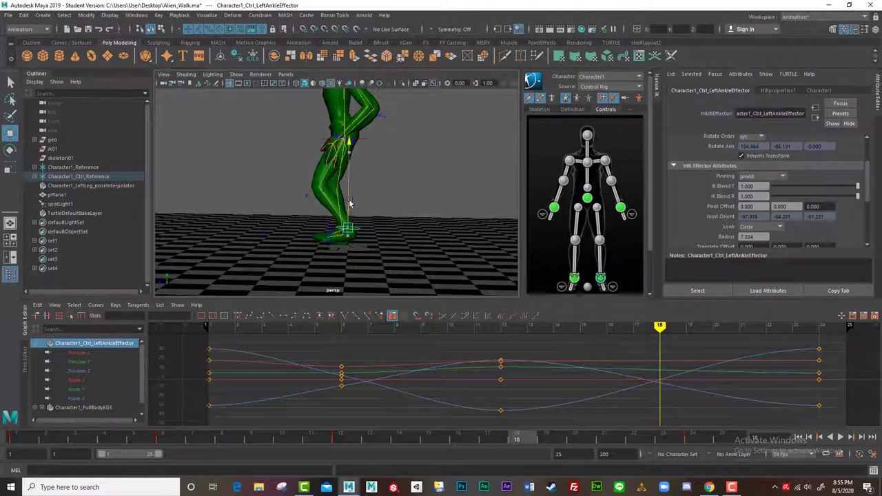
pyautogui.press('e')
pyautogui.moveTo(283, 186); pyautogui.dragTo(276, 205)
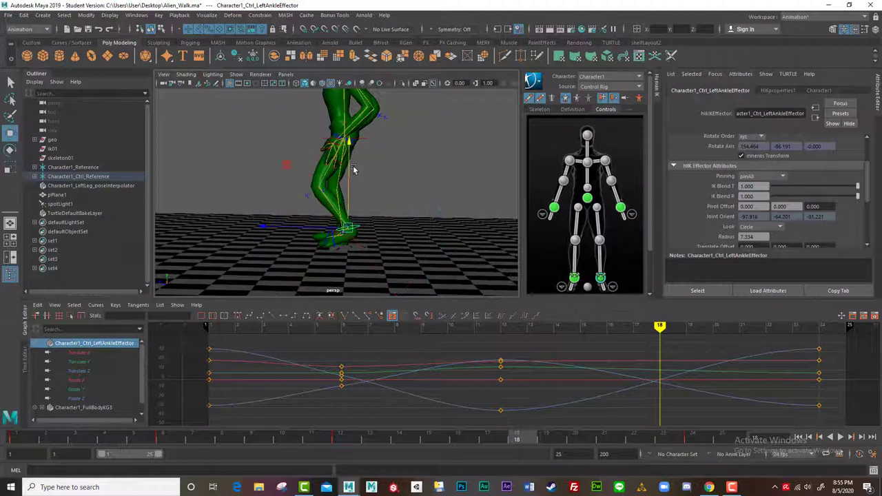
pyautogui.press('w')
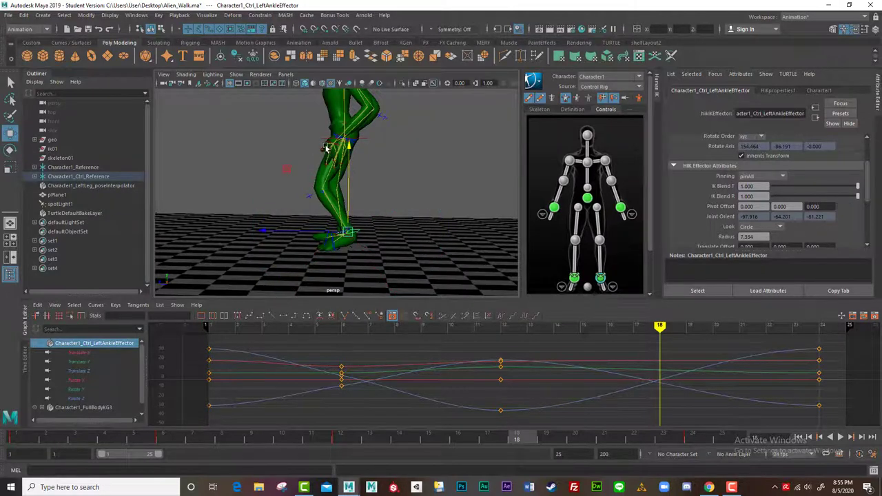
# Position the left wrist effector beside the hip at frame 18 and rotate the hand into a relaxed pose
pyautogui.keyDown('alt'); pyautogui.moveTo(325, 147); pyautogui.dragTo(256, 160); pyautogui.keyUp('alt')
pyautogui.click(299, 153)
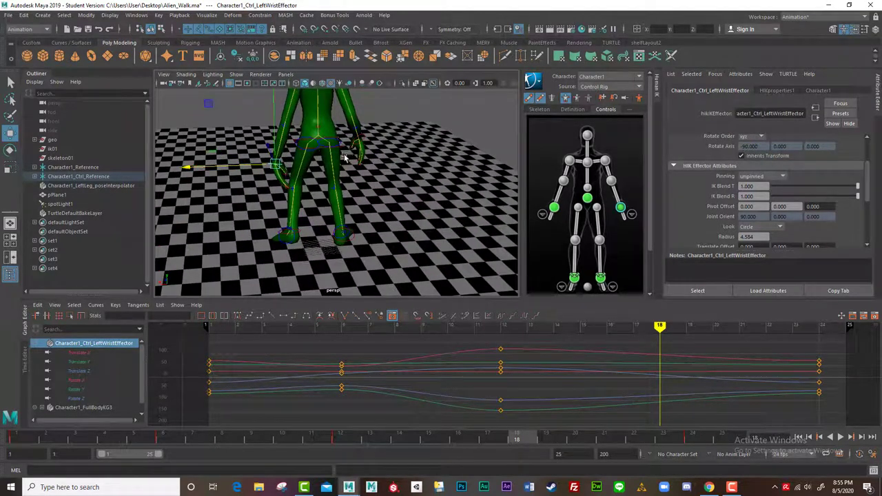
pyautogui.press('e')
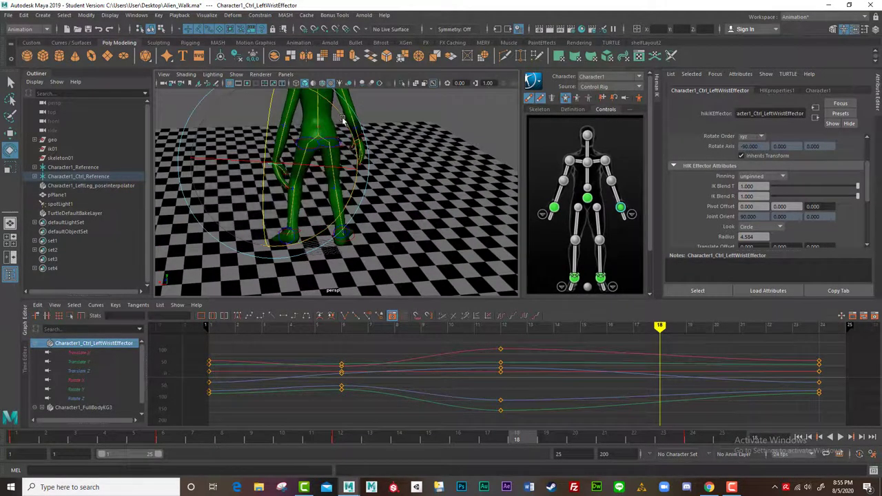
pyautogui.moveTo(341, 119); pyautogui.dragTo(306, 148)
pyautogui.click(398, 112)
# Lower the right wrist effector at frame 18 so the right arm hangs straighter beside the hip
pyautogui.click(358, 143)
pyautogui.press('w')
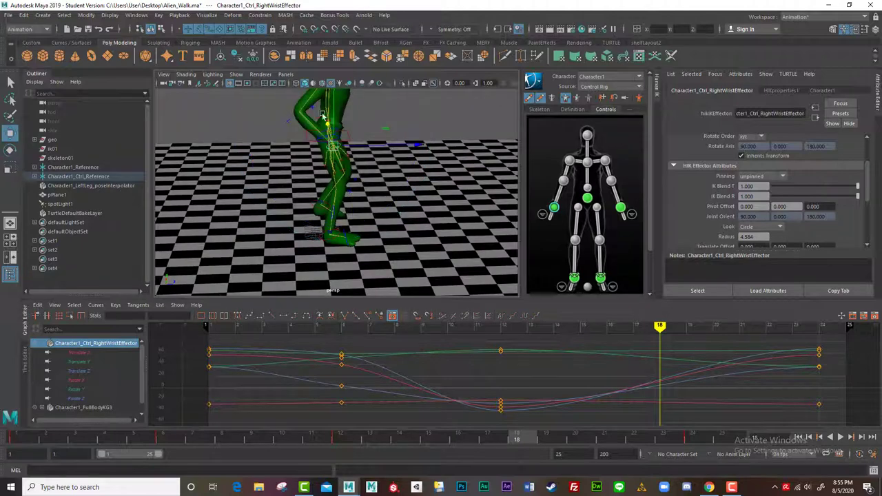
pyautogui.keyDown('alt'); pyautogui.moveTo(334, 112); pyautogui.dragTo(330, 163); pyautogui.keyUp('alt')
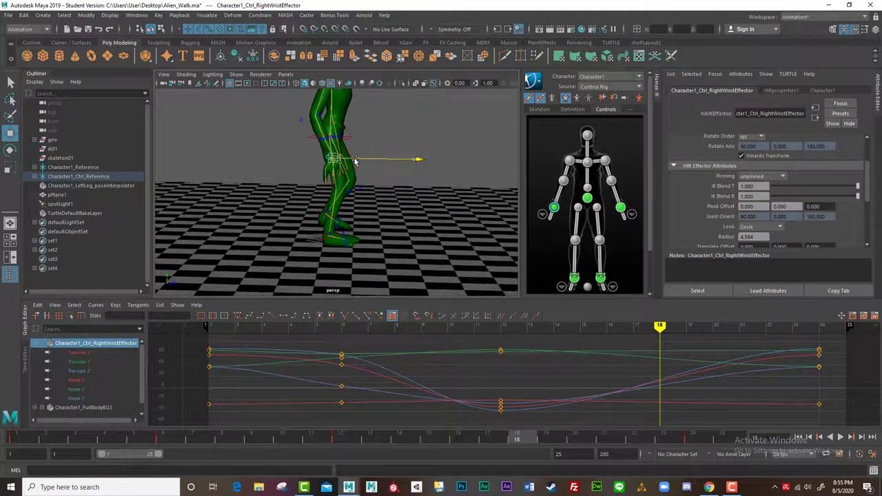
pyautogui.keyDown('alt'); pyautogui.moveTo(427, 156); pyautogui.dragTo(281, 142); pyautogui.keyUp('alt')
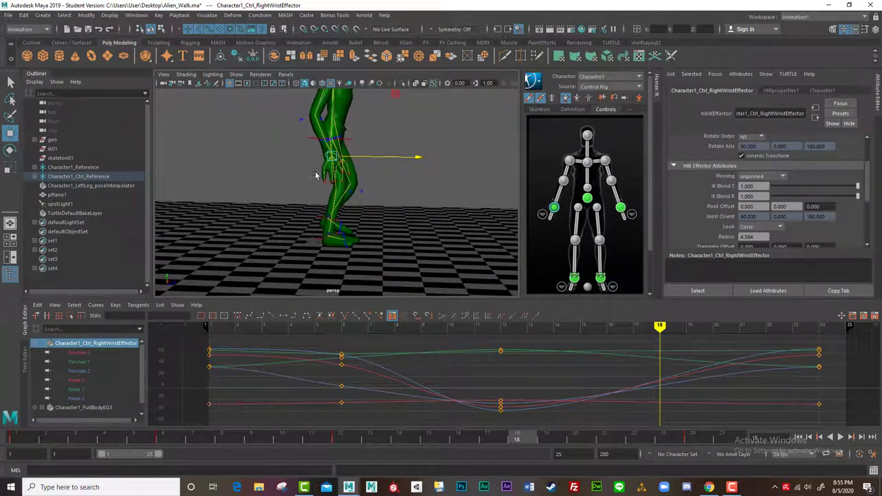
pyautogui.keyDown('alt'); pyautogui.moveTo(315, 171); pyautogui.dragTo(223, 175); pyautogui.keyUp('alt')
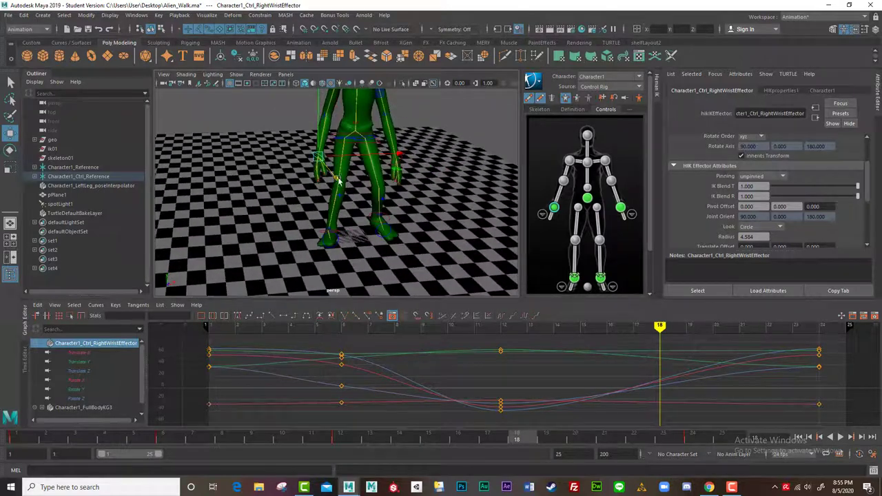
# Rotate the right wrist effector at frame 18 into a relaxed hand orientation
pyautogui.press('e')
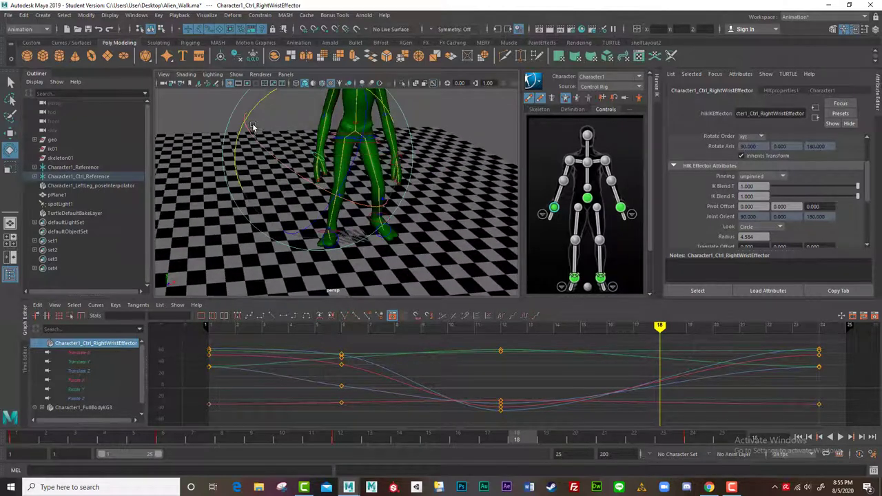
pyautogui.moveTo(262, 99); pyautogui.dragTo(211, 218)
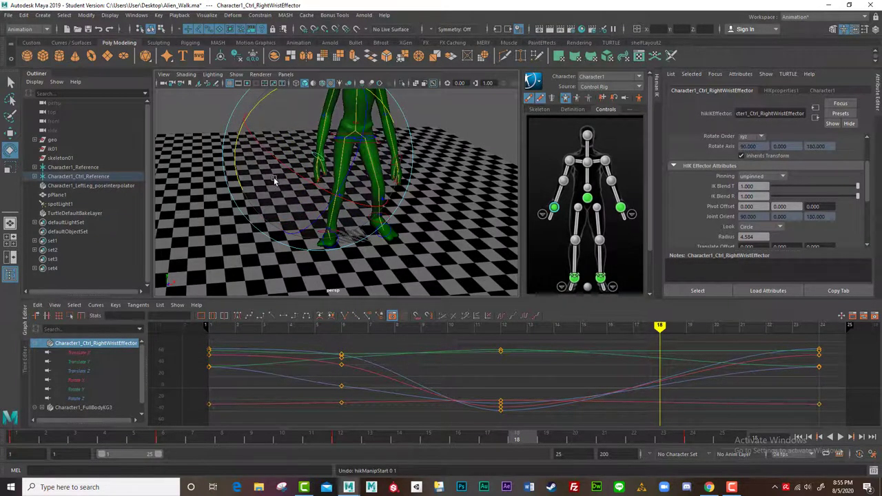
pyautogui.keyDown('alt'); pyautogui.moveTo(273, 177); pyautogui.dragTo(363, 176); pyautogui.keyUp('alt')
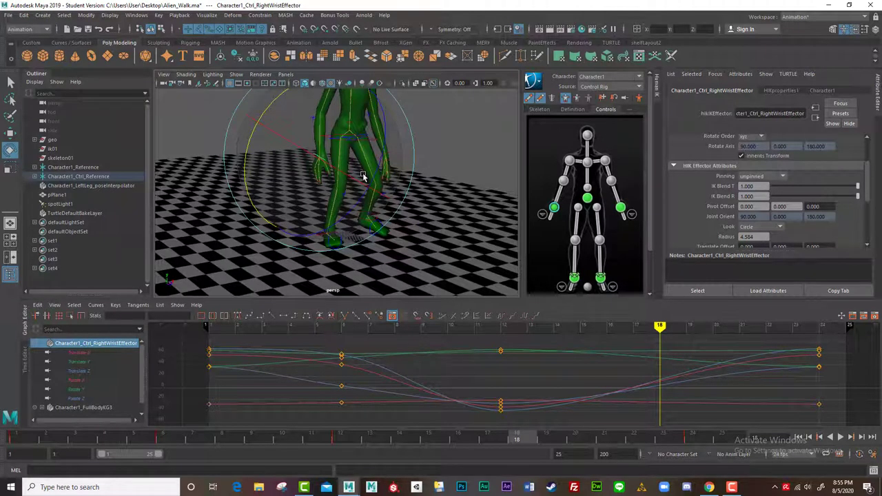
pyautogui.keyDown('alt'); pyautogui.moveTo(361, 177); pyautogui.dragTo(279, 190); pyautogui.keyUp('alt')
# Adjust the sideways position of the left and right wrist effectors and key the whole body at frame 18
pyautogui.click(420, 172)
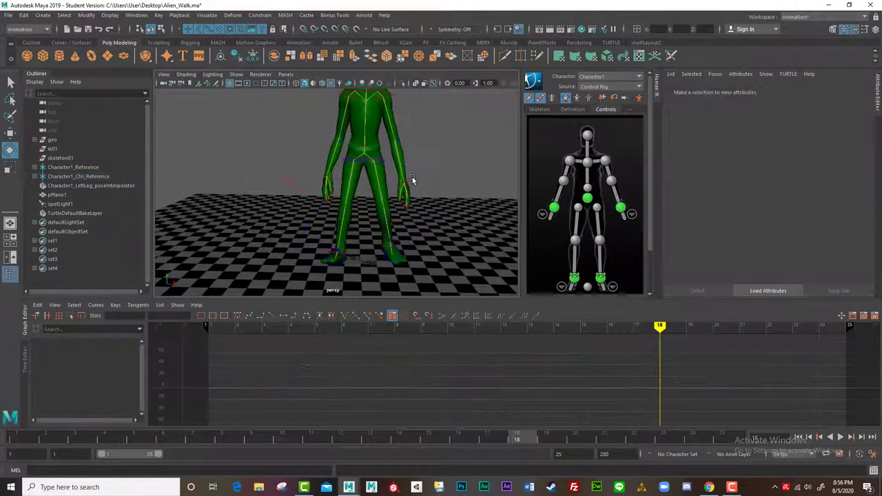
pyautogui.click(411, 188)
pyautogui.press('w')
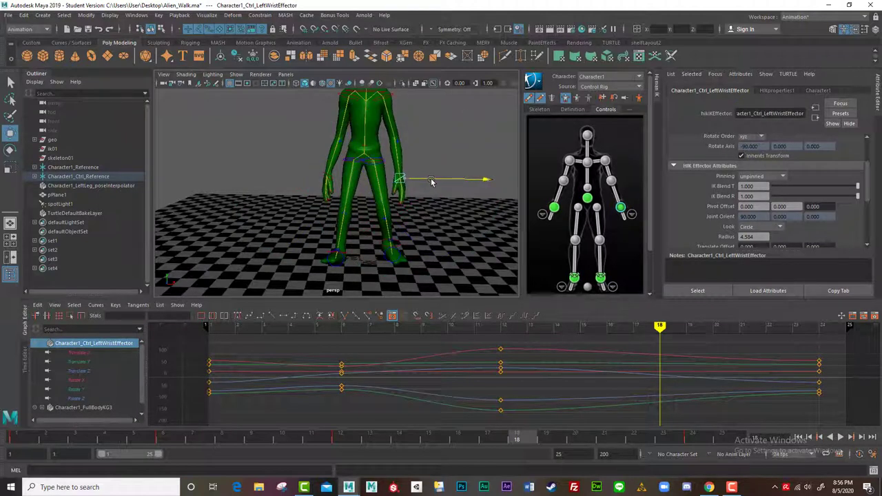
pyautogui.click(324, 177)
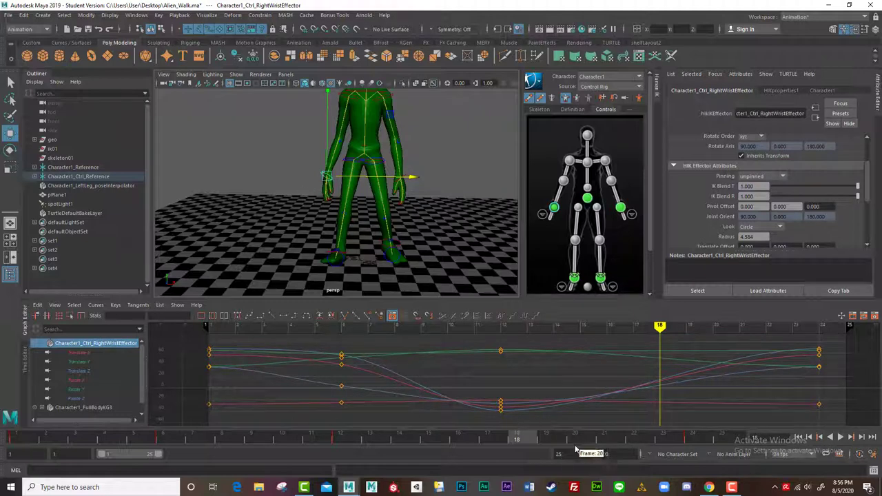
pyautogui.press('s')
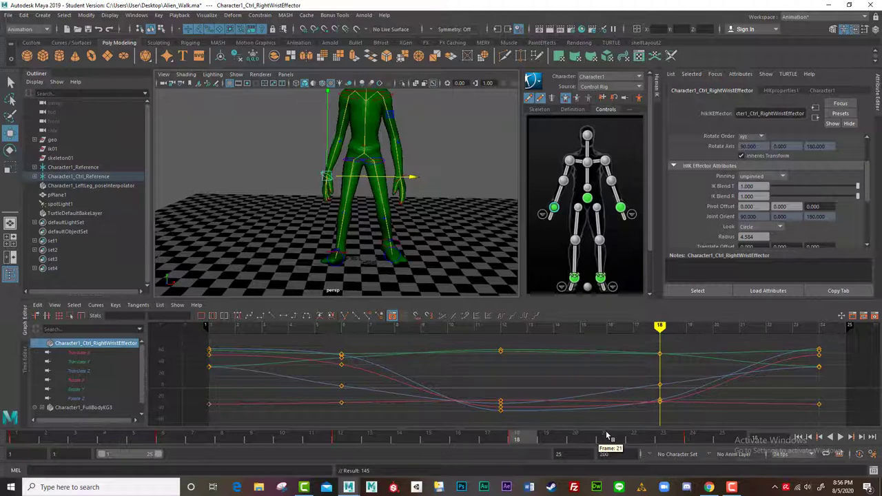
# Play back the walk cycle and examine the motion of the whole body from the side
pyautogui.keyDown('alt'); pyautogui.moveTo(313, 210); pyautogui.dragTo(338, 204, button='middle'); pyautogui.keyUp('alt')
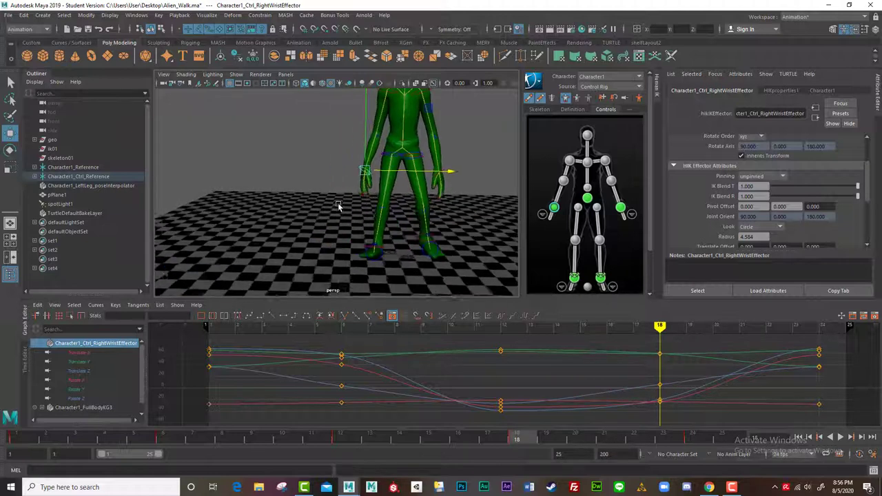
pyautogui.keyDown('alt'); pyautogui.moveTo(339, 205); pyautogui.dragTo(313, 212, button='right'); pyautogui.keyUp('alt')
pyautogui.keyDown('alt'); pyautogui.moveTo(313, 213); pyautogui.dragTo(409, 212); pyautogui.keyUp('alt')
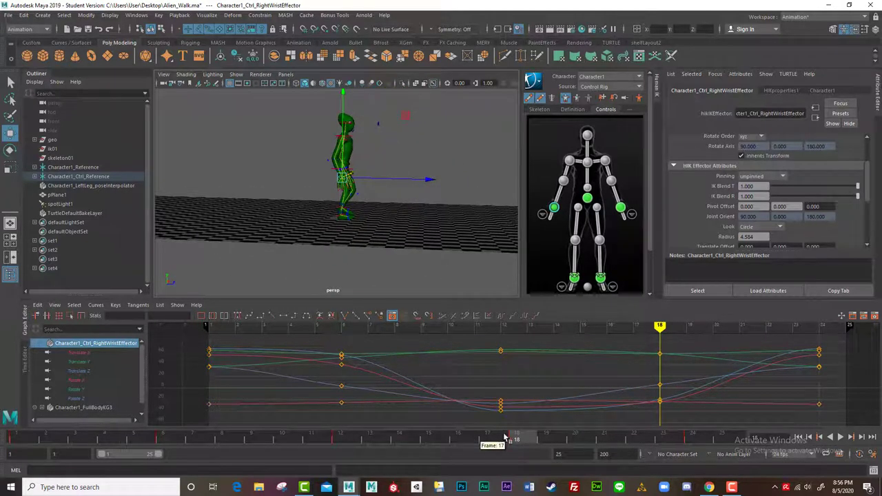
pyautogui.hotkey('alt', 'v')
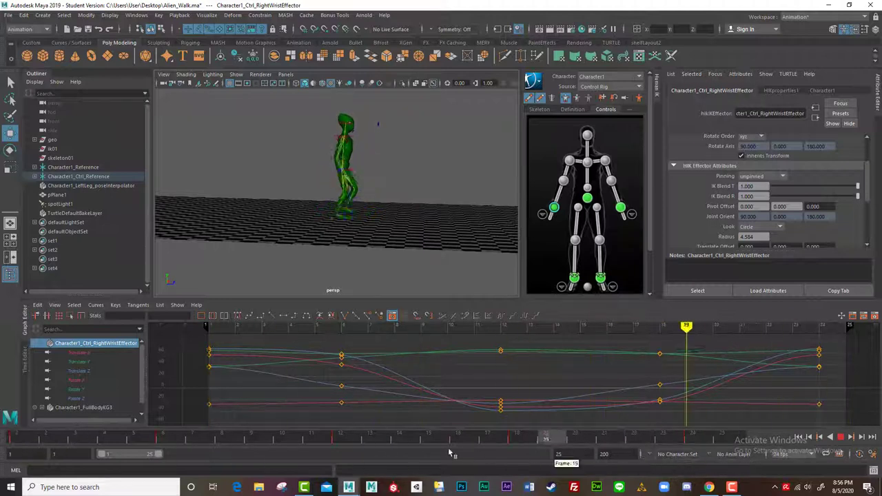
pyautogui.hotkey('alt', 'v')
pyautogui.keyDown('alt'); pyautogui.moveTo(295, 166); pyautogui.dragTo(319, 192, button='middle'); pyautogui.keyUp('alt')
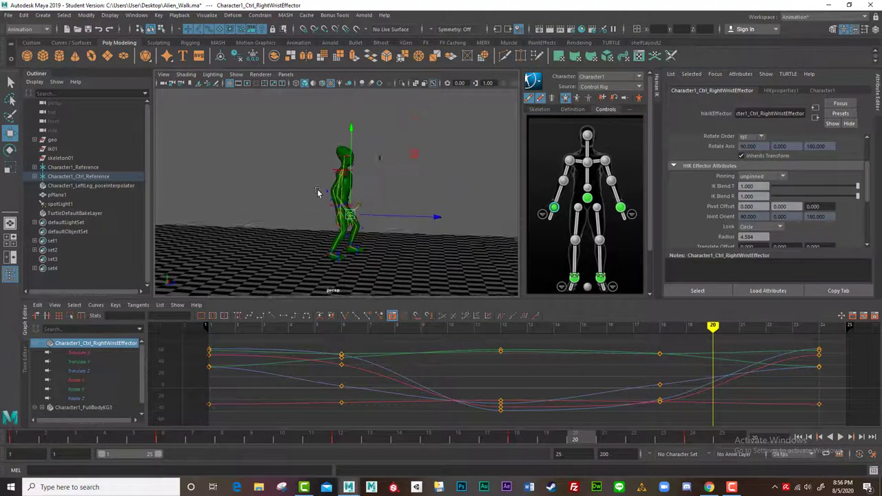
pyautogui.keyDown('alt'); pyautogui.moveTo(319, 193); pyautogui.dragTo(305, 179, button='right'); pyautogui.keyUp('alt')
pyautogui.keyDown('alt'); pyautogui.moveTo(305, 179); pyautogui.dragTo(305, 170, button='middle'); pyautogui.keyUp('alt')
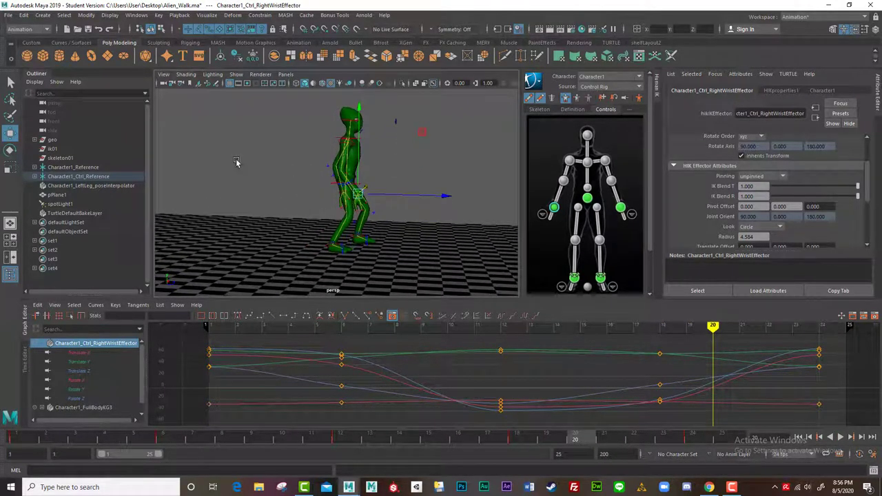
# Create a polygon cube, scale it up uniformly, and place it above the floor behind the alien
pyautogui.click(43, 54)
pyautogui.press('r')
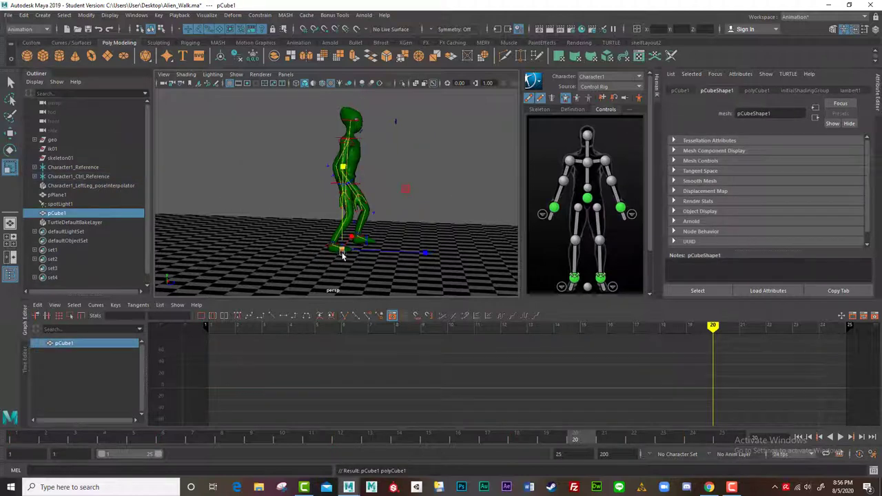
pyautogui.moveTo(342, 250); pyautogui.dragTo(387, 269)
pyautogui.press('w')
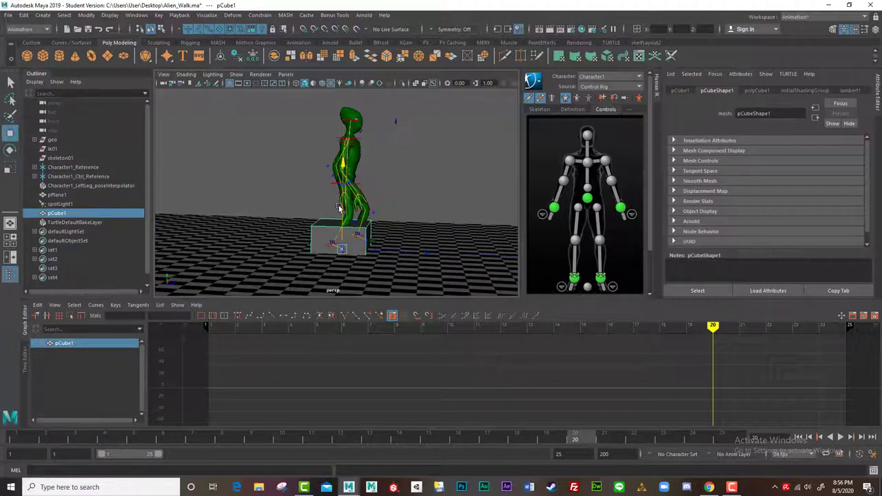
pyautogui.moveTo(339, 207); pyautogui.dragTo(339, 117)
pyautogui.moveTo(400, 161); pyautogui.dragTo(303, 171)
pyautogui.keyDown('alt'); pyautogui.moveTo(288, 178); pyautogui.dragTo(299, 176, button='middle'); pyautogui.keyUp('alt')
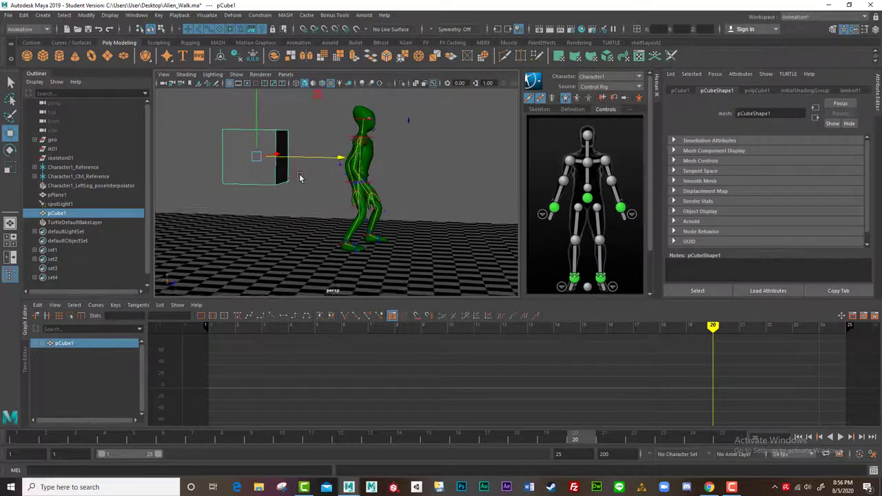
# Rotate the cube about its individual axes to demonstrate the rotation rings
pyautogui.keyDown('alt'); pyautogui.moveTo(300, 177); pyautogui.dragTo(378, 211, button='right'); pyautogui.keyUp('alt')
pyautogui.keyDown('alt'); pyautogui.moveTo(378, 211); pyautogui.dragTo(330, 174); pyautogui.keyUp('alt')
pyautogui.keyDown('alt'); pyautogui.moveTo(331, 174); pyautogui.dragTo(318, 200, button='right'); pyautogui.keyUp('alt')
pyautogui.keyDown('alt'); pyautogui.moveTo(319, 200); pyautogui.dragTo(312, 191); pyautogui.keyUp('alt')
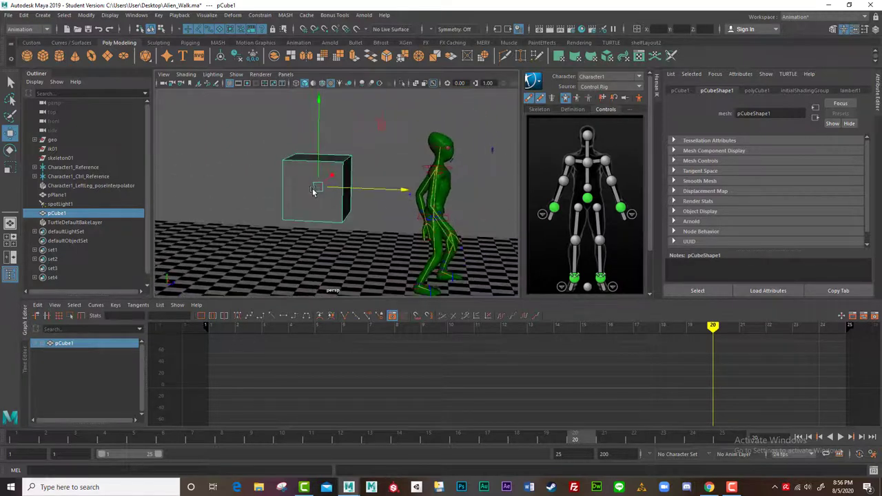
pyautogui.press('e')
pyautogui.moveTo(374, 130); pyautogui.dragTo(312, 156)
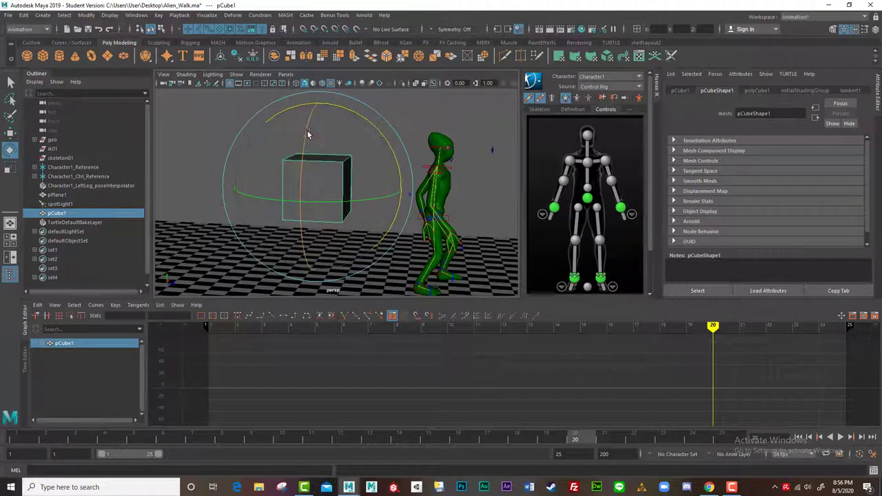
pyautogui.keyDown('alt'); pyautogui.moveTo(353, 155); pyautogui.dragTo(319, 124); pyautogui.keyUp('alt')
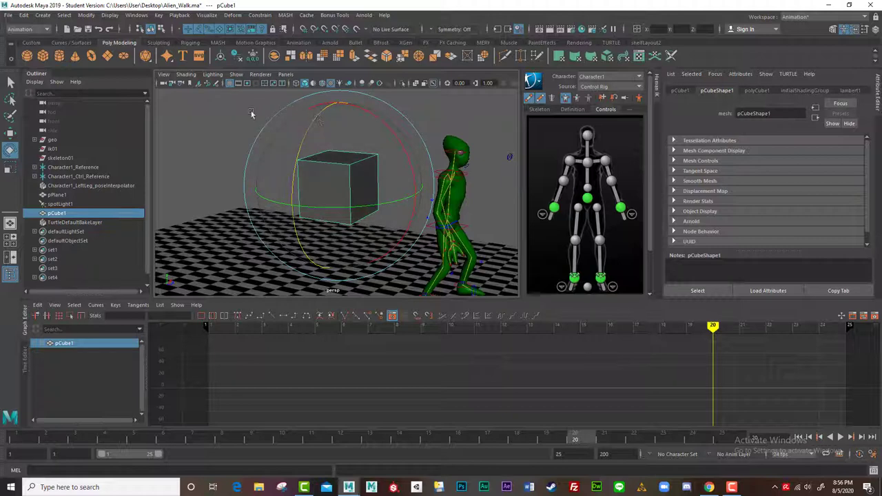
pyautogui.click(310, 129)
pyautogui.click(330, 175)
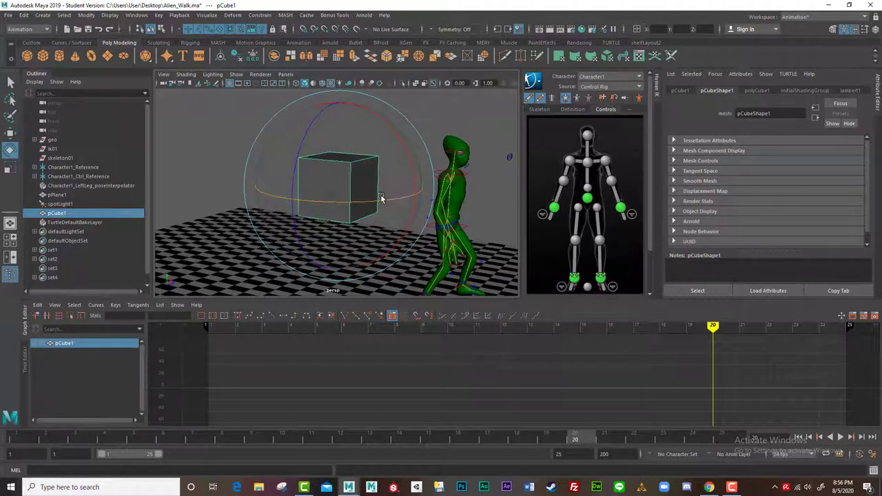
pyautogui.moveTo(328, 112); pyautogui.dragTo(359, 169)
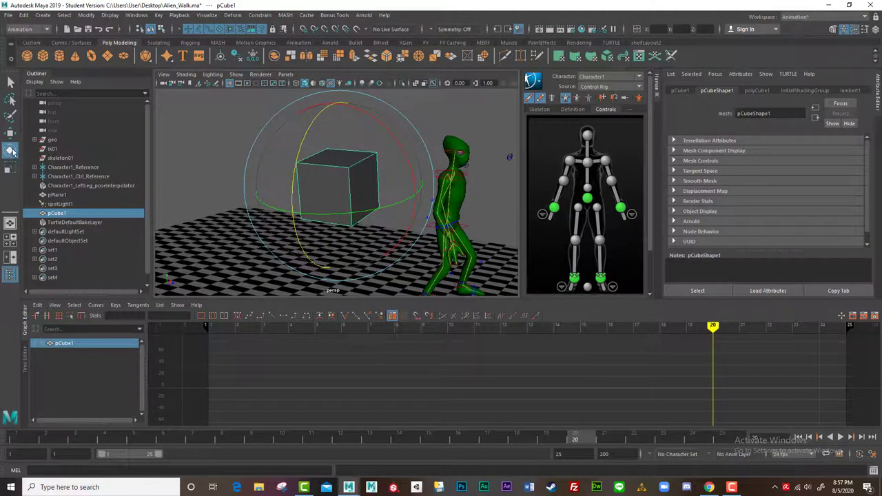
# Set the Rotate tool's axis orientation to Gimbal and move its settings window clear of the cube
pyautogui.doubleClick(11, 151)
pyautogui.moveTo(217, 88); pyautogui.dragTo(129, 97)
pyautogui.click(113, 136)
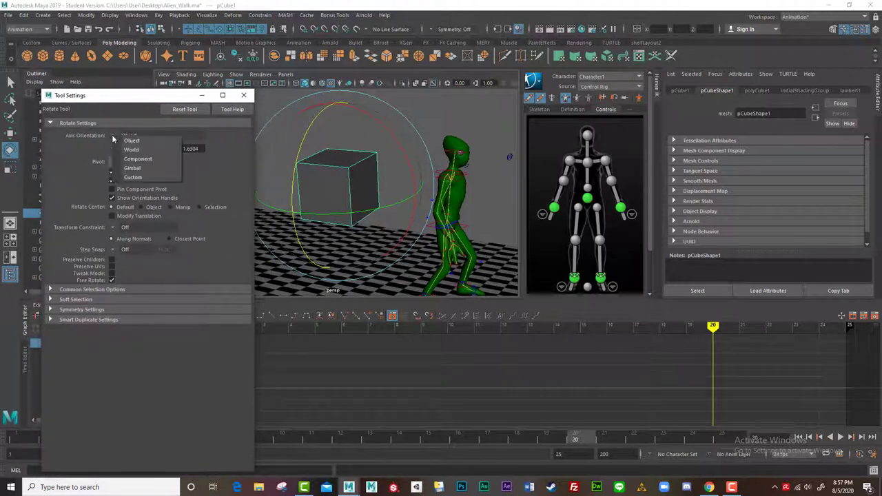
pyautogui.click(153, 172)
pyautogui.moveTo(200, 96); pyautogui.dragTo(120, 238)
# Rotate the cube back and forth on its separate gimbal rings to show how the axes affect each other
pyautogui.moveTo(312, 122); pyautogui.dragTo(310, 138)
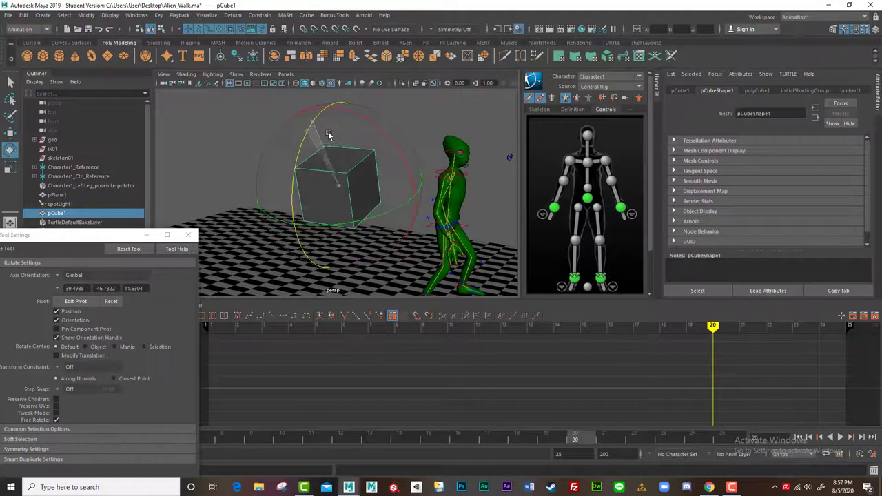
pyautogui.moveTo(401, 212); pyautogui.dragTo(391, 212)
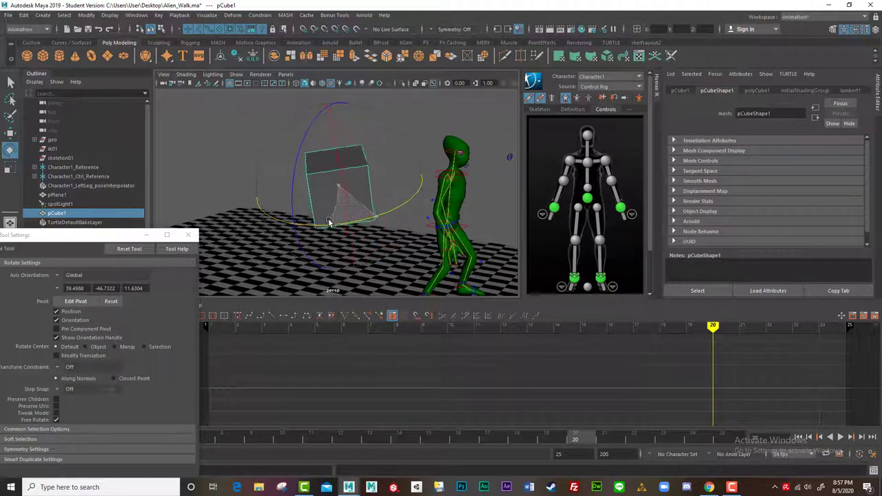
pyautogui.moveTo(386, 212)
pyautogui.mouseDown()
pyautogui.moveTo(420, 198)
pyautogui.moveTo(388, 212)
pyautogui.mouseUp()
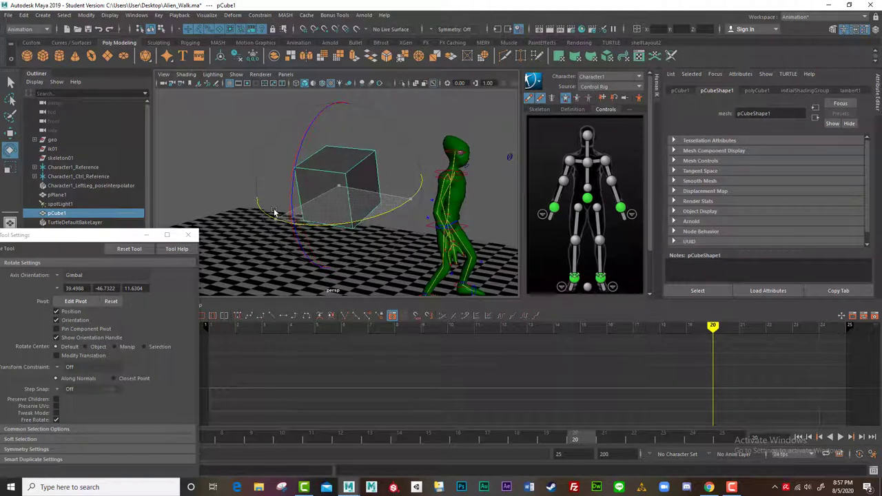
pyautogui.moveTo(406, 201)
pyautogui.mouseDown()
pyautogui.moveTo(288, 208)
pyautogui.moveTo(412, 191)
pyautogui.mouseUp()
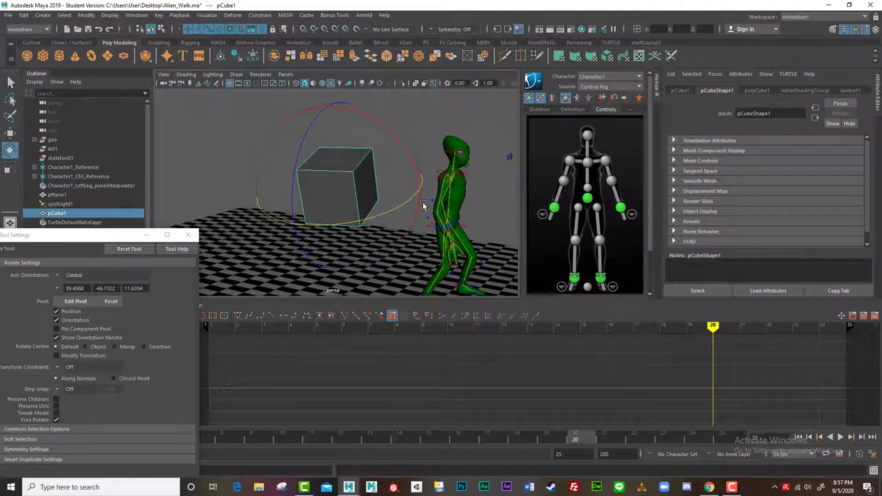
pyautogui.moveTo(410, 204)
pyautogui.mouseDown()
pyautogui.moveTo(375, 216)
pyautogui.moveTo(398, 211)
pyautogui.mouseUp()
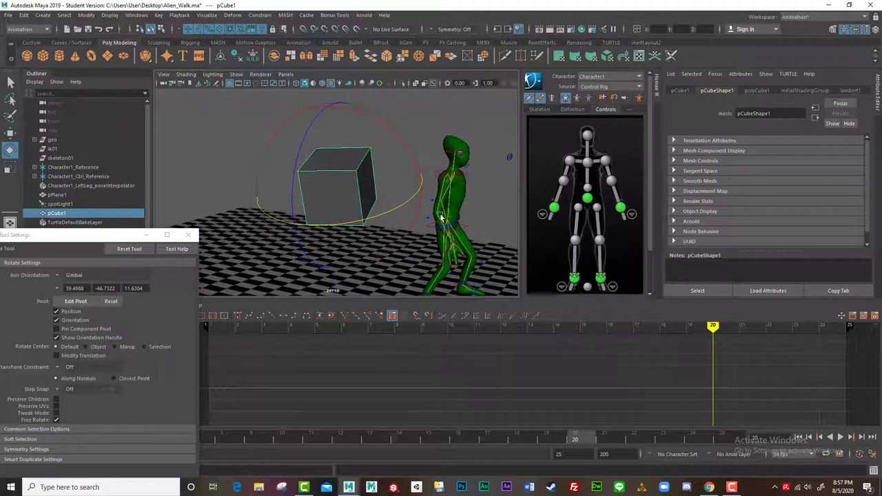
# Set the Rotate tool's axis orientation to Object and close the tool settings
pyautogui.moveTo(112, 238); pyautogui.dragTo(192, 279)
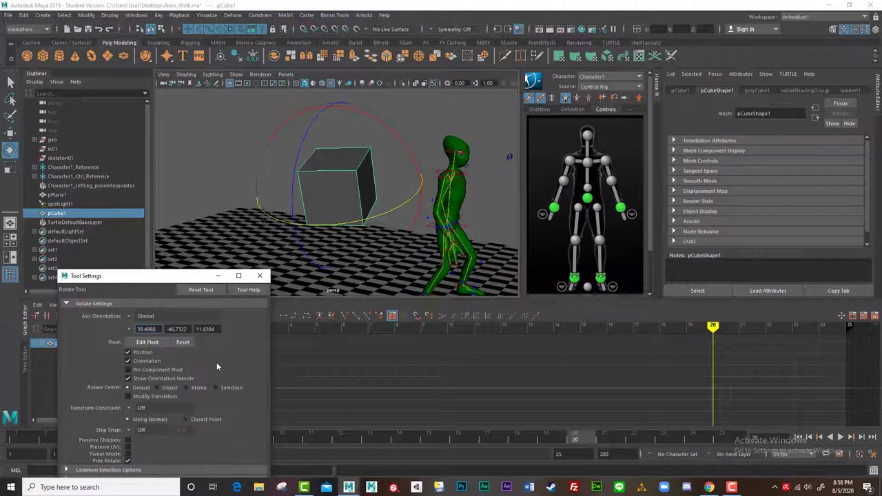
pyautogui.click(143, 317)
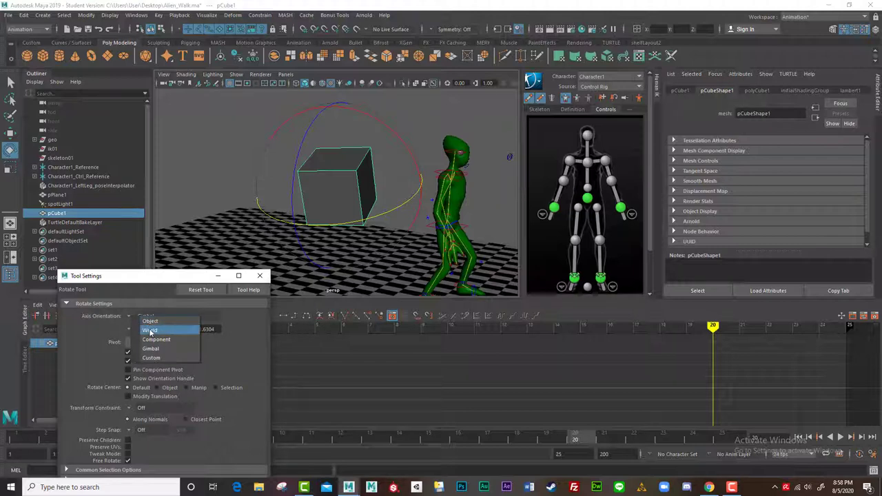
pyautogui.click(149, 321)
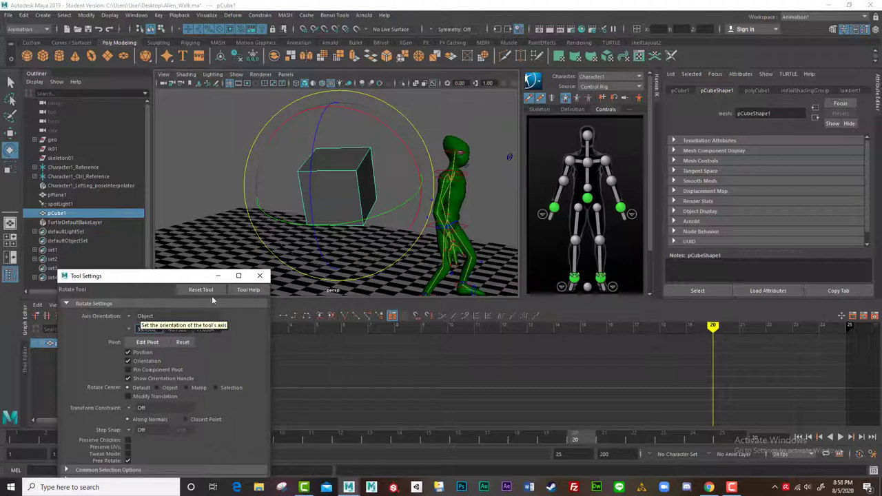
pyautogui.click(259, 276)
# Test-rotate the cube with the object-oriented manipulator and delete the cube
pyautogui.moveTo(383, 218)
pyautogui.mouseDown()
pyautogui.moveTo(376, 211)
pyautogui.moveTo(359, 217)
pyautogui.moveTo(380, 213)
pyautogui.mouseUp()
pyautogui.moveTo(313, 137); pyautogui.dragTo(328, 191)
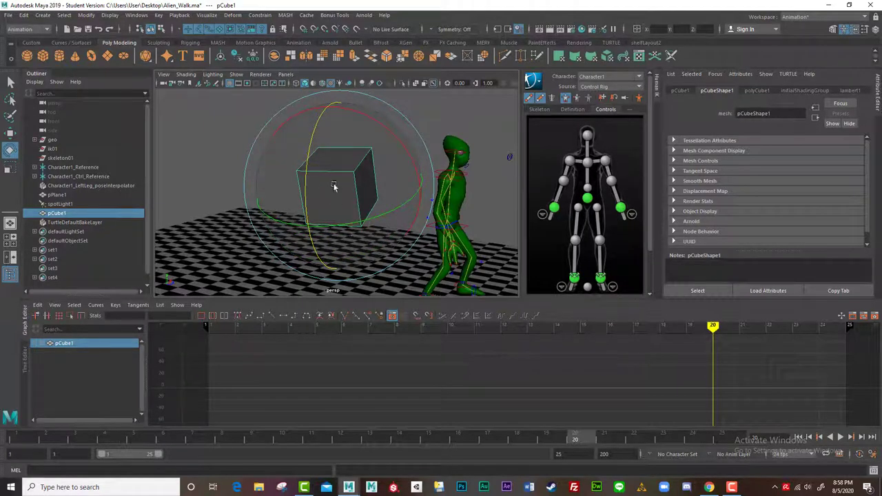
pyautogui.press('Delete')
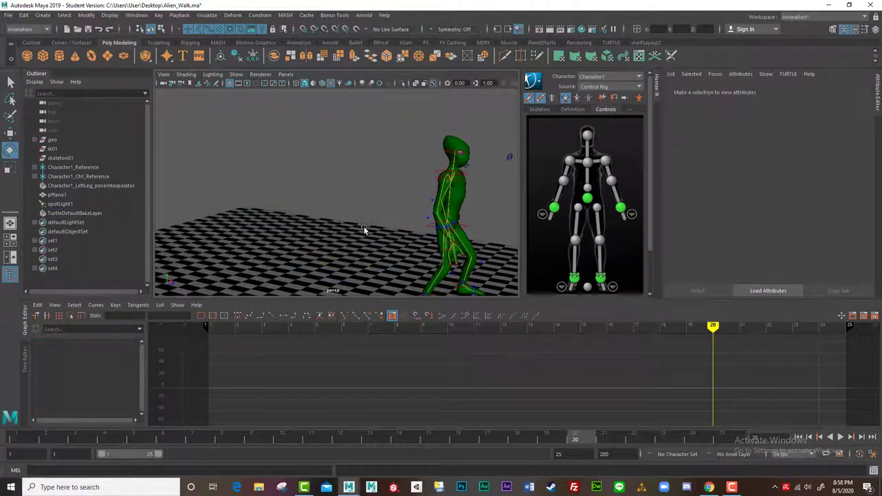
# Select the right wrist effector and scrub the walk back to frame 8 to examine the hand's motion
pyautogui.keyDown('alt'); pyautogui.moveTo(367, 222); pyautogui.dragTo(294, 169, button='middle'); pyautogui.keyUp('alt')
pyautogui.keyDown('alt'); pyautogui.moveTo(294, 169); pyautogui.dragTo(343, 193, button='right'); pyautogui.keyUp('alt')
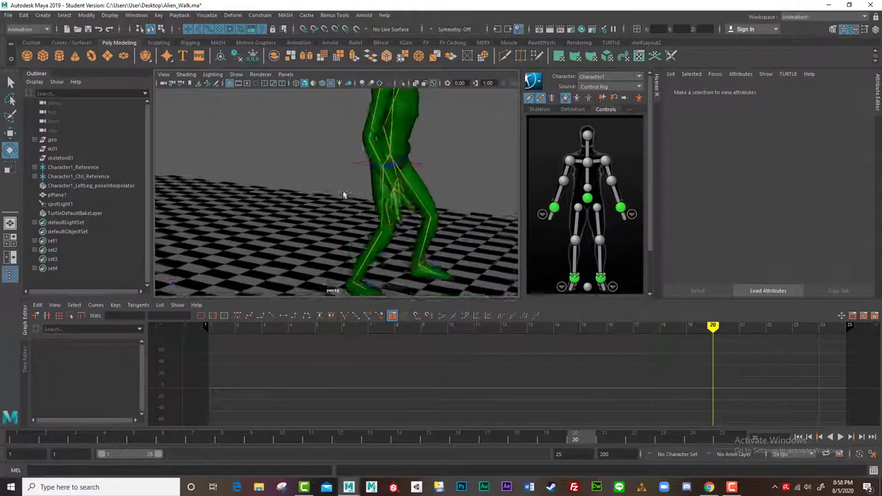
pyautogui.keyDown('alt'); pyautogui.moveTo(343, 193); pyautogui.dragTo(321, 204); pyautogui.keyUp('alt')
pyautogui.keyDown('alt'); pyautogui.moveTo(321, 204); pyautogui.dragTo(390, 249, button='right'); pyautogui.keyUp('alt')
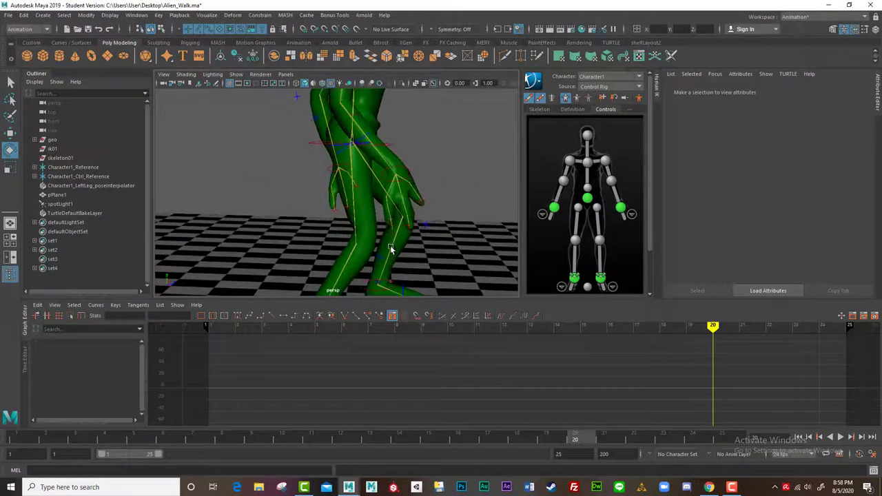
pyautogui.click(395, 171)
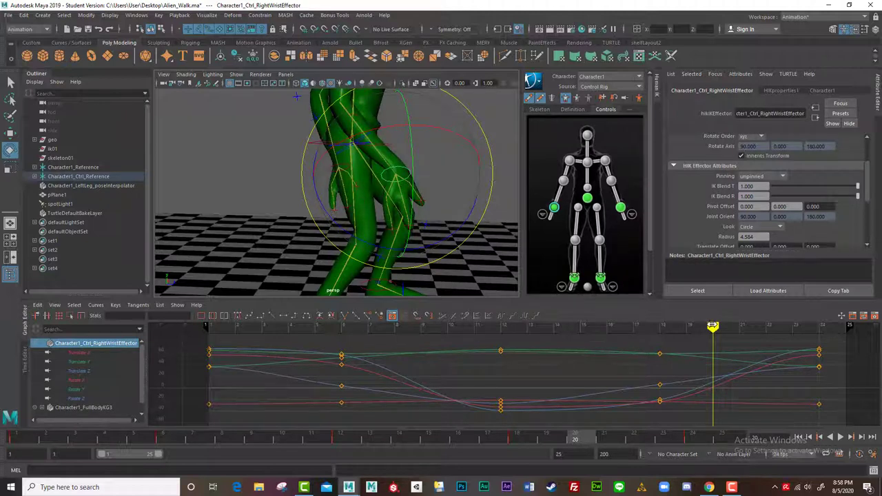
pyautogui.moveTo(712, 359); pyautogui.dragTo(419, 376)
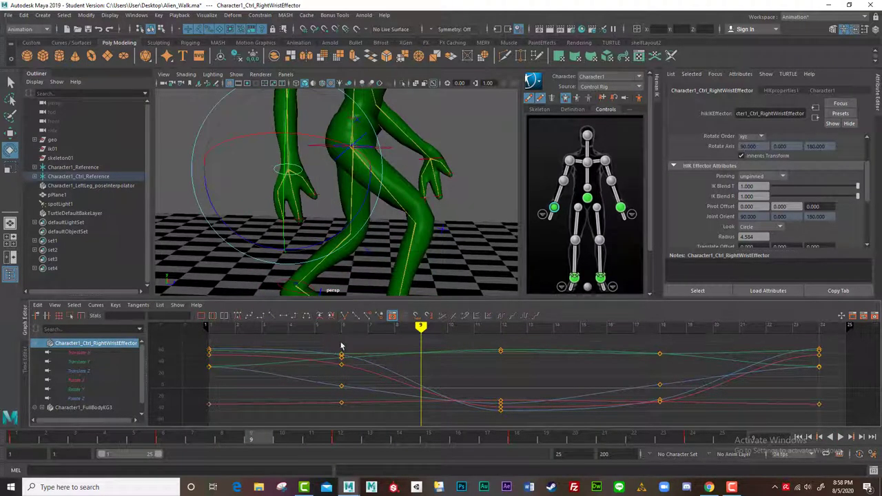
pyautogui.moveTo(421, 328)
pyautogui.mouseDown()
pyautogui.moveTo(329, 341)
pyautogui.moveTo(398, 341)
pyautogui.mouseUp()
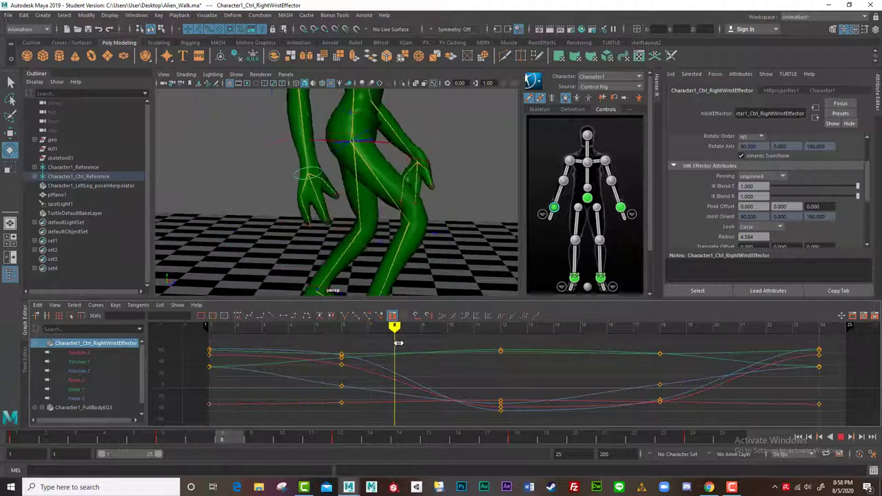
# Try rotating the right wrist at frame 8 and keying the pose, undoing the key
pyautogui.moveTo(220, 204); pyautogui.dragTo(303, 262)
pyautogui.press('s')
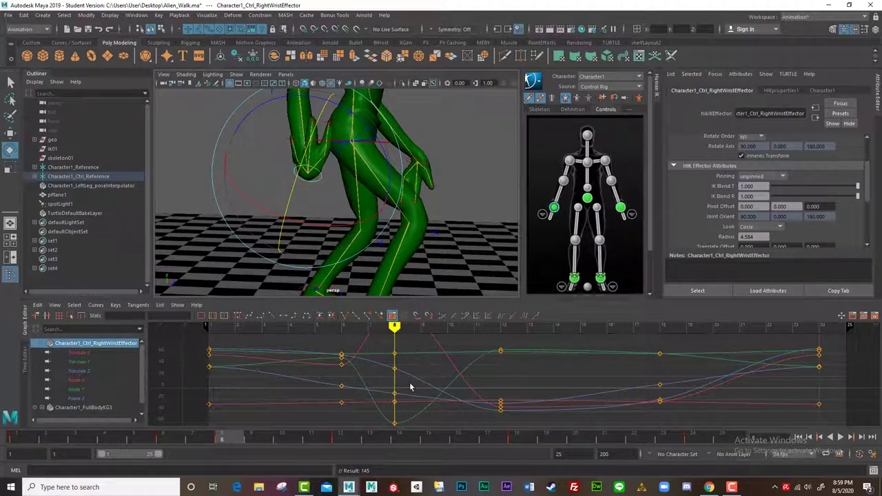
pyautogui.hotkey('ctrl', 'z')
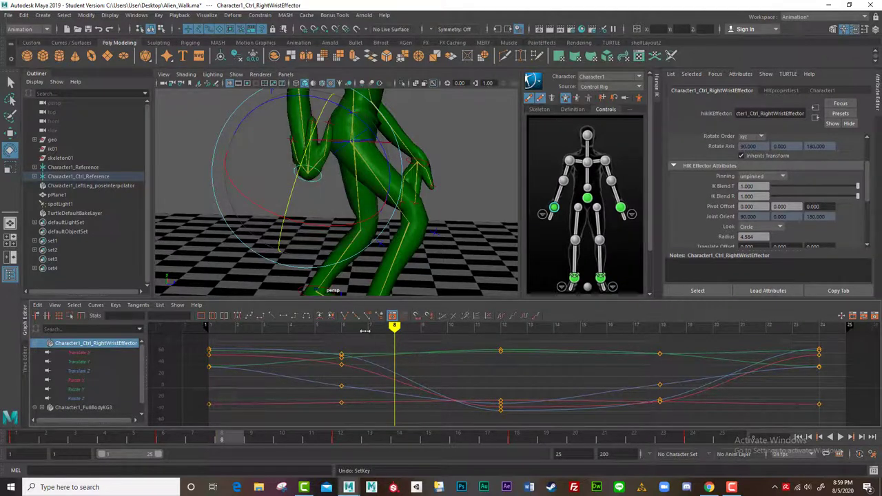
pyautogui.moveTo(394, 328)
pyautogui.mouseDown()
pyautogui.moveTo(420, 328)
pyautogui.moveTo(393, 328)
pyautogui.mouseUp()
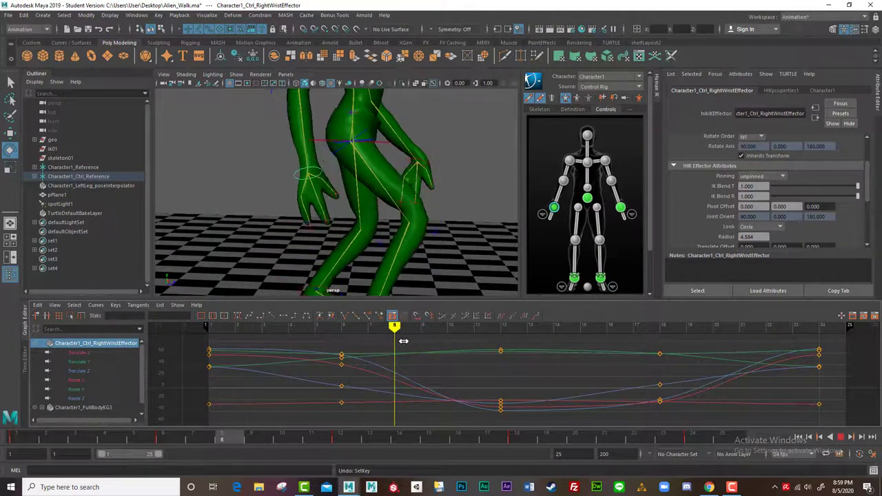
pyautogui.moveTo(316, 144); pyautogui.dragTo(351, 367)
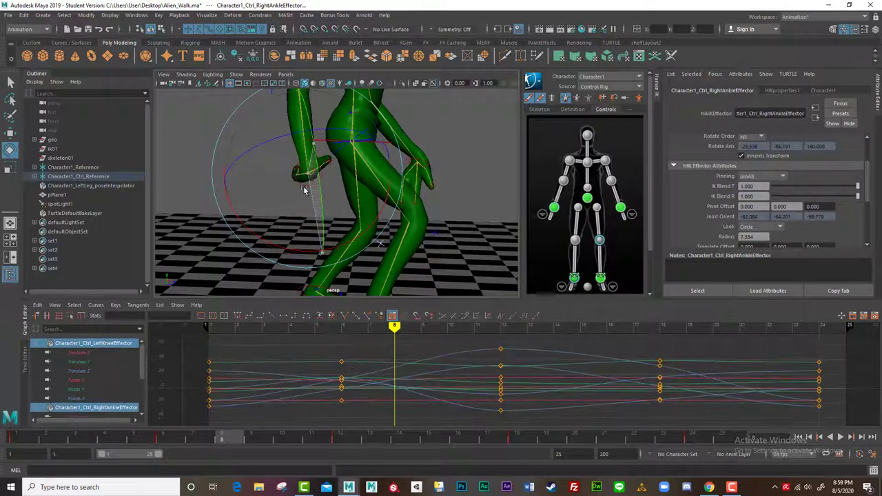
pyautogui.moveTo(316, 151); pyautogui.dragTo(330, 309)
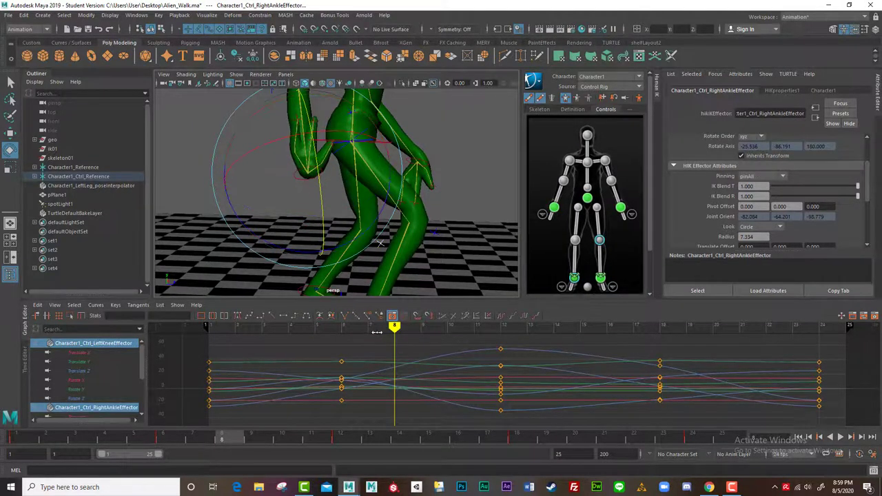
pyautogui.click(293, 174)
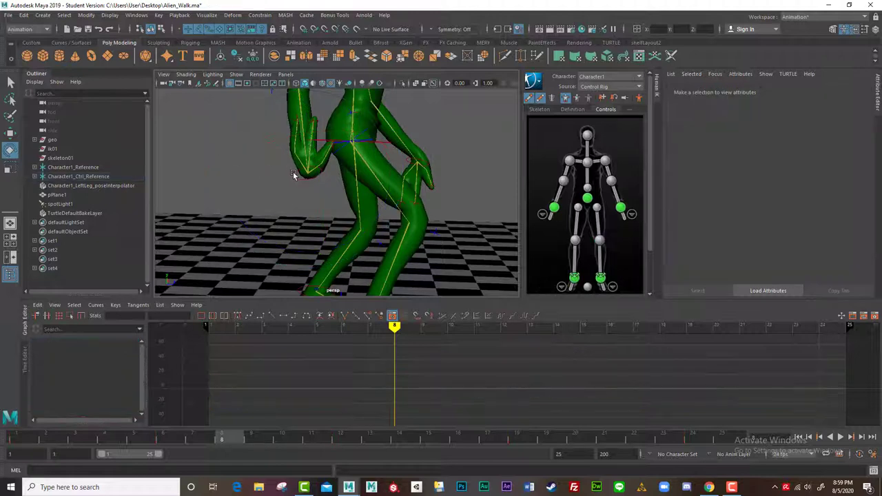
# Apply the Euler Filter to the right wrist effector's animation curves
pyautogui.click(292, 173)
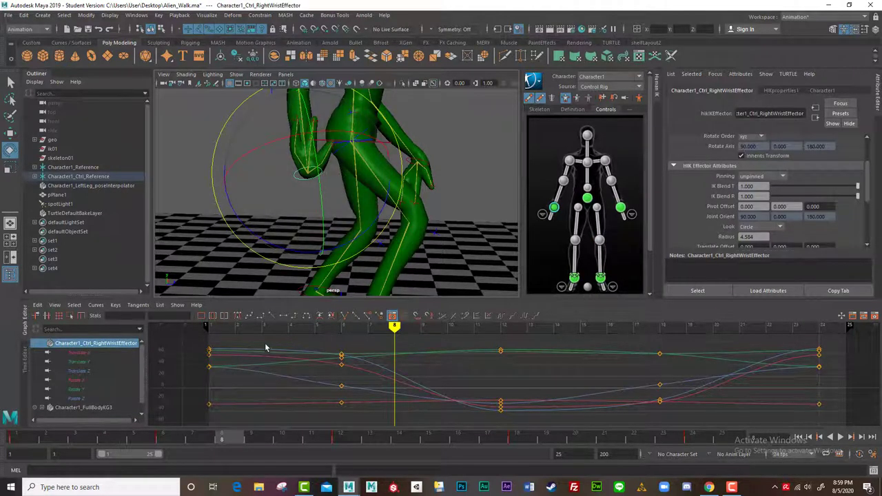
pyautogui.moveTo(225, 339); pyautogui.dragTo(698, 423)
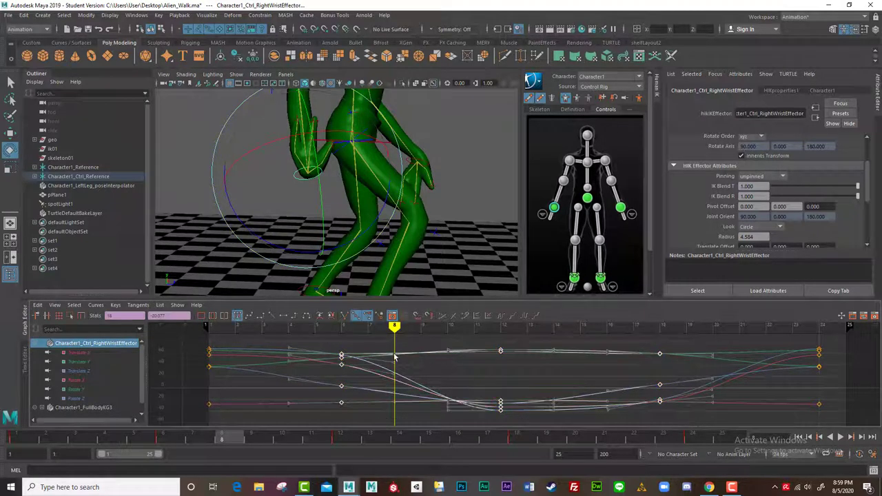
pyautogui.click(96, 308)
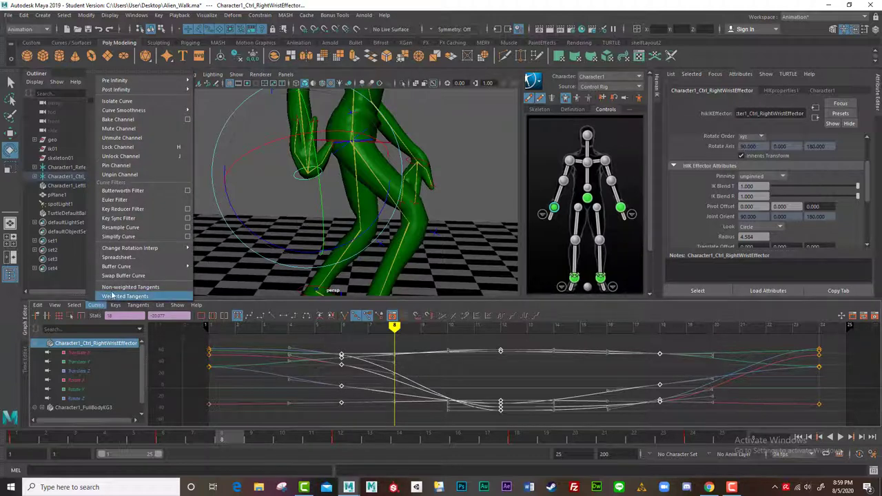
pyautogui.click(133, 201)
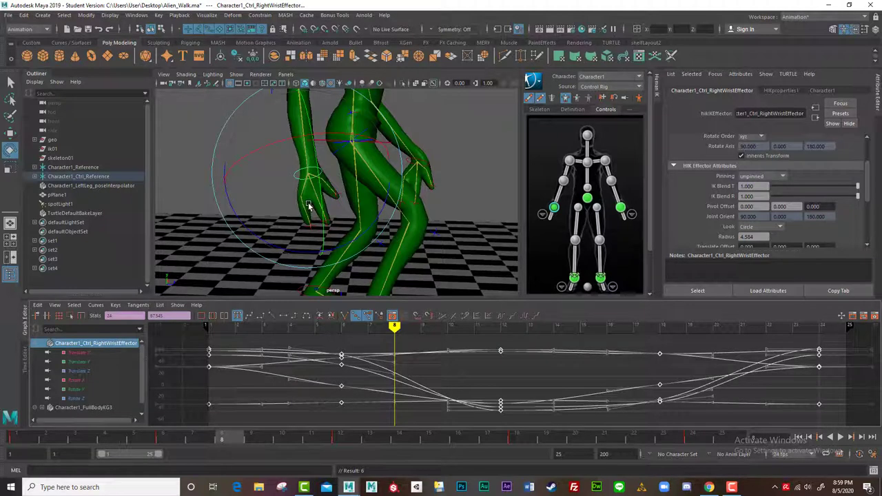
pyautogui.click(357, 348)
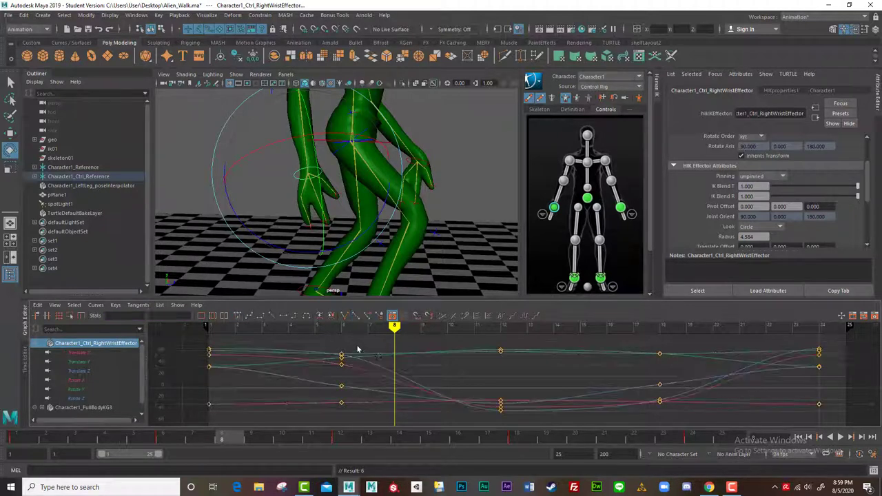
# Examine the walk poses at frames 6 and 12, looking closely at the planted front foot
pyautogui.moveTo(394, 330)
pyautogui.mouseDown()
pyautogui.moveTo(313, 333)
pyautogui.moveTo(624, 326)
pyautogui.moveTo(309, 331)
pyautogui.moveTo(637, 331)
pyautogui.moveTo(343, 352)
pyautogui.mouseUp()
pyautogui.scroll(-6, 383, 377)
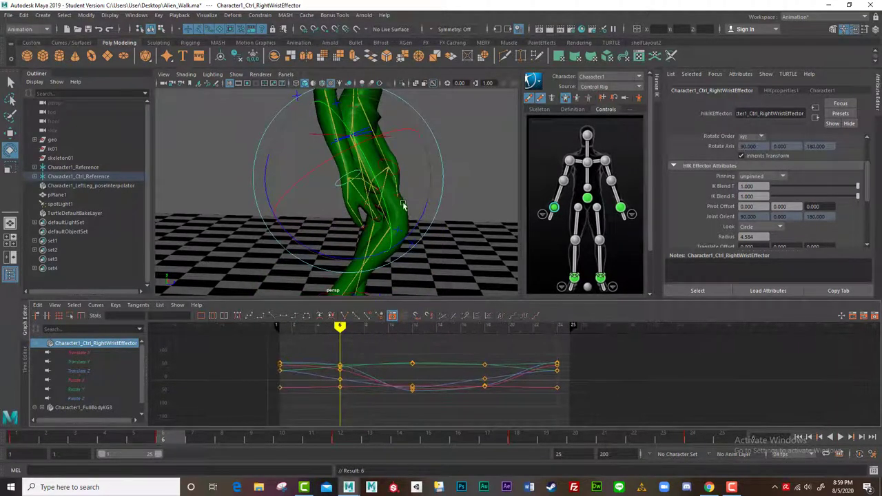
pyautogui.keyDown('alt'); pyautogui.moveTo(403, 204); pyautogui.dragTo(460, 200); pyautogui.keyUp('alt')
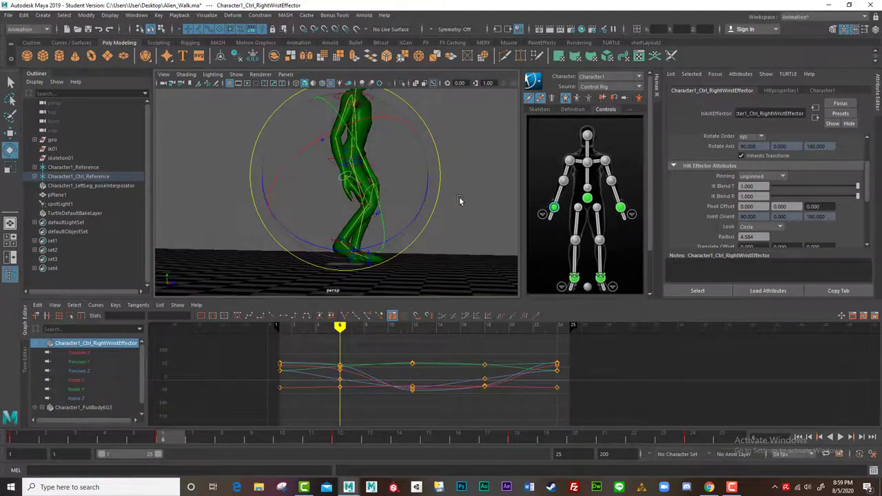
pyautogui.moveTo(340, 328)
pyautogui.mouseDown()
pyautogui.moveTo(496, 337)
pyautogui.moveTo(312, 345)
pyautogui.moveTo(340, 332)
pyautogui.moveTo(421, 330)
pyautogui.moveTo(413, 330)
pyautogui.mouseUp()
pyautogui.scroll(3, 433, 265)
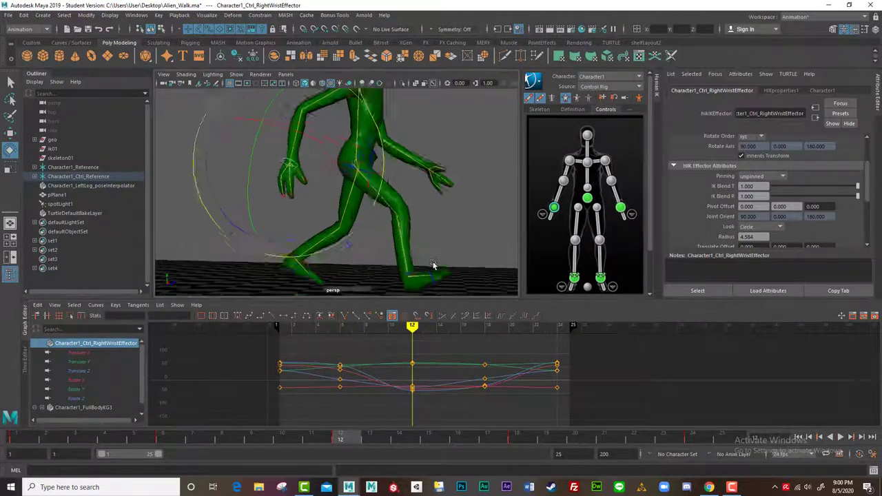
pyautogui.scroll(2, 433, 265)
pyautogui.keyDown('alt'); pyautogui.moveTo(413, 255); pyautogui.dragTo(335, 203, button='middle'); pyautogui.keyUp('alt')
pyautogui.keyDown('alt'); pyautogui.moveTo(310, 216); pyautogui.dragTo(315, 226); pyautogui.keyUp('alt')
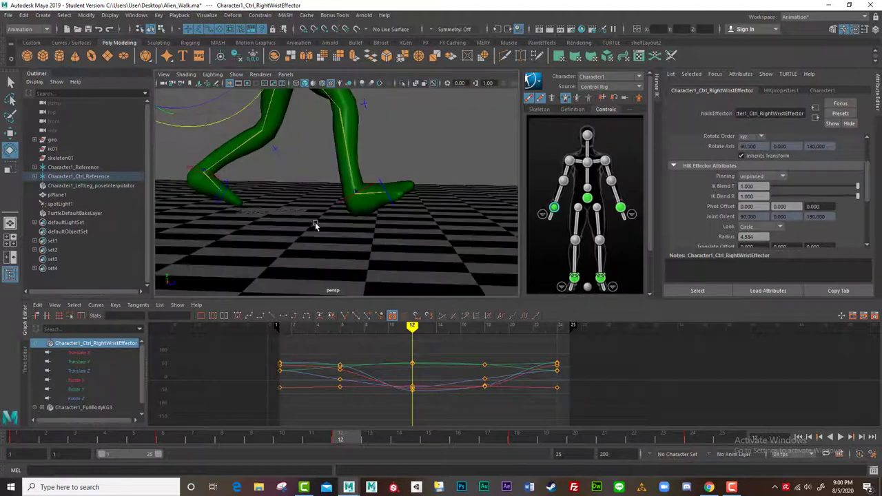
pyautogui.scroll(3, 312, 228)
pyautogui.scroll(4, 338, 234)
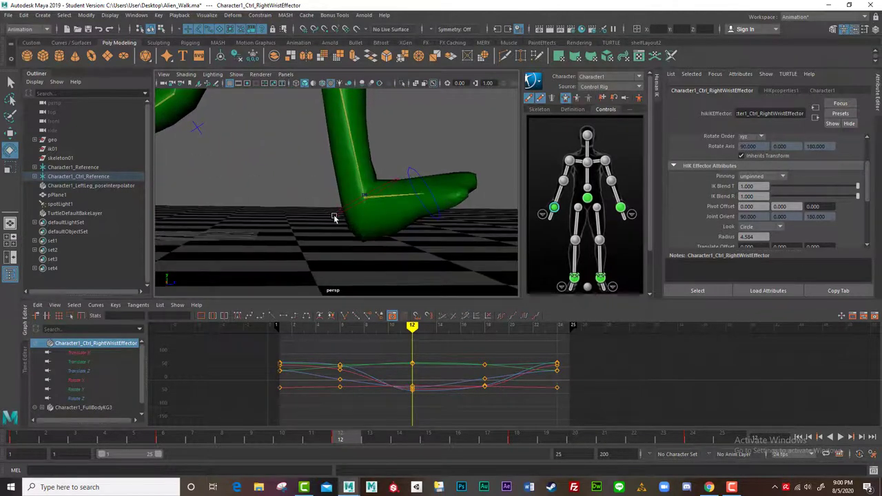
# In Body Part keying mode, rotate the right ankle at frame 14 so the foot lies flat on the floor, and key it
pyautogui.click(342, 214)
pyautogui.moveTo(493, 338)
pyautogui.mouseDown()
pyautogui.moveTo(485, 339)
pyautogui.moveTo(641, 349)
pyautogui.moveTo(473, 351)
pyautogui.moveTo(541, 351)
pyautogui.mouseUp()
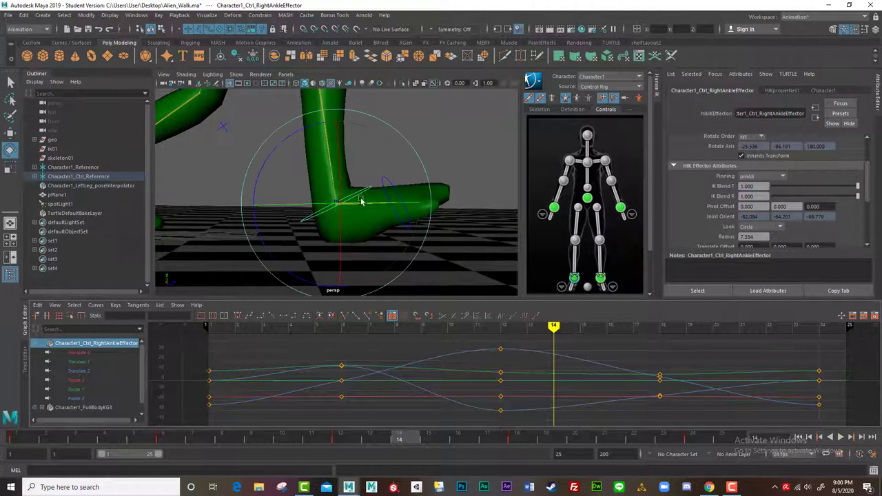
pyautogui.moveTo(292, 143); pyautogui.dragTo(324, 205)
pyautogui.hotkey('ctrl', 'z')
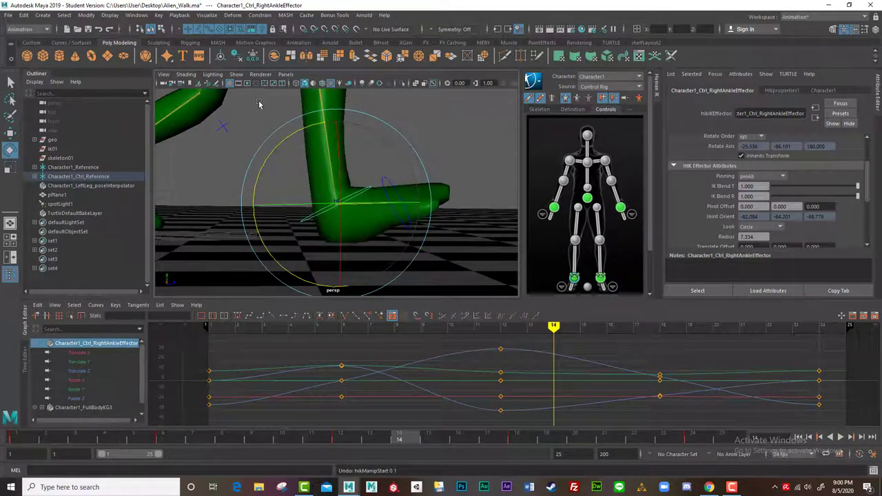
pyautogui.scroll(-5, 298, 190)
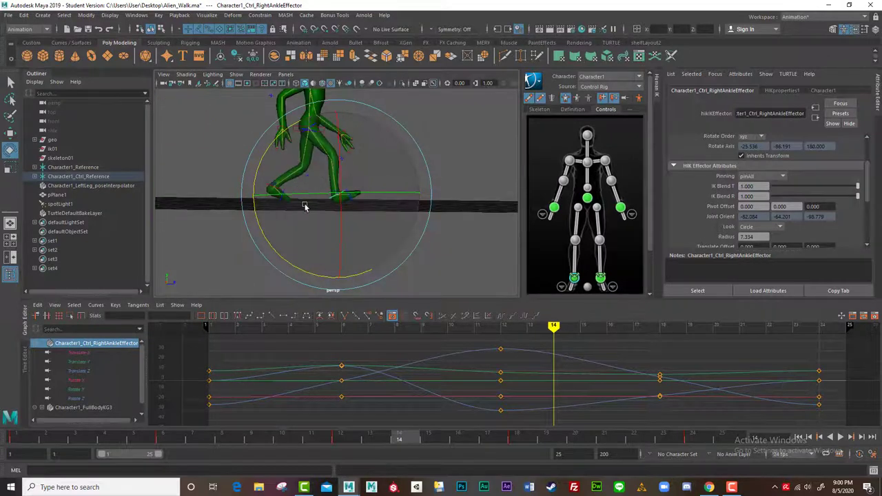
pyautogui.scroll(5, 305, 207)
pyautogui.click(578, 98)
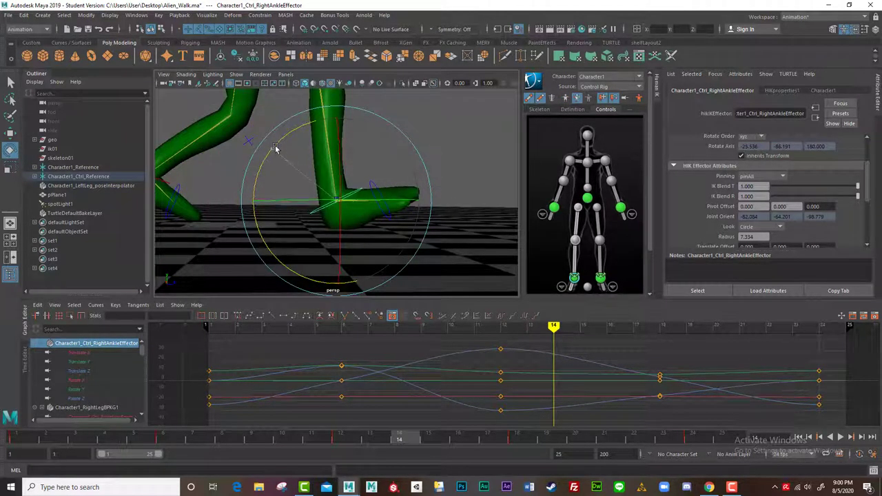
pyautogui.moveTo(273, 148); pyautogui.dragTo(306, 137)
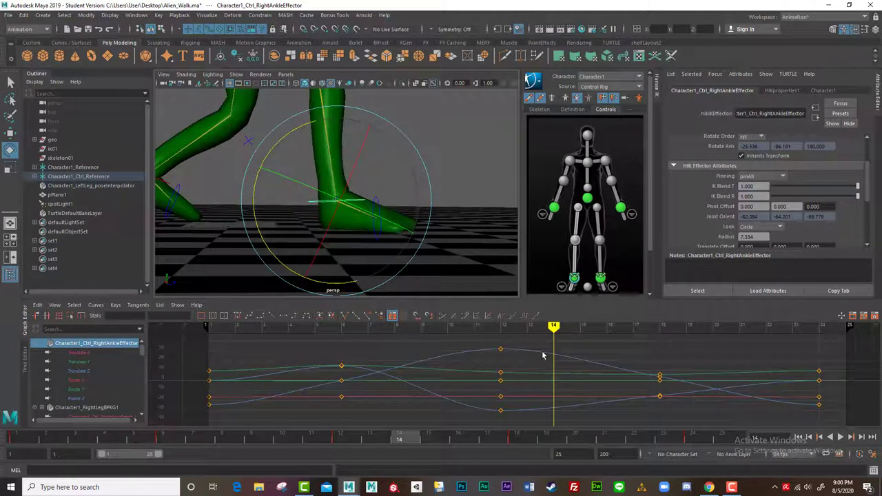
pyautogui.press('s')
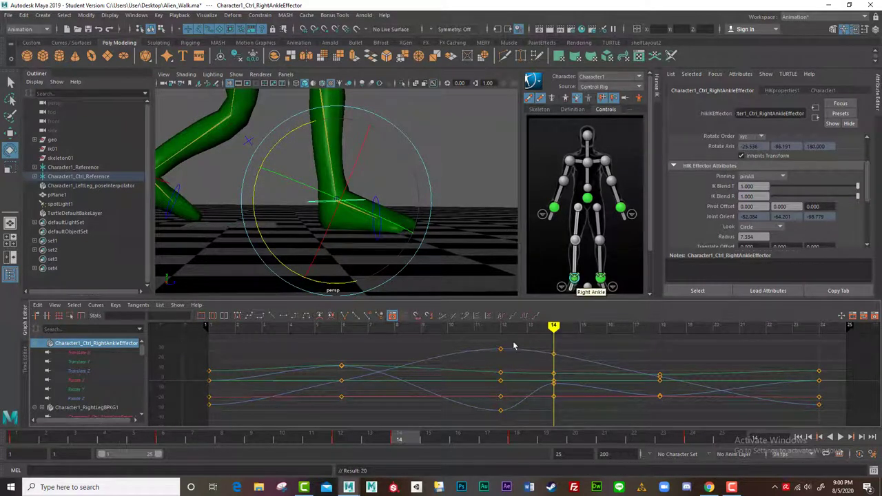
# Rotate the left ankle at frame 3 so the front foot's toes come down to the floor, and key it
pyautogui.moveTo(554, 331)
pyautogui.mouseDown()
pyautogui.moveTo(478, 339)
pyautogui.moveTo(588, 345)
pyautogui.moveTo(465, 346)
pyautogui.moveTo(627, 348)
pyautogui.moveTo(172, 354)
pyautogui.moveTo(183, 332)
pyautogui.moveTo(253, 335)
pyautogui.mouseUp()
pyautogui.click(326, 208)
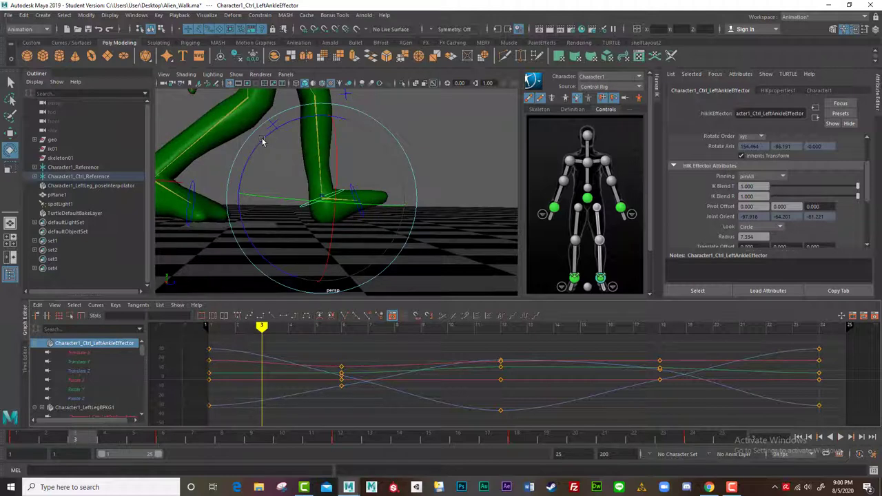
pyautogui.moveTo(262, 141); pyautogui.dragTo(308, 139)
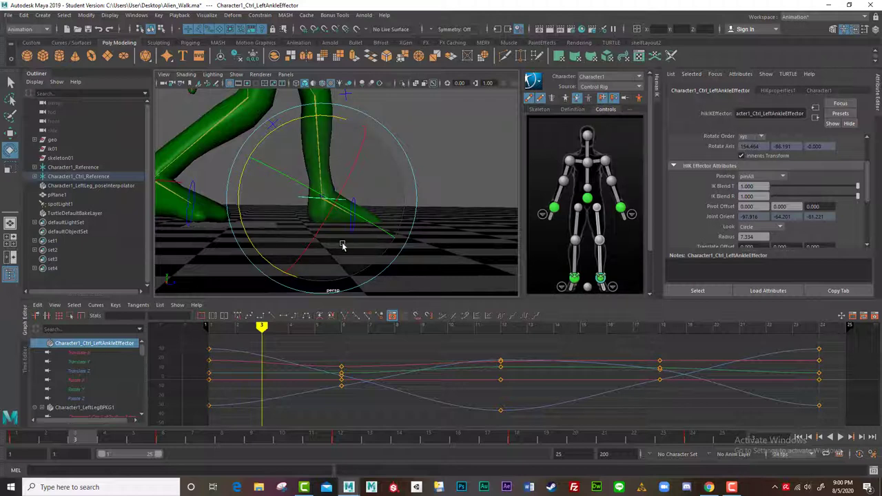
pyautogui.press('s')
pyautogui.moveTo(259, 326)
pyautogui.mouseDown()
pyautogui.moveTo(210, 335)
pyautogui.moveTo(345, 354)
pyautogui.moveTo(443, 354)
pyautogui.moveTo(262, 356)
pyautogui.mouseUp()
pyautogui.press('e')
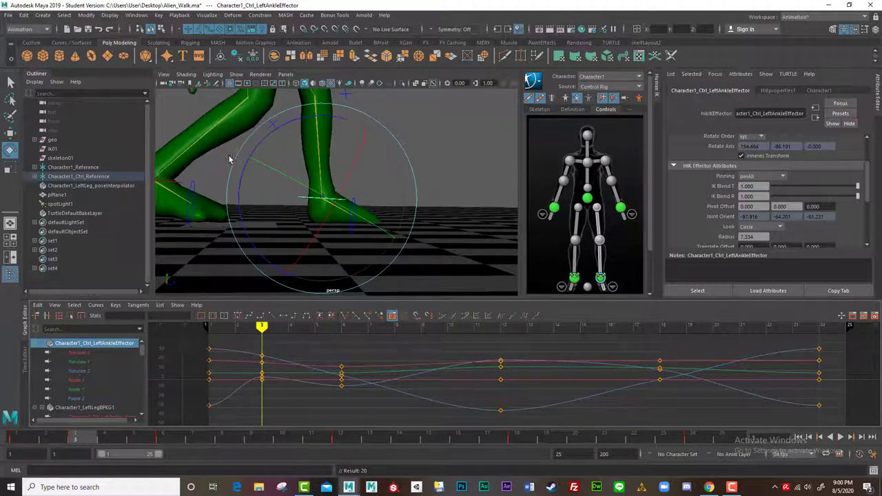
# Compare the left ankle effector's Translate X, Y and Z curves one at a time, ending with Translate Y isolated
pyautogui.click(270, 188)
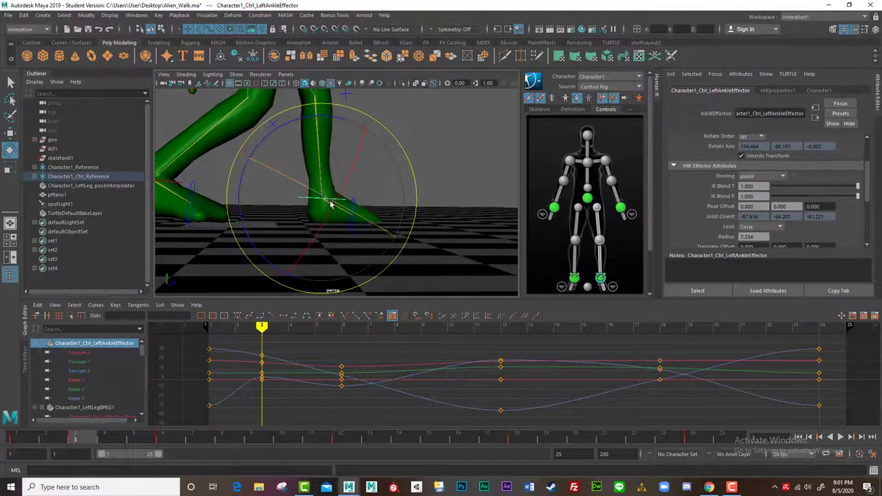
pyautogui.click(76, 362)
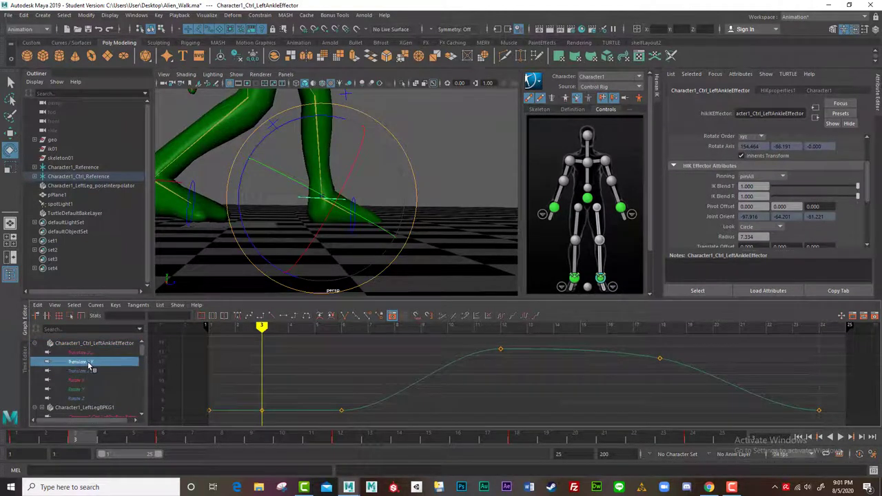
pyautogui.click(87, 370)
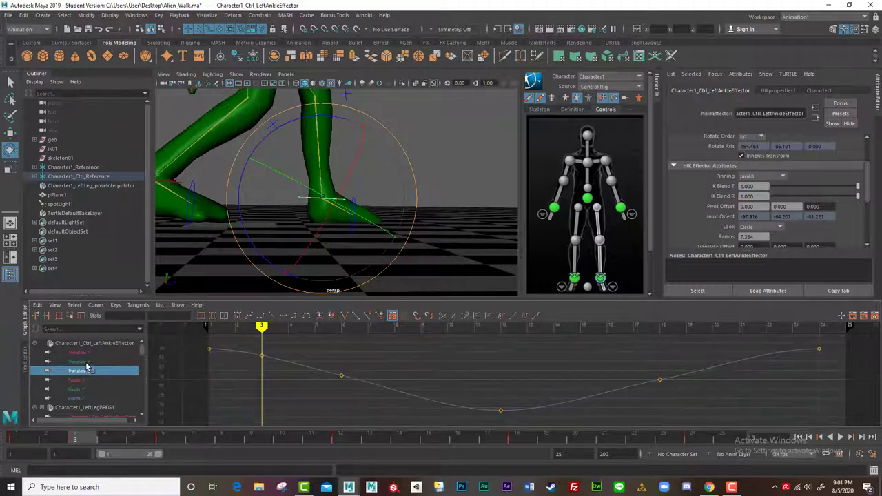
pyautogui.click(86, 352)
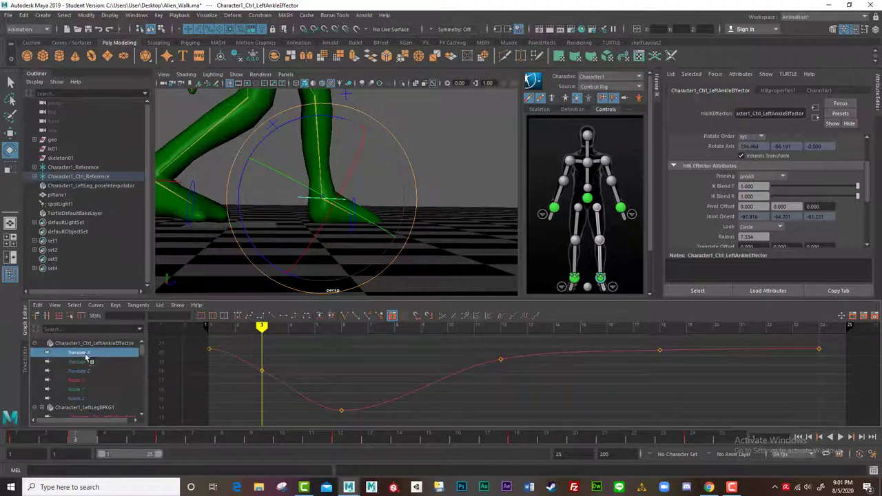
pyautogui.click(87, 362)
pyautogui.click(86, 371)
pyautogui.click(79, 354)
pyautogui.click(79, 361)
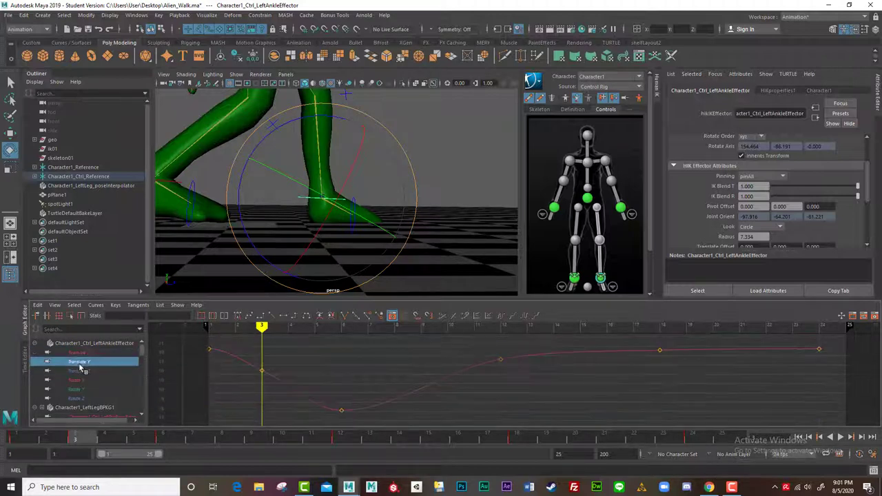
pyautogui.click(80, 370)
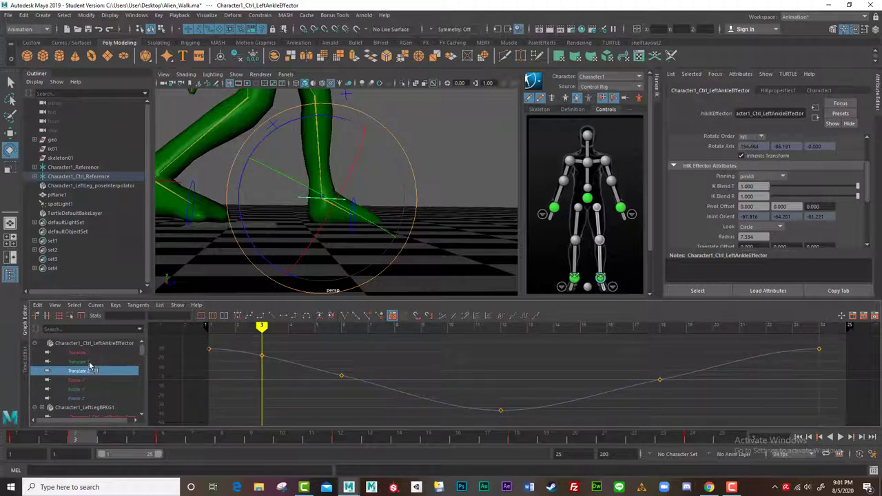
pyautogui.click(90, 362)
# Scrub the walk between frames 3 and 12, checking the left foot's lift against its Translate Y curve
pyautogui.moveTo(260, 330)
pyautogui.mouseDown()
pyautogui.moveTo(232, 329)
pyautogui.moveTo(326, 333)
pyautogui.moveTo(340, 343)
pyautogui.moveTo(448, 326)
pyautogui.moveTo(348, 337)
pyautogui.moveTo(366, 329)
pyautogui.moveTo(447, 329)
pyautogui.mouseUp()
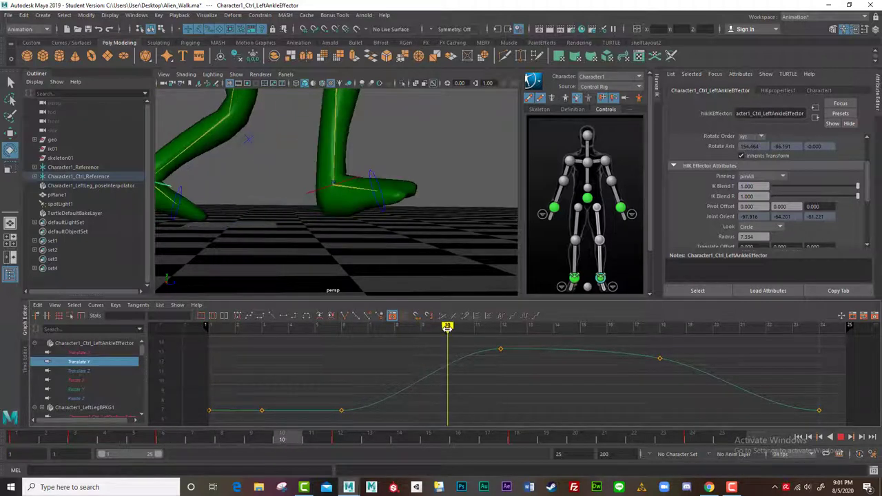
pyautogui.keyDown('alt'); pyautogui.moveTo(254, 222); pyautogui.dragTo(330, 220); pyautogui.keyUp('alt')
pyautogui.keyDown('alt'); pyautogui.moveTo(331, 220); pyautogui.dragTo(366, 217, button='middle'); pyautogui.keyUp('alt')
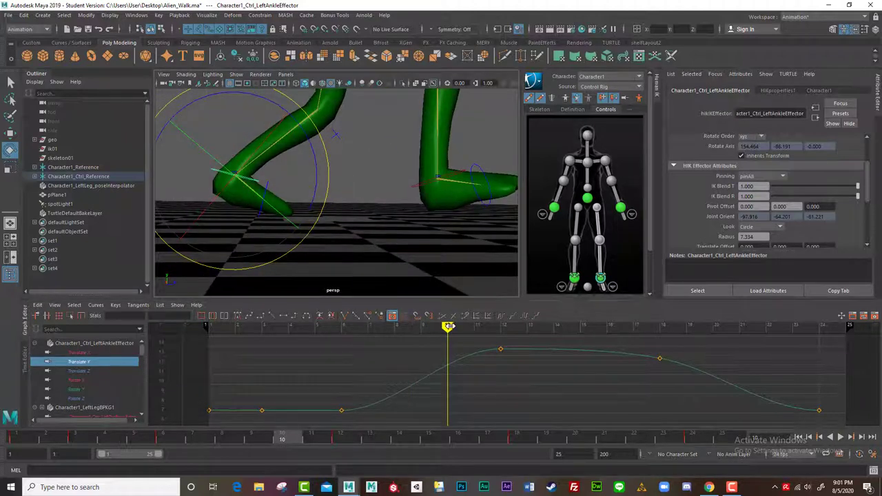
pyautogui.moveTo(448, 326); pyautogui.dragTo(345, 349)
pyautogui.hotkey('alt', '.')
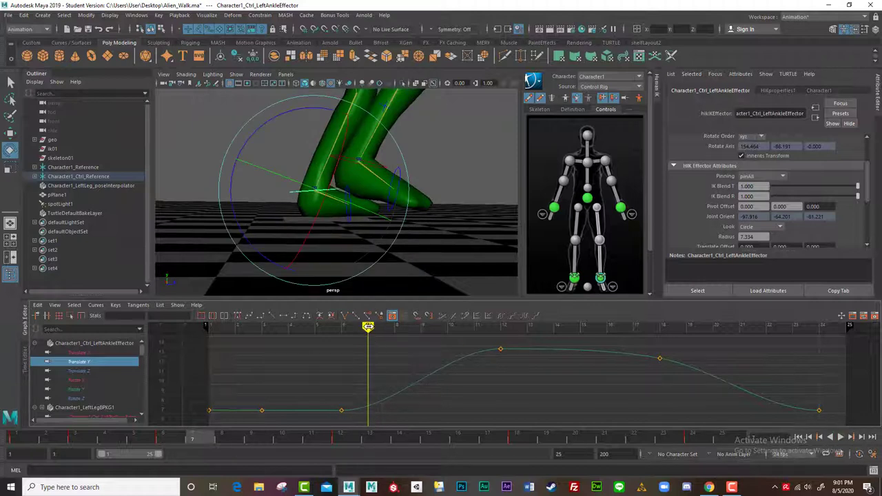
pyautogui.moveTo(367, 326)
pyautogui.mouseDown()
pyautogui.moveTo(797, 350)
pyautogui.moveTo(503, 351)
pyautogui.mouseUp()
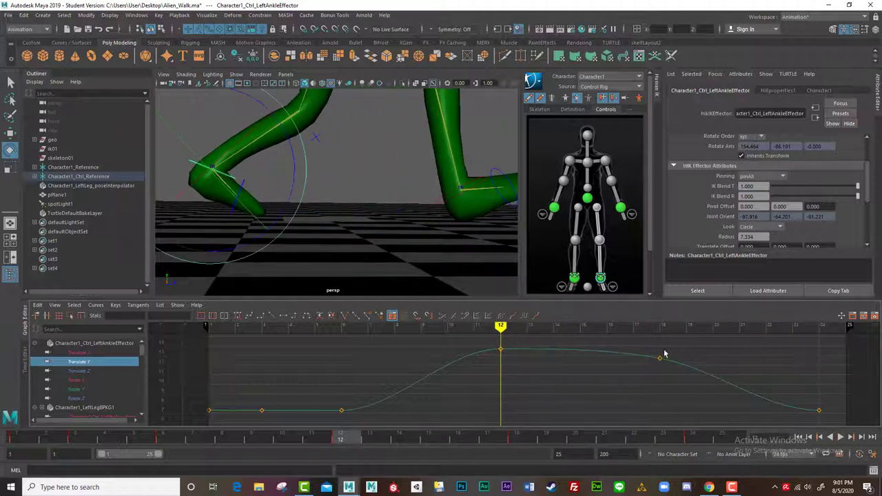
# Inspect the time and value of the left ankle's Translate Y keys at frames 12 and 18
pyautogui.keyDown('alt'); pyautogui.moveTo(551, 368); pyautogui.dragTo(375, 381, button='middle'); pyautogui.keyUp('alt')
pyautogui.moveTo(410, 383)
pyautogui.keyDown('alt'); pyautogui.mouseDown(button='right')
pyautogui.moveTo(433, 386)
pyautogui.moveTo(397, 383)
pyautogui.mouseUp(button='right'); pyautogui.keyUp('alt')
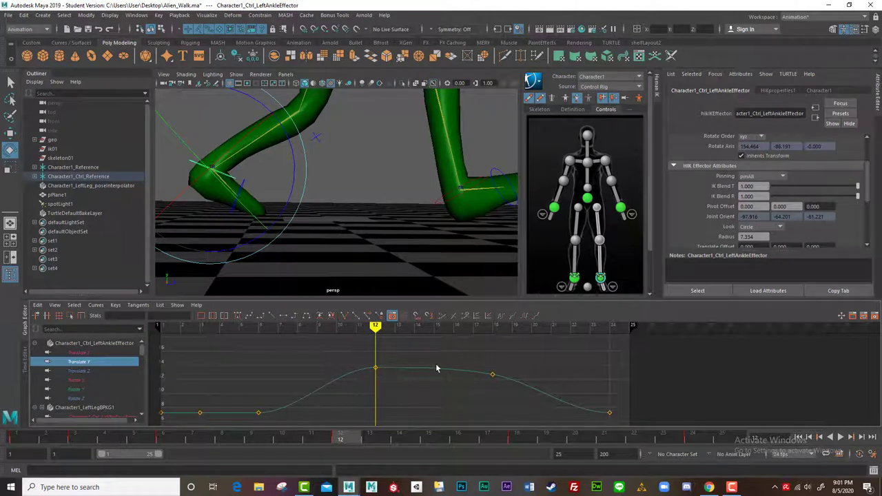
pyautogui.keyDown('alt'); pyautogui.moveTo(474, 370); pyautogui.dragTo(350, 375, button='middle'); pyautogui.keyUp('alt')
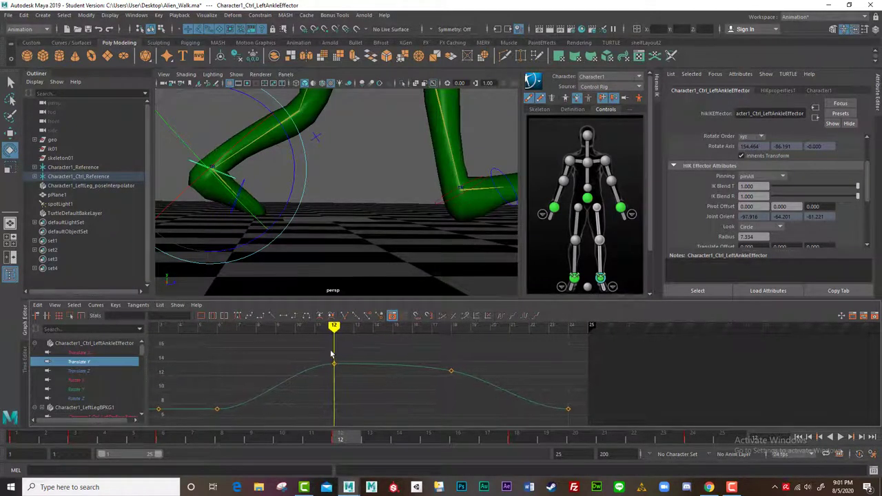
pyautogui.click(333, 364)
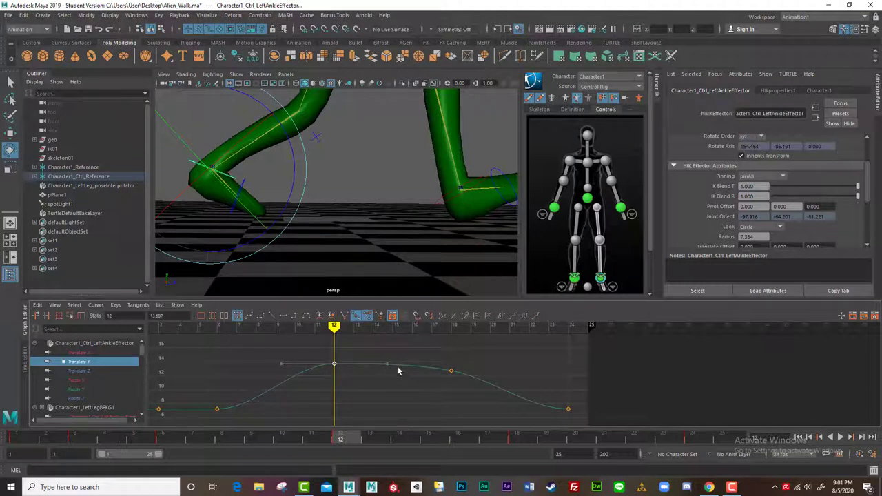
pyautogui.click(359, 383)
pyautogui.click(334, 365)
pyautogui.click(451, 373)
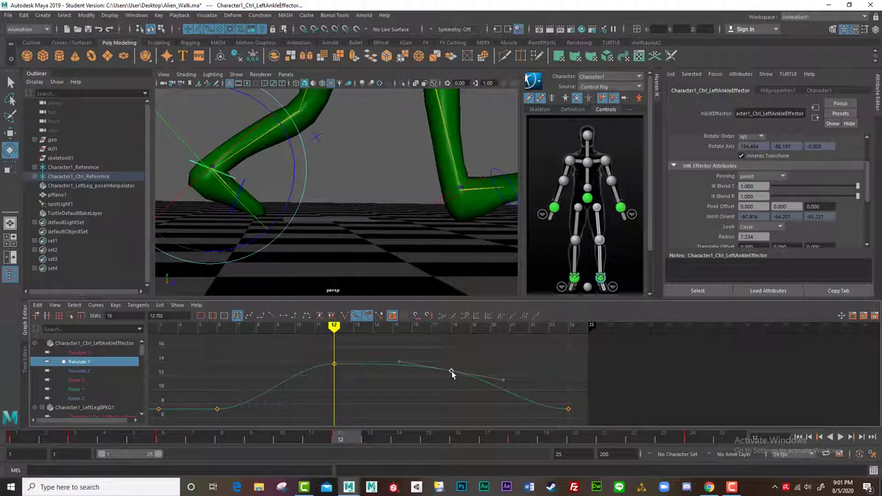
pyautogui.doubleClick(111, 316)
pyautogui.write('18')
pyautogui.press('Tab')
pyautogui.press('Return')
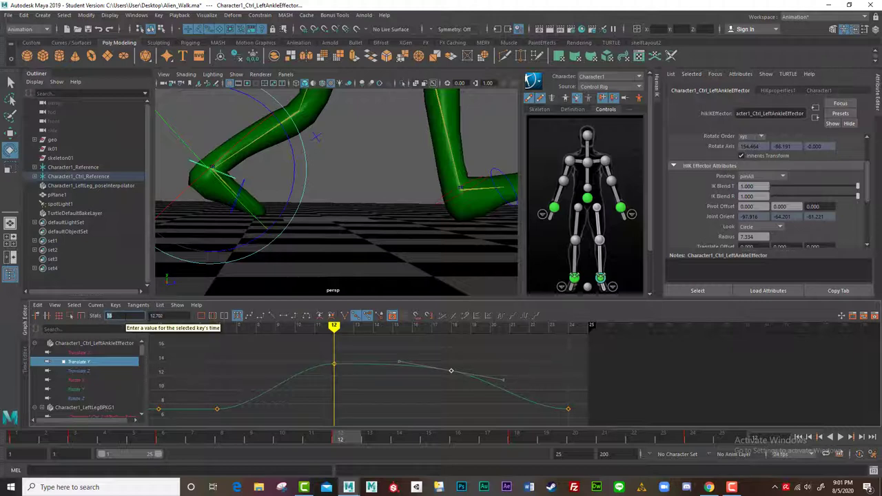
pyautogui.write('15')
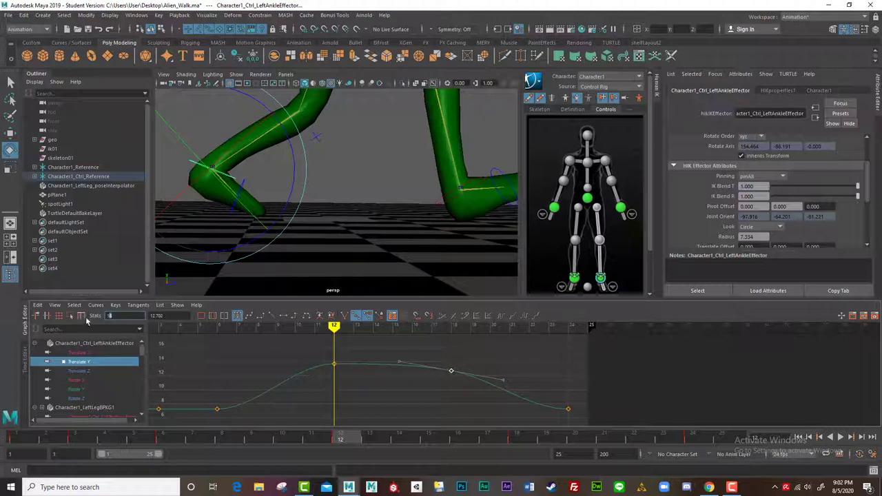
pyautogui.moveTo(110, 316); pyautogui.dragTo(104, 315)
# Set the left ankle's Translate Y key at frame 18 to 13.687, matching the frame 12 key, and preview the motion
pyautogui.click(334, 363)
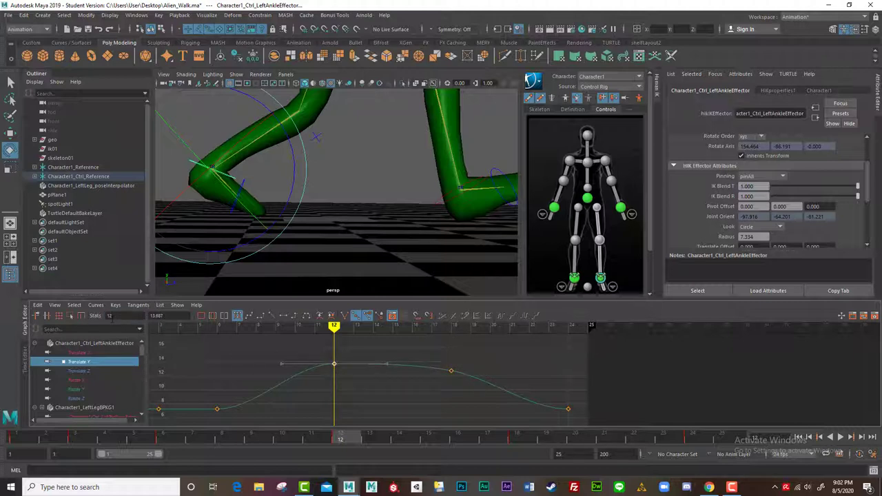
pyautogui.doubleClick(158, 315)
pyautogui.click(450, 371)
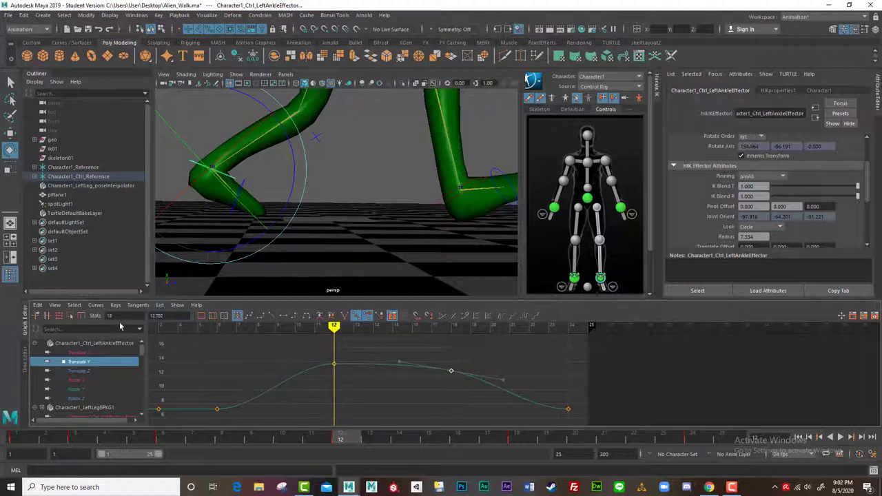
pyautogui.doubleClick(164, 316)
pyautogui.write('13.687')
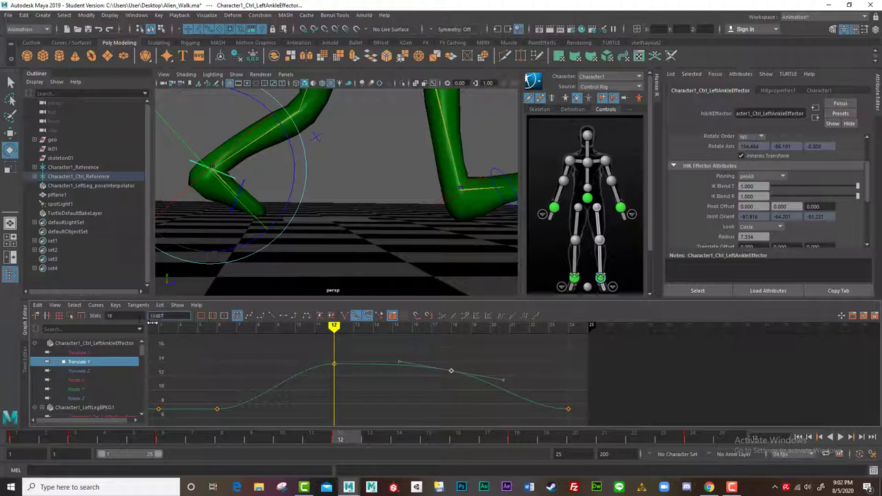
pyautogui.press('Return')
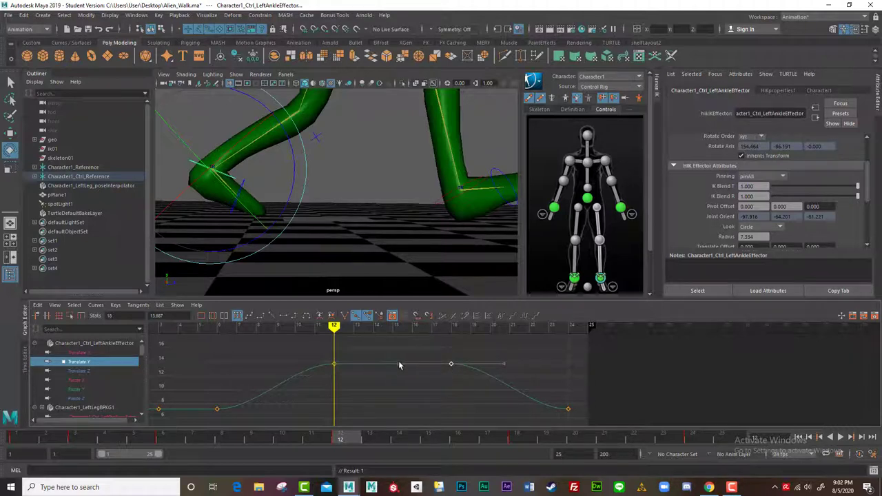
pyautogui.moveTo(166, 315); pyautogui.dragTo(148, 316)
pyautogui.press('Tab')
pyautogui.hotkey('alt', 'v')
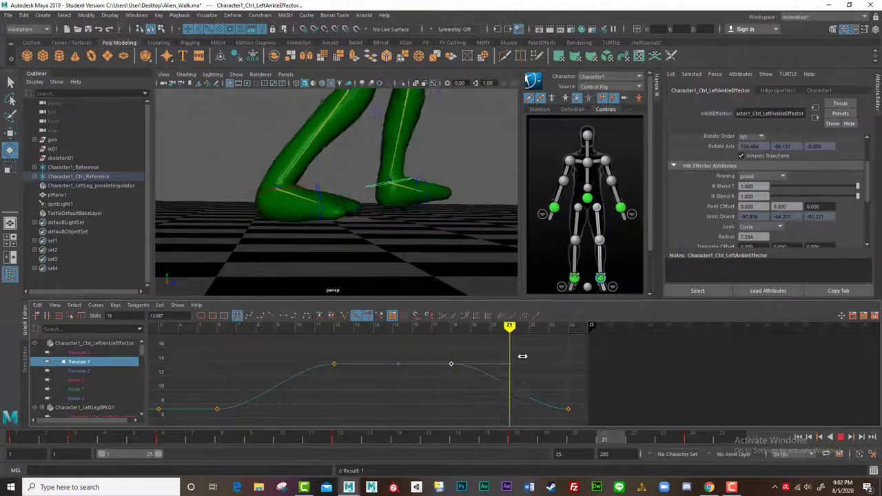
pyautogui.hotkey('alt', 'v')
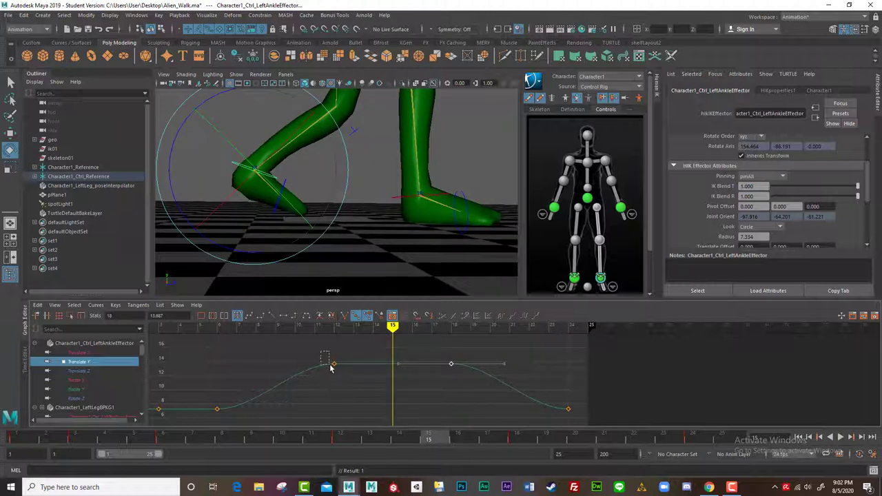
# Try to arch the left ankle's Translate Y curve between frames 12 and 18 by raising the two keys' inner tangents, checking poses by scrubbing
pyautogui.moveTo(330, 367); pyautogui.dragTo(463, 386)
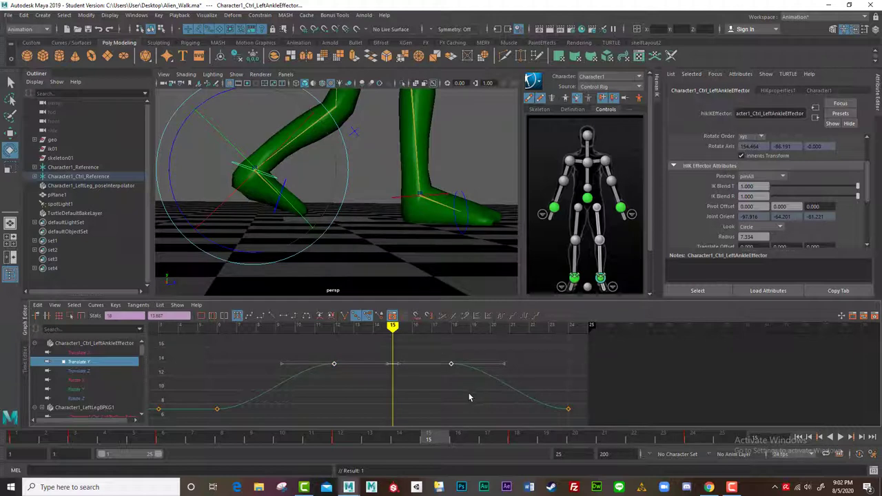
pyautogui.moveTo(370, 350); pyautogui.dragTo(394, 345)
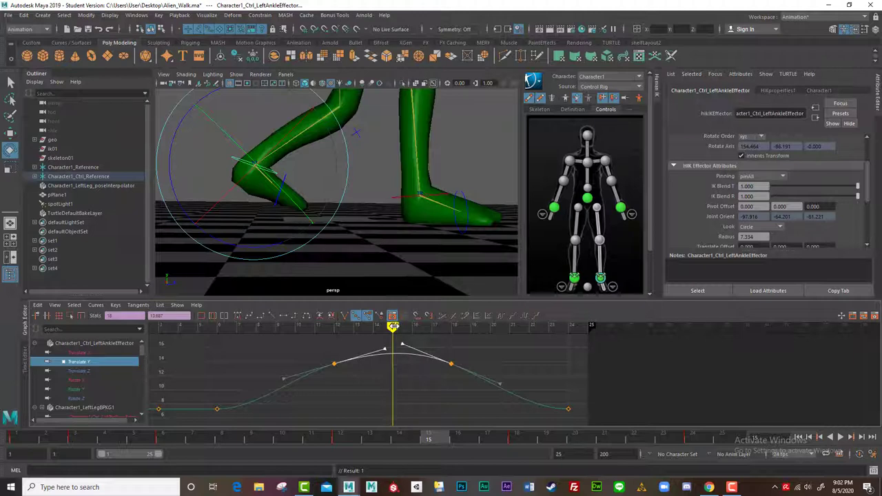
pyautogui.moveTo(392, 327)
pyautogui.mouseDown()
pyautogui.moveTo(337, 329)
pyautogui.moveTo(432, 368)
pyautogui.mouseUp()
pyautogui.moveTo(383, 347)
pyautogui.mouseDown(button='middle')
pyautogui.moveTo(384, 370)
pyautogui.moveTo(385, 343)
pyautogui.mouseUp(button='middle')
pyautogui.moveTo(385, 342)
pyautogui.mouseDown()
pyautogui.moveTo(393, 374)
pyautogui.moveTo(396, 343)
pyautogui.moveTo(392, 350)
pyautogui.mouseUp()
pyautogui.moveTo(337, 328); pyautogui.dragTo(394, 329)
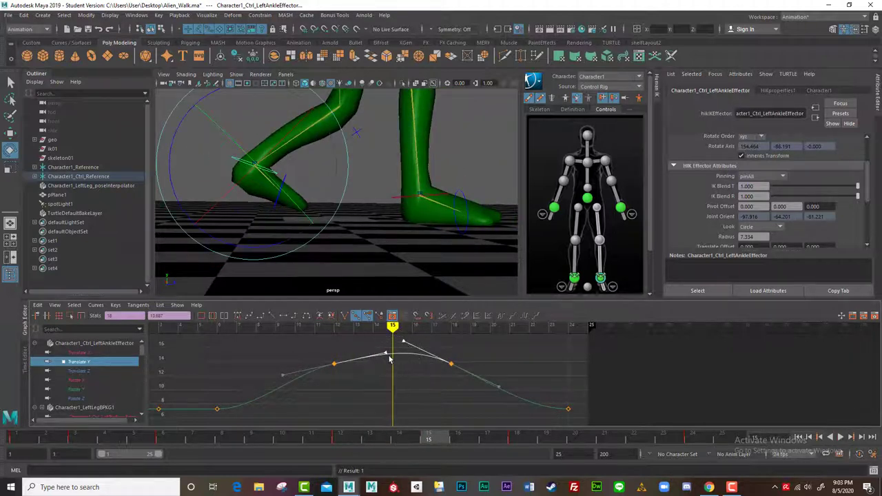
pyautogui.moveTo(390, 360)
pyautogui.mouseDown(button='middle')
pyautogui.moveTo(390, 375)
pyautogui.moveTo(394, 354)
pyautogui.mouseUp(button='middle')
pyautogui.moveTo(394, 354)
pyautogui.mouseDown()
pyautogui.moveTo(395, 340)
pyautogui.moveTo(397, 348)
pyautogui.mouseUp()
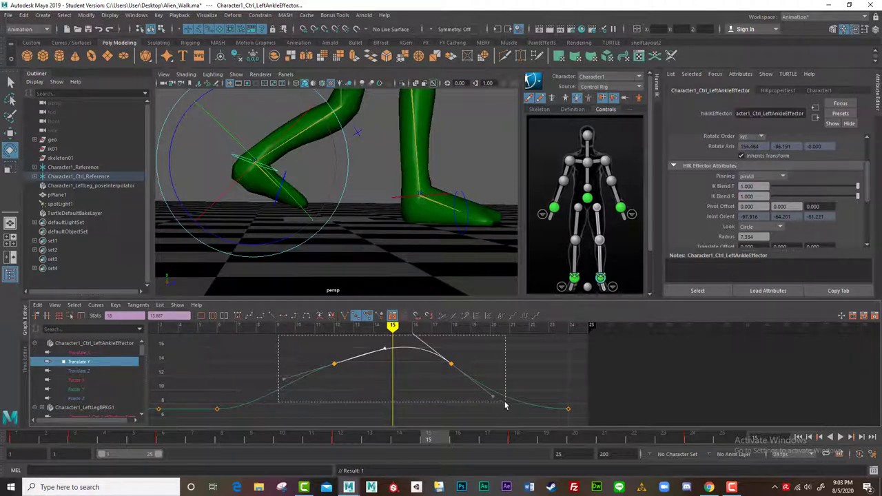
# Reset the frame 12 and 18 Translate Y keys to auto tangents, and raise their inner tangents together into a symmetrical arch
pyautogui.click(504, 350)
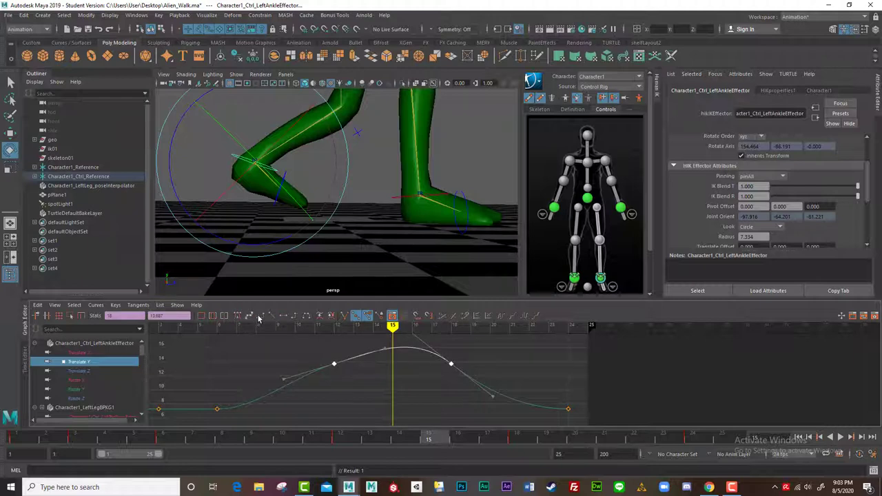
pyautogui.click(294, 315)
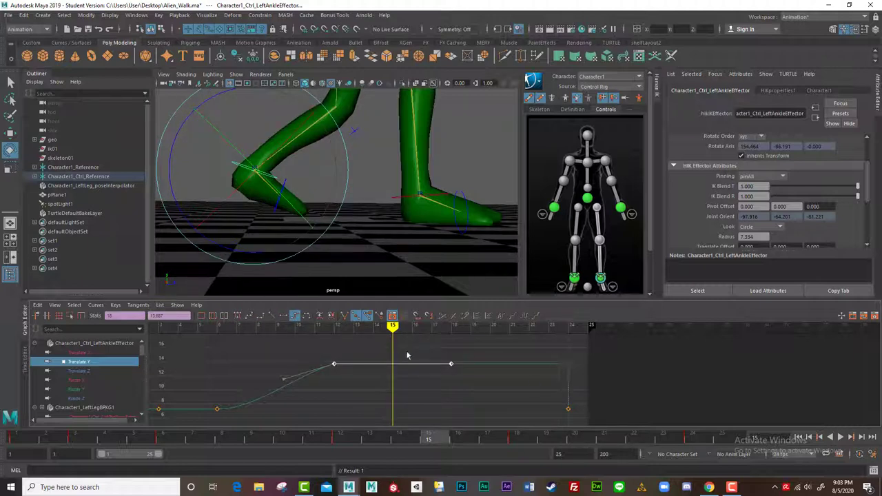
pyautogui.click(237, 315)
pyautogui.moveTo(396, 364); pyautogui.dragTo(400, 348)
# Review the left foot's swing, and raise its Translate Y key at frame 6 slightly to about 7.3
pyautogui.scroll(-3, 359, 168)
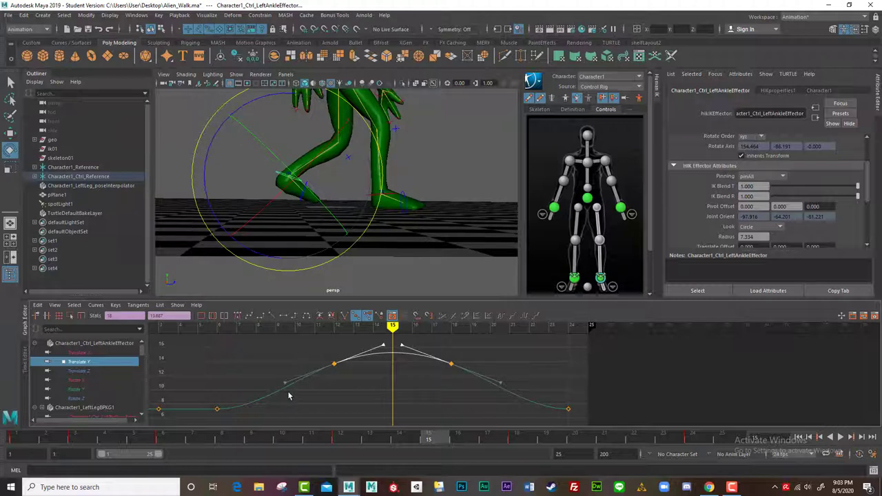
pyautogui.scroll(-5, 403, 371)
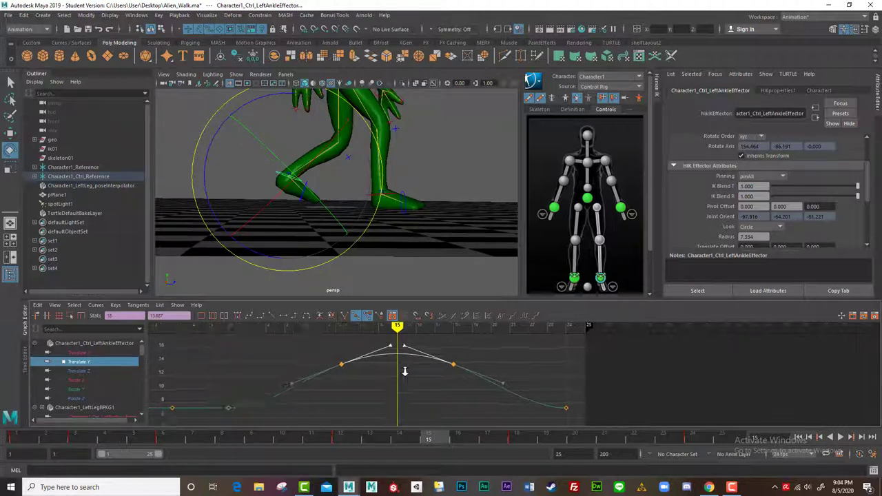
pyautogui.scroll(3, 402, 375)
pyautogui.scroll(-2, 401, 376)
pyautogui.moveTo(402, 376)
pyautogui.keyDown('alt'); pyautogui.mouseDown(button='right')
pyautogui.moveTo(426, 378)
pyautogui.moveTo(402, 374)
pyautogui.moveTo(412, 376)
pyautogui.mouseUp(button='right'); pyautogui.keyUp('alt')
pyautogui.hotkey('alt', 'v')
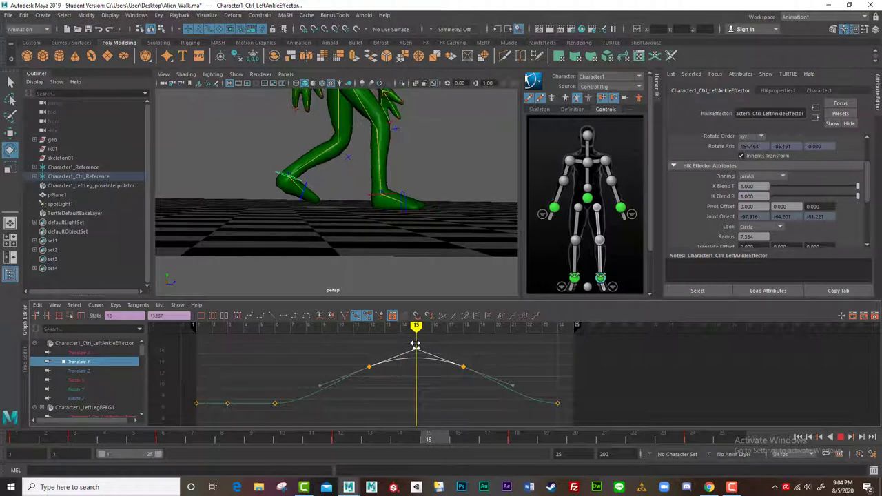
pyautogui.press('Escape')
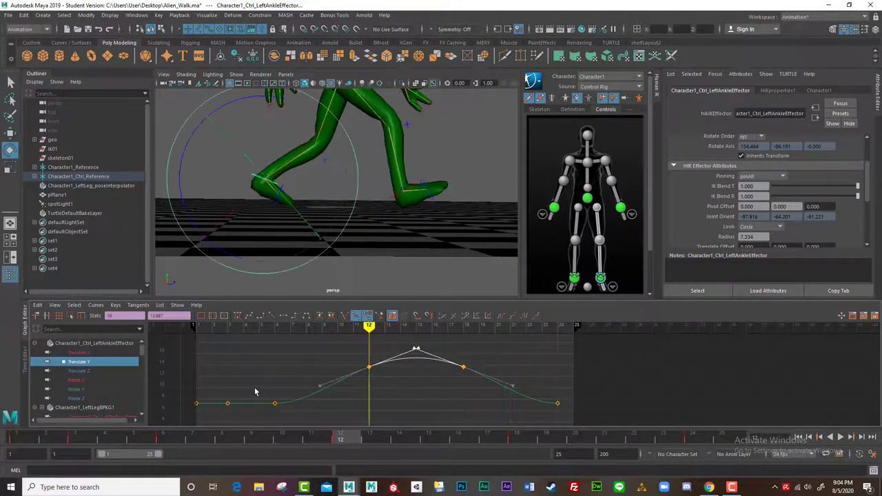
pyautogui.click(275, 405)
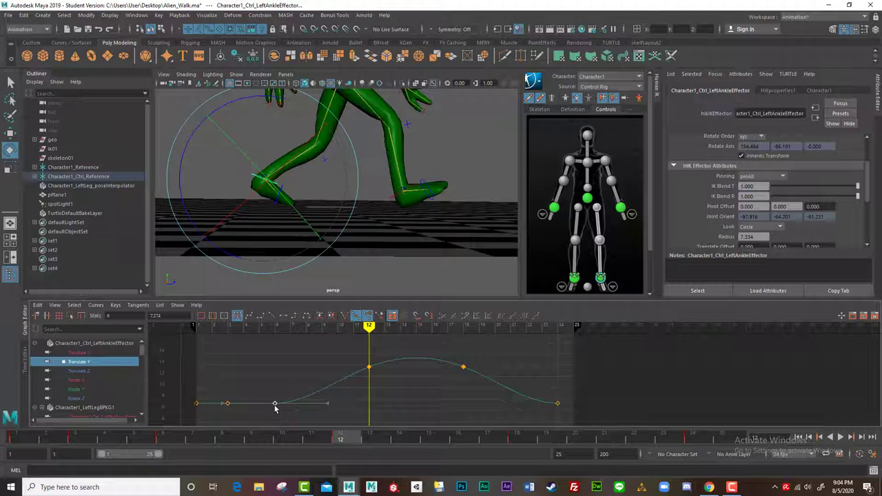
pyautogui.moveTo(275, 405); pyautogui.dragTo(275, 375)
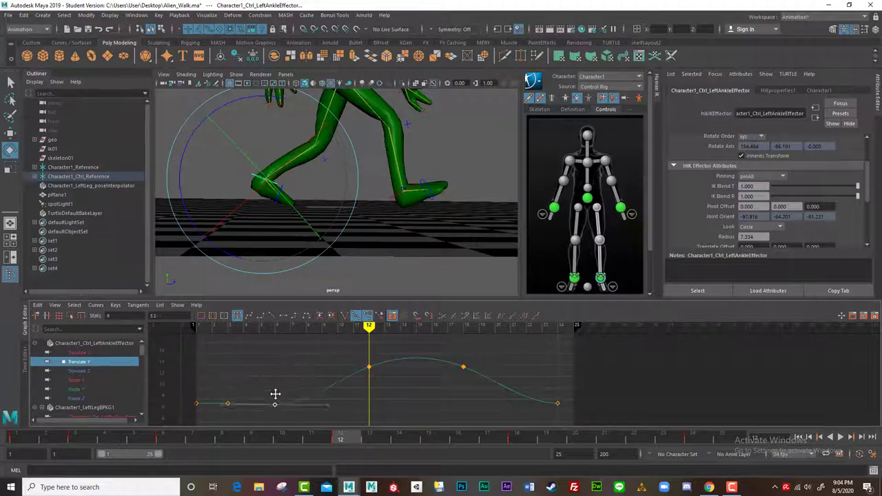
pyautogui.moveTo(275, 394); pyautogui.dragTo(256, 400, button='middle')
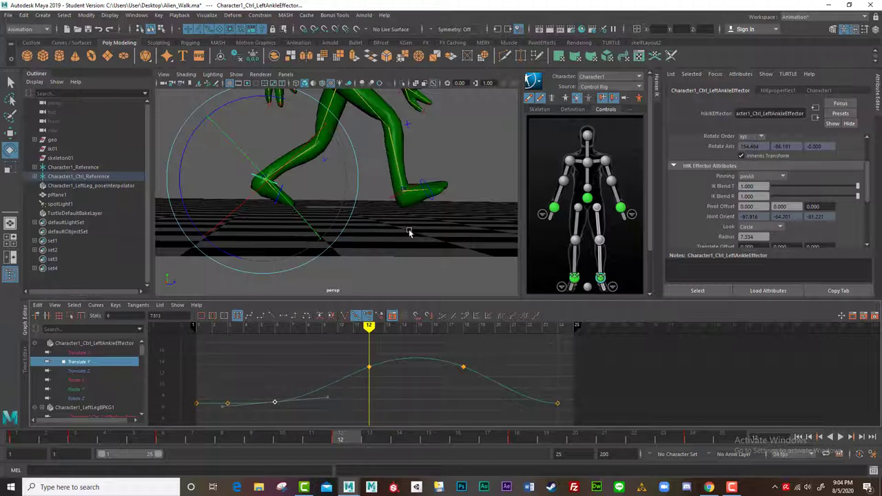
pyautogui.scroll(-3, 409, 232)
pyautogui.keyDown('alt'); pyautogui.moveTo(358, 173); pyautogui.dragTo(419, 180); pyautogui.keyUp('alt')
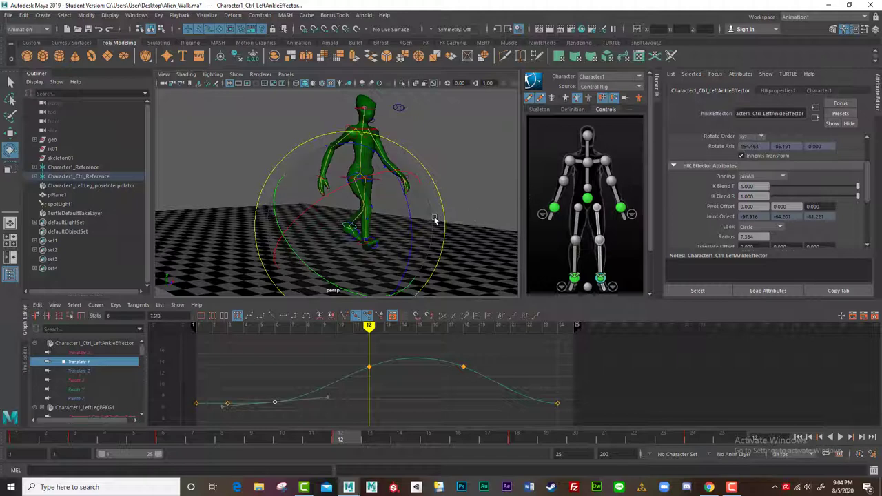
pyautogui.keyDown('alt'); pyautogui.moveTo(392, 204); pyautogui.dragTo(432, 201); pyautogui.keyUp('alt')
pyautogui.keyDown('alt'); pyautogui.moveTo(430, 198); pyautogui.dragTo(362, 203, button='right'); pyautogui.keyUp('alt')
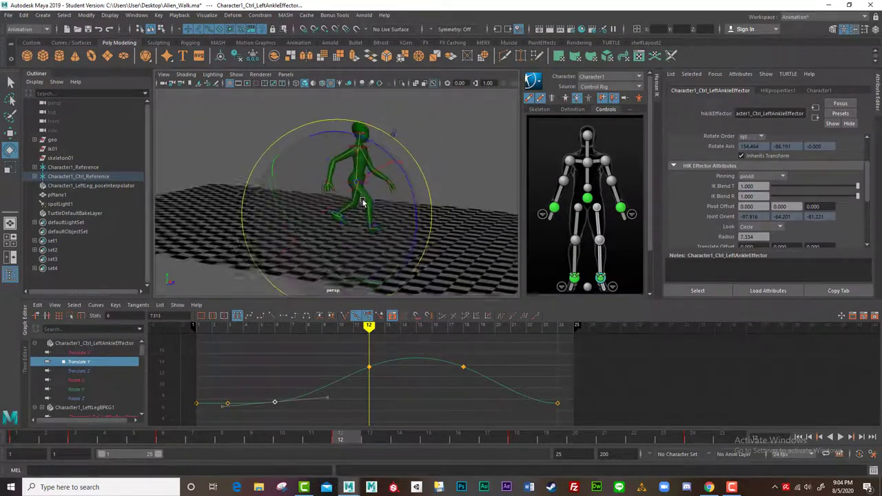
# Reload the Alien_Walk.ma scene from the recent files, discarding the unsaved animation changes
pyautogui.click(10, 17)
pyautogui.moveTo(41, 311)
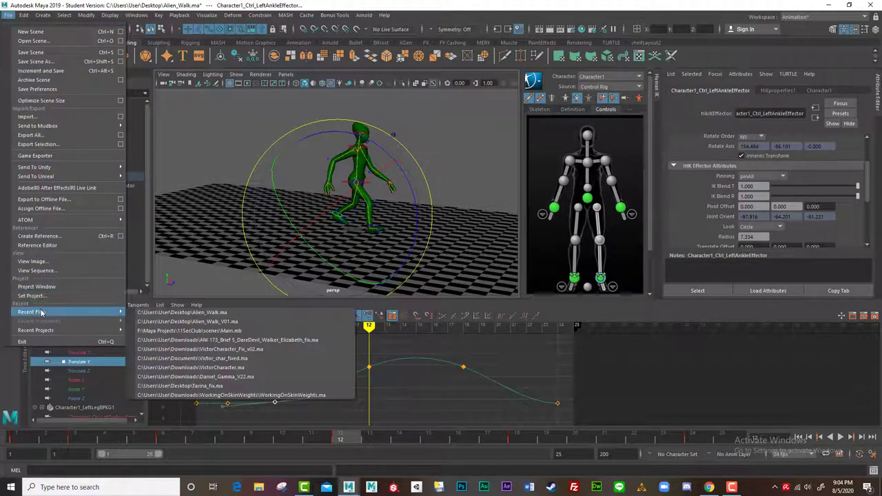
pyautogui.click(180, 312)
pyautogui.click(441, 246)
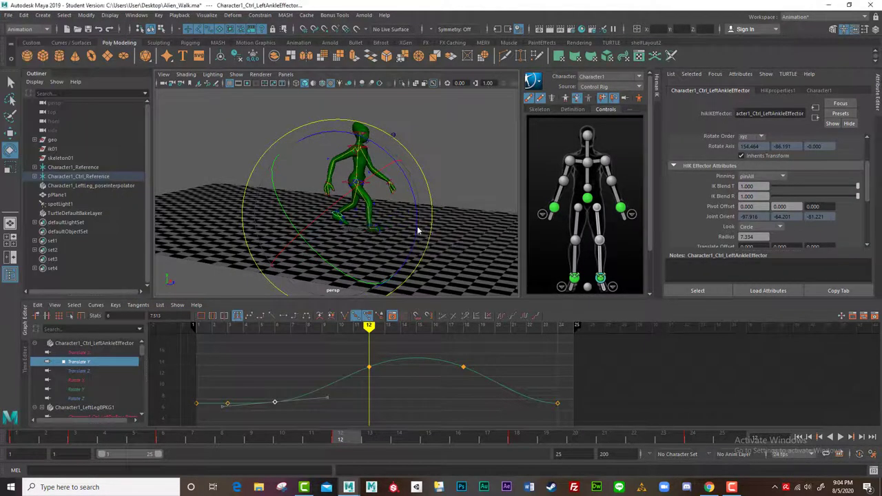
pyautogui.click(399, 396)
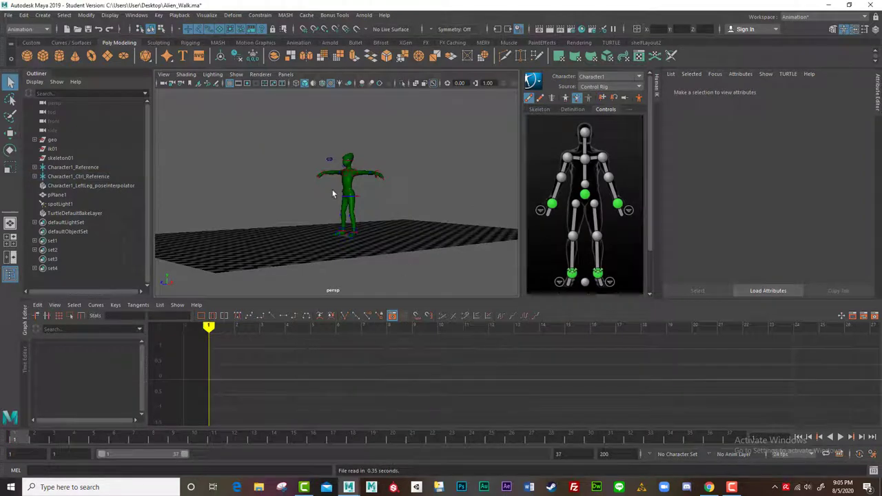
# Check the rotation interpolation and default tangent settings in the Animation preferences, and save the preferences
pyautogui.moveTo(335, 193)
pyautogui.keyDown('alt'); pyautogui.mouseDown()
pyautogui.moveTo(321, 200)
pyautogui.moveTo(331, 203)
pyautogui.mouseUp(); pyautogui.keyUp('alt')
pyautogui.keyDown('alt'); pyautogui.moveTo(331, 203); pyautogui.dragTo(368, 203, button='middle'); pyautogui.keyUp('alt')
pyautogui.keyDown('alt'); pyautogui.moveTo(368, 203); pyautogui.dragTo(402, 229, button='right'); pyautogui.keyUp('alt')
pyautogui.keyDown('alt'); pyautogui.moveTo(401, 230); pyautogui.dragTo(386, 223, button='middle'); pyautogui.keyUp('alt')
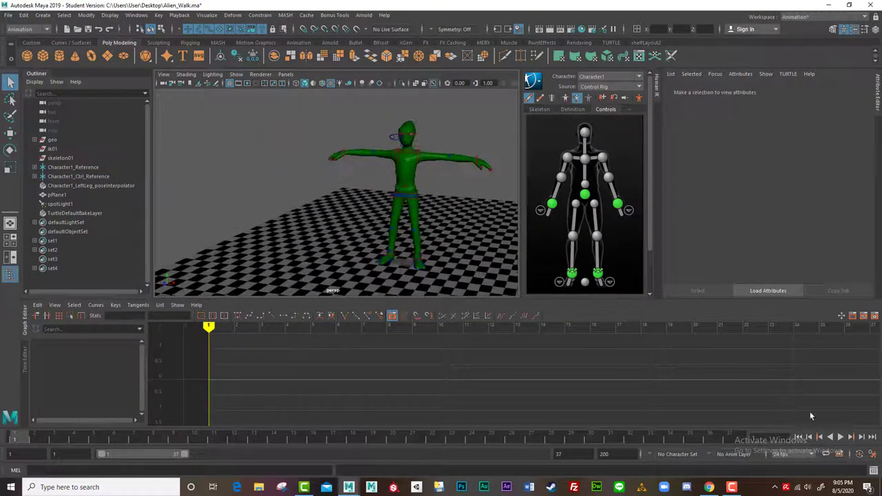
pyautogui.click(872, 455)
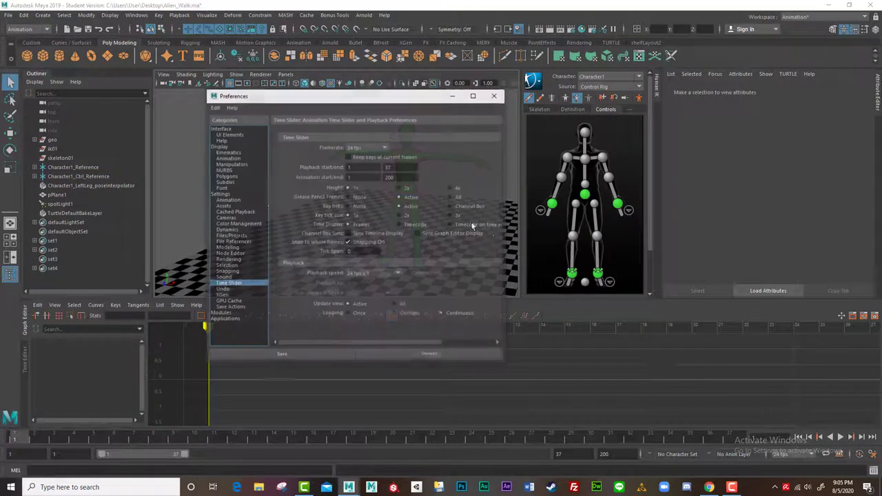
pyautogui.click(226, 200)
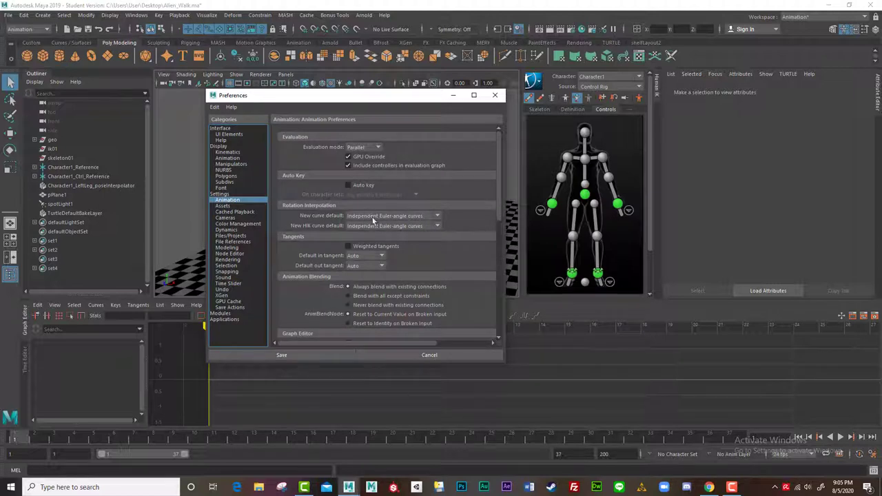
pyautogui.click(301, 354)
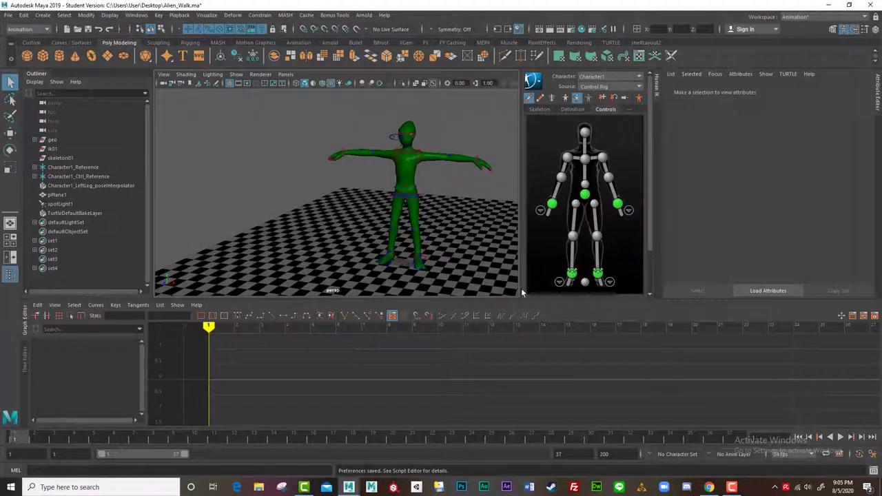
# Lower both of the alien's arms from the T-pose to its sides by moving the right and left wrist effectors
pyautogui.keyDown('alt'); pyautogui.moveTo(474, 247); pyautogui.dragTo(350, 185); pyautogui.keyUp('alt')
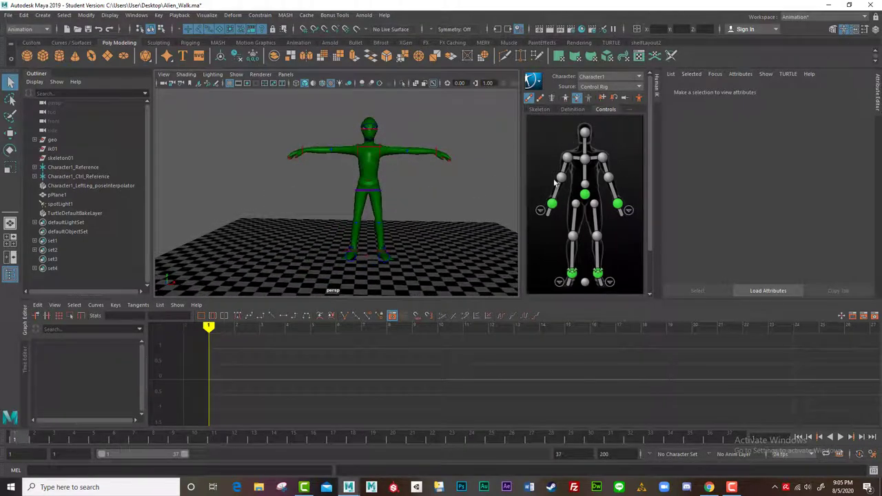
pyautogui.click(301, 150)
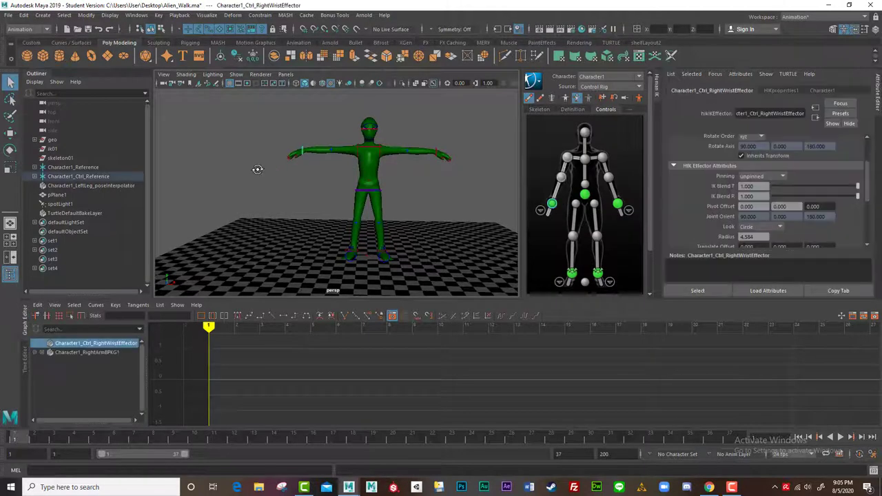
pyautogui.keyDown('alt'); pyautogui.moveTo(301, 151); pyautogui.dragTo(259, 172); pyautogui.keyUp('alt')
pyautogui.press('w')
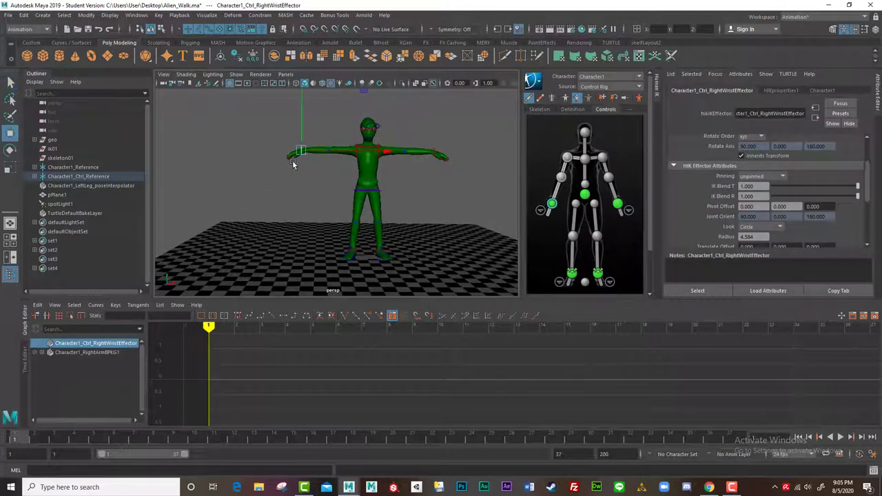
pyautogui.moveTo(301, 151); pyautogui.dragTo(338, 202)
pyautogui.click(439, 153)
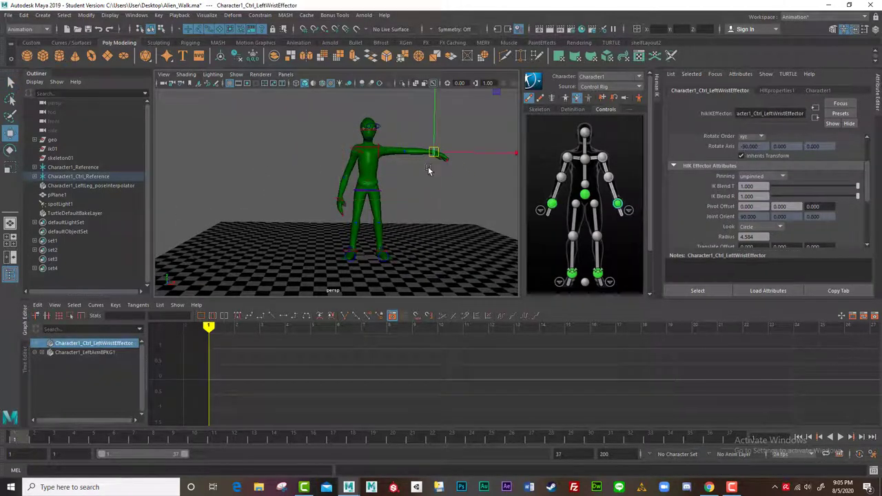
pyautogui.moveTo(428, 167); pyautogui.dragTo(262, 163)
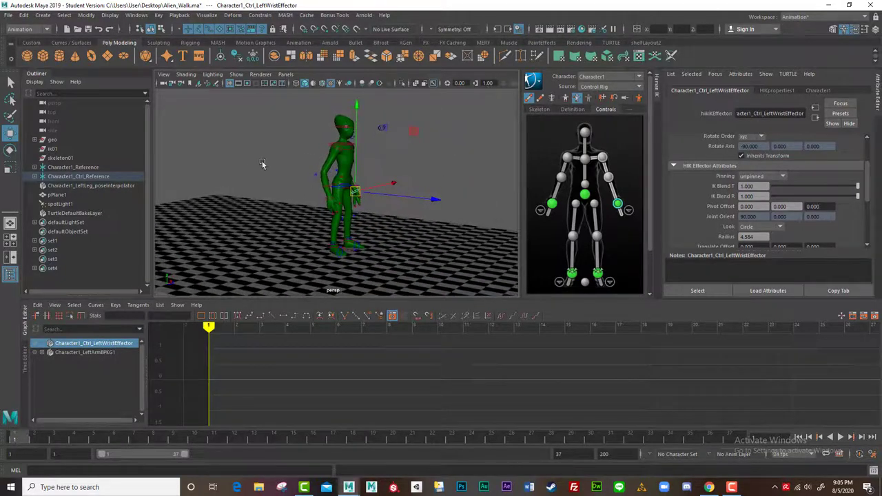
# Create a polygon cube, scale it up to seat size, and place it on the floor directly behind the character
pyautogui.click(42, 56)
pyautogui.click(348, 252)
pyautogui.hotkey('ctrl', 'z')
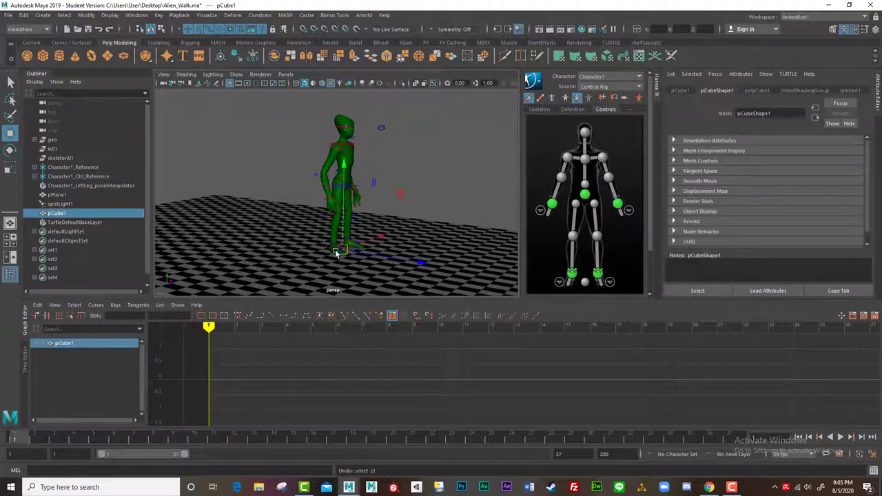
pyautogui.press('r')
pyautogui.moveTo(345, 251)
pyautogui.mouseDown()
pyautogui.moveTo(413, 264)
pyautogui.moveTo(391, 270)
pyautogui.moveTo(362, 254)
pyautogui.mouseUp()
pyautogui.press('w')
pyautogui.press('r')
pyautogui.moveTo(296, 242); pyautogui.dragTo(278, 249)
pyautogui.press('w')
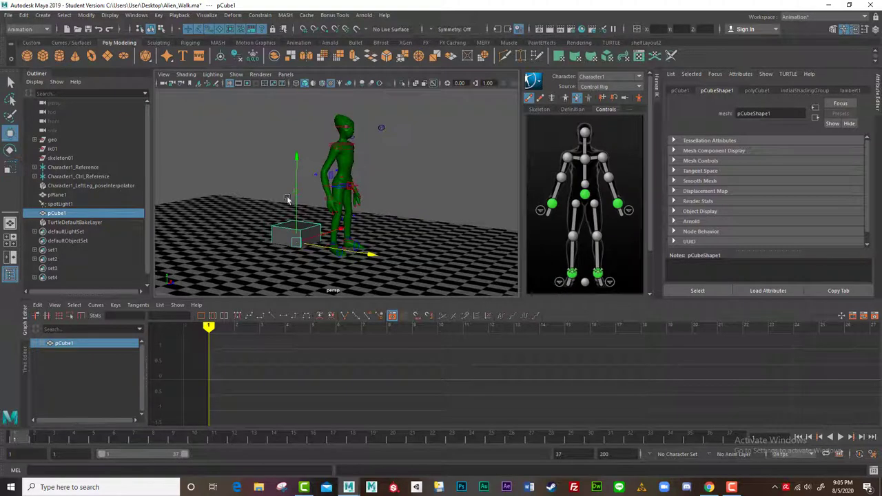
pyautogui.moveTo(295, 174); pyautogui.dragTo(295, 156)
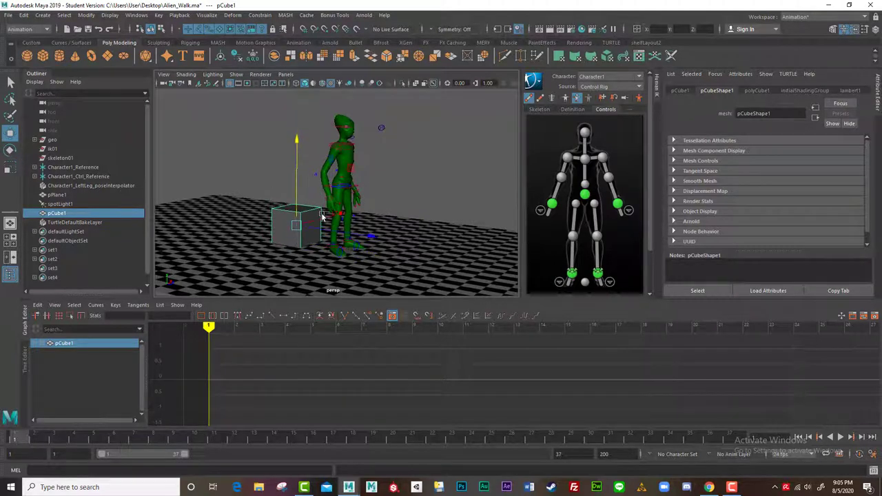
pyautogui.moveTo(321, 215); pyautogui.dragTo(350, 235)
# Switch the rig to Full Body mode and move the hips effector down and back so the character sits on the cube
pyautogui.click(346, 189)
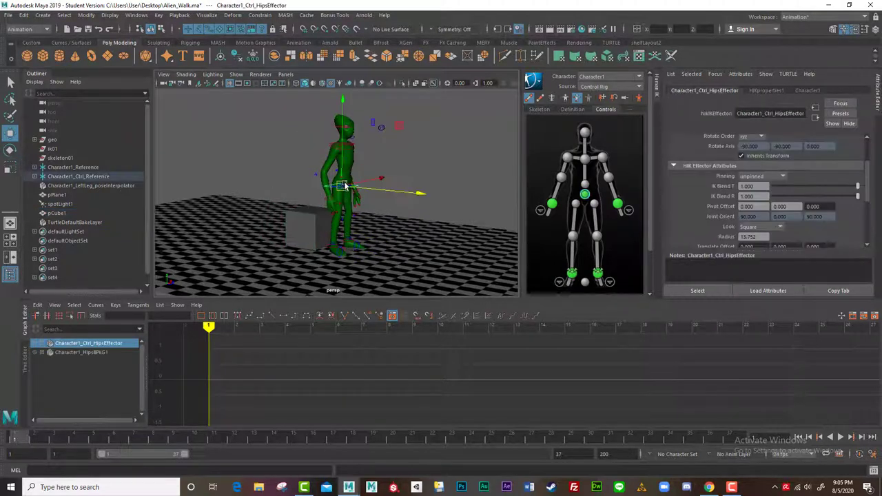
pyautogui.click(565, 97)
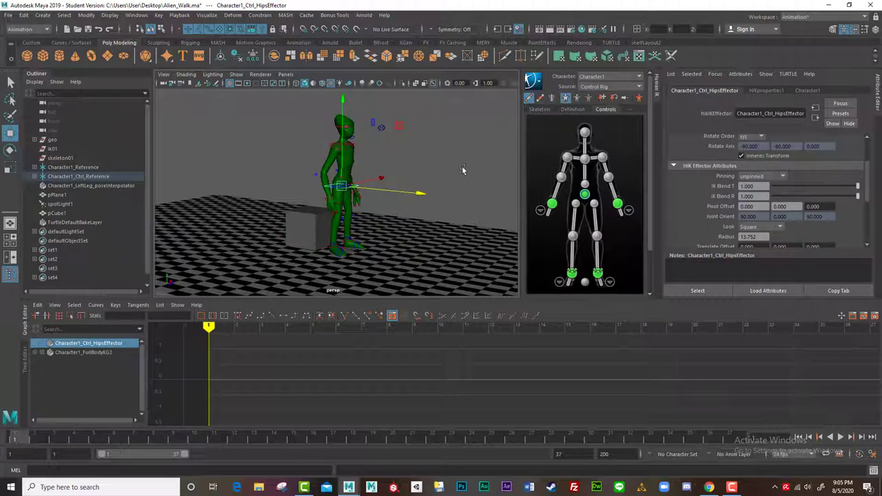
pyautogui.moveTo(343, 192); pyautogui.dragTo(290, 236)
pyautogui.click(279, 226)
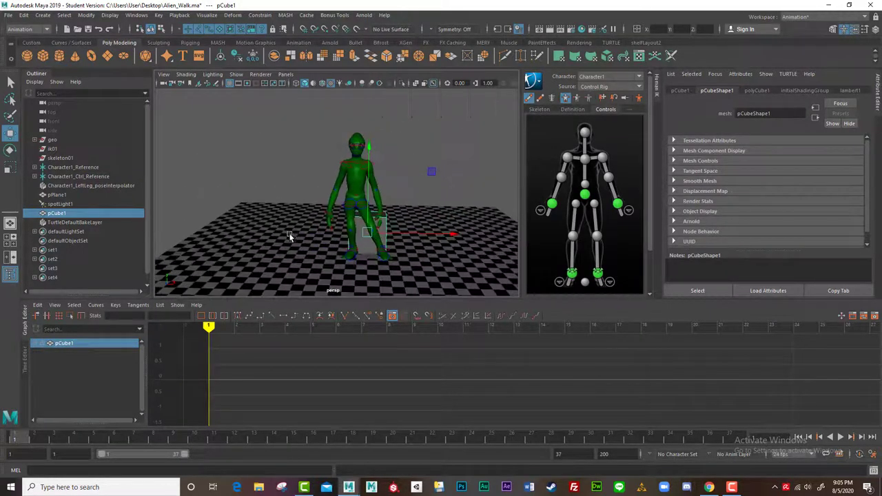
pyautogui.click(359, 210)
pyautogui.moveTo(371, 215); pyautogui.dragTo(315, 223)
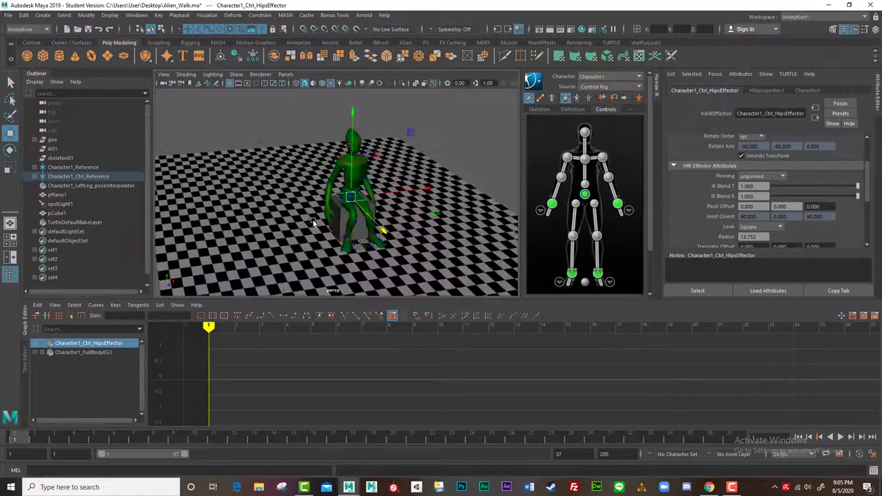
pyautogui.keyDown('alt'); pyautogui.moveTo(315, 223); pyautogui.dragTo(402, 243, button='right'); pyautogui.keyUp('alt')
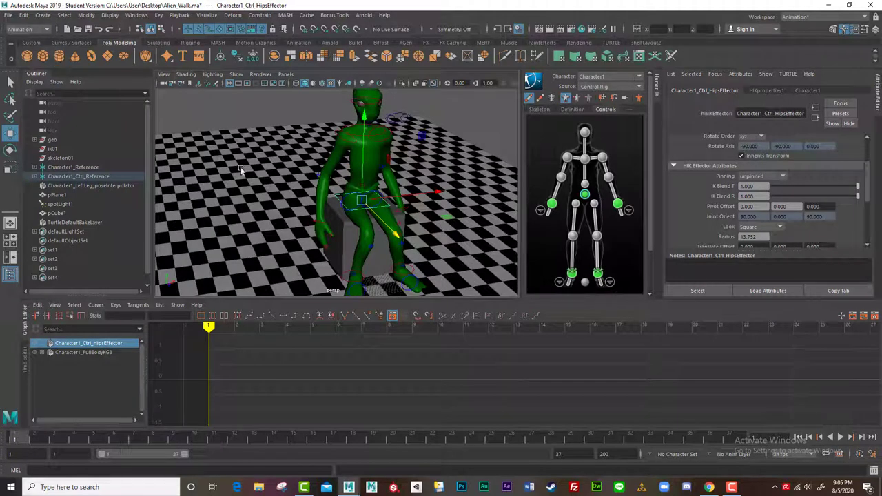
# Create a polygon cylinder, scale it up, and raise it off the floor in front of the seated character
pyautogui.click(62, 56)
pyautogui.scroll(-4, 337, 232)
pyautogui.press('r')
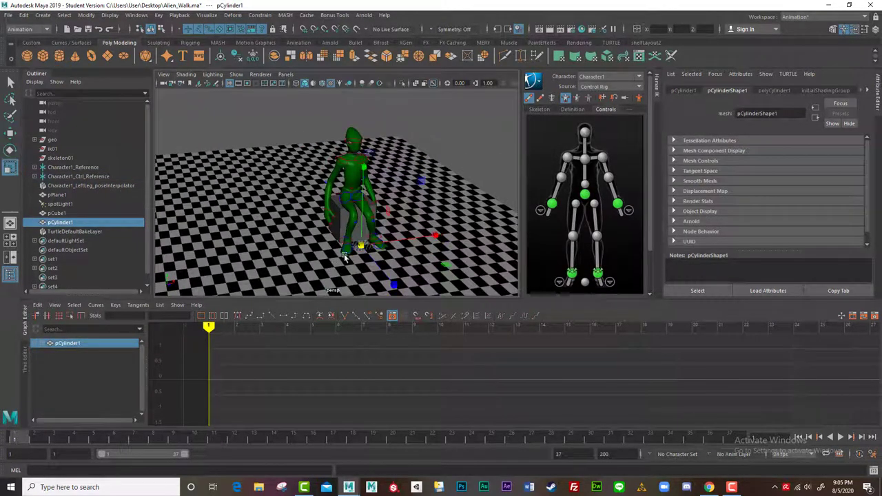
pyautogui.moveTo(361, 246); pyautogui.dragTo(379, 267)
pyautogui.press('w')
pyautogui.press('e')
pyautogui.press('w')
pyautogui.moveTo(370, 220); pyautogui.dragTo(374, 186)
# Shape the cylinder into a wide, shallow drum, tilt it toward the character, and position it just beyond the knees
pyautogui.keyDown('alt'); pyautogui.moveTo(303, 197); pyautogui.dragTo(356, 206); pyautogui.keyUp('alt')
pyautogui.press('r')
pyautogui.moveTo(369, 140); pyautogui.dragTo(333, 152)
pyautogui.press('e')
pyautogui.press('w')
pyautogui.moveTo(388, 221); pyautogui.dragTo(359, 187)
pyautogui.moveTo(370, 217)
pyautogui.keyDown('alt'); pyautogui.mouseDown()
pyautogui.moveTo(352, 236)
pyautogui.moveTo(431, 256)
pyautogui.moveTo(382, 239)
pyautogui.moveTo(379, 219)
pyautogui.mouseUp(); pyautogui.keyUp('alt')
pyautogui.scroll(4, 431, 256)
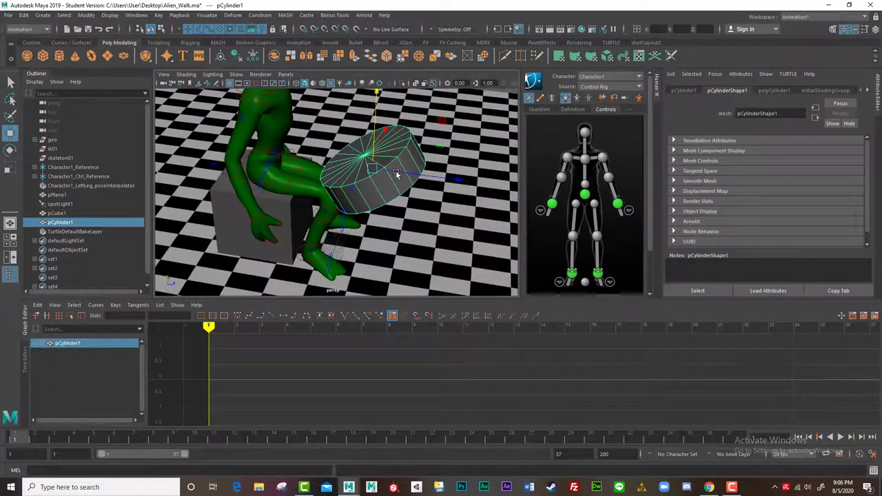
pyautogui.moveTo(398, 173); pyautogui.dragTo(385, 145)
pyautogui.scroll(-4, 451, 198)
pyautogui.keyDown('alt'); pyautogui.moveTo(451, 199); pyautogui.dragTo(341, 205); pyautogui.keyUp('alt')
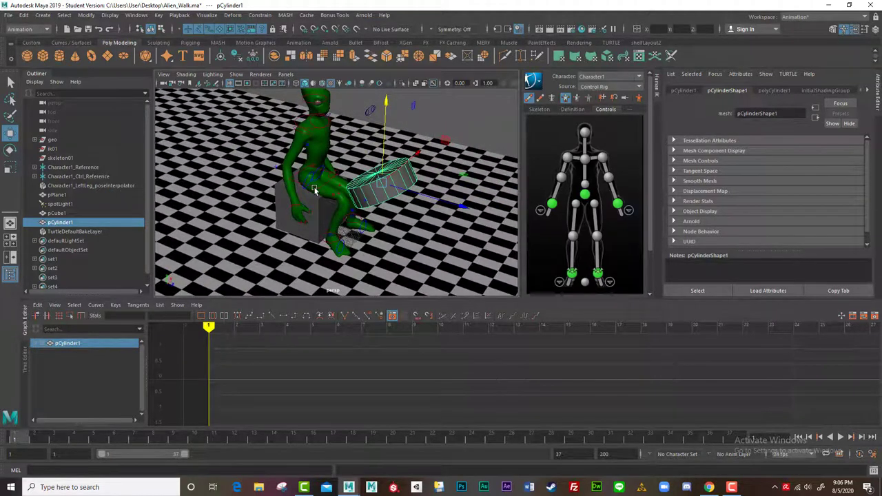
# Duplicate the drum cylinder and scale the copy into a long, thin stick
pyautogui.hotkey('ctrl', 'd')
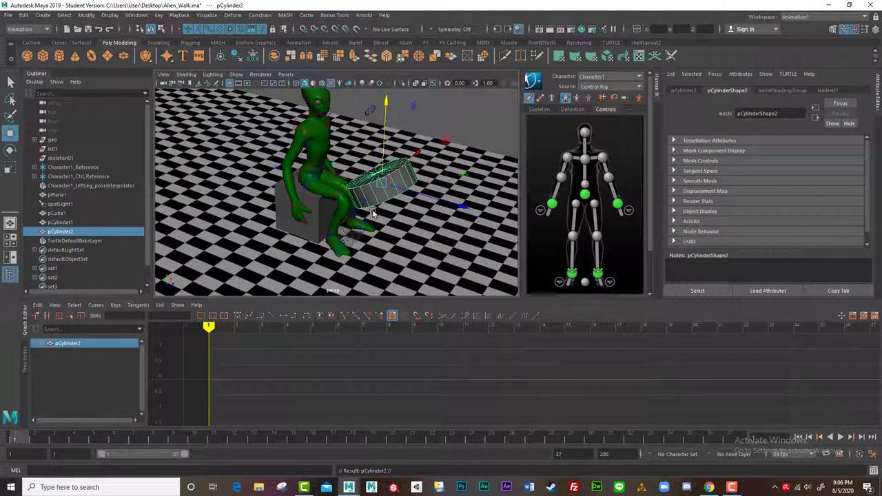
pyautogui.press('r')
pyautogui.moveTo(383, 186); pyautogui.dragTo(358, 169)
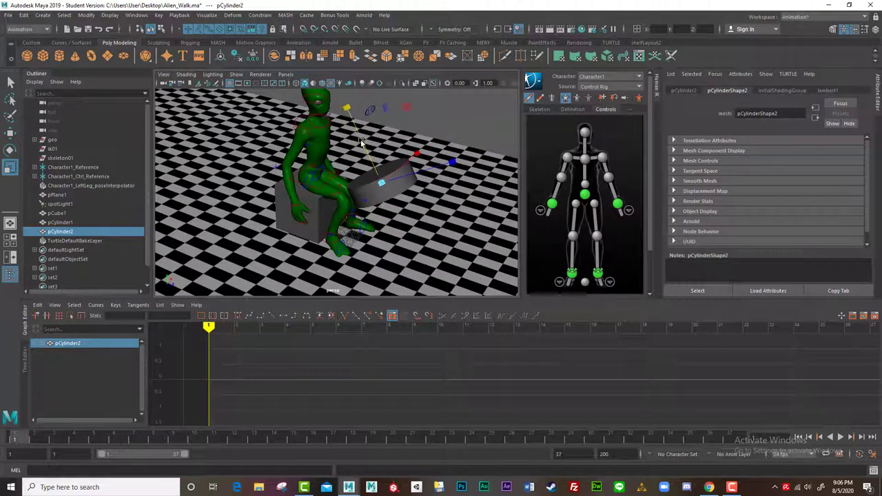
pyautogui.moveTo(346, 111); pyautogui.dragTo(356, 126)
pyautogui.moveTo(340, 96); pyautogui.dragTo(318, 50)
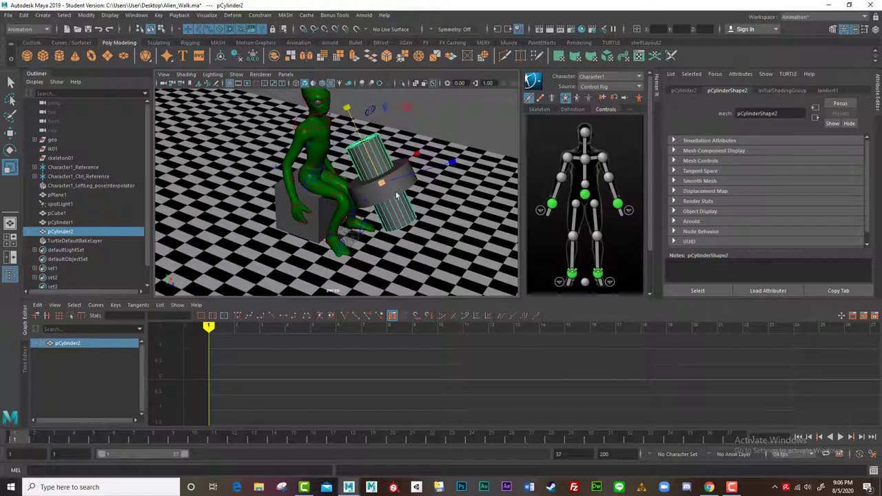
pyautogui.moveTo(381, 184); pyautogui.dragTo(339, 190)
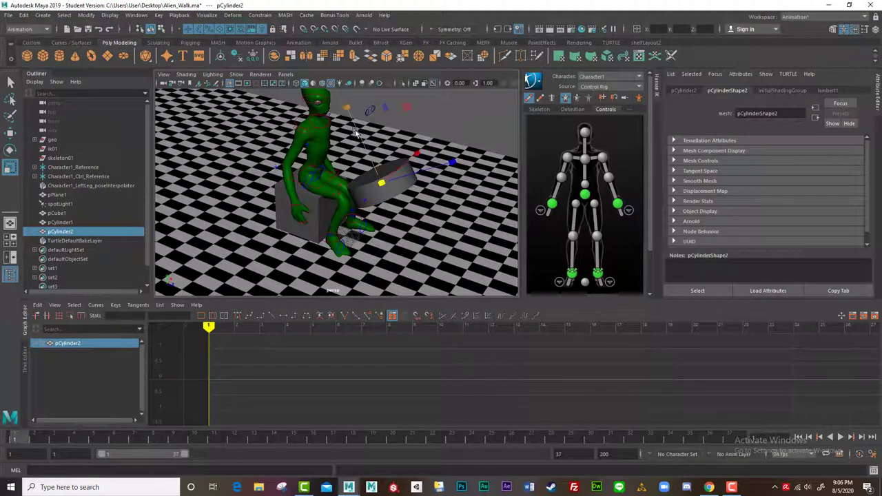
pyautogui.moveTo(345, 108); pyautogui.dragTo(334, 89)
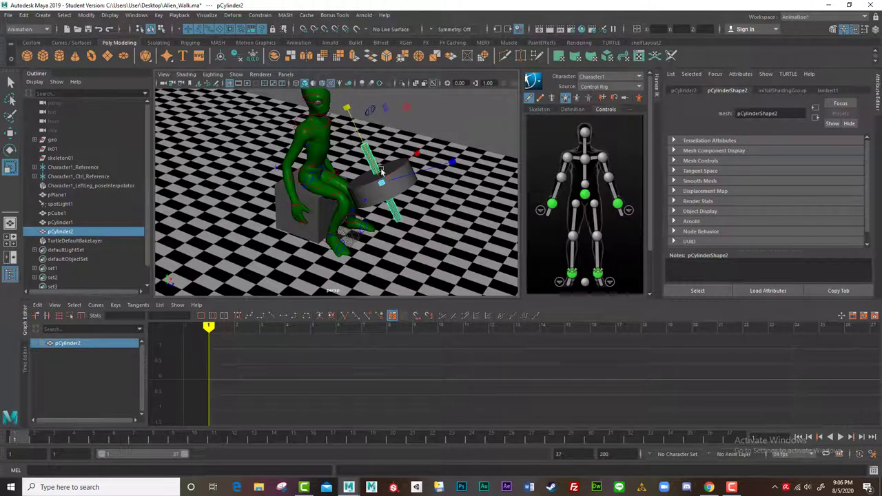
pyautogui.moveTo(382, 185); pyautogui.dragTo(365, 196)
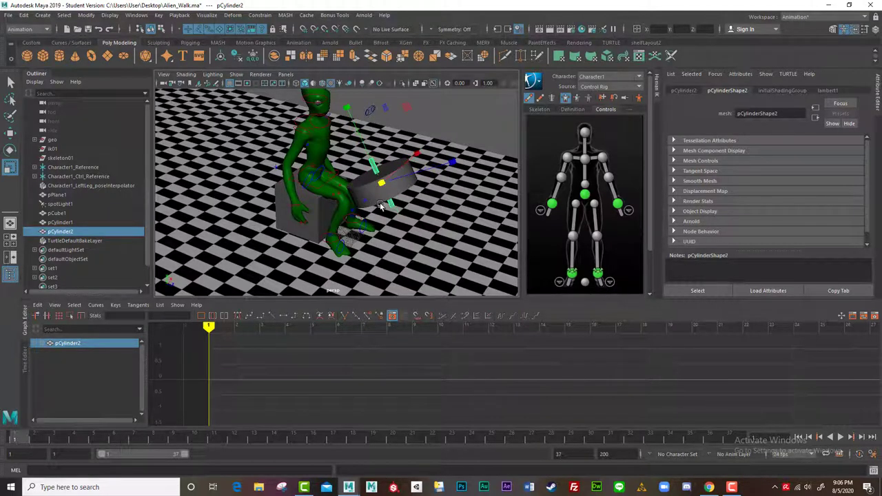
# Rotate the thin stick and move it out of the drum to stand beside it near the character's knees
pyautogui.press('w')
pyautogui.press('e')
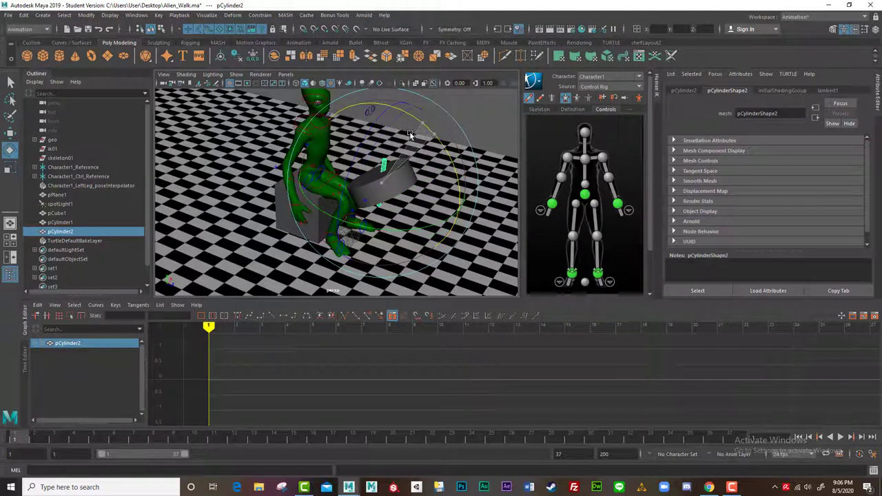
pyautogui.press('w')
pyautogui.keyDown('alt'); pyautogui.moveTo(411, 163); pyautogui.dragTo(385, 175); pyautogui.keyUp('alt')
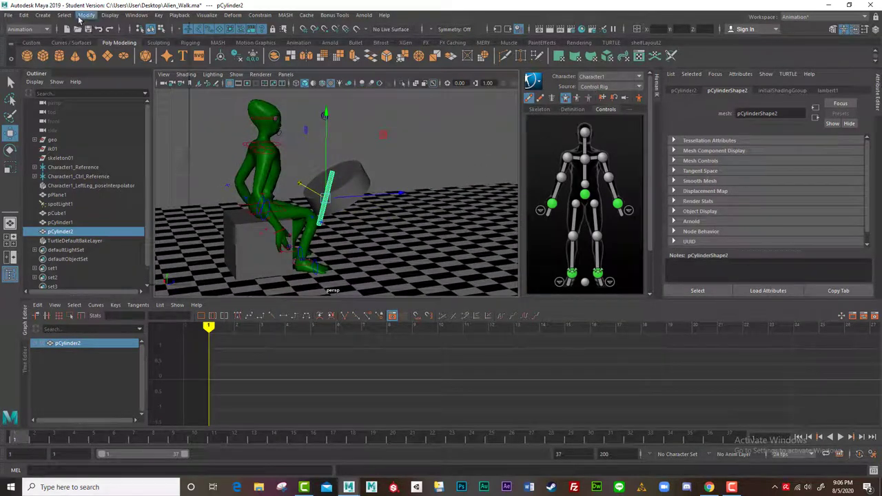
# Freeze the transformations of the stick, the drum cylinder and the seat cube
pyautogui.click(83, 16)
pyautogui.click(110, 57)
pyautogui.click(356, 177)
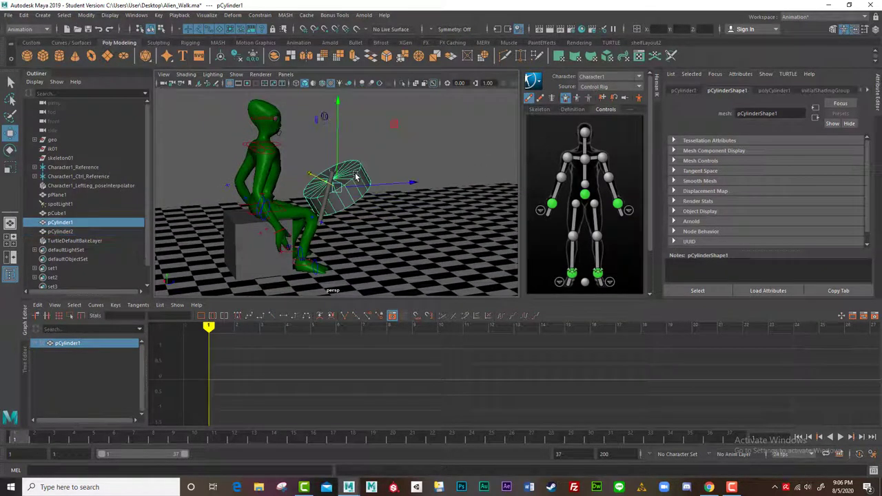
pyautogui.click(250, 230)
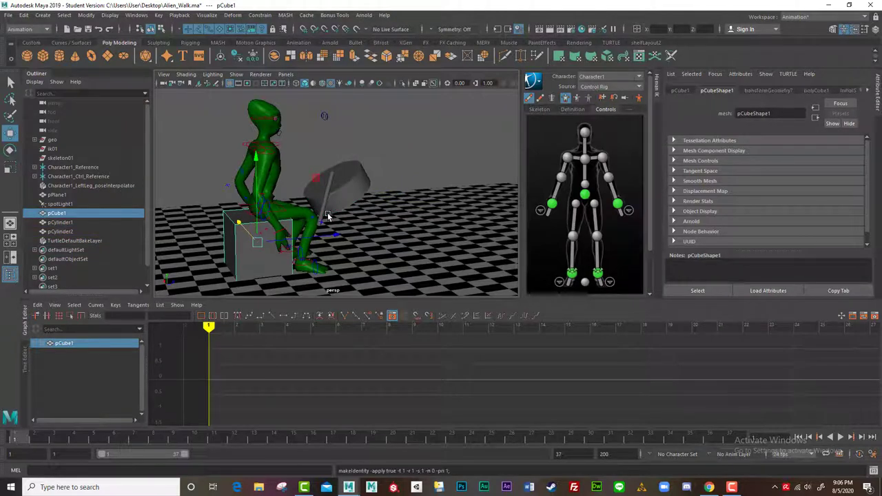
# Move the right wrist effector up and forward so the alien's right hand reaches the stick
pyautogui.keyDown('alt'); pyautogui.moveTo(328, 220); pyautogui.dragTo(408, 140); pyautogui.keyUp('alt')
pyautogui.click(408, 139)
pyautogui.click(327, 195)
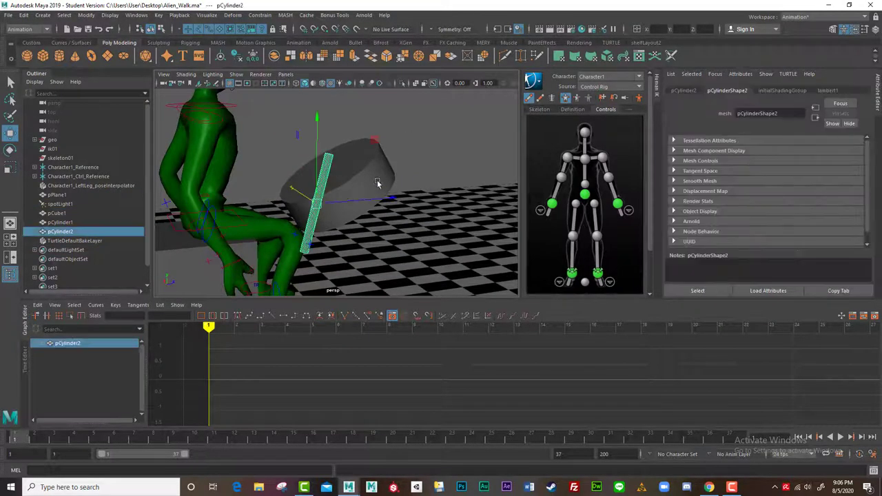
pyautogui.keyDown('alt'); pyautogui.moveTo(376, 179); pyautogui.dragTo(333, 186); pyautogui.keyUp('alt')
pyautogui.scroll(-8, 281, 188)
pyautogui.click(435, 135)
pyautogui.click(287, 222)
pyautogui.keyDown('alt'); pyautogui.moveTo(287, 223); pyautogui.dragTo(319, 193); pyautogui.keyUp('alt')
pyautogui.keyDown('alt'); pyautogui.moveTo(406, 179); pyautogui.dragTo(342, 225); pyautogui.keyUp('alt')
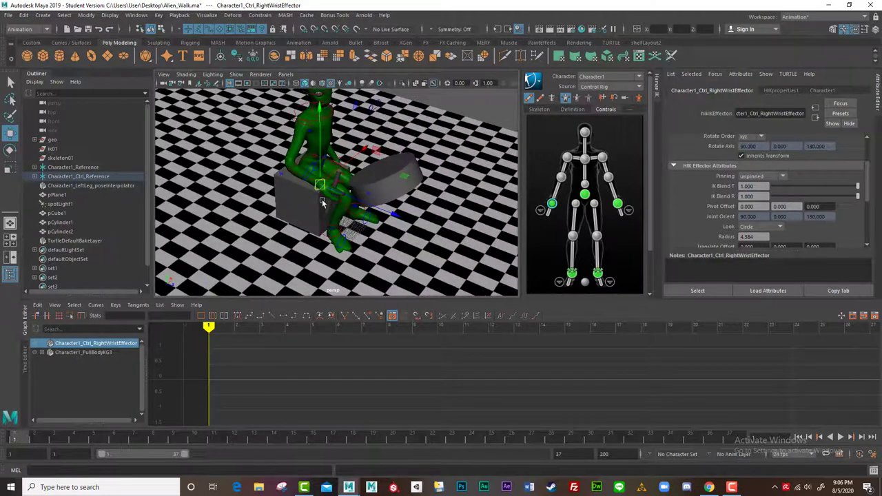
pyautogui.moveTo(320, 186); pyautogui.dragTo(349, 195)
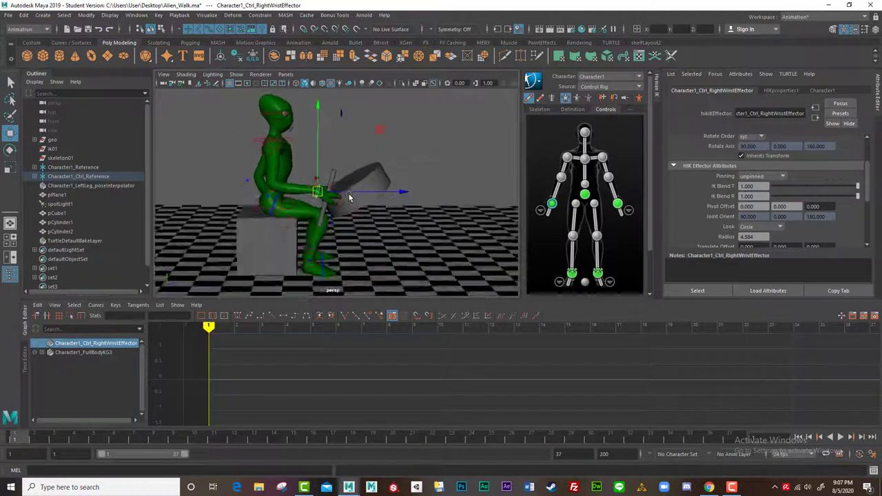
pyautogui.scroll(3, 325, 228)
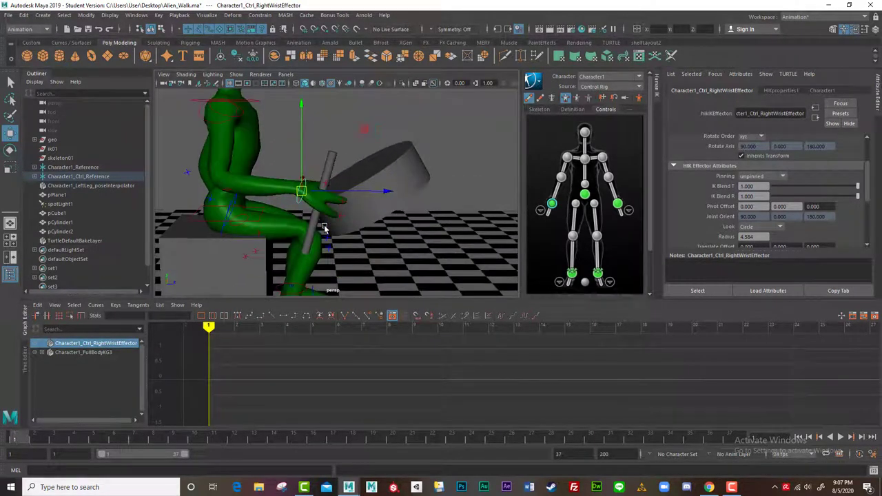
# Try lifting the stick above the right hand, and undo the move
pyautogui.click(327, 169)
pyautogui.moveTo(319, 199); pyautogui.dragTo(340, 144)
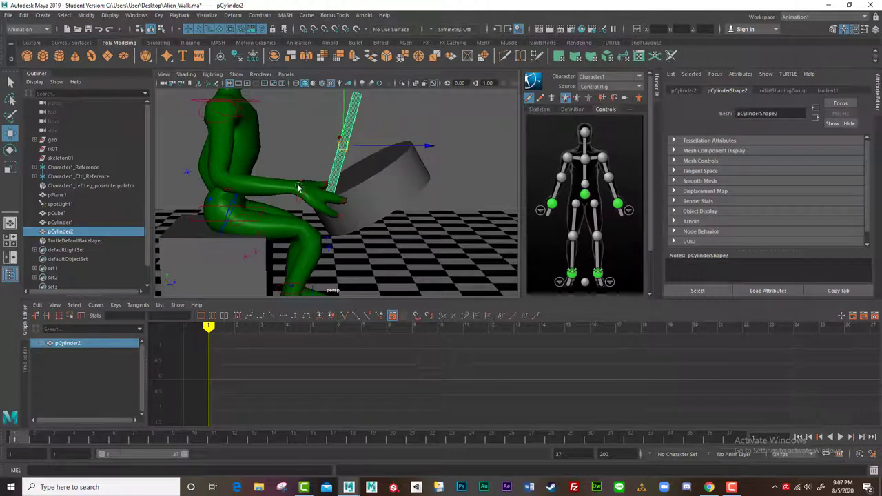
pyautogui.hotkey('ctrl', 'z')
pyautogui.hotkey('ctrl', 'z')
# Reposition the stick's pivot from its middle to just above its lower end
pyautogui.keyDown('alt'); pyautogui.moveTo(283, 218); pyautogui.dragTo(286, 210); pyautogui.keyUp('alt')
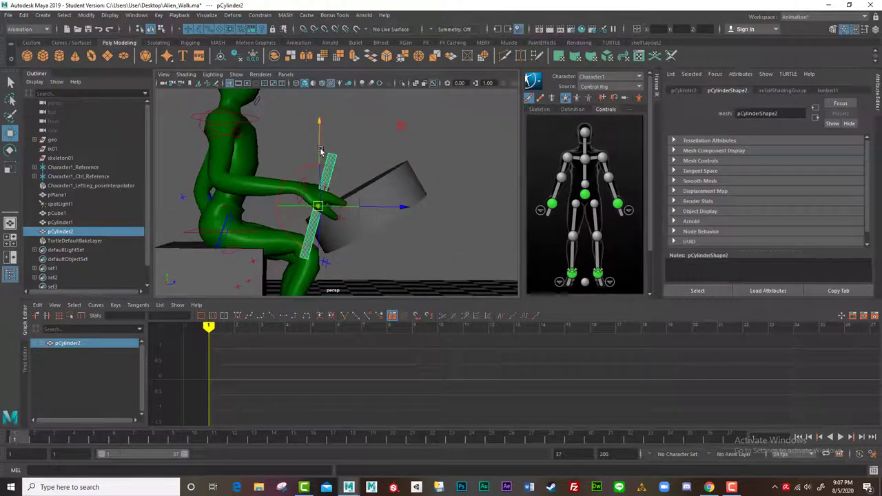
pyautogui.moveTo(320, 151); pyautogui.dragTo(308, 195)
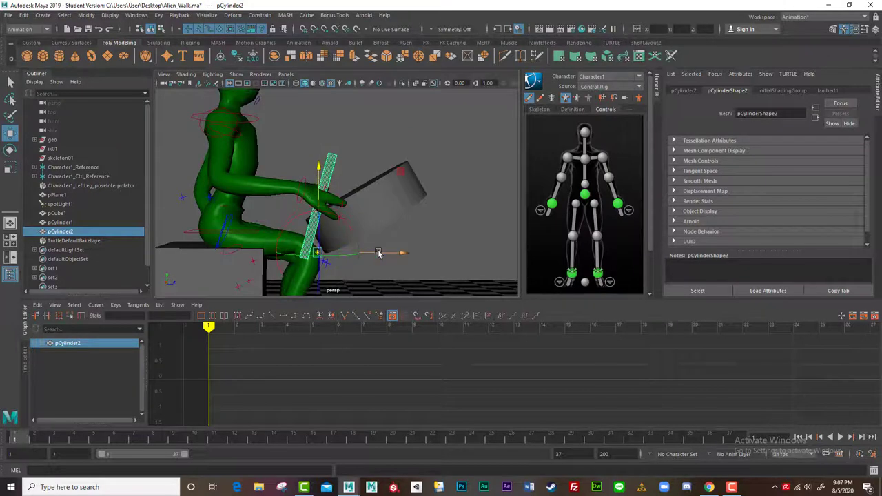
pyautogui.moveTo(378, 253); pyautogui.dragTo(365, 257)
pyautogui.keyDown('alt'); pyautogui.moveTo(287, 239); pyautogui.dragTo(324, 245); pyautogui.keyUp('alt')
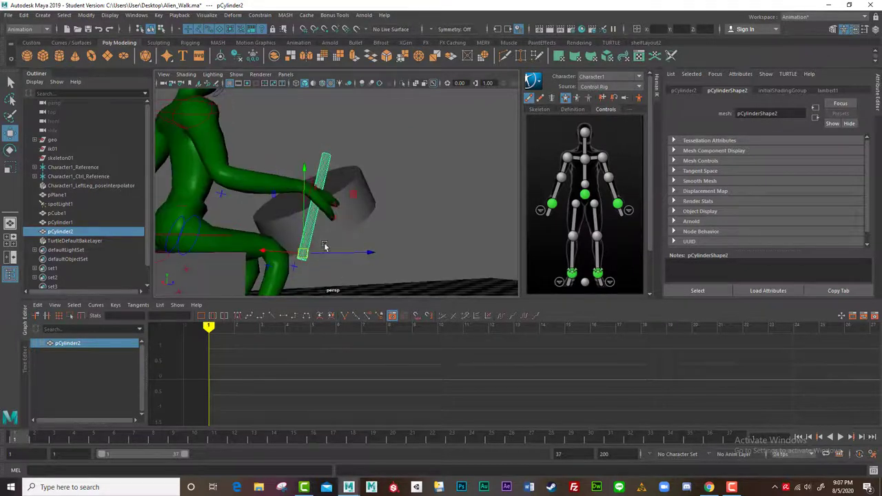
pyautogui.scroll(5, 395, 205)
pyautogui.keyDown('alt'); pyautogui.moveTo(324, 245); pyautogui.dragTo(396, 214, button='middle'); pyautogui.keyUp('alt')
pyautogui.keyDown('alt'); pyautogui.moveTo(395, 216); pyautogui.dragTo(332, 211); pyautogui.keyUp('alt')
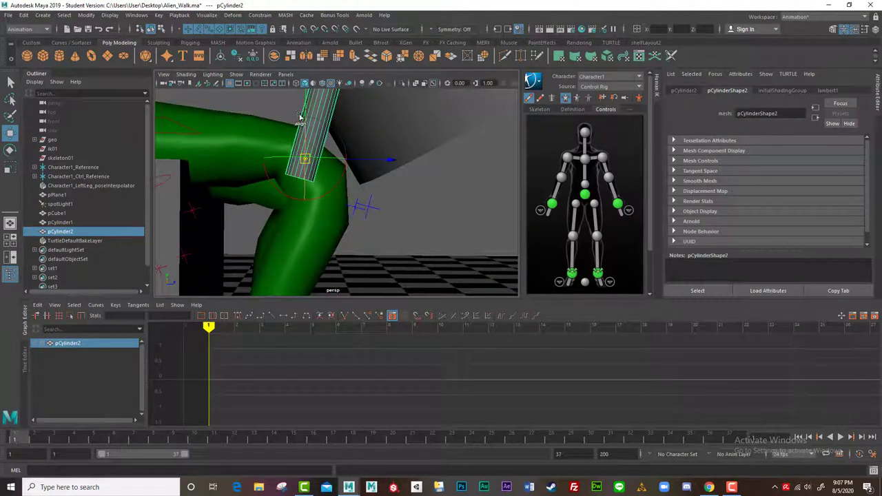
pyautogui.moveTo(306, 106); pyautogui.dragTo(307, 57)
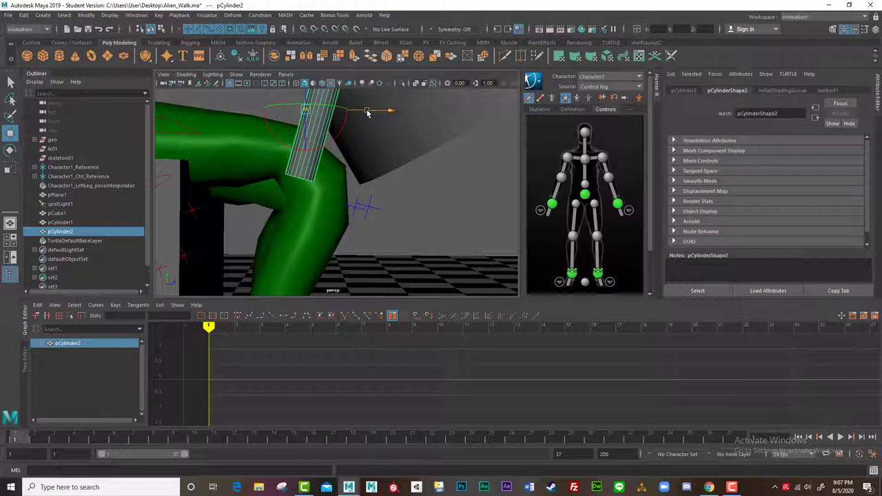
pyautogui.moveTo(367, 112); pyautogui.dragTo(380, 112)
pyautogui.keyDown('alt'); pyautogui.moveTo(461, 184); pyautogui.dragTo(298, 179, button='right'); pyautogui.keyUp('alt')
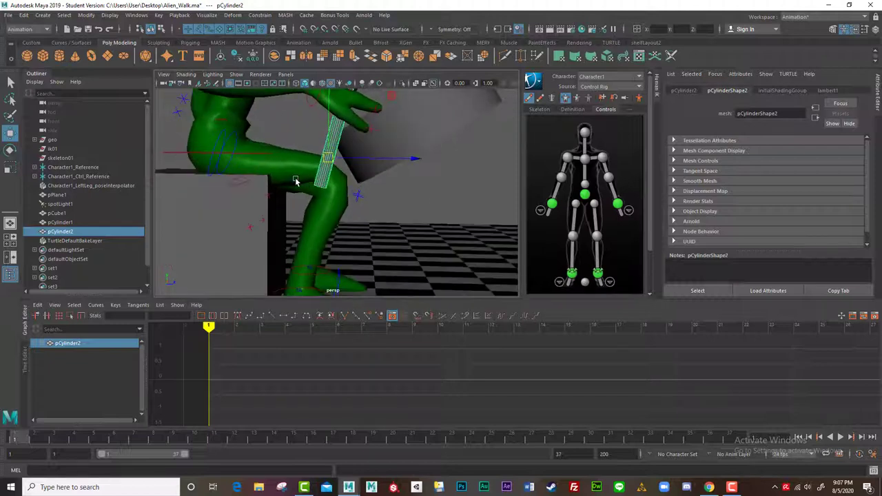
# Try rotating the stick about its new pivot, undo the rotation and deselect it
pyautogui.keyDown('alt'); pyautogui.moveTo(331, 202); pyautogui.dragTo(338, 207); pyautogui.keyUp('alt')
pyautogui.press('e')
pyautogui.moveTo(400, 138); pyautogui.dragTo(398, 167)
pyautogui.hotkey('ctrl', 'z')
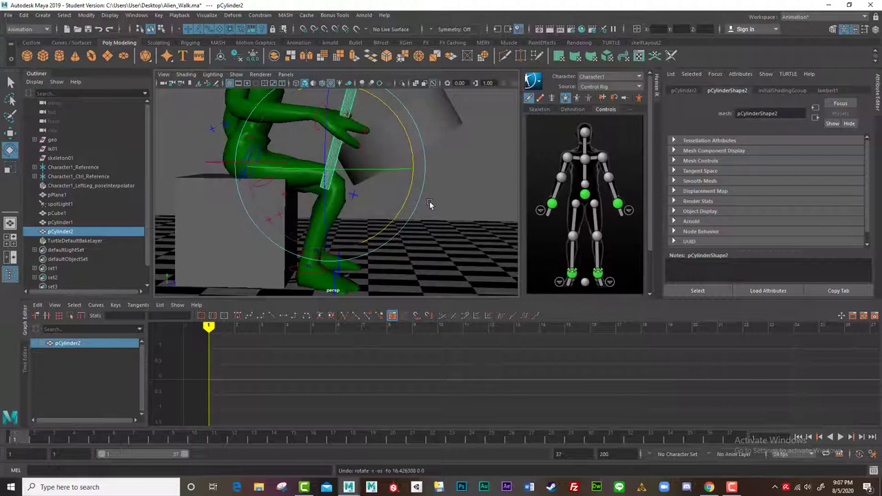
pyautogui.keyDown('alt'); pyautogui.moveTo(430, 200); pyautogui.dragTo(337, 202, button='right'); pyautogui.keyUp('alt')
pyautogui.moveTo(330, 202)
pyautogui.keyDown('alt'); pyautogui.mouseDown()
pyautogui.moveTo(328, 241)
pyautogui.moveTo(327, 204)
pyautogui.mouseUp(); pyautogui.keyUp('alt')
pyautogui.click(209, 126)
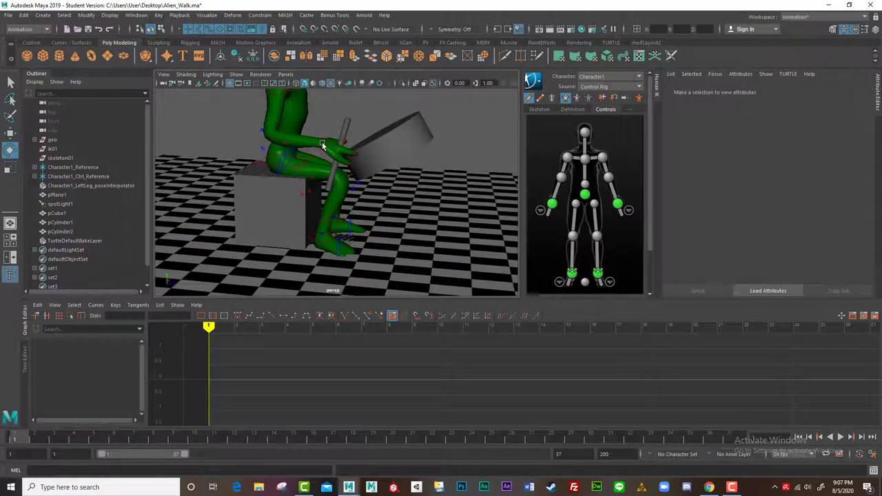
# Move the right wrist effector back so the hand hangs beside the seat cube
pyautogui.click(322, 141)
pyautogui.keyDown('alt'); pyautogui.moveTo(322, 141); pyautogui.dragTo(225, 210); pyautogui.keyUp('alt')
pyautogui.press('w')
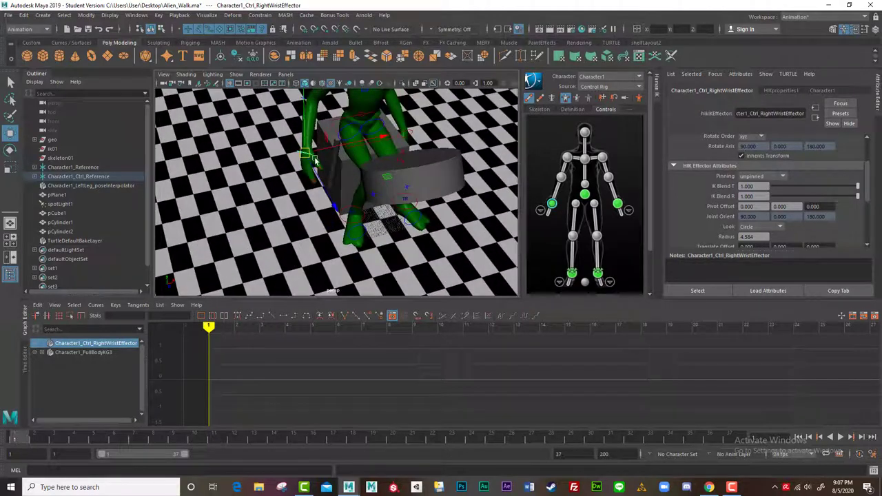
pyautogui.moveTo(322, 148); pyautogui.dragTo(344, 153)
pyautogui.click(305, 154)
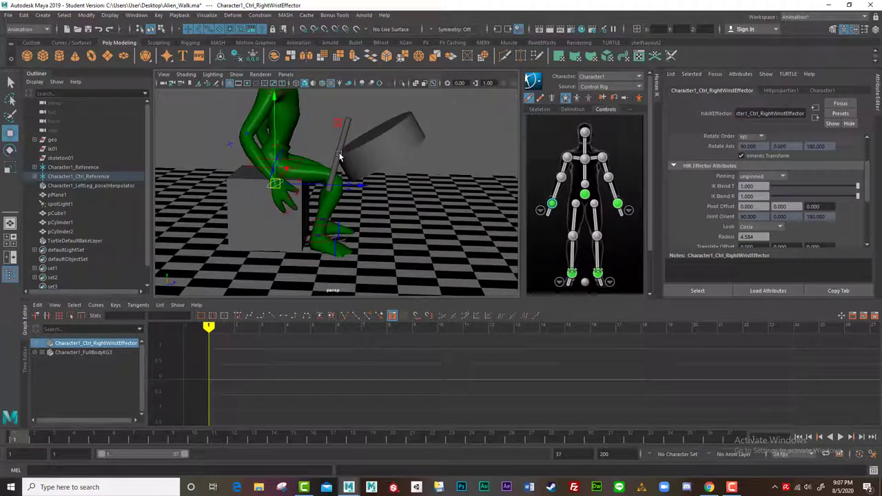
# Create an auxiliary effector for the right wrist control of the character rig
pyautogui.click(339, 157)
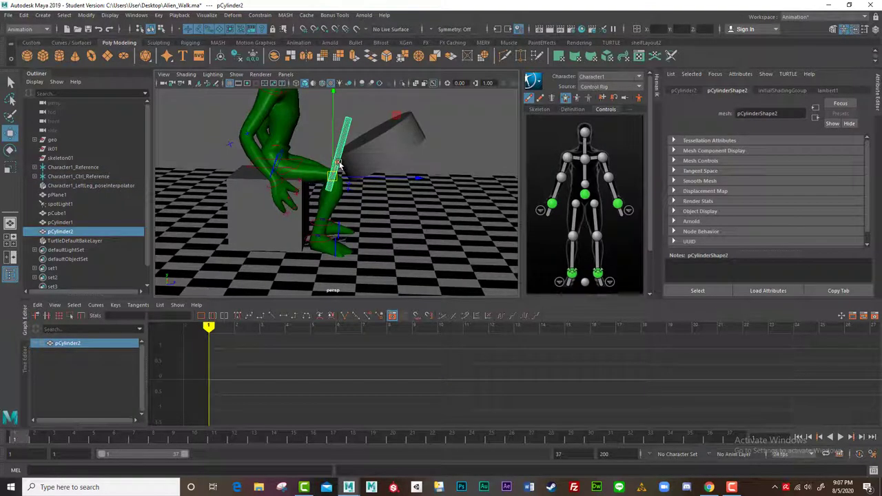
pyautogui.keyDown('alt'); pyautogui.moveTo(340, 167); pyautogui.dragTo(333, 196); pyautogui.keyUp('alt')
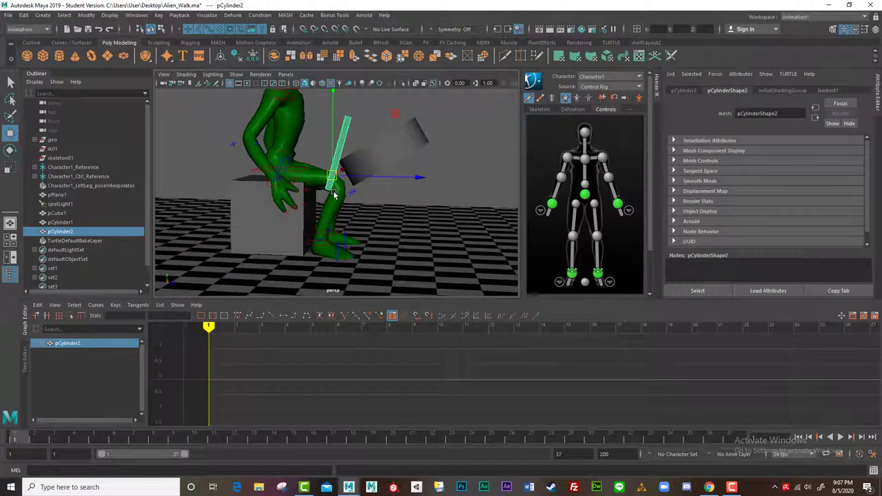
pyautogui.moveTo(325, 221)
pyautogui.keyDown('alt'); pyautogui.mouseDown()
pyautogui.moveTo(345, 228)
pyautogui.moveTo(324, 222)
pyautogui.mouseUp(); pyautogui.keyUp('alt')
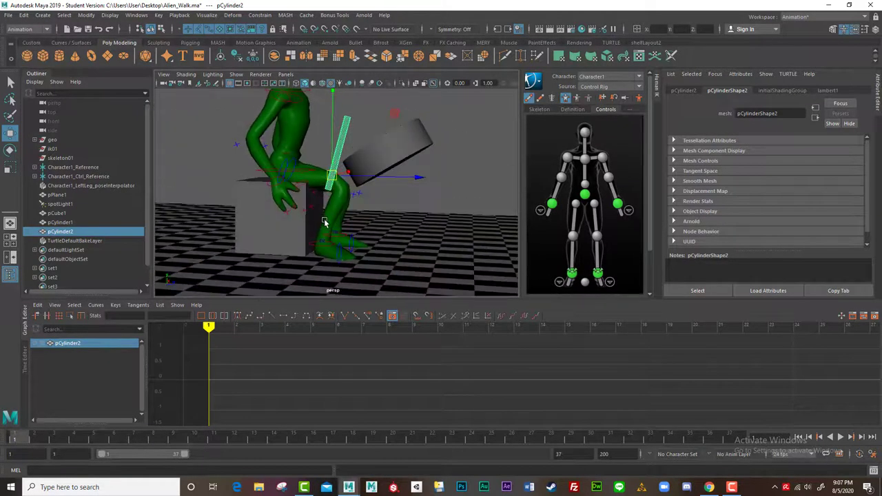
pyautogui.rightClick(552, 204)
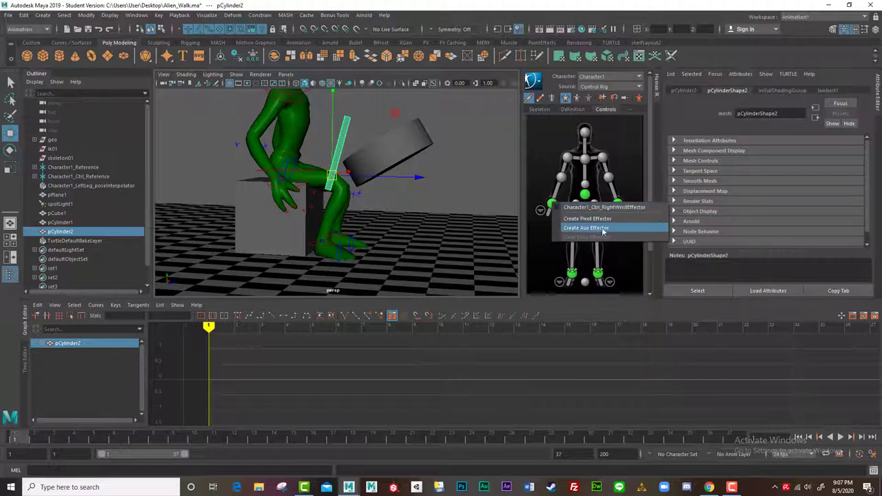
pyautogui.click(591, 228)
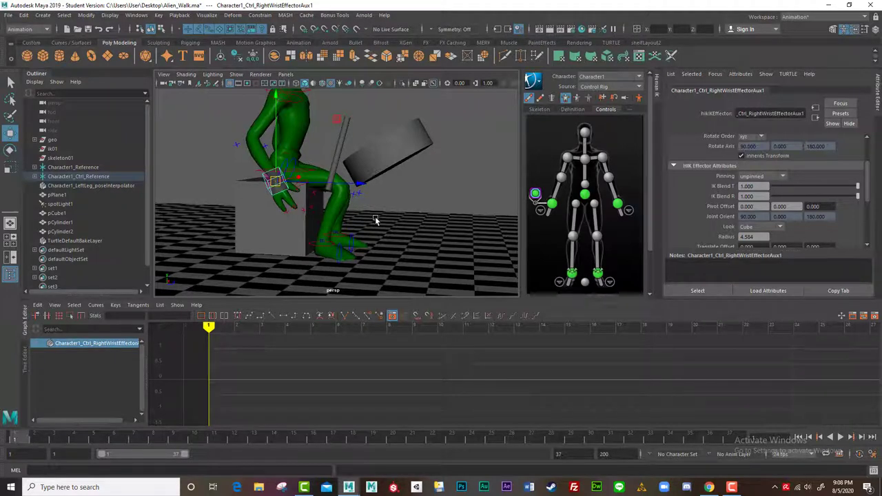
# Reduce the right wrist effector's IK Blend T and IK Blend R to 0, and move its auxiliary effector to the stick
pyautogui.click(552, 206)
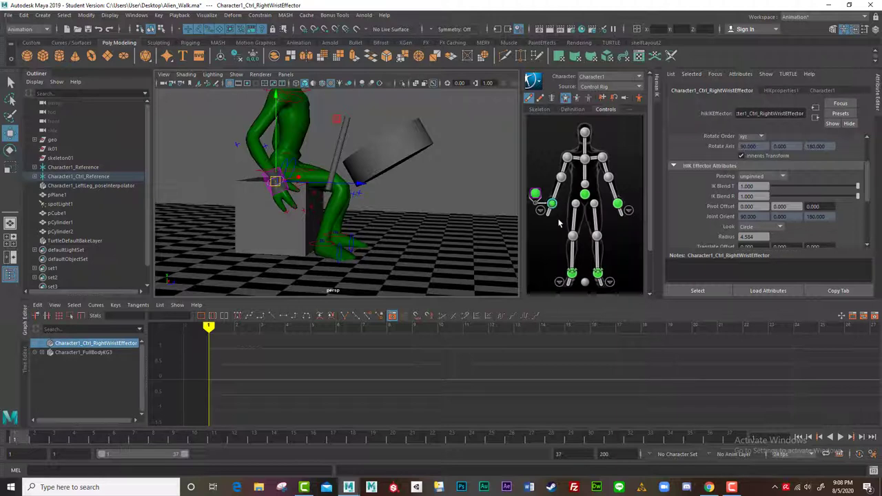
pyautogui.moveTo(517, 297); pyautogui.dragTo(511, 385)
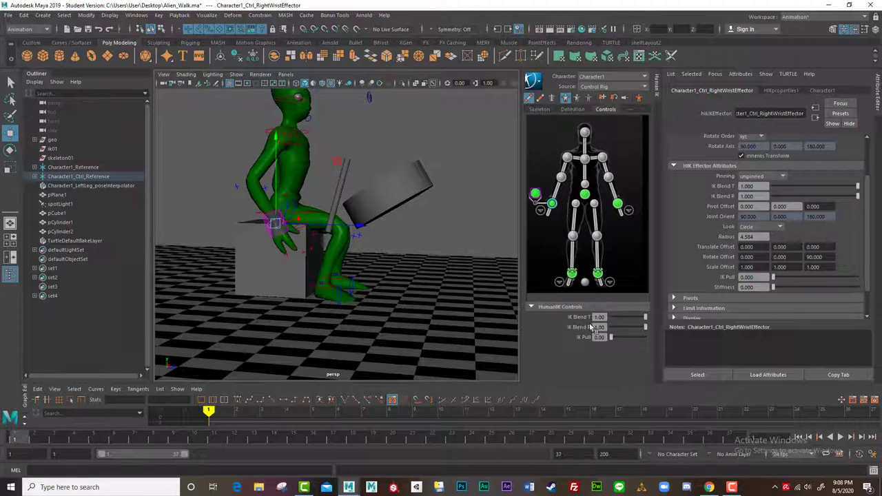
pyautogui.moveTo(645, 319); pyautogui.dragTo(597, 318)
pyautogui.moveTo(645, 328); pyautogui.dragTo(564, 353)
pyautogui.click(536, 196)
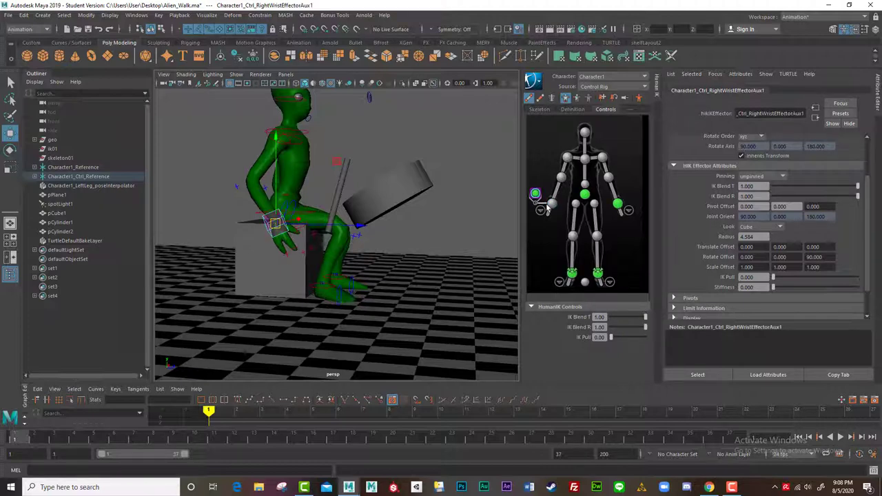
pyautogui.moveTo(297, 238)
pyautogui.mouseDown()
pyautogui.moveTo(297, 207)
pyautogui.moveTo(324, 196)
pyautogui.moveTo(291, 173)
pyautogui.moveTo(290, 207)
pyautogui.moveTo(328, 199)
pyautogui.moveTo(296, 182)
pyautogui.moveTo(335, 193)
pyautogui.moveTo(292, 236)
pyautogui.moveTo(289, 227)
pyautogui.mouseUp()
# Restore the right wrist effector's IK Blend T and IK Blend R to 1.00, and reselect the auxiliary effector
pyautogui.click(551, 206)
pyautogui.moveTo(611, 317); pyautogui.dragTo(666, 317)
pyautogui.moveTo(612, 328); pyautogui.dragTo(644, 327)
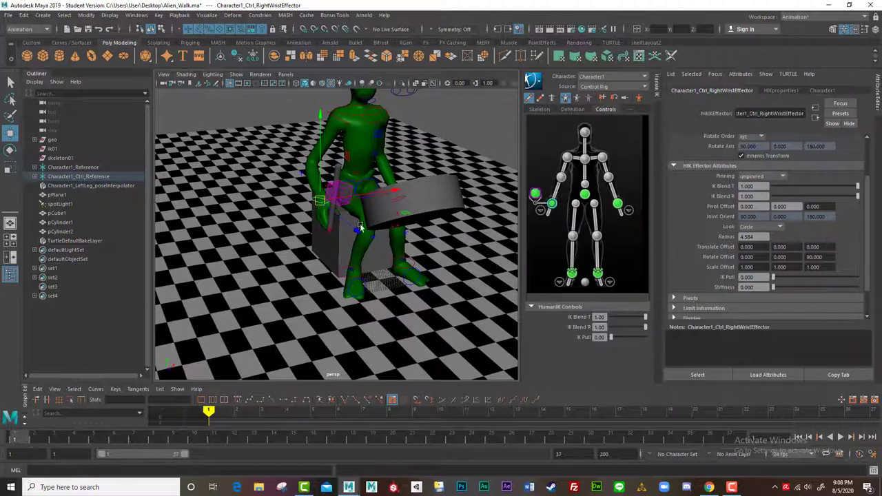
pyautogui.keyDown('alt'); pyautogui.moveTo(279, 222); pyautogui.dragTo(287, 215); pyautogui.keyUp('alt')
pyautogui.click(336, 197)
pyautogui.keyDown('alt'); pyautogui.moveTo(337, 195); pyautogui.dragTo(354, 199); pyautogui.keyUp('alt')
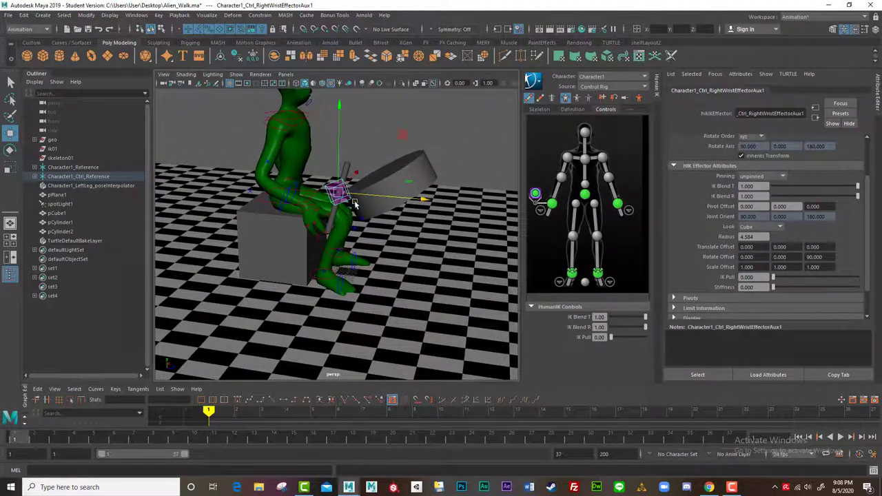
# Set the auxiliary effector's IK Blend T and IK Blend R to 0.00, and raise the right wrist effector slightly
pyautogui.click(551, 203)
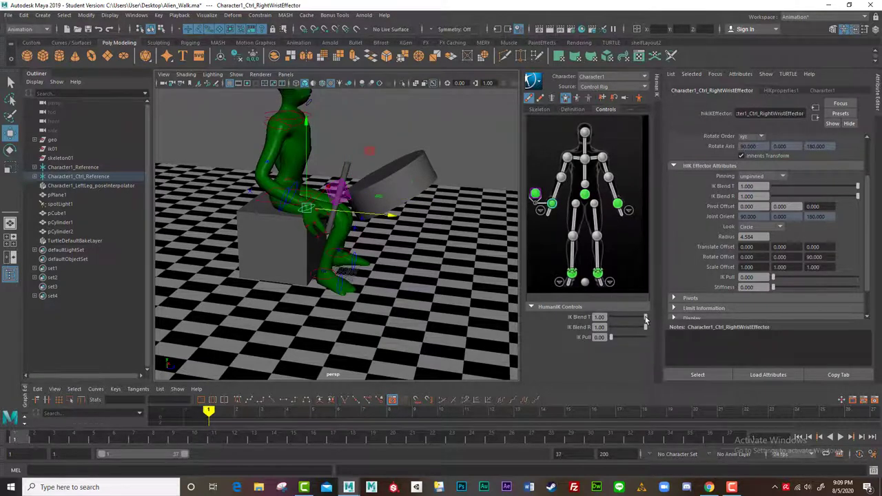
pyautogui.moveTo(645, 317); pyautogui.dragTo(552, 338)
pyautogui.click(536, 195)
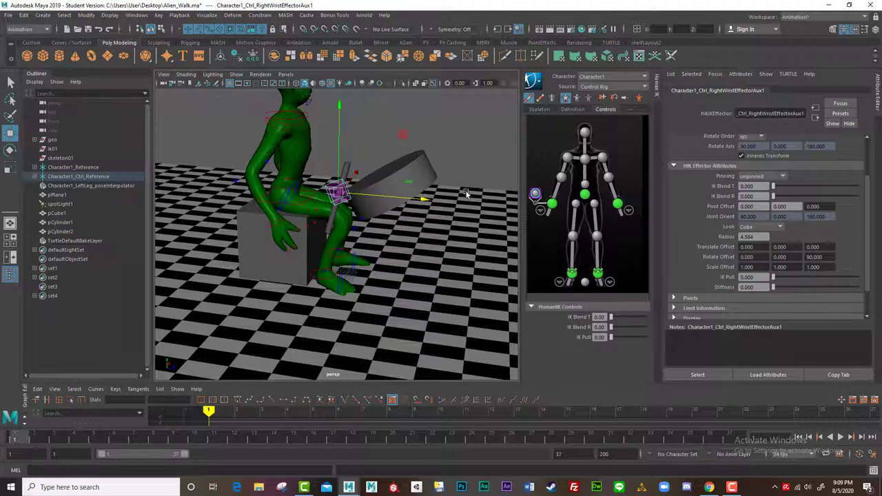
pyautogui.click(551, 204)
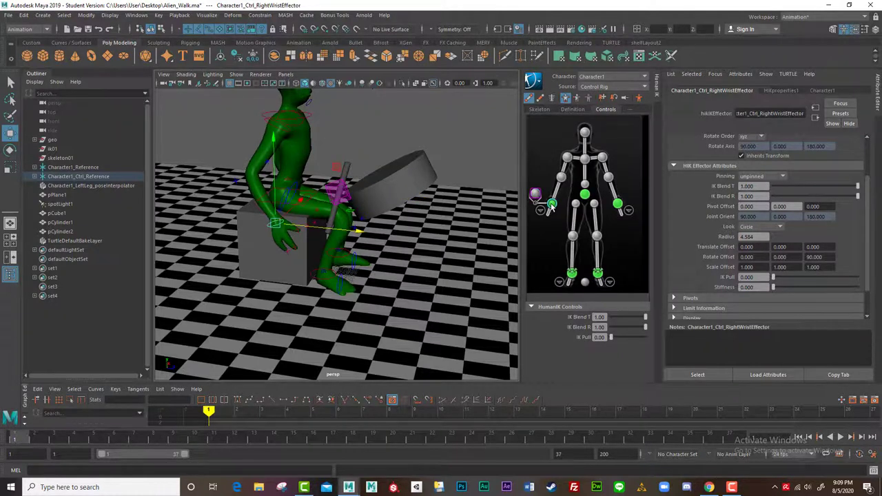
pyautogui.moveTo(262, 223); pyautogui.dragTo(275, 209)
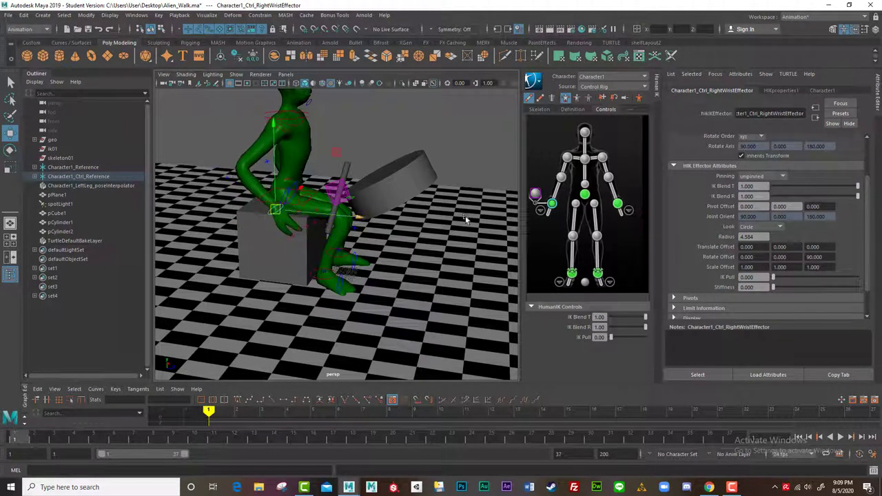
# Set the auxiliary effector's IK Blend T and IK Blend R to 1.00, and turn off both blends on the right wrist effector
pyautogui.click(535, 195)
pyautogui.click(552, 205)
pyautogui.moveTo(645, 317)
pyautogui.mouseDown()
pyautogui.moveTo(610, 317)
pyautogui.moveTo(611, 328)
pyautogui.moveTo(645, 317)
pyautogui.moveTo(627, 328)
pyautogui.moveTo(645, 328)
pyautogui.mouseUp()
pyautogui.click(536, 194)
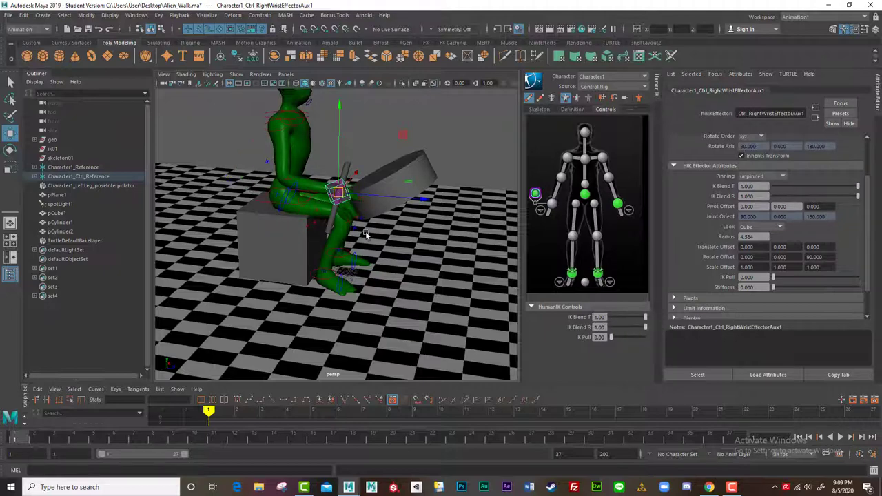
# Rotate and move the auxiliary effector so the right hand lines up around the stick
pyautogui.keyDown('alt'); pyautogui.moveTo(370, 186); pyautogui.dragTo(289, 232); pyautogui.keyUp('alt')
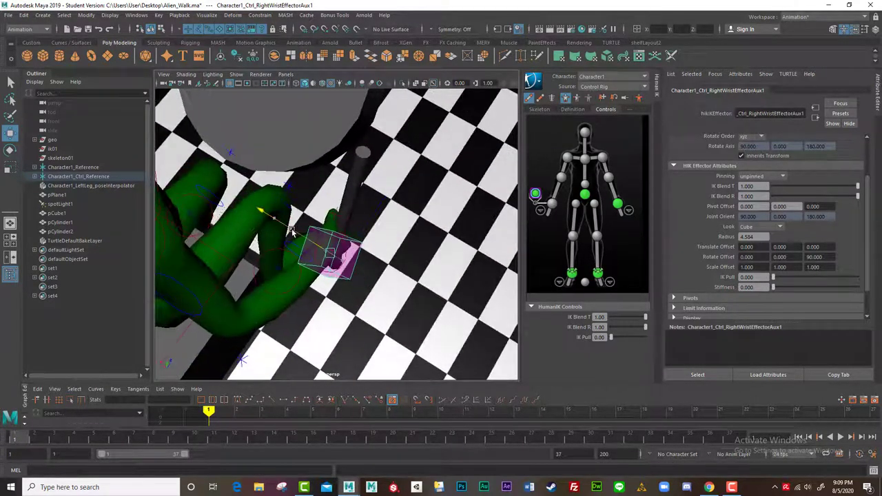
pyautogui.press('e')
pyautogui.moveTo(316, 263); pyautogui.dragTo(307, 257)
pyautogui.moveTo(287, 188); pyautogui.dragTo(269, 213)
pyautogui.moveTo(347, 227); pyautogui.dragTo(261, 212)
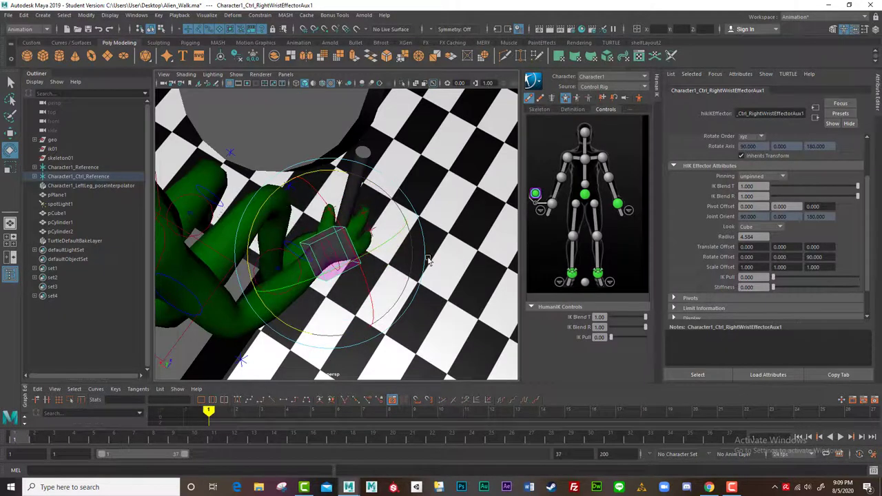
pyautogui.keyDown('alt'); pyautogui.moveTo(445, 242); pyautogui.dragTo(318, 227); pyautogui.keyUp('alt')
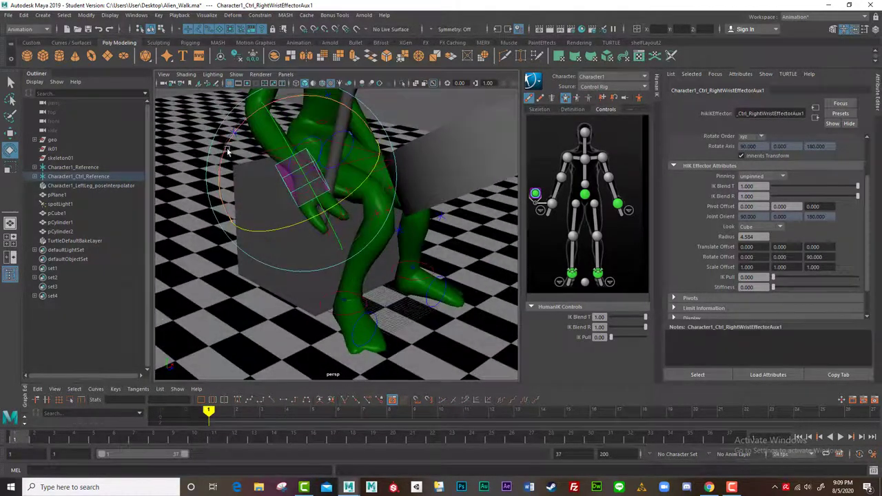
pyautogui.moveTo(229, 141); pyautogui.dragTo(260, 242)
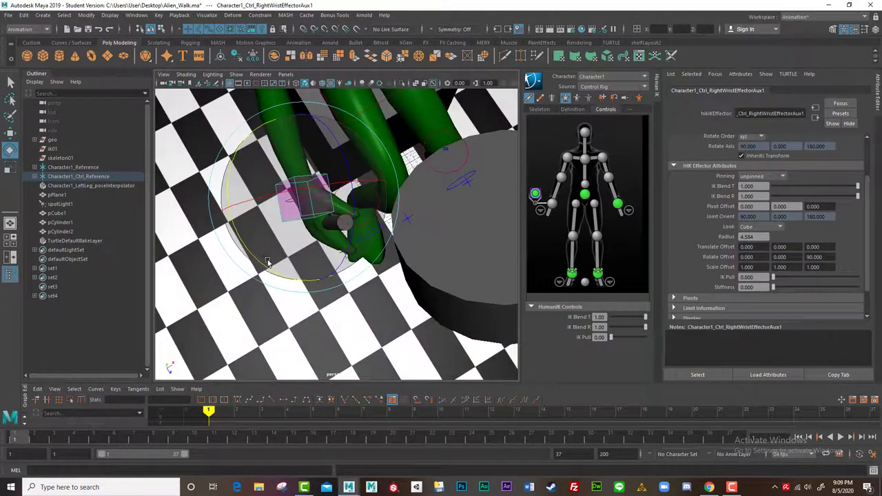
pyautogui.press('w')
pyautogui.moveTo(334, 180); pyautogui.dragTo(307, 210)
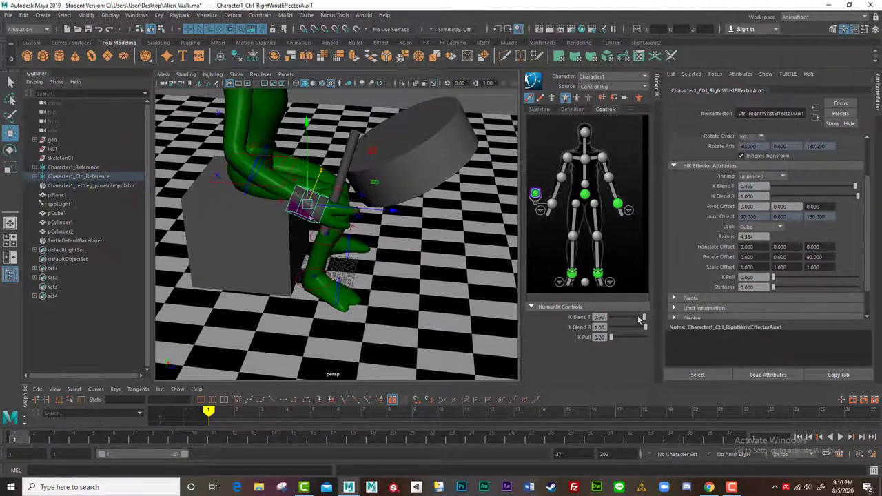
# Set IK Blend T and IK Blend R to 0.00 on the auxiliary effector and to 1.00 on the right wrist effector
pyautogui.moveTo(643, 318)
pyautogui.mouseDown()
pyautogui.moveTo(611, 318)
pyautogui.moveTo(611, 328)
pyautogui.moveTo(645, 318)
pyautogui.moveTo(645, 327)
pyautogui.mouseUp()
pyautogui.keyDown('alt'); pyautogui.moveTo(427, 268); pyautogui.dragTo(320, 241); pyautogui.keyUp('alt')
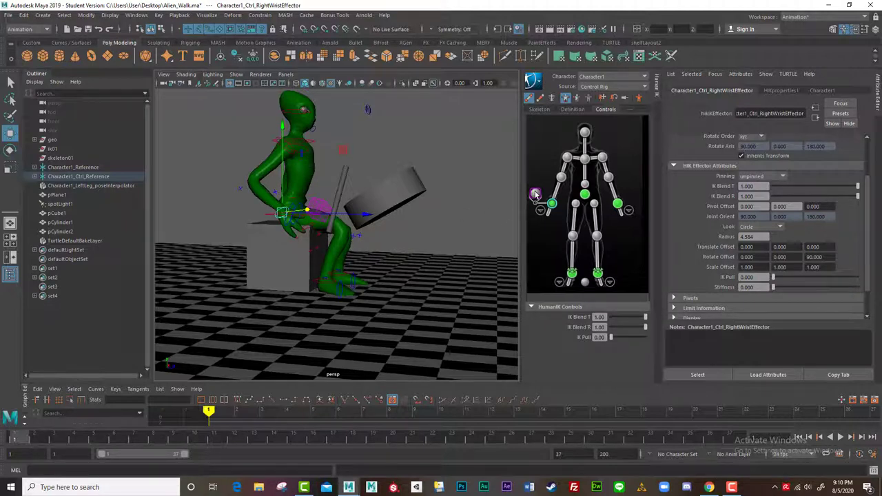
pyautogui.click(326, 207)
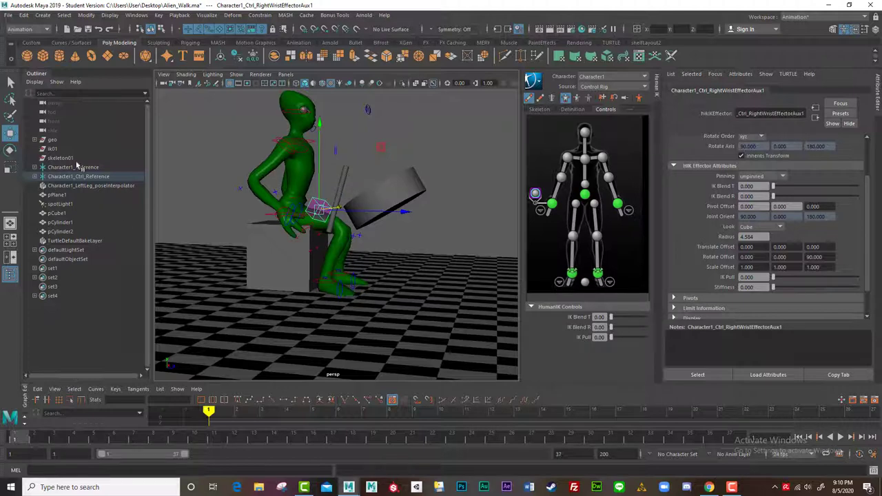
# Reveal the auxiliary effector in a widened Outliner, and rename the stick pCylinder2 as DrumStick
pyautogui.press('f')
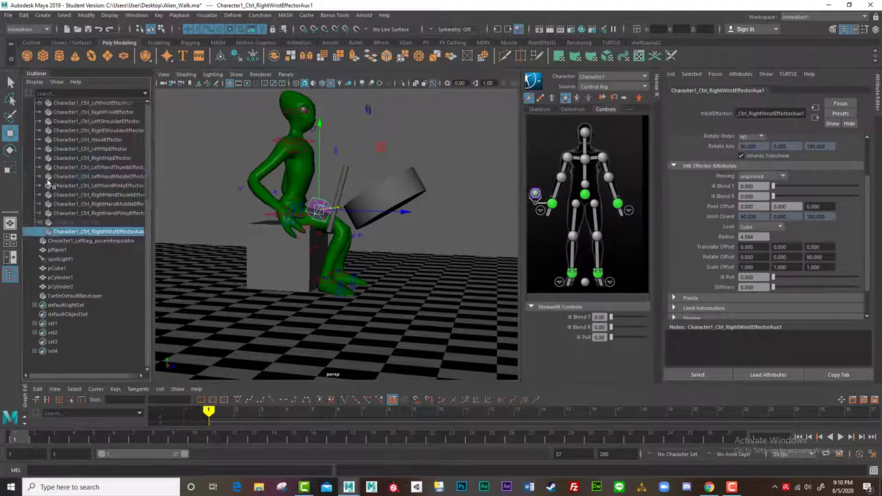
pyautogui.moveTo(152, 239); pyautogui.dragTo(179, 238)
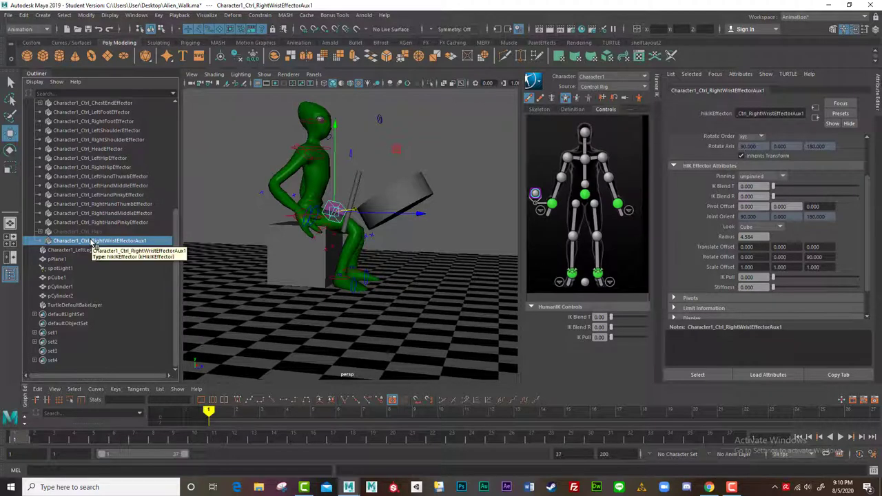
pyautogui.click(61, 296)
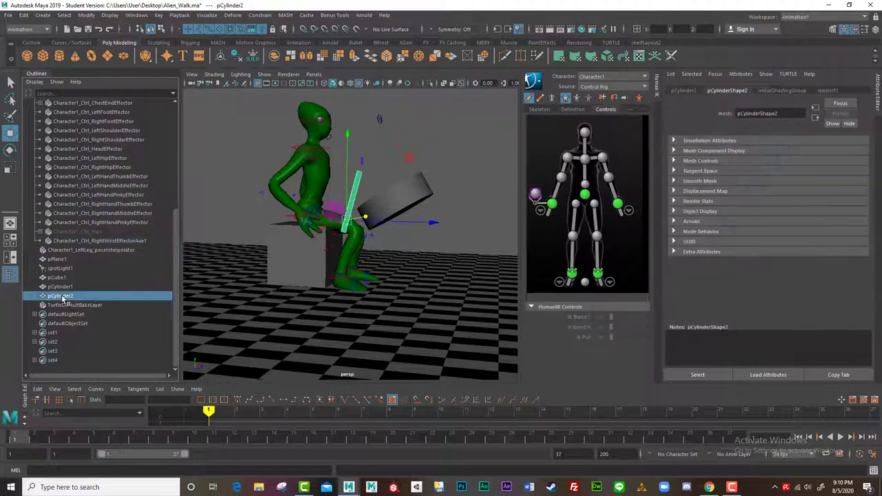
pyautogui.doubleClick(61, 296)
pyautogui.write('DrumStick')
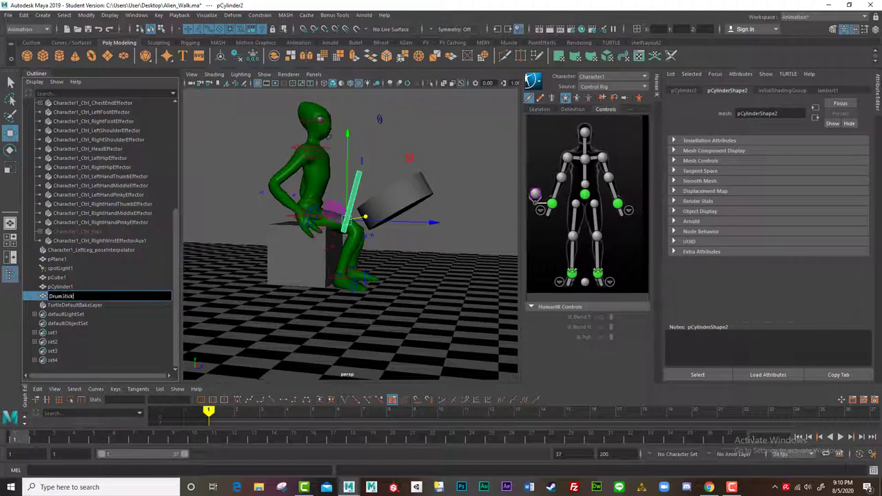
pyautogui.press('Return')
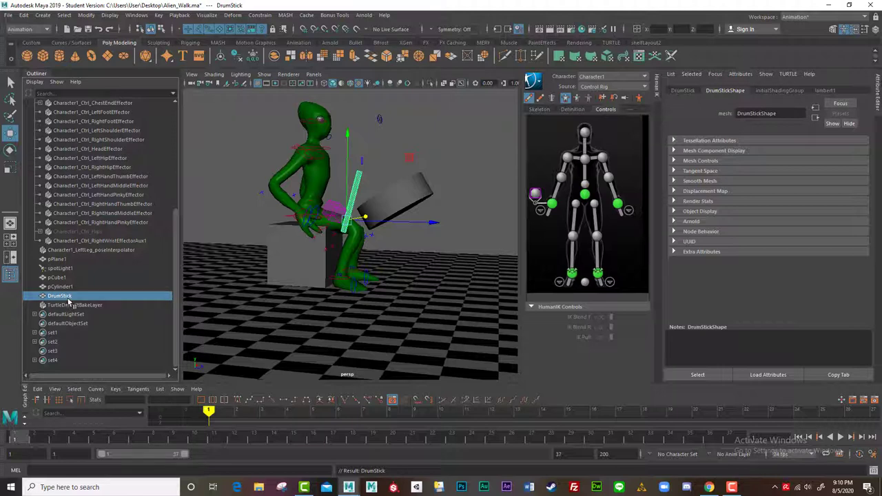
# Constrain the right wrist auxiliary effector to DrumStick with a Parent constraint and an Orient constraint
pyautogui.press('f')
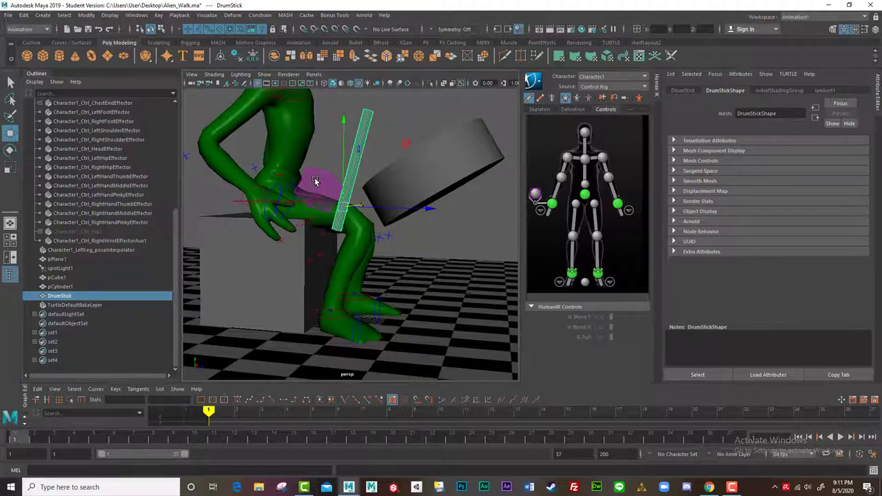
pyautogui.click(164, 241)
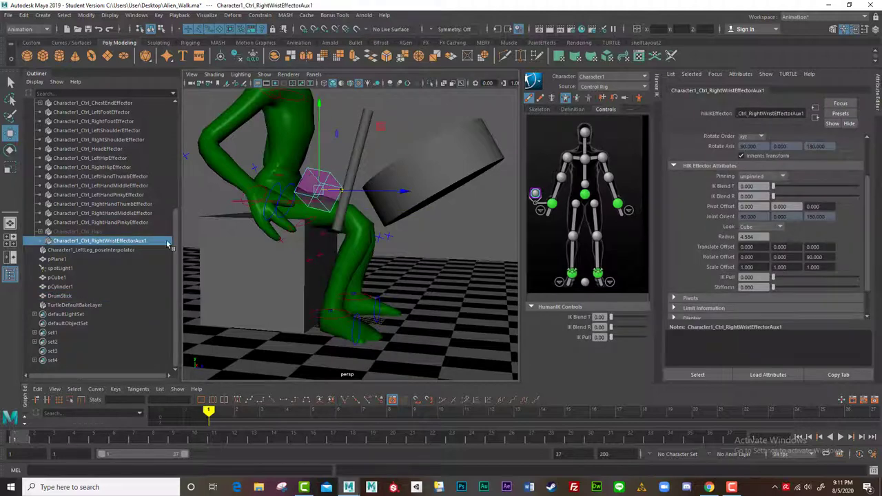
pyautogui.click(62, 298)
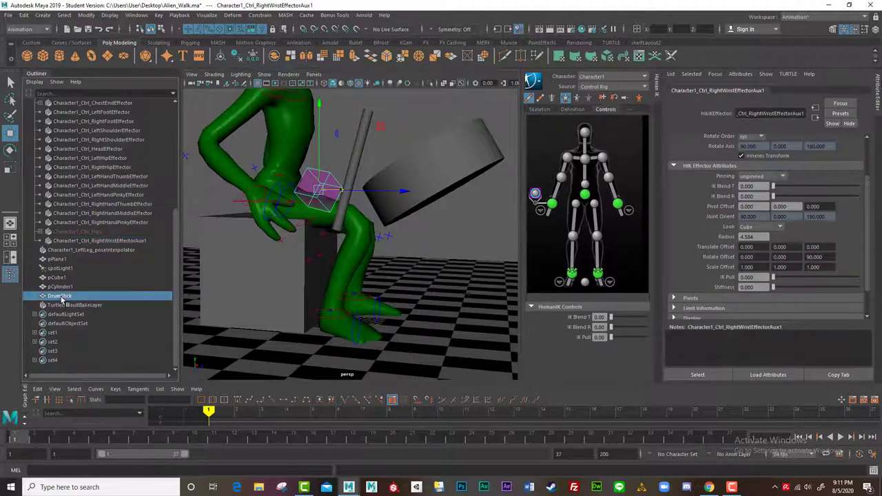
pyautogui.keyDown('ctrl'); pyautogui.click(104, 241); pyautogui.keyUp('ctrl')
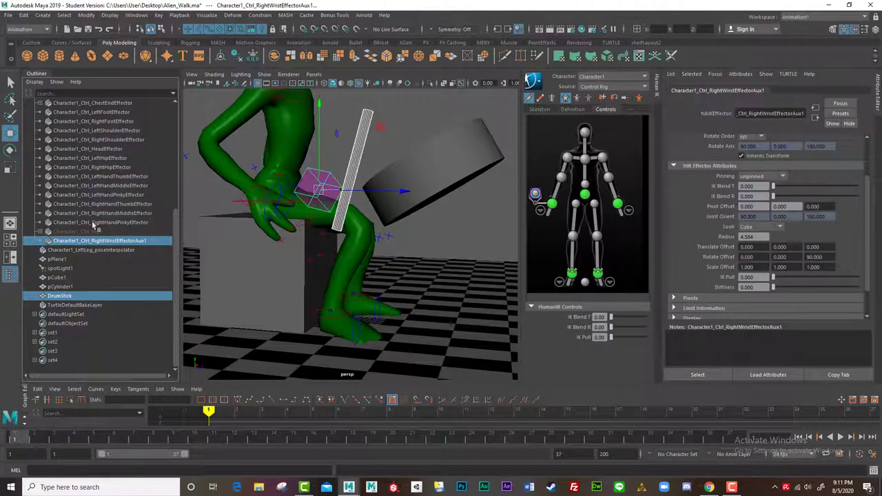
pyautogui.click(260, 17)
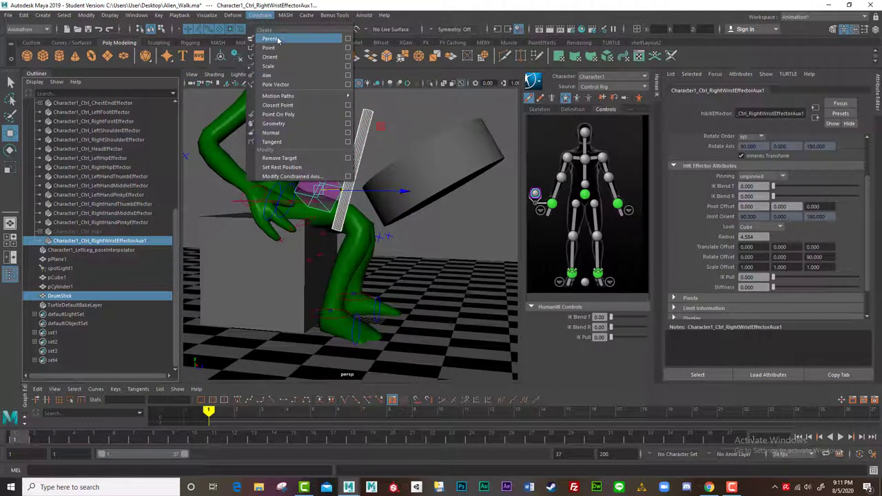
pyautogui.click(282, 39)
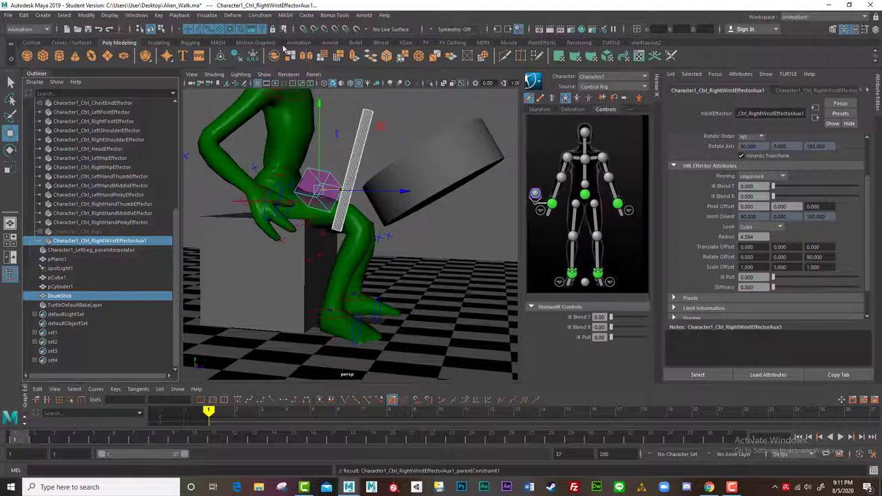
pyautogui.click(255, 15)
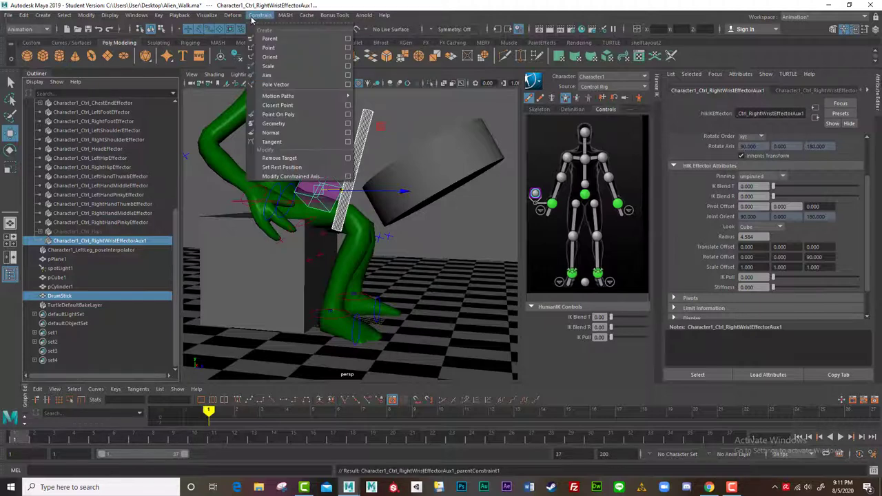
pyautogui.click(270, 58)
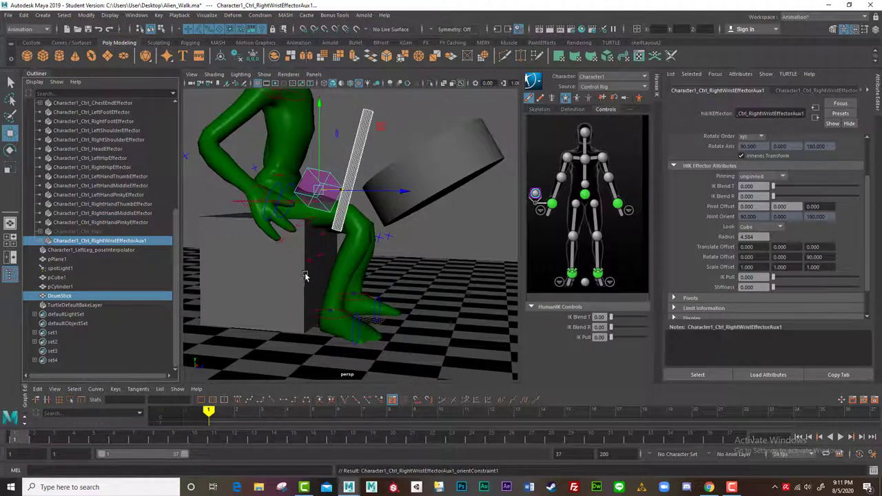
# Move the right wrist effector inward so the right hand sits close beside the alien's hip
pyautogui.click(328, 207)
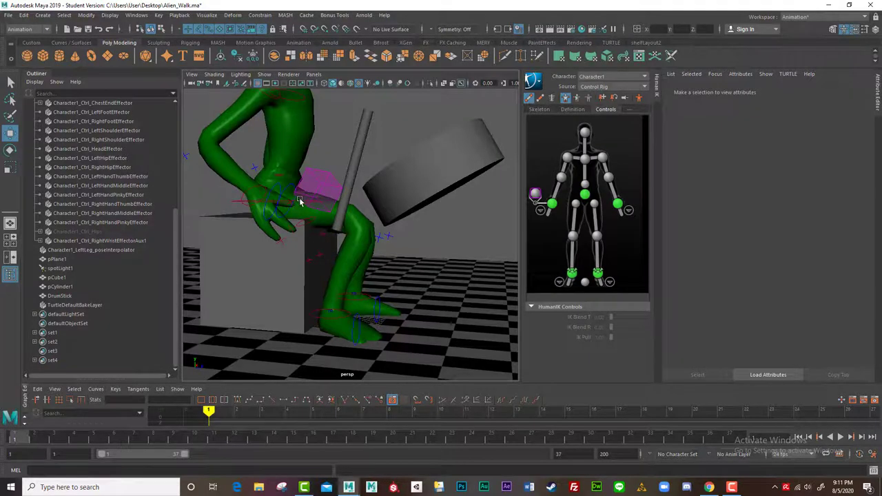
pyautogui.keyDown('alt'); pyautogui.moveTo(298, 199); pyautogui.dragTo(341, 201); pyautogui.keyUp('alt')
pyautogui.click(351, 189)
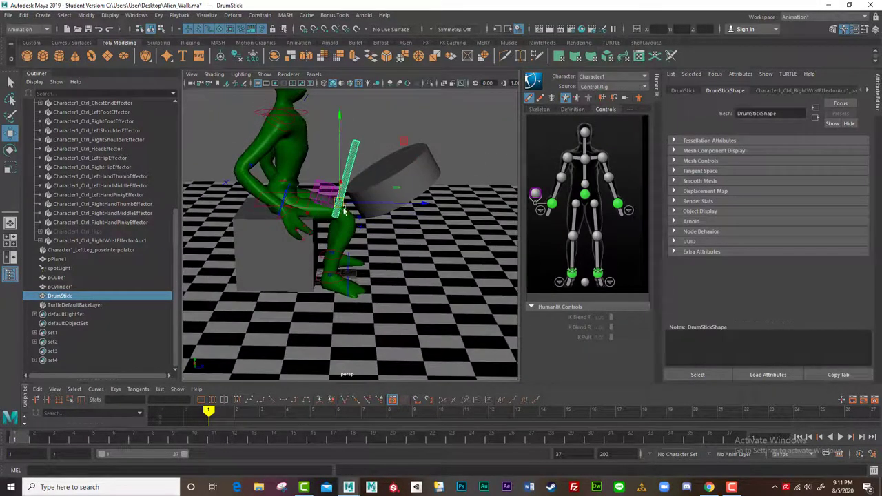
pyautogui.keyDown('alt'); pyautogui.moveTo(316, 267); pyautogui.dragTo(295, 246); pyautogui.keyUp('alt')
pyautogui.click(241, 124)
pyautogui.click(281, 207)
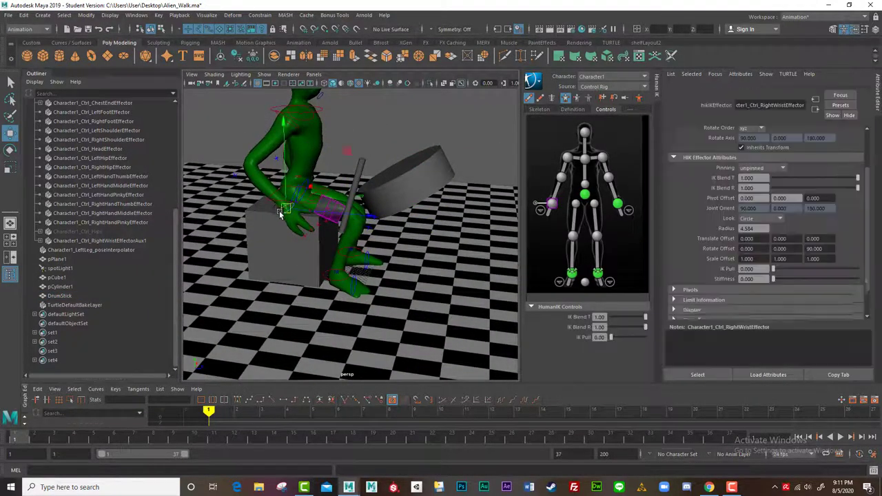
pyautogui.keyDown('alt'); pyautogui.moveTo(285, 209); pyautogui.dragTo(365, 235); pyautogui.keyUp('alt')
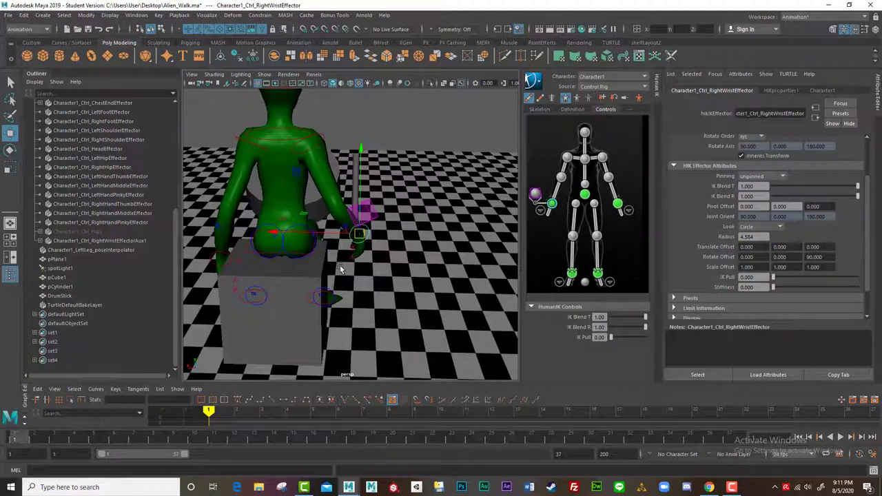
pyautogui.moveTo(358, 236); pyautogui.dragTo(337, 240)
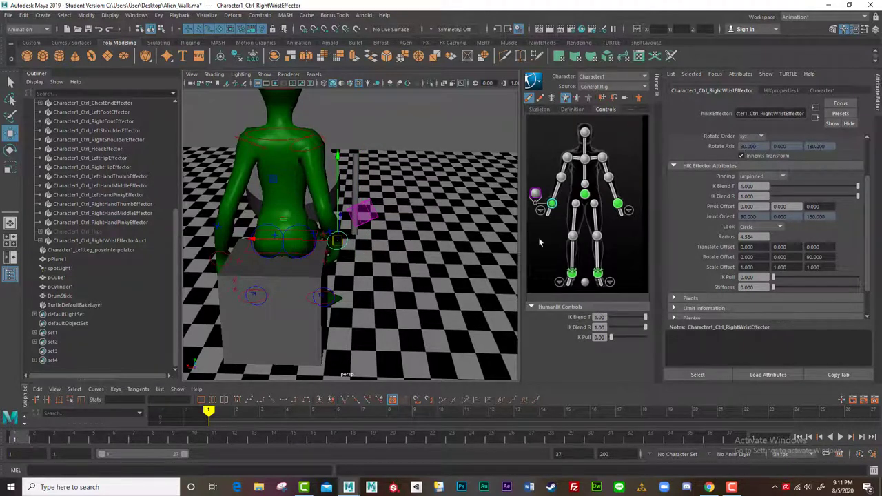
# Key the right wrist effector's IK Blend T and IK Blend R at 1.00 on frame 1
pyautogui.rightClick(584, 317)
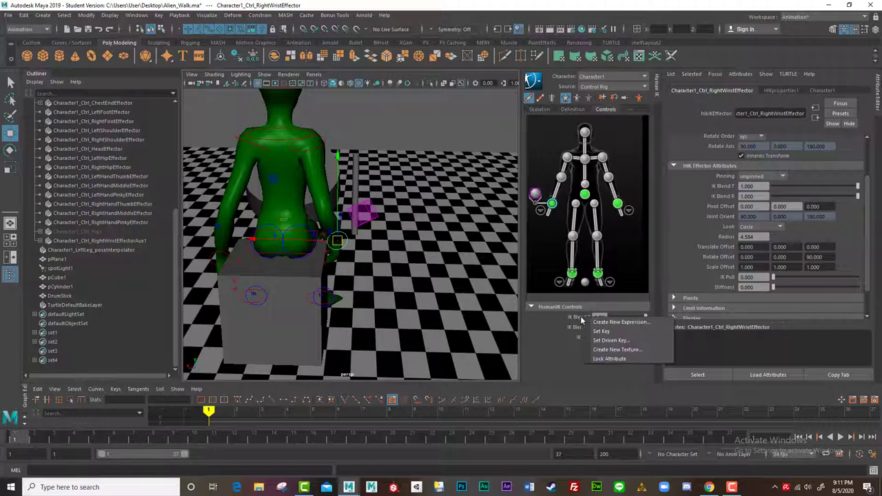
pyautogui.click(591, 334)
pyautogui.rightClick(580, 332)
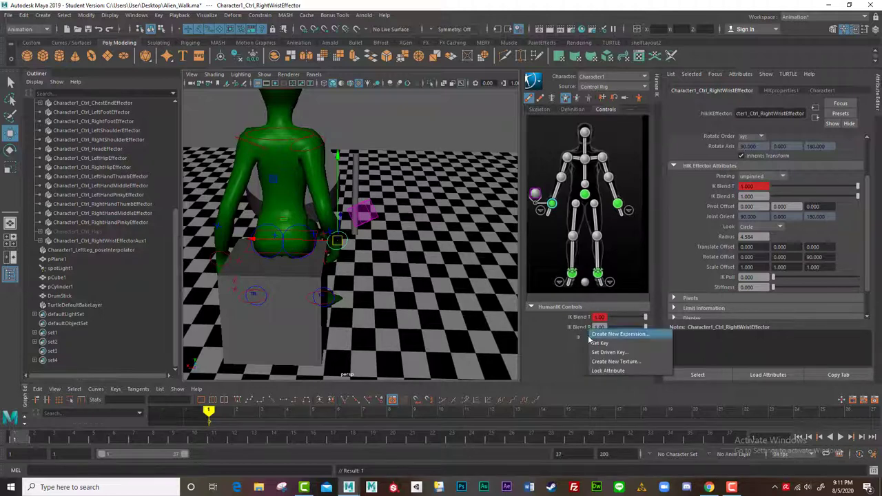
pyautogui.click(589, 337)
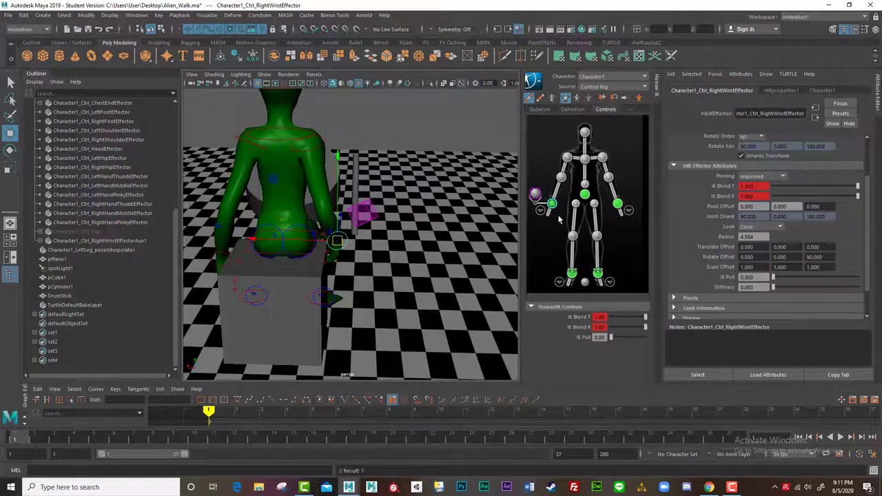
# Key the seated pose on frame 5 and go to frame 10
pyautogui.keyDown('alt'); pyautogui.moveTo(370, 270); pyautogui.dragTo(269, 253); pyautogui.keyUp('alt')
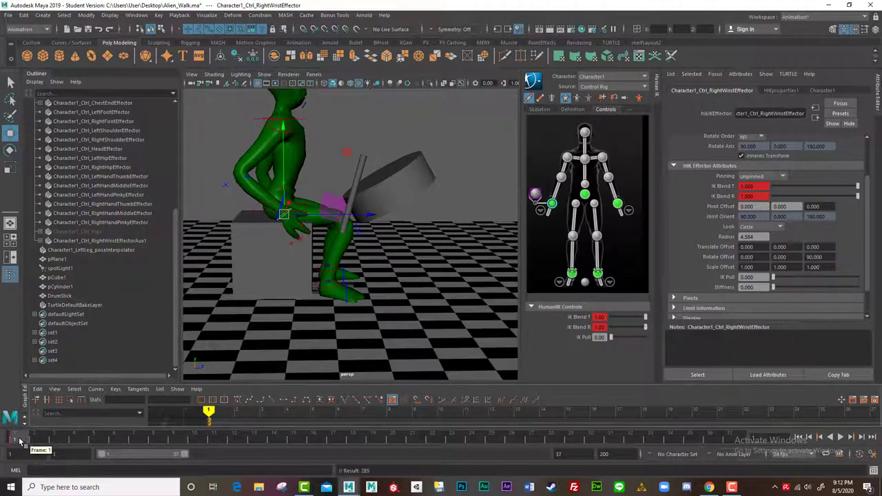
pyautogui.moveTo(19, 441); pyautogui.dragTo(194, 440)
pyautogui.press('s')
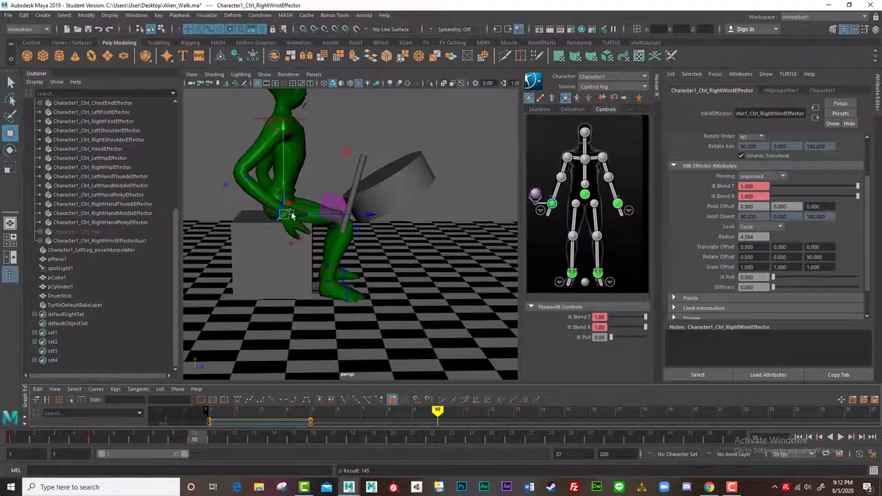
# Raise the right wrist effector above head height on frame 10 and rotate the raised hand slightly
pyautogui.keyDown('alt'); pyautogui.moveTo(274, 217); pyautogui.dragTo(345, 114); pyautogui.keyUp('alt')
pyautogui.scroll(-4, 382, 141)
pyautogui.keyDown('alt'); pyautogui.moveTo(382, 141); pyautogui.dragTo(222, 163); pyautogui.keyUp('alt')
pyautogui.keyDown('alt'); pyautogui.moveTo(375, 207); pyautogui.dragTo(318, 143); pyautogui.keyUp('alt')
pyautogui.keyDown('alt'); pyautogui.moveTo(379, 175); pyautogui.dragTo(293, 164); pyautogui.keyUp('alt')
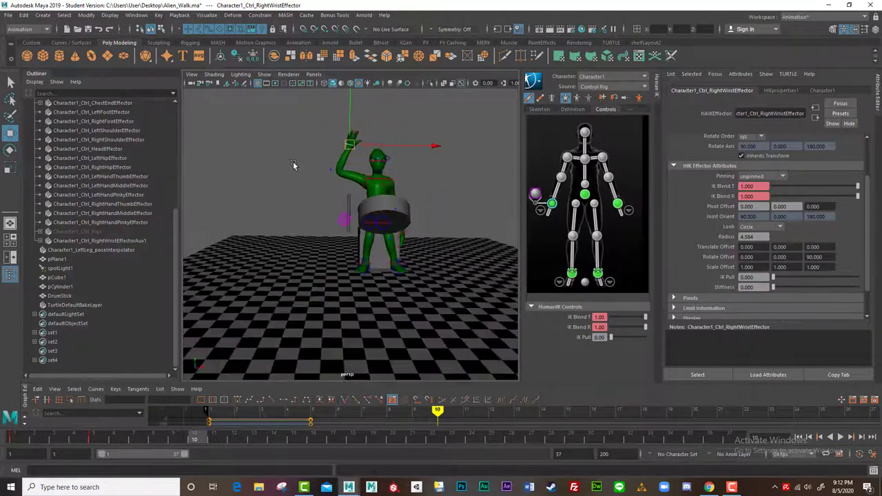
pyautogui.press('e')
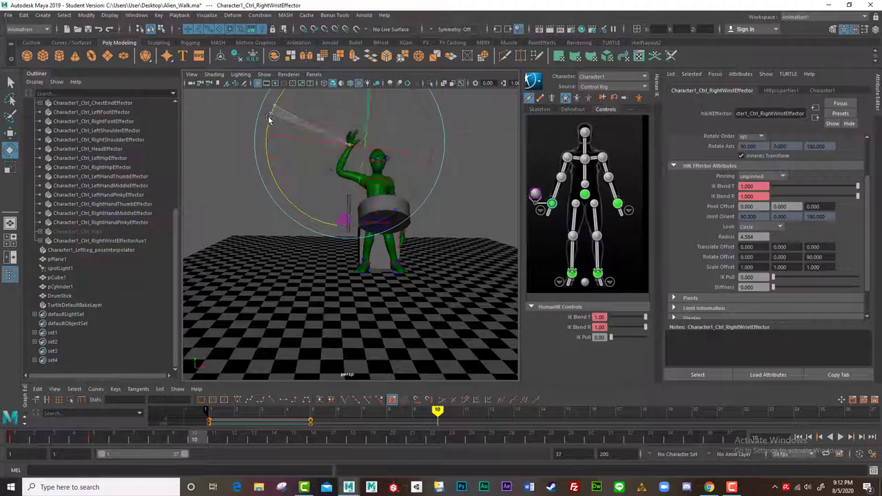
pyautogui.click(401, 162)
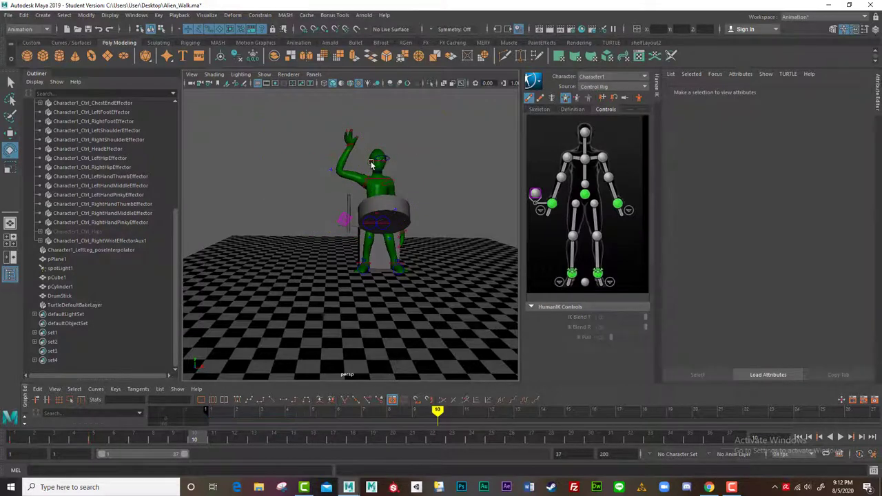
# Move the left wrist effector forward so the left elbow bends and the hand comes beside the left thigh
pyautogui.click(372, 160)
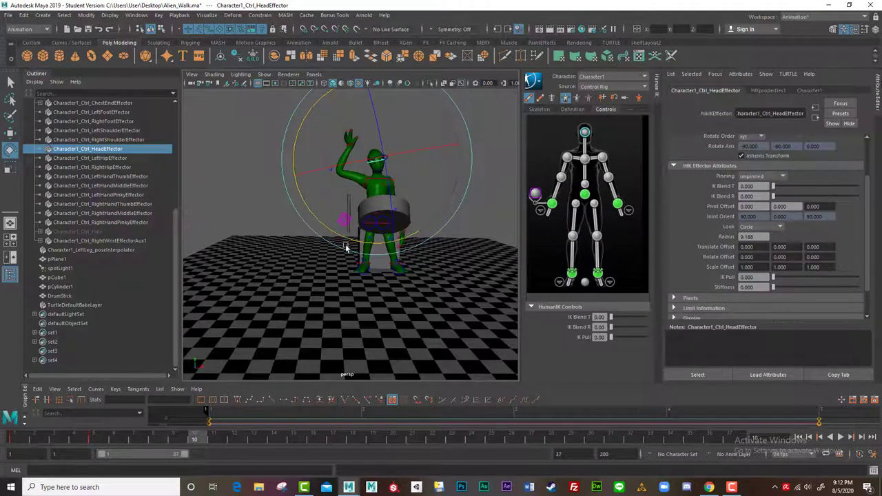
pyautogui.keyDown('alt'); pyautogui.moveTo(403, 240); pyautogui.dragTo(367, 236); pyautogui.keyUp('alt')
pyautogui.keyDown('alt'); pyautogui.moveTo(368, 236); pyautogui.dragTo(441, 254, button='right'); pyautogui.keyUp('alt')
pyautogui.click(461, 233)
pyautogui.moveTo(462, 233)
pyautogui.keyDown('alt'); pyautogui.mouseDown()
pyautogui.moveTo(452, 244)
pyautogui.moveTo(464, 251)
pyautogui.mouseUp(); pyautogui.keyUp('alt')
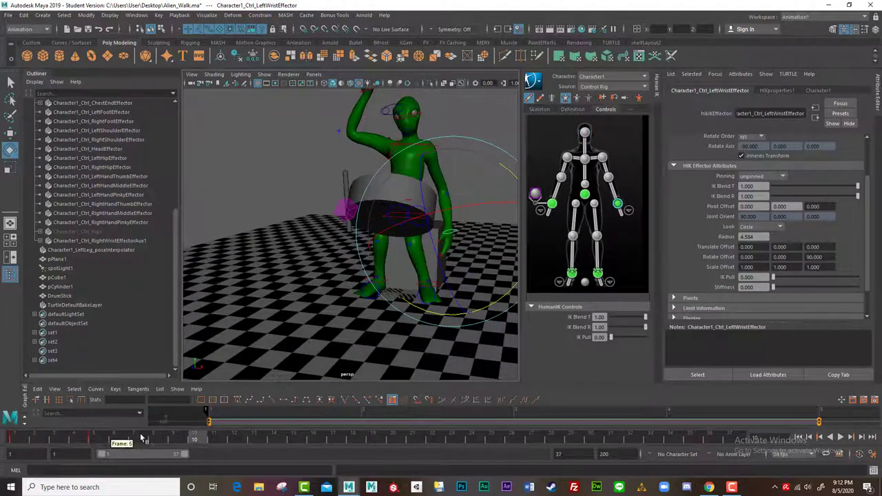
pyautogui.click(565, 99)
pyautogui.press('w')
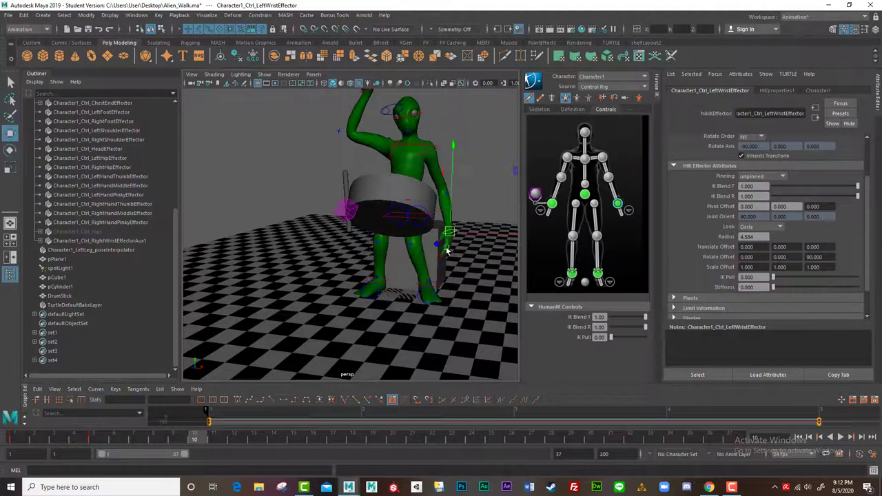
pyautogui.moveTo(437, 239); pyautogui.dragTo(414, 248)
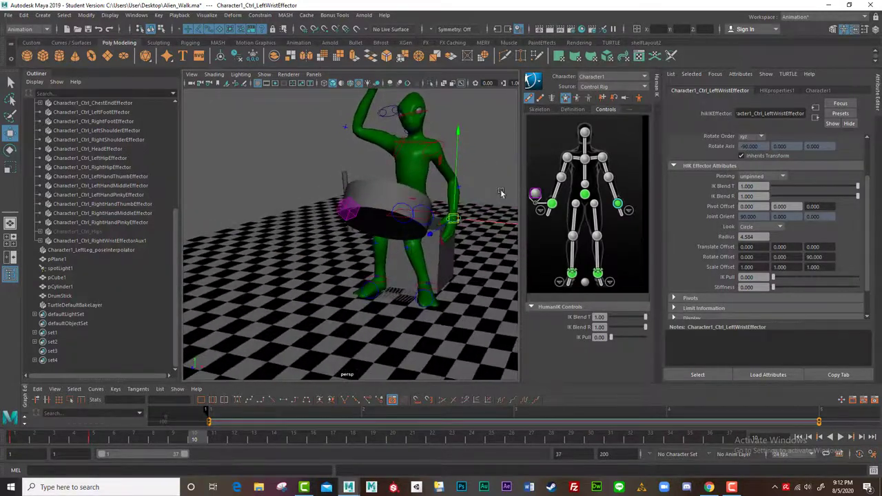
# Key the full-body pose with the raised right hand on frame 10, and start playback
pyautogui.click(198, 440)
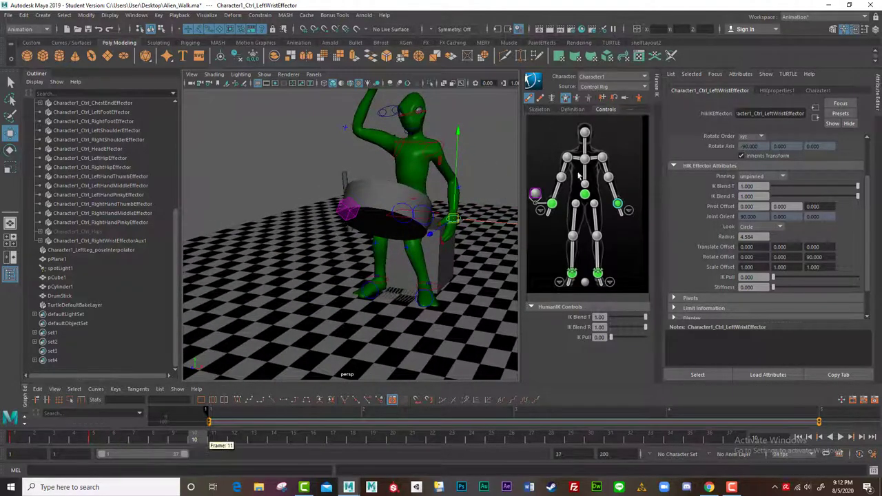
pyautogui.press('s')
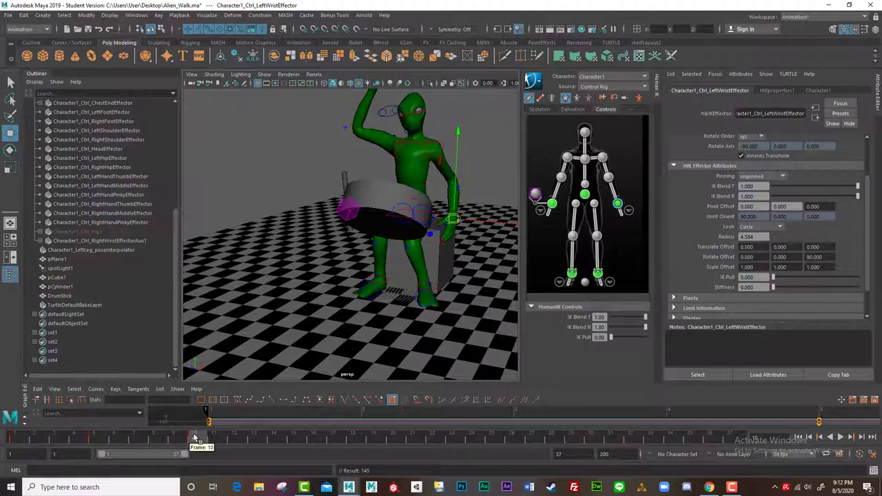
pyautogui.moveTo(194, 438)
pyautogui.mouseDown()
pyautogui.moveTo(93, 443)
pyautogui.moveTo(194, 440)
pyautogui.mouseUp()
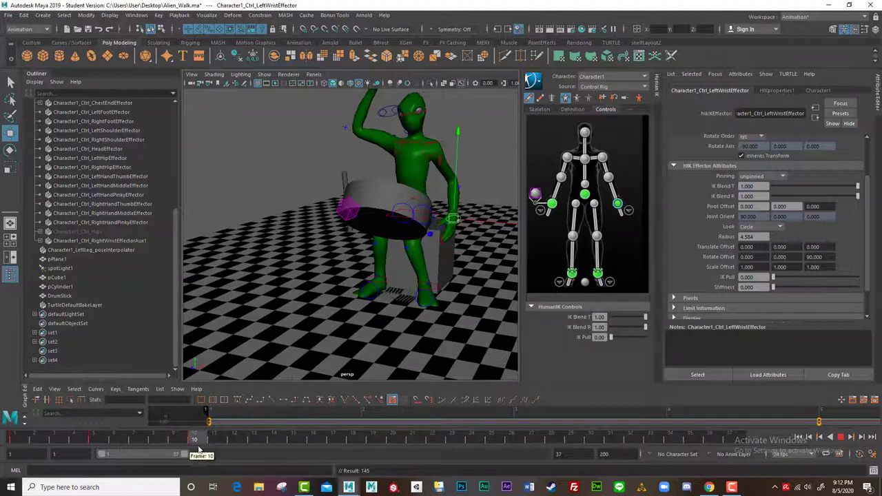
# Select the right wrist effector, hold the raised-hand pose with a full-body key on frame 15, and go to frame 20
pyautogui.keyDown('alt'); pyautogui.moveTo(421, 235); pyautogui.dragTo(325, 232, button='right'); pyautogui.keyUp('alt')
pyautogui.keyDown('alt'); pyautogui.moveTo(325, 233); pyautogui.dragTo(340, 279); pyautogui.keyUp('alt')
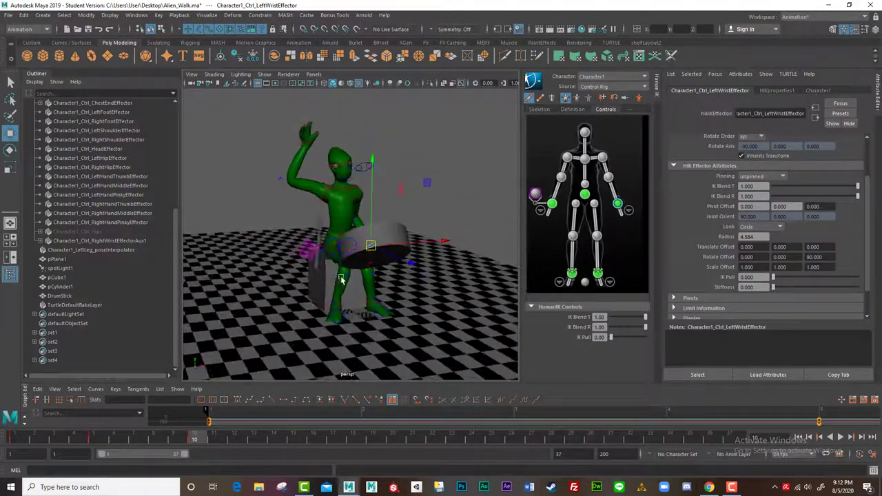
pyautogui.click(308, 142)
pyautogui.moveTo(283, 439); pyautogui.dragTo(394, 441)
pyautogui.press('s')
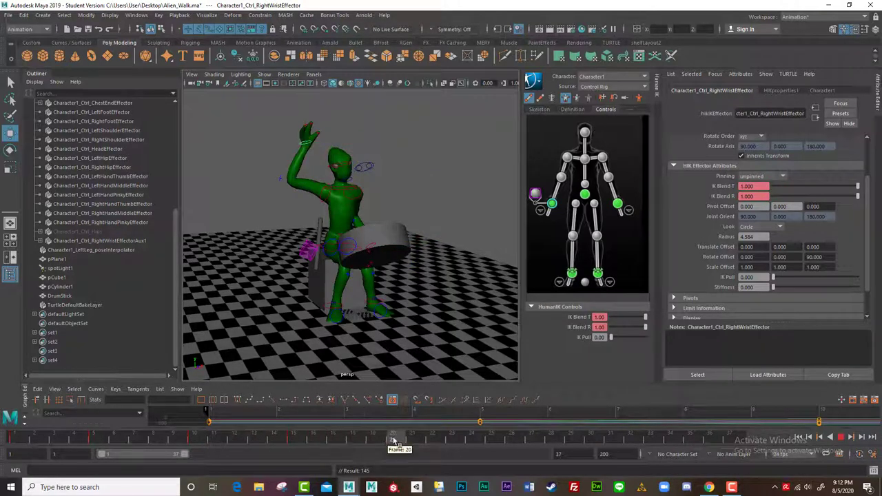
# Lower the right wrist effector on frame 20 so the hand comes down beside the right thigh near the drumstick
pyautogui.click(254, 141)
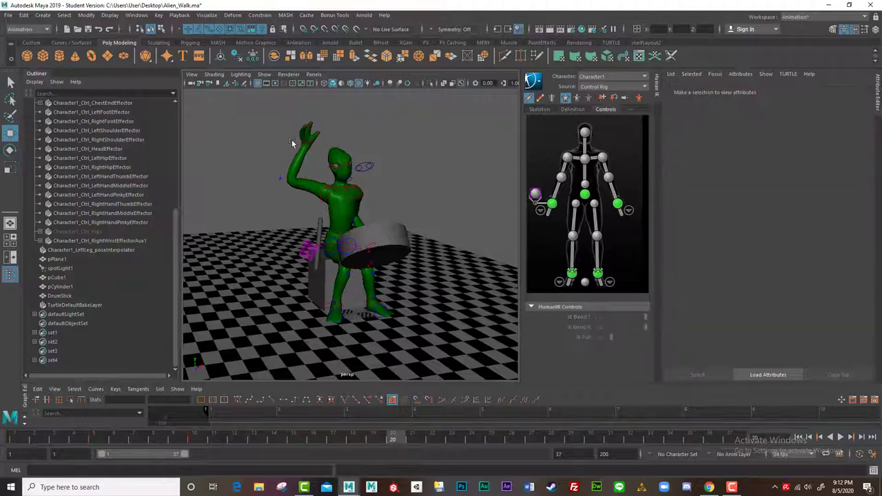
pyautogui.click(300, 146)
pyautogui.moveTo(302, 145); pyautogui.dragTo(307, 253)
pyautogui.keyDown('alt'); pyautogui.moveTo(253, 273); pyautogui.dragTo(273, 261); pyautogui.keyUp('alt')
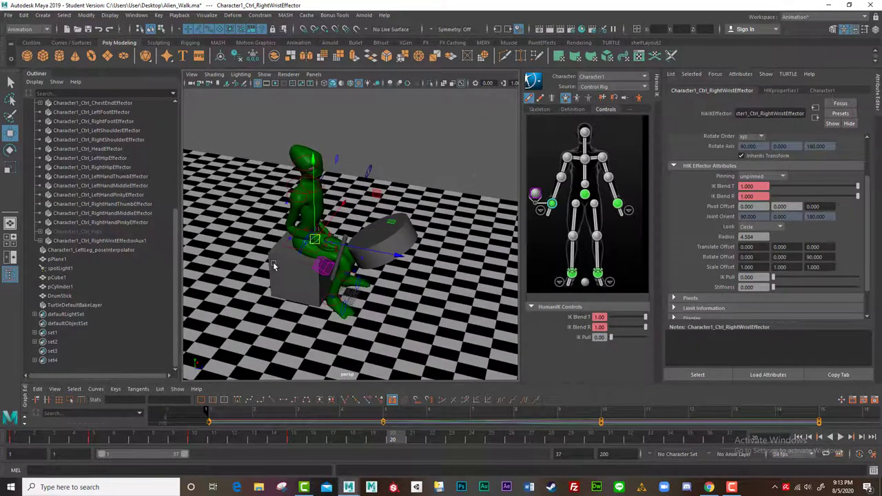
# Rotate the head effector on frame 20 and key the full-body pose there
pyautogui.press('e')
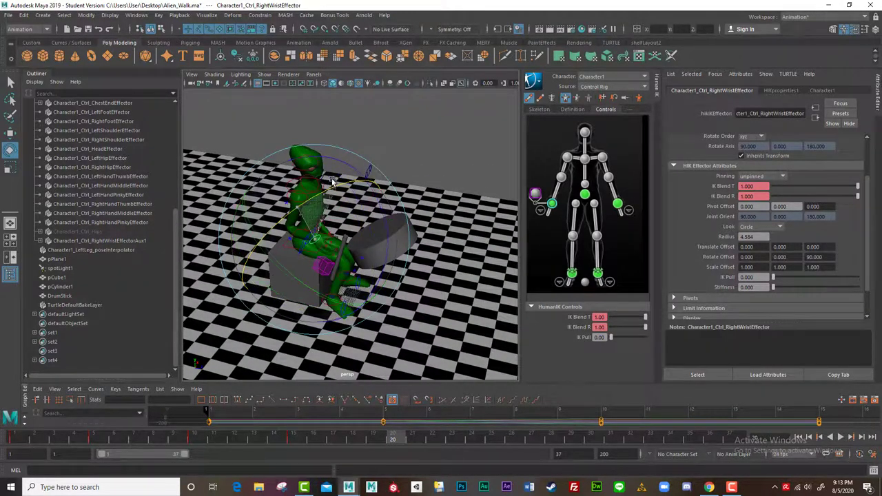
pyautogui.click(303, 169)
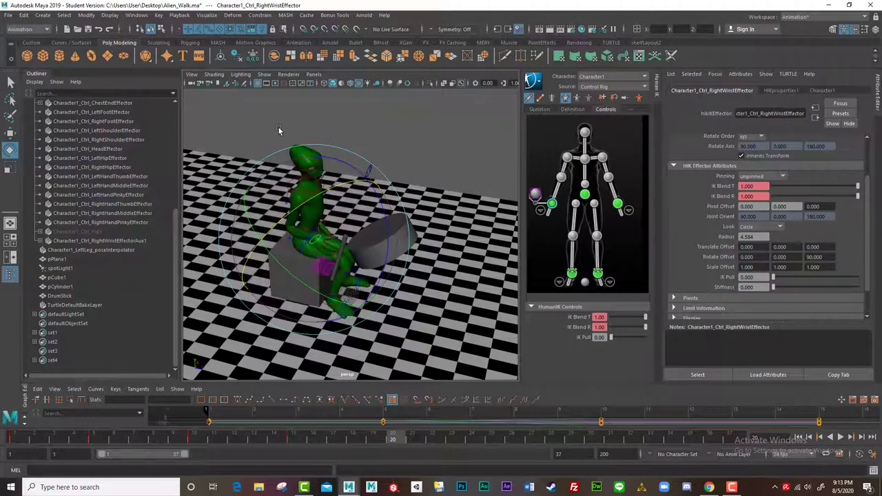
pyautogui.click(297, 169)
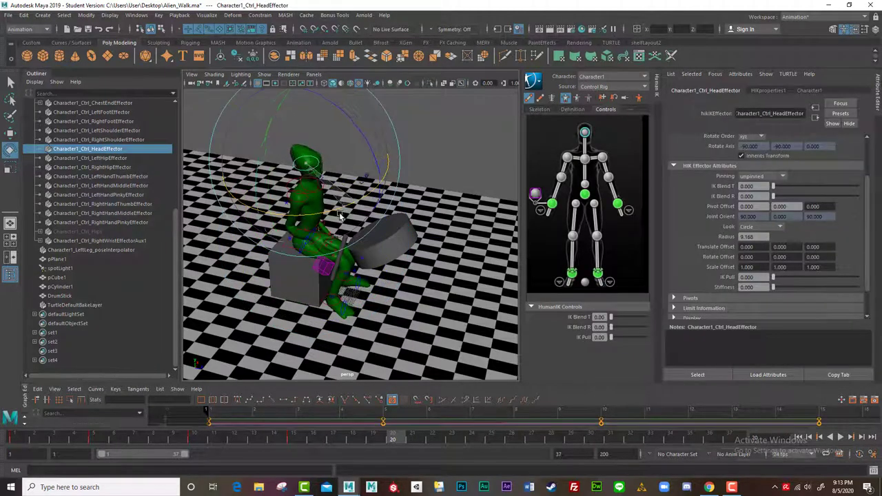
pyautogui.moveTo(333, 124); pyautogui.dragTo(335, 137)
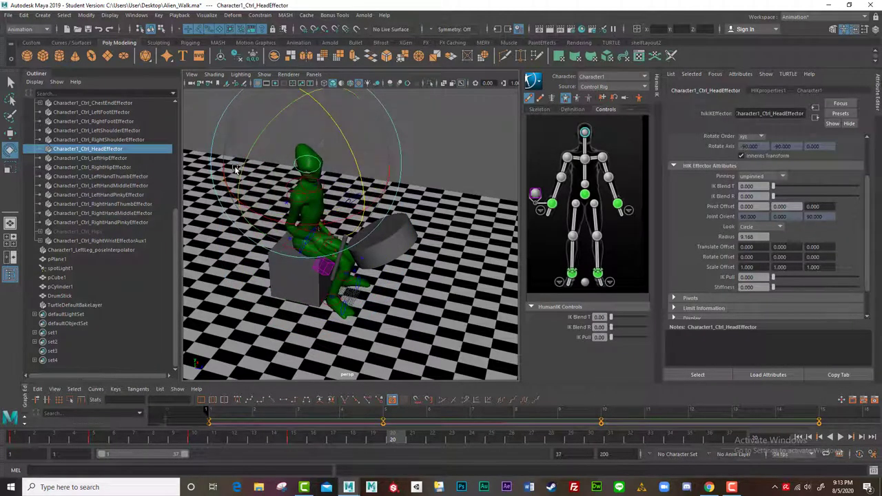
pyautogui.moveTo(251, 211); pyautogui.dragTo(292, 187)
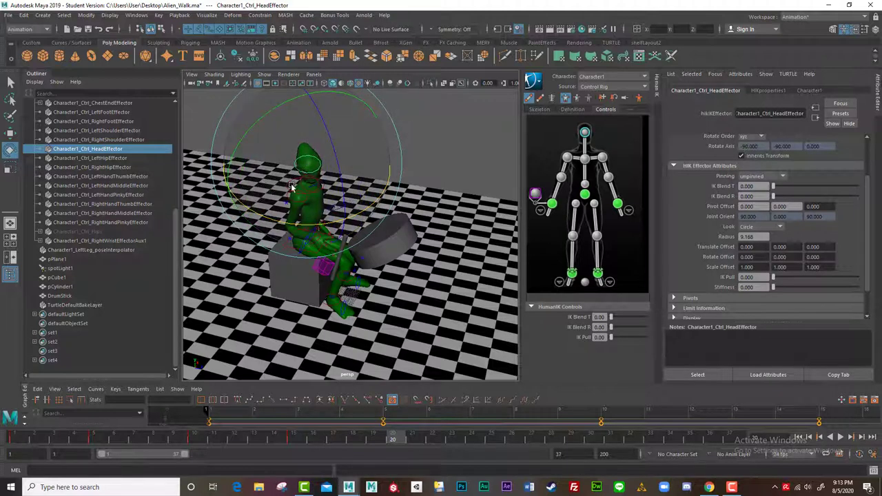
pyautogui.moveTo(293, 235); pyautogui.dragTo(288, 255)
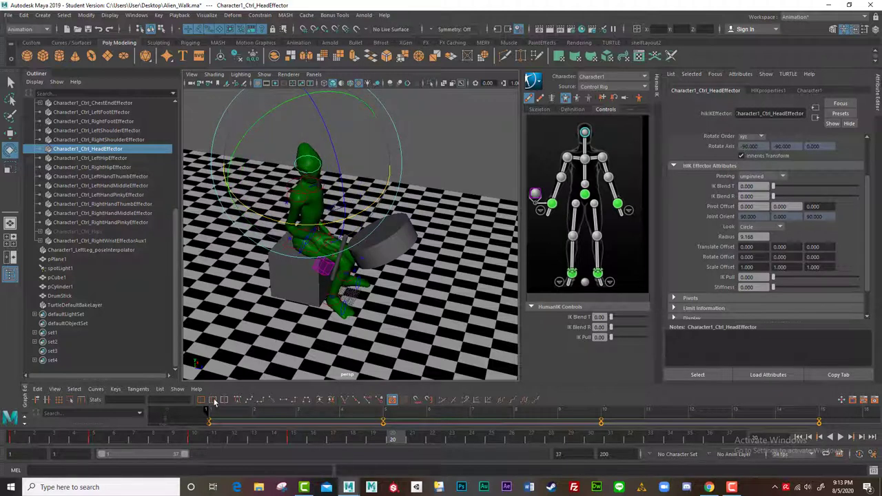
pyautogui.moveTo(395, 440)
pyautogui.mouseDown()
pyautogui.moveTo(224, 442)
pyautogui.moveTo(397, 438)
pyautogui.mouseUp()
pyautogui.click(391, 440)
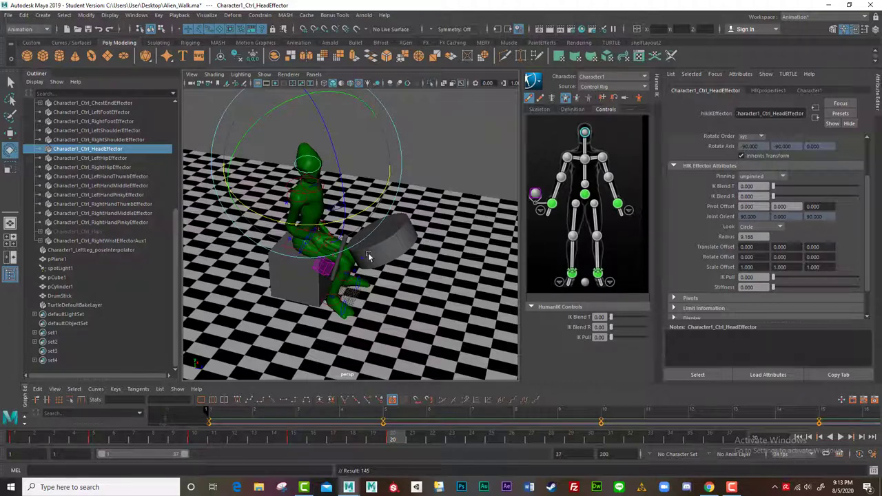
# Switch to body-part keying and key the right wrist effector's IK Blend T and IK Blend R at 1 on frame 20
pyautogui.click(577, 98)
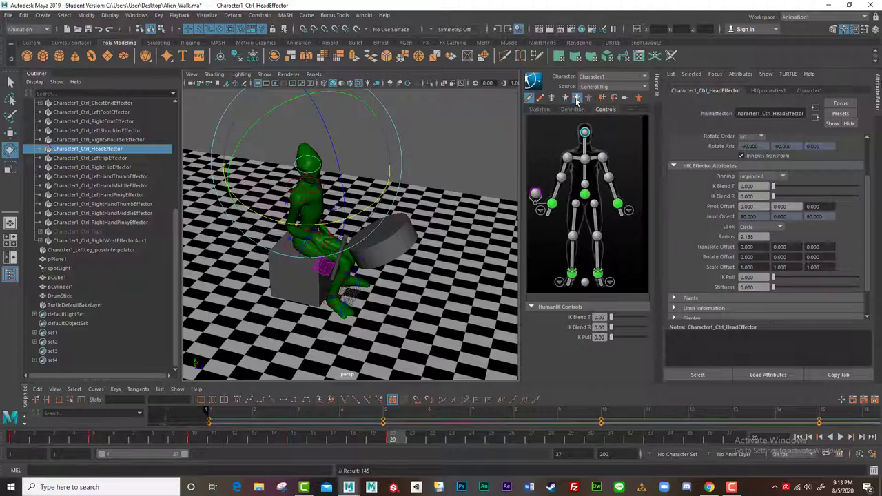
pyautogui.moveTo(257, 324)
pyautogui.keyDown('alt'); pyautogui.mouseDown()
pyautogui.moveTo(234, 335)
pyautogui.moveTo(270, 313)
pyautogui.mouseUp(); pyautogui.keyUp('alt')
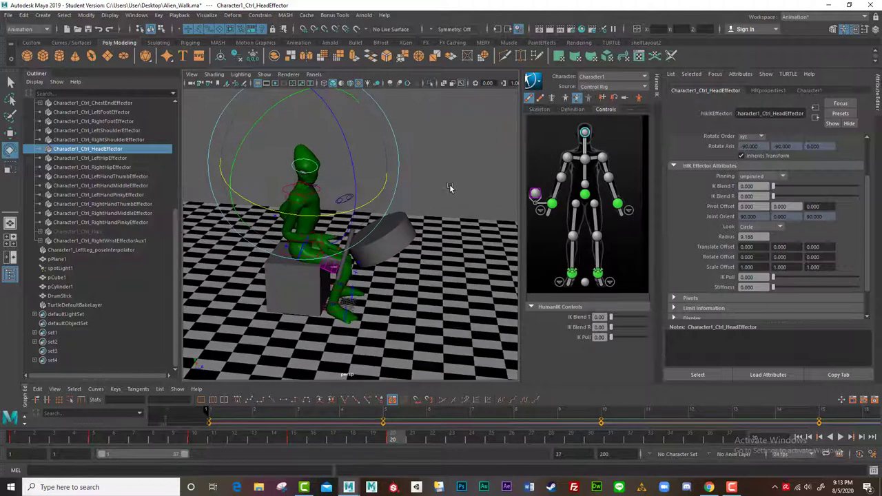
pyautogui.click(445, 177)
pyautogui.click(319, 237)
pyautogui.keyDown('alt'); pyautogui.moveTo(318, 238); pyautogui.dragTo(335, 264); pyautogui.keyUp('alt')
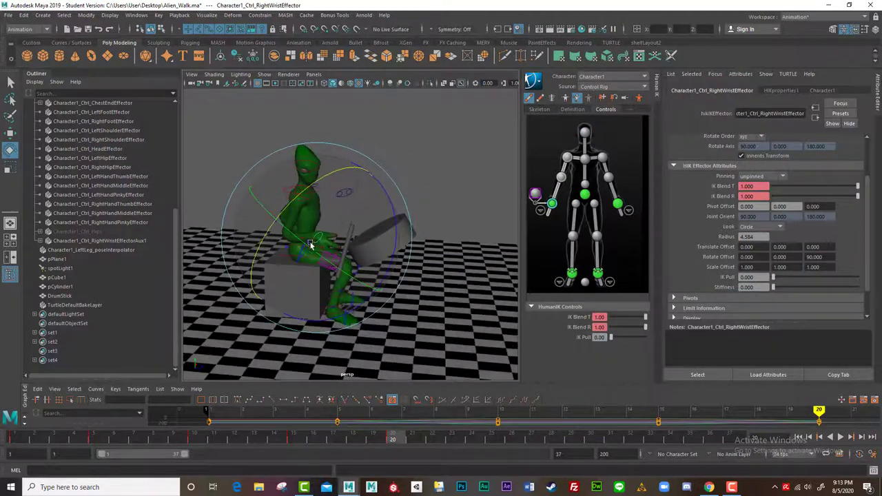
pyautogui.rightClick(582, 316)
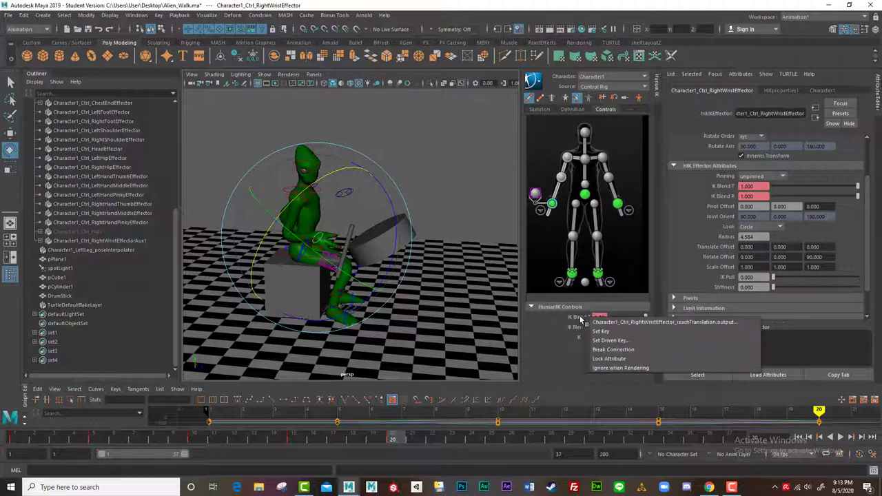
pyautogui.click(577, 331)
pyautogui.rightClick(577, 328)
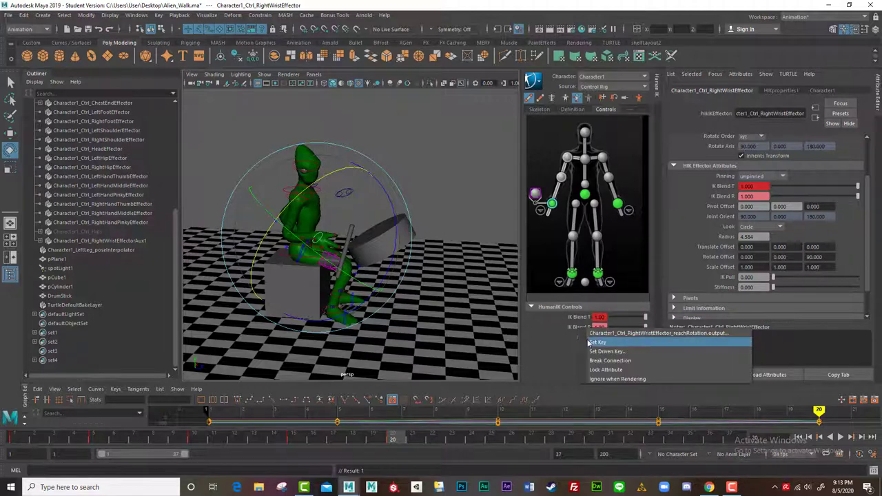
pyautogui.click(587, 339)
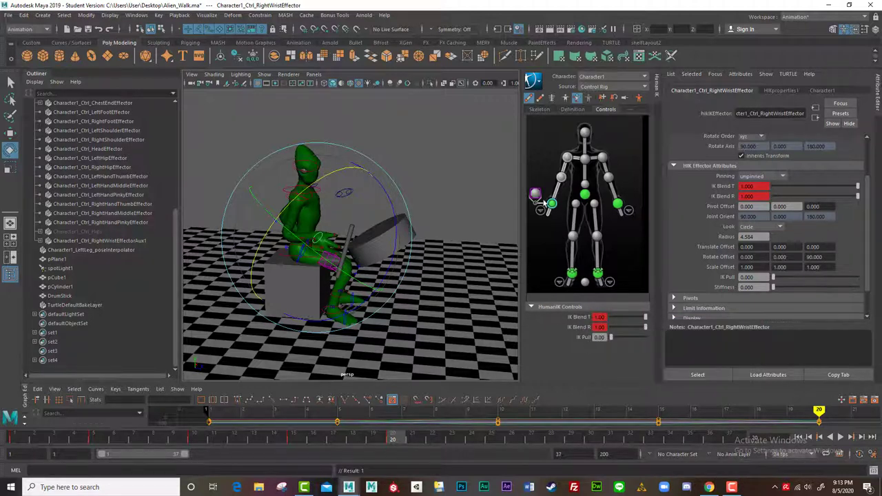
# Key the right wrist auxiliary effector's IK Blend T and IK Blend R at 0 on frame 20
pyautogui.click(536, 194)
pyautogui.rightClick(576, 318)
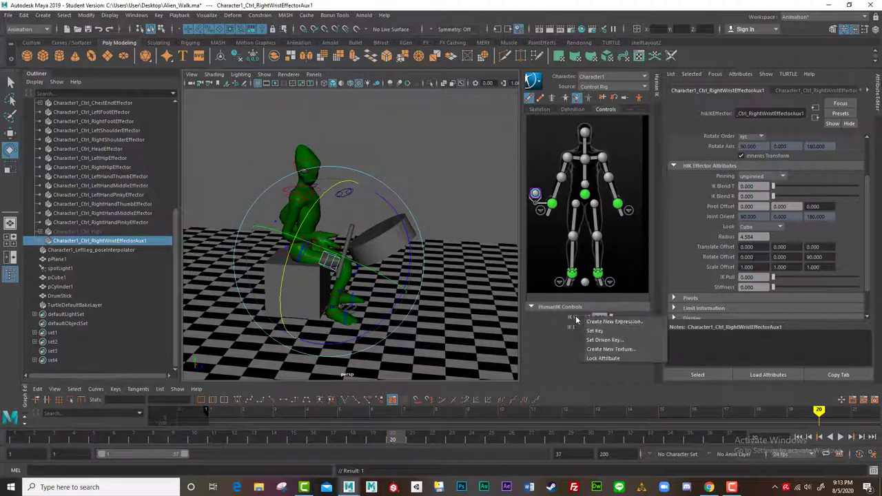
pyautogui.click(587, 327)
pyautogui.rightClick(578, 327)
pyautogui.click(596, 340)
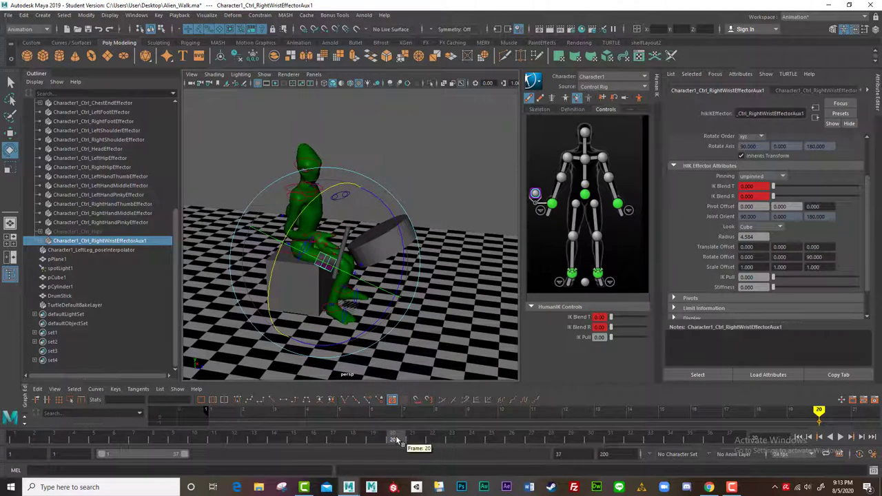
# Go to frame 25, set the auxiliary effector's IK Blend T to 1, and key it together with IK Blend R
pyautogui.moveTo(398, 440); pyautogui.dragTo(486, 436)
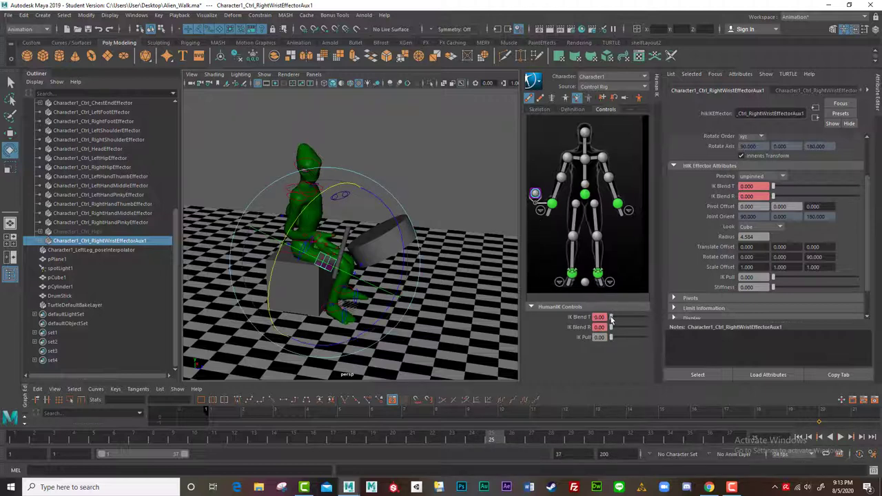
pyautogui.moveTo(610, 318); pyautogui.dragTo(648, 328)
pyautogui.rightClick(583, 317)
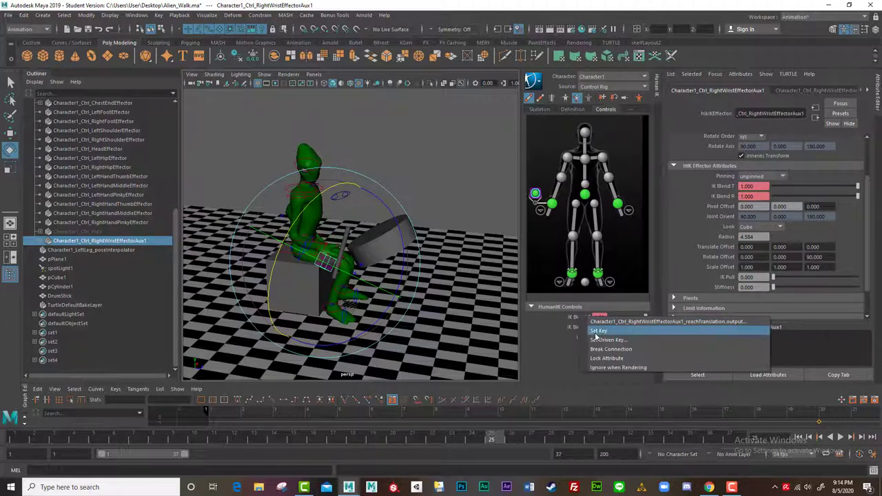
pyautogui.click(596, 332)
pyautogui.rightClick(583, 327)
pyautogui.click(596, 340)
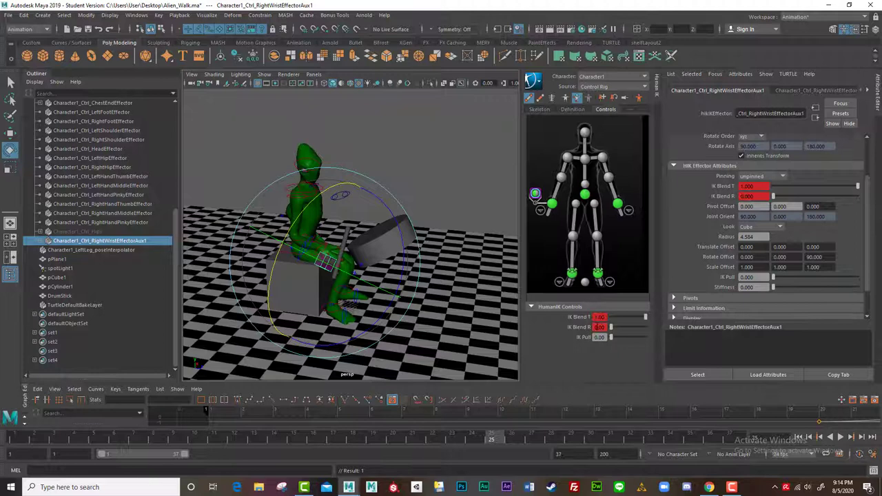
# Set the main right wrist effector's IK Blend T and IK Blend R to 0 and key both on frame 25
pyautogui.click(553, 205)
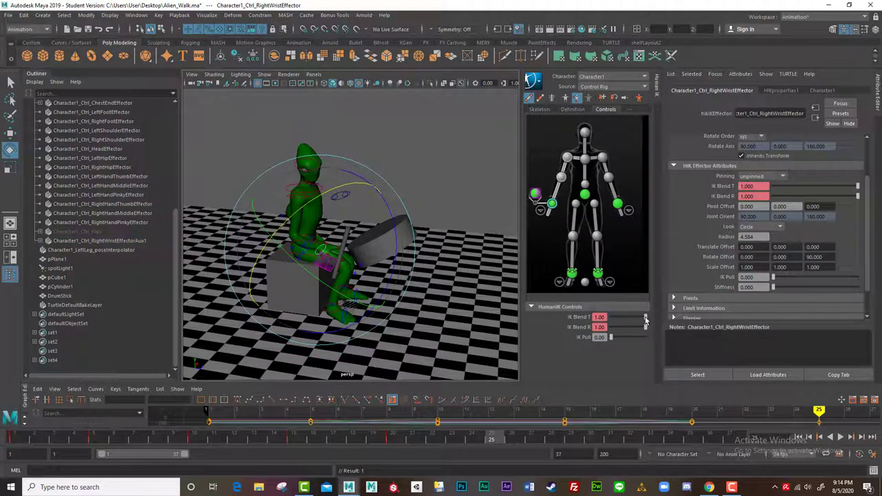
pyautogui.moveTo(645, 318); pyautogui.dragTo(610, 328)
pyautogui.rightClick(581, 321)
pyautogui.click(583, 329)
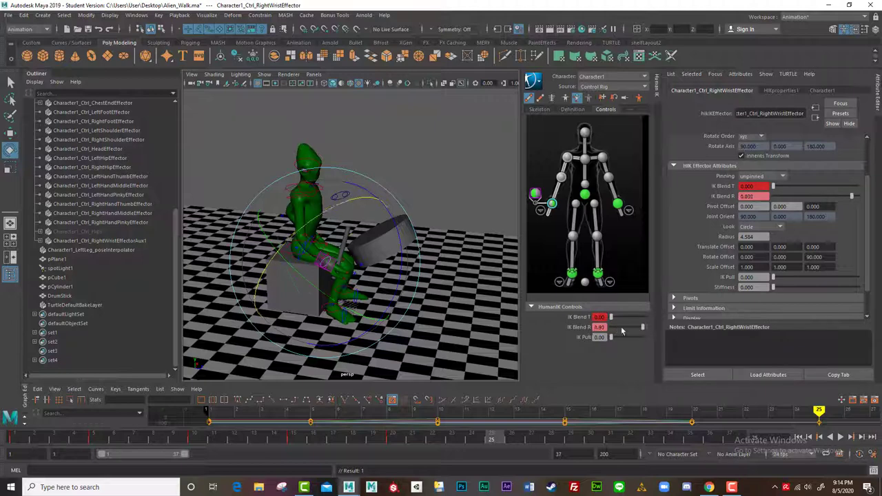
pyautogui.rightClick(580, 328)
pyautogui.click(592, 337)
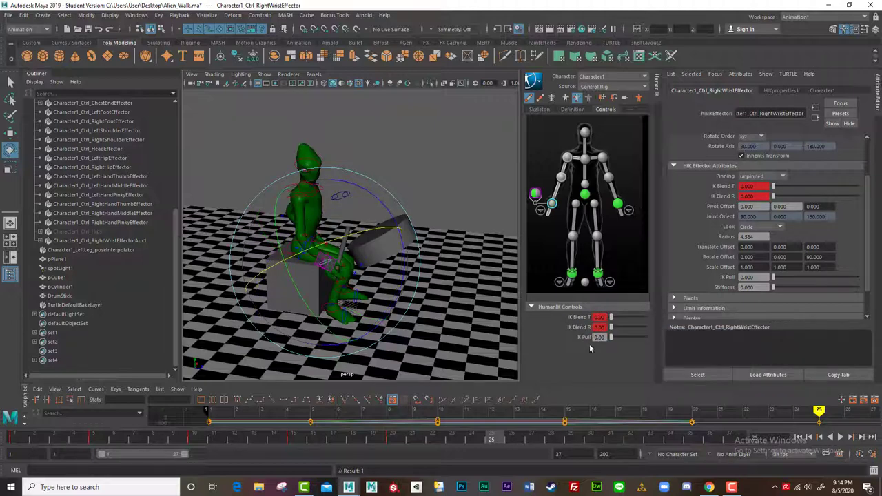
# Select the drumstick with the Move tool and examine how the right hand lines up with it
pyautogui.keyDown('alt'); pyautogui.moveTo(379, 323); pyautogui.dragTo(417, 192); pyautogui.keyUp('alt')
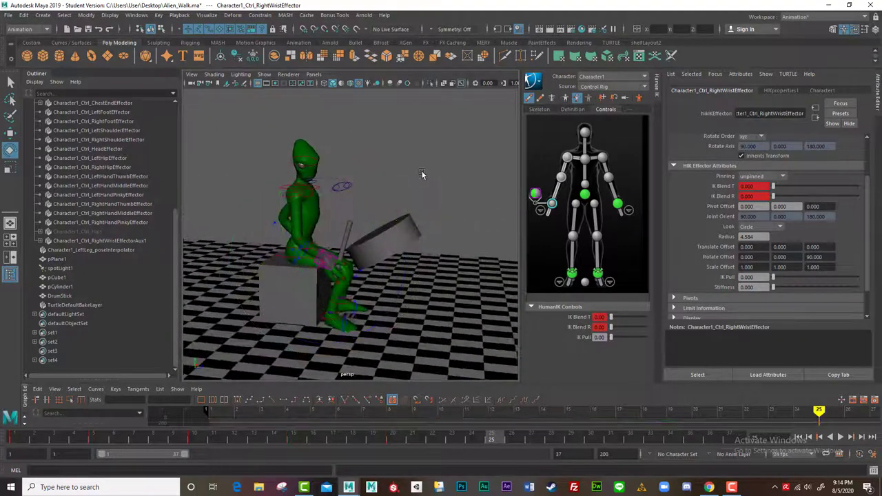
pyautogui.click(347, 246)
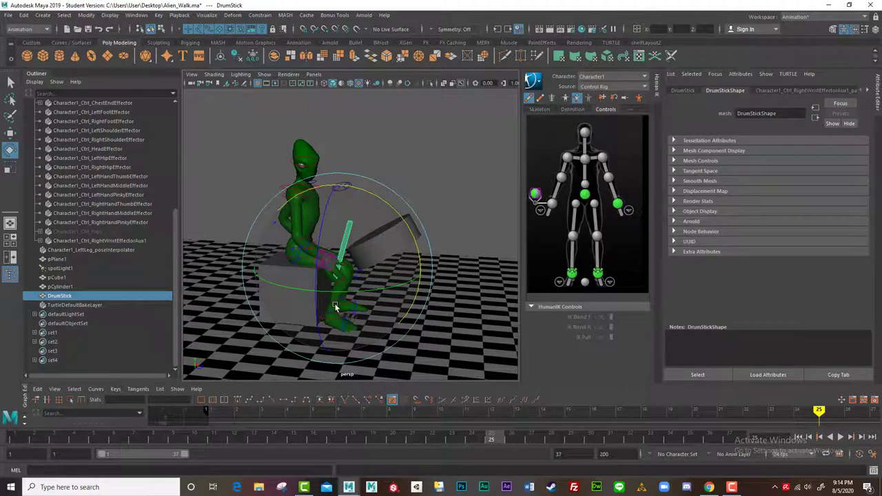
pyautogui.press('w')
pyautogui.moveTo(338, 268); pyautogui.dragTo(286, 303)
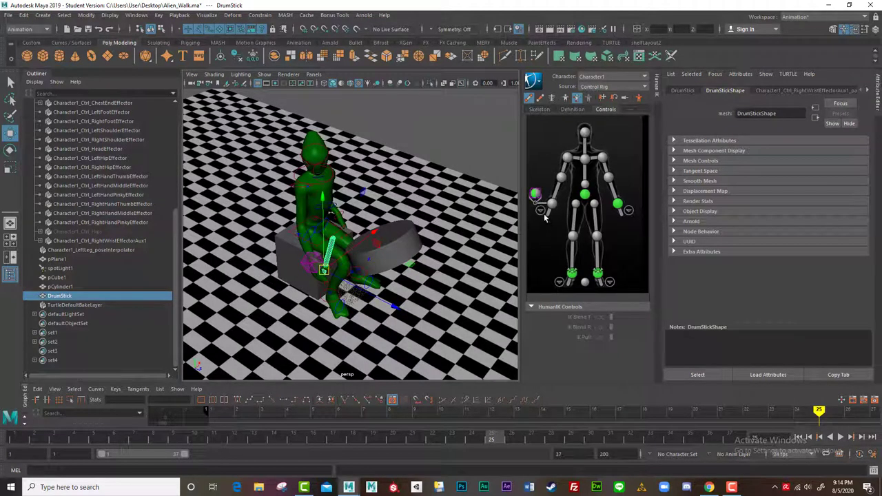
# Try to raise the auxiliary effector's IK Blend R to 1 on frame 25 without keying it
pyautogui.click(536, 195)
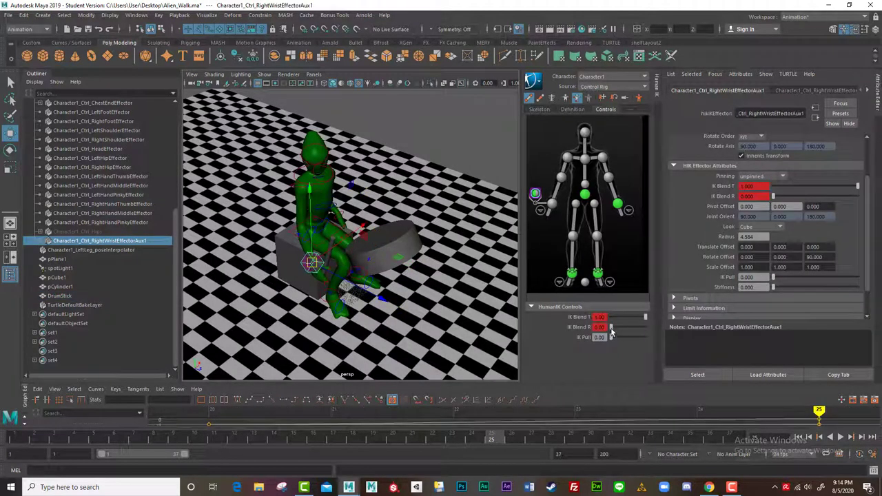
pyautogui.moveTo(611, 332); pyautogui.dragTo(637, 331)
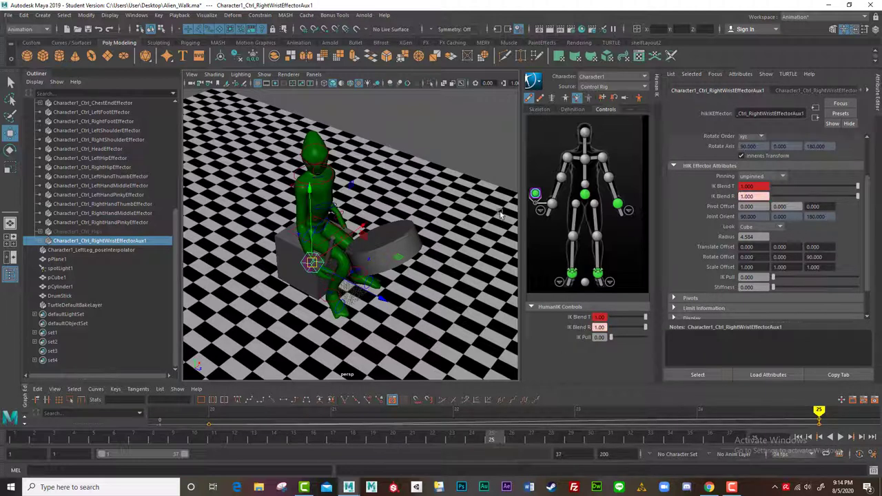
pyautogui.click(553, 204)
pyautogui.moveTo(497, 443)
pyautogui.mouseDown()
pyautogui.moveTo(397, 444)
pyautogui.moveTo(501, 443)
pyautogui.mouseUp()
pyautogui.click(535, 193)
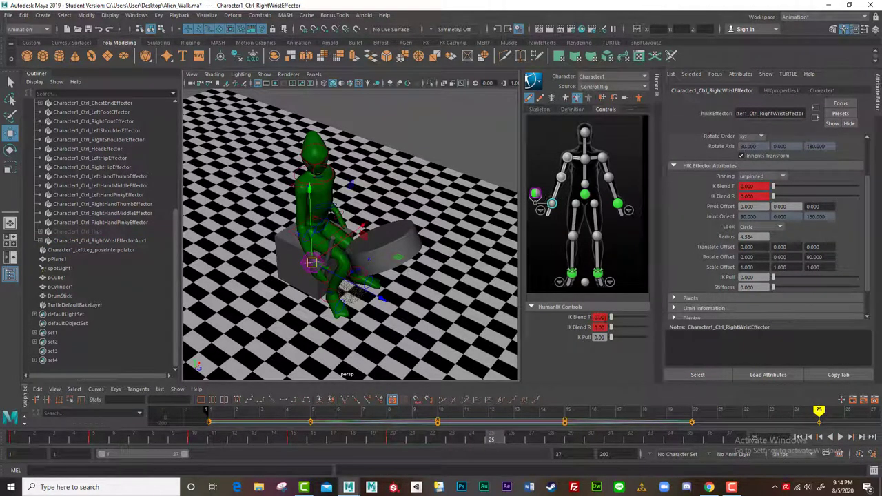
# Set the auxiliary effector's IK Blend R to 1 and key it on frame 25
pyautogui.click(536, 194)
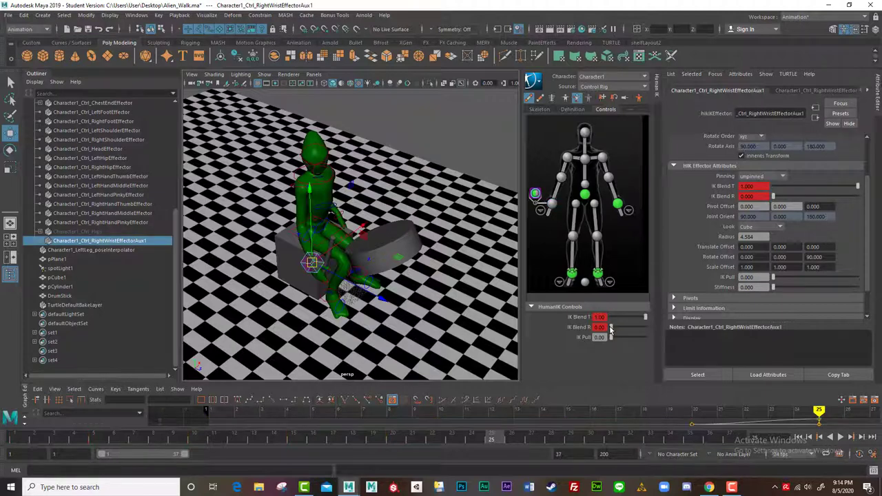
pyautogui.moveTo(611, 330); pyautogui.dragTo(634, 328)
pyautogui.rightClick(586, 328)
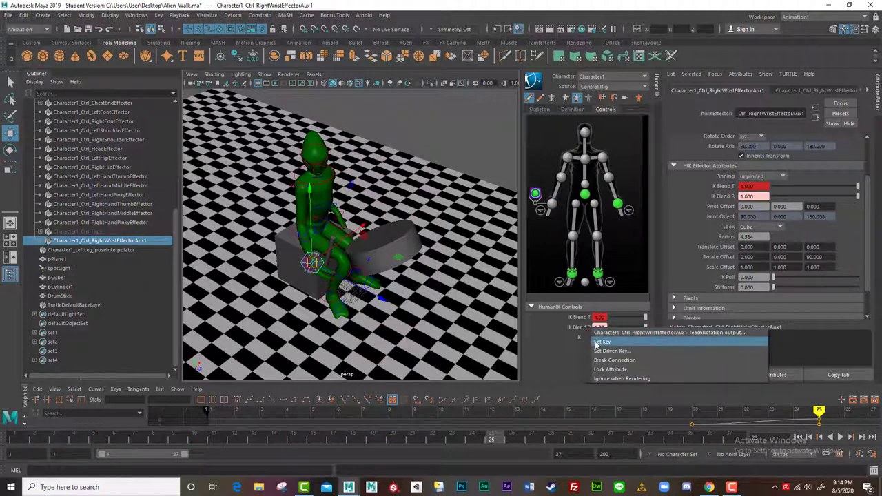
pyautogui.click(596, 343)
# Select the drumstick and key its current position and rotation on frame 25
pyautogui.keyDown('alt'); pyautogui.moveTo(310, 286); pyautogui.dragTo(306, 279); pyautogui.keyUp('alt')
pyautogui.keyDown('alt'); pyautogui.moveTo(305, 278); pyautogui.dragTo(382, 301, button='right'); pyautogui.keyUp('alt')
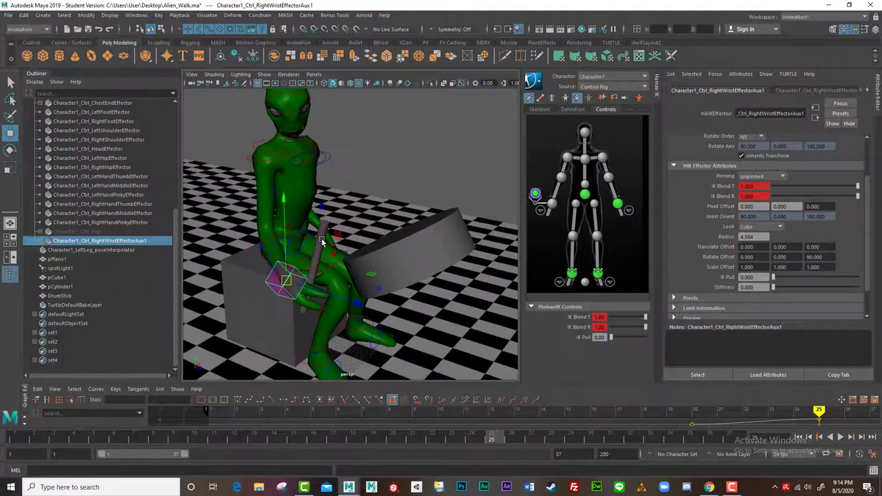
pyautogui.click(323, 228)
pyautogui.scroll(-4, 324, 228)
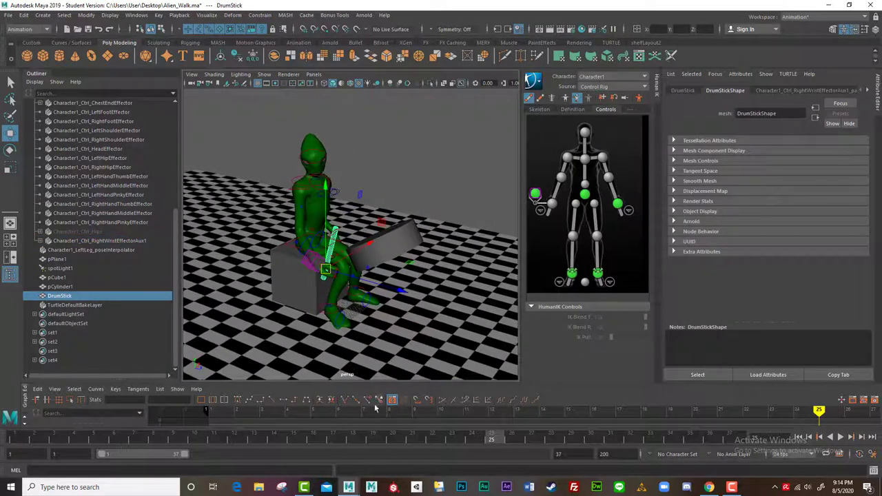
pyautogui.press('s')
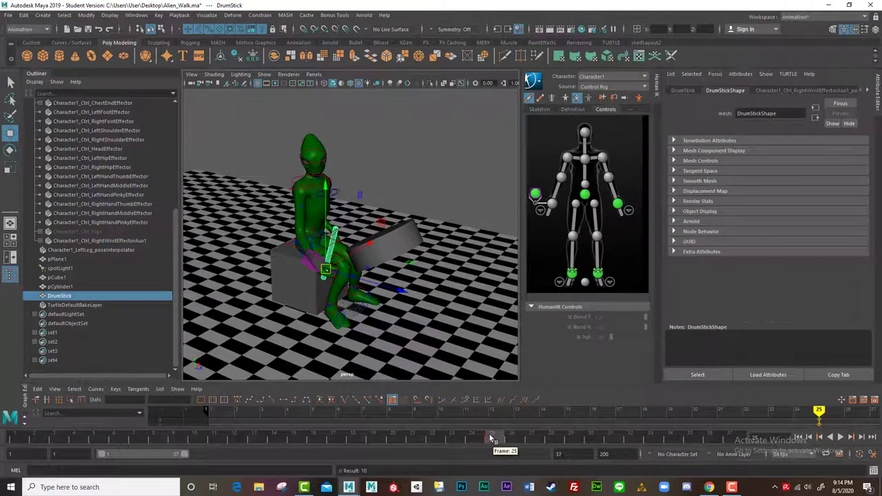
# Raise and rotate the drumstick so it points over the drum, and key it on frame 30
pyautogui.click(519, 440)
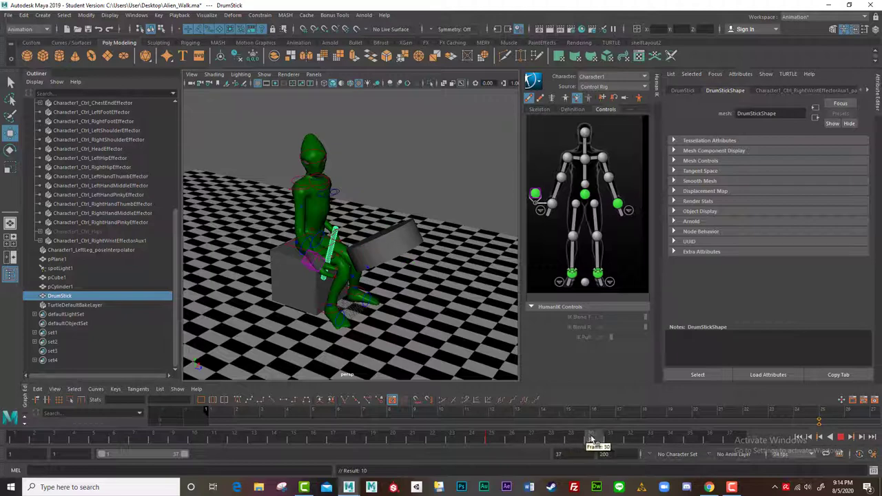
pyautogui.moveTo(508, 438); pyautogui.dragTo(591, 437)
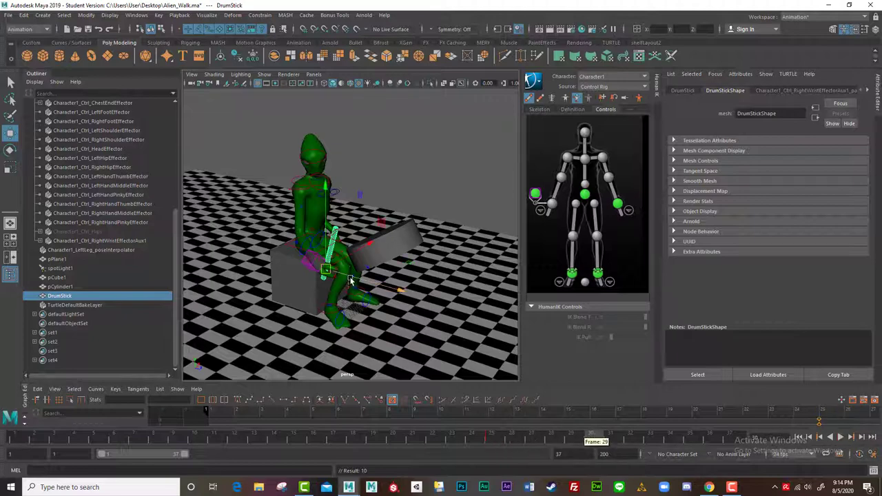
pyautogui.keyDown('alt'); pyautogui.moveTo(312, 268); pyautogui.dragTo(319, 238); pyautogui.keyUp('alt')
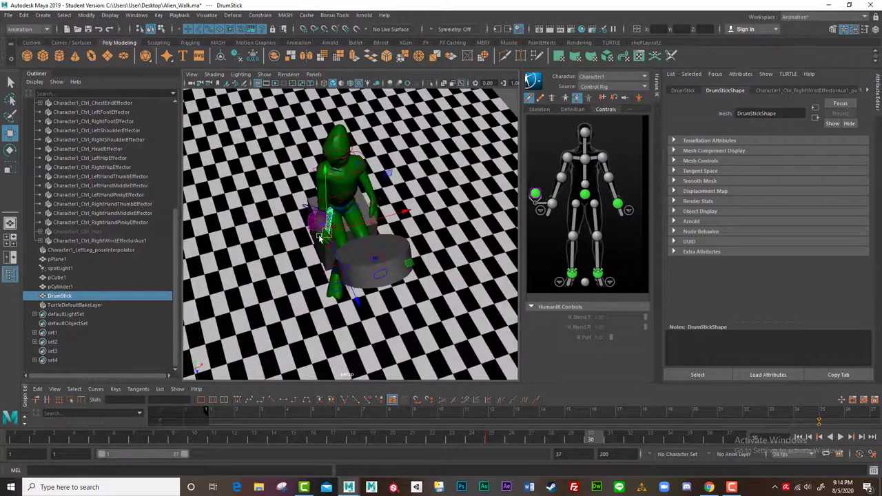
pyautogui.press('e')
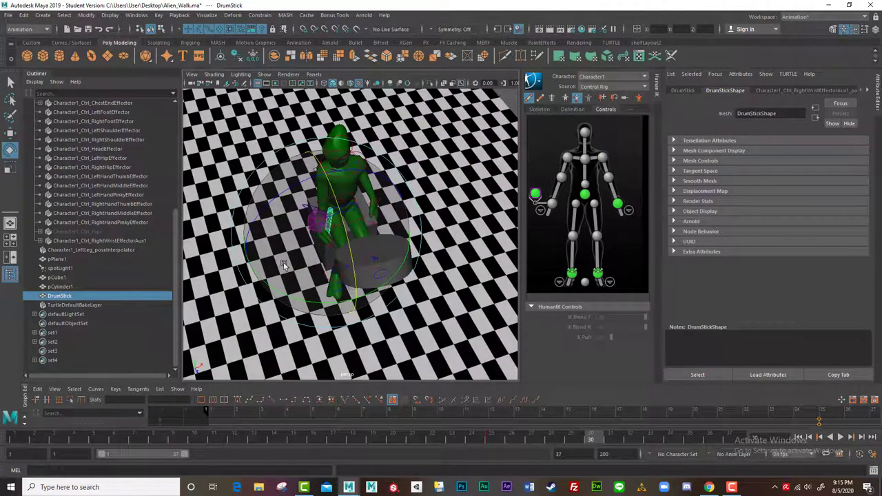
pyautogui.moveTo(280, 293); pyautogui.dragTo(322, 296)
pyautogui.moveTo(349, 200); pyautogui.dragTo(366, 237)
pyautogui.moveTo(277, 264); pyautogui.dragTo(332, 250)
pyautogui.press('s')
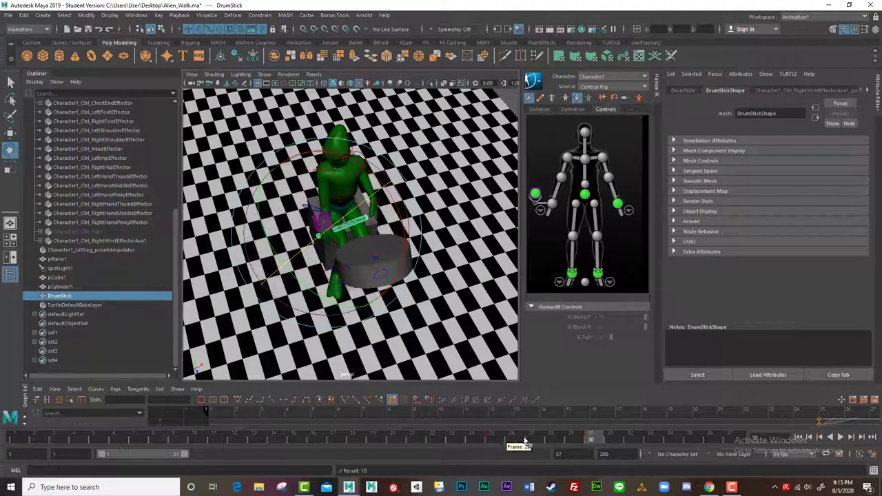
pyautogui.moveTo(590, 440)
pyautogui.mouseDown()
pyautogui.moveTo(376, 439)
pyautogui.moveTo(590, 441)
pyautogui.mouseUp()
# With the right wrist's auxiliary effector selected, set IK Pull to 0.42 and key it on frame 30
pyautogui.click(536, 195)
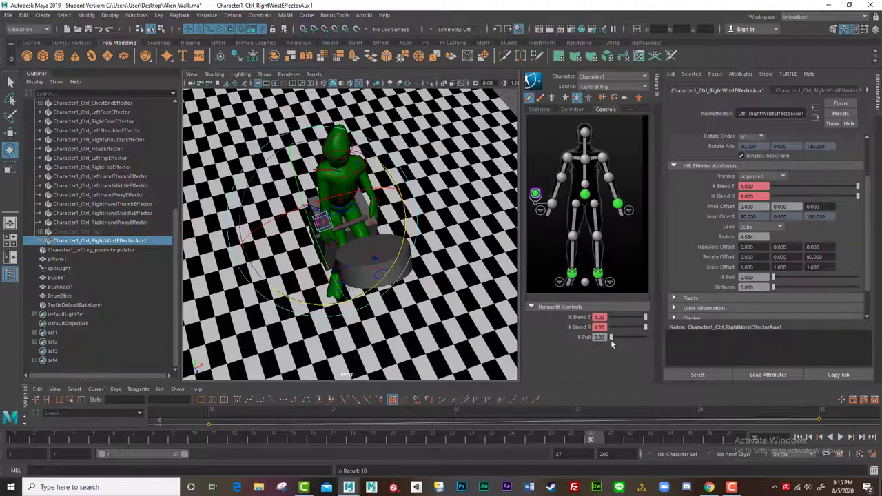
pyautogui.rightClick(584, 337)
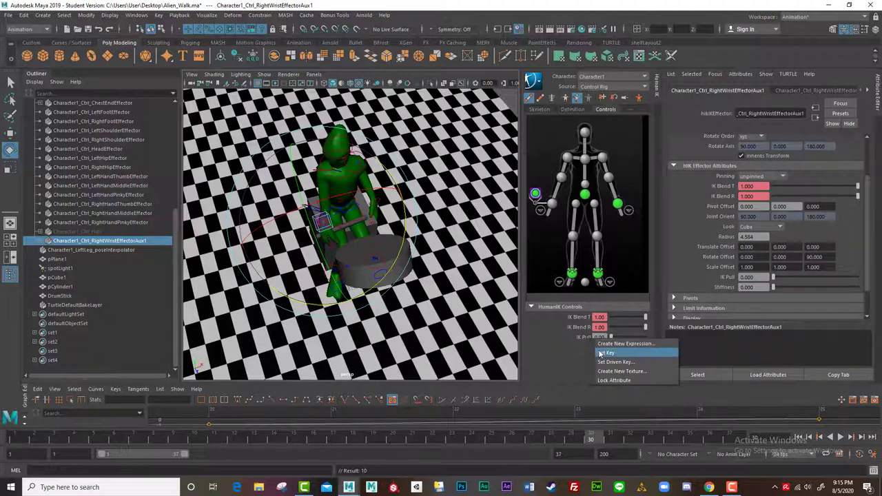
pyautogui.click(605, 351)
pyautogui.moveTo(611, 338)
pyautogui.mouseDown()
pyautogui.moveTo(639, 337)
pyautogui.moveTo(611, 337)
pyautogui.moveTo(624, 338)
pyautogui.mouseUp()
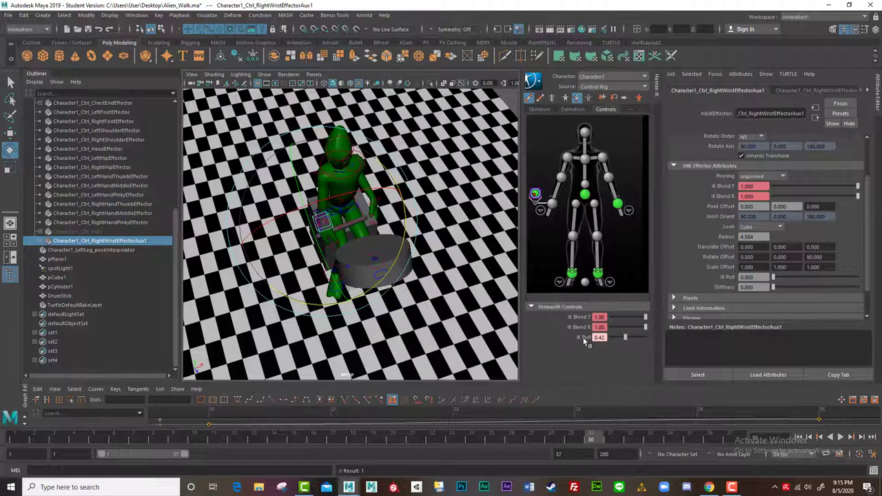
pyautogui.rightClick(583, 338)
pyautogui.click(606, 350)
pyautogui.keyDown('alt'); pyautogui.moveTo(458, 291); pyautogui.dragTo(344, 243); pyautogui.keyUp('alt')
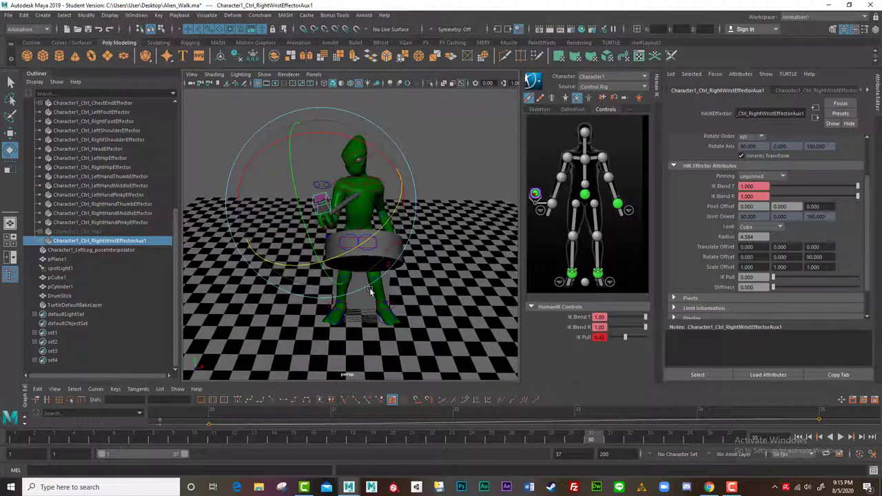
# Rotate the drumstick down onto the drum and key it on frame 33
pyautogui.moveTo(592, 438); pyautogui.dragTo(653, 442)
pyautogui.press('w')
pyautogui.keyDown('alt'); pyautogui.moveTo(307, 218); pyautogui.dragTo(336, 216); pyautogui.keyUp('alt')
pyautogui.click(336, 216)
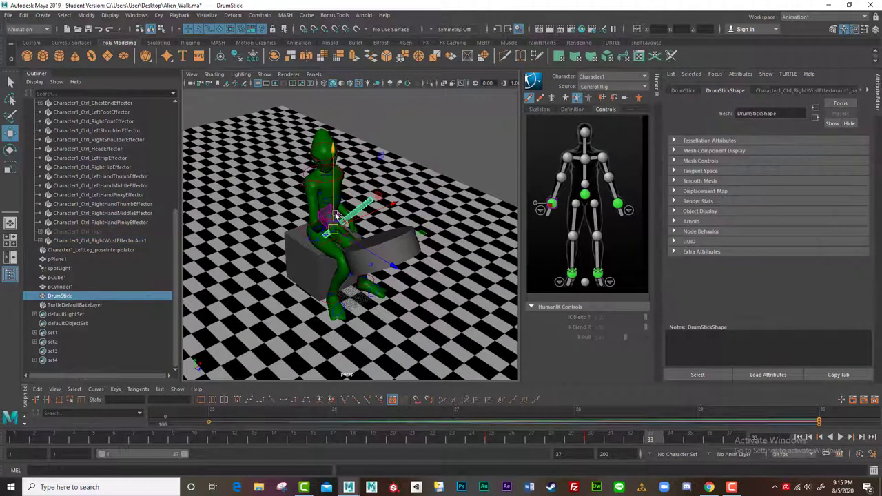
pyautogui.click(323, 212)
pyautogui.click(415, 146)
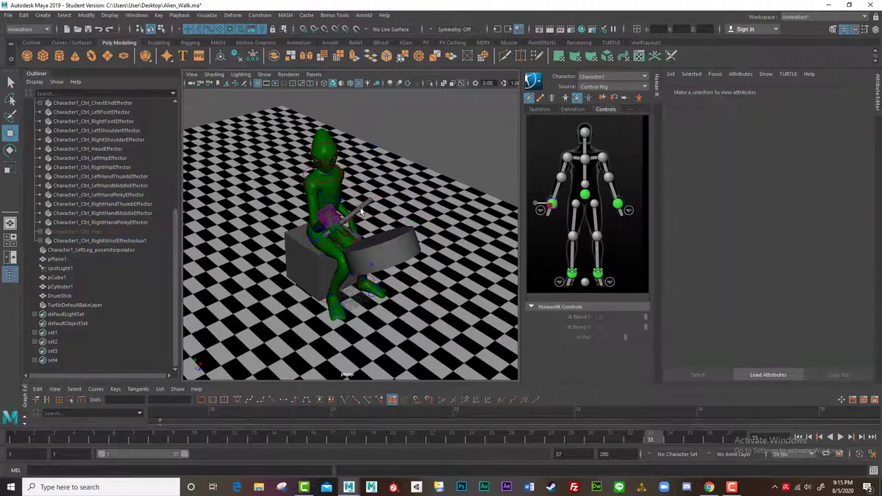
pyautogui.click(359, 210)
pyautogui.keyDown('alt'); pyautogui.moveTo(359, 211); pyautogui.dragTo(351, 241); pyautogui.keyUp('alt')
pyautogui.press('e')
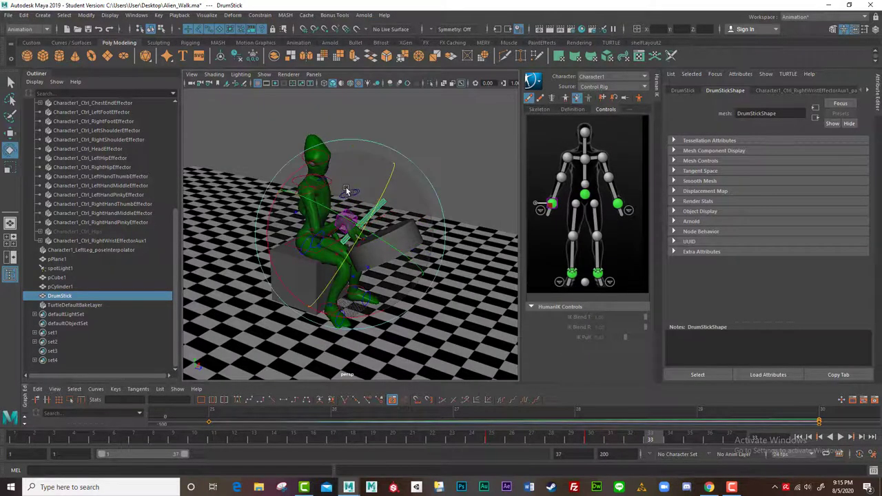
pyautogui.moveTo(289, 178); pyautogui.dragTo(345, 177)
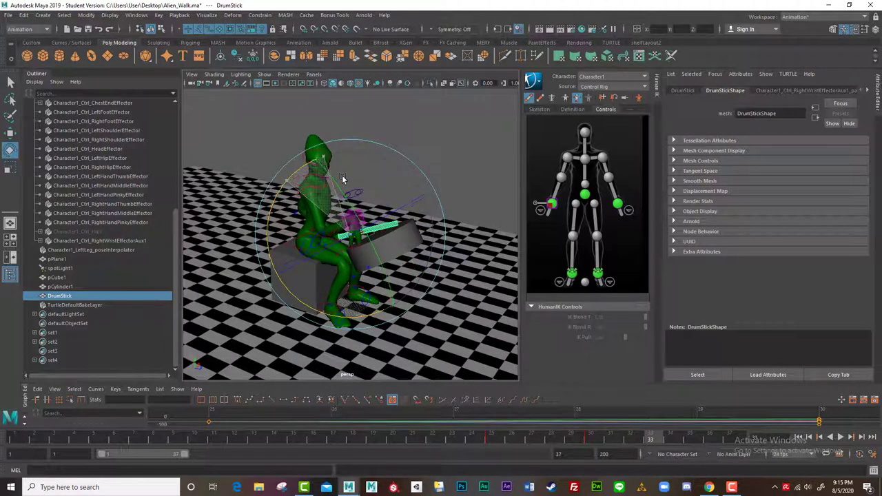
pyautogui.press('s')
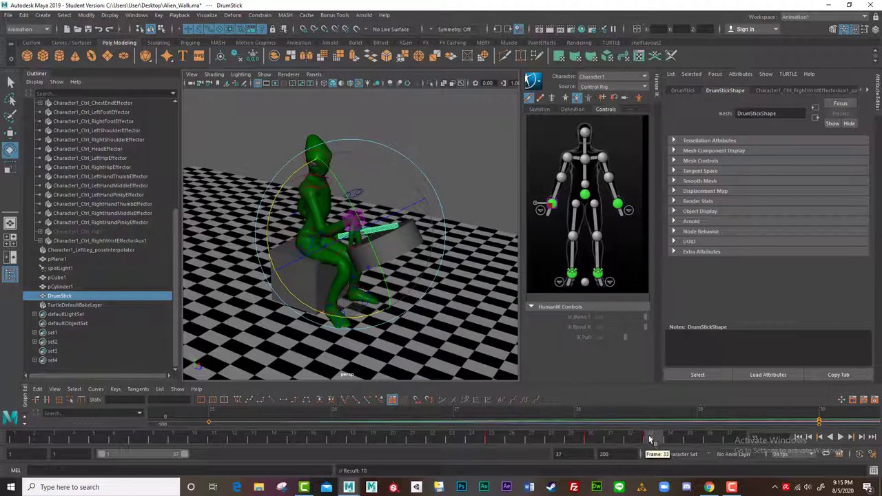
# Lift the drumstick off the drum, tilt it upright, and key it on frame 35
pyautogui.moveTo(650, 438); pyautogui.dragTo(678, 439)
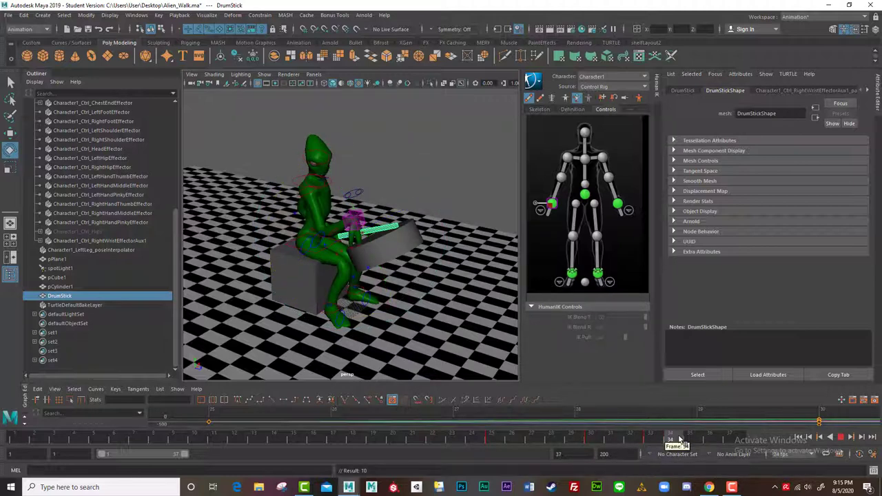
pyautogui.hotkey('alt', 'v')
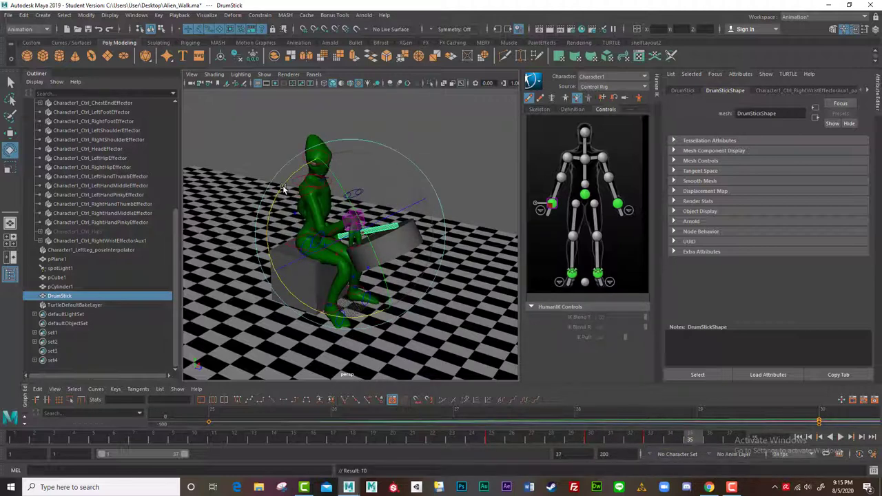
pyautogui.moveTo(269, 225); pyautogui.dragTo(275, 243)
pyautogui.press('a')
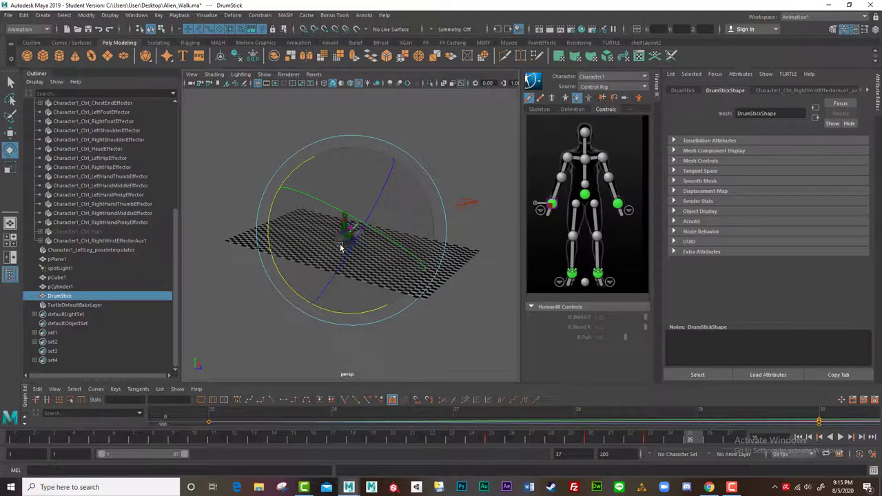
pyautogui.scroll(10, 338, 246)
pyautogui.scroll(-5, 336, 247)
pyautogui.press('w')
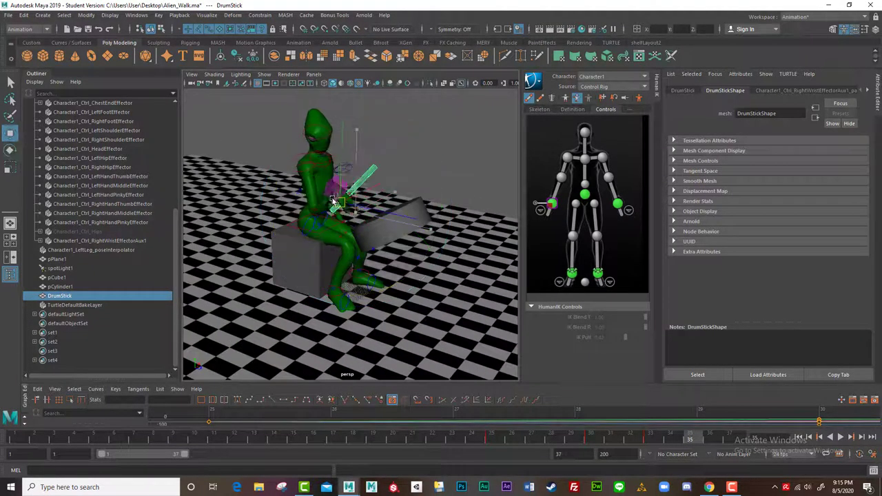
pyautogui.moveTo(331, 200); pyautogui.dragTo(361, 205)
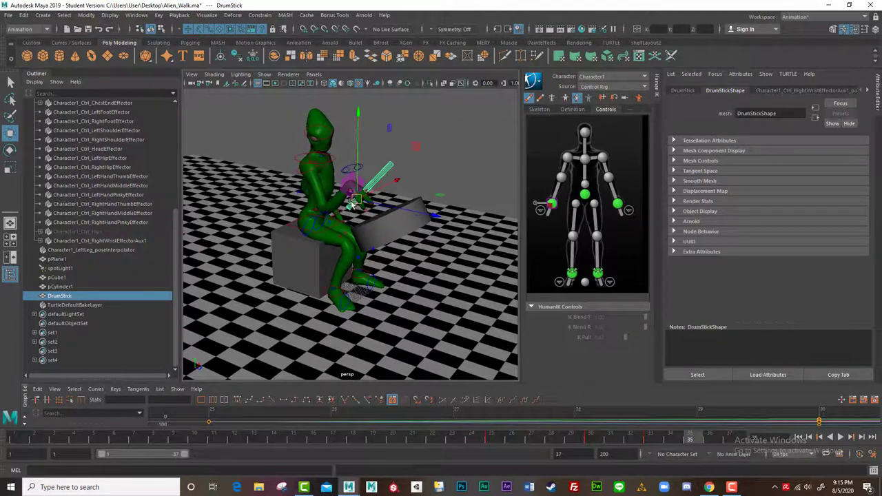
pyautogui.press('e')
pyautogui.moveTo(302, 167); pyautogui.dragTo(305, 211)
pyautogui.press('w')
pyautogui.moveTo(359, 202); pyautogui.dragTo(343, 214)
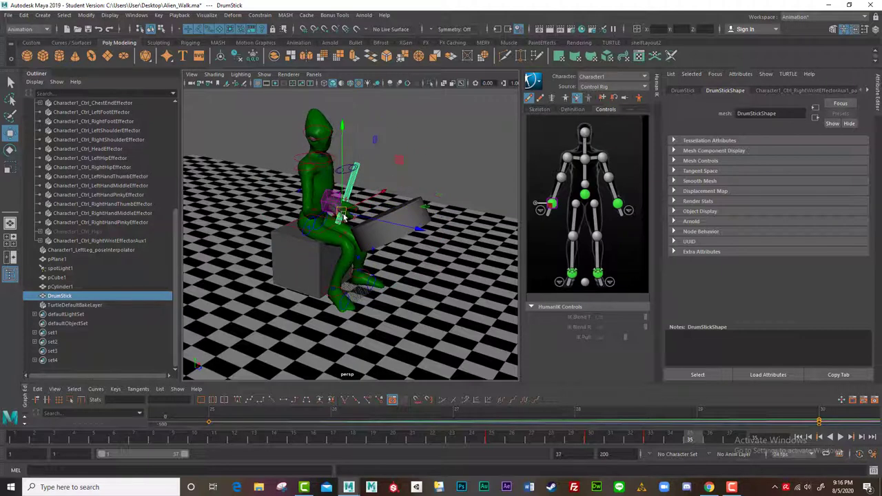
# Rotate and lower the drumstick to strike the drum again, and key it on frame 37
pyautogui.moveTo(689, 438); pyautogui.dragTo(728, 438)
pyautogui.press('e')
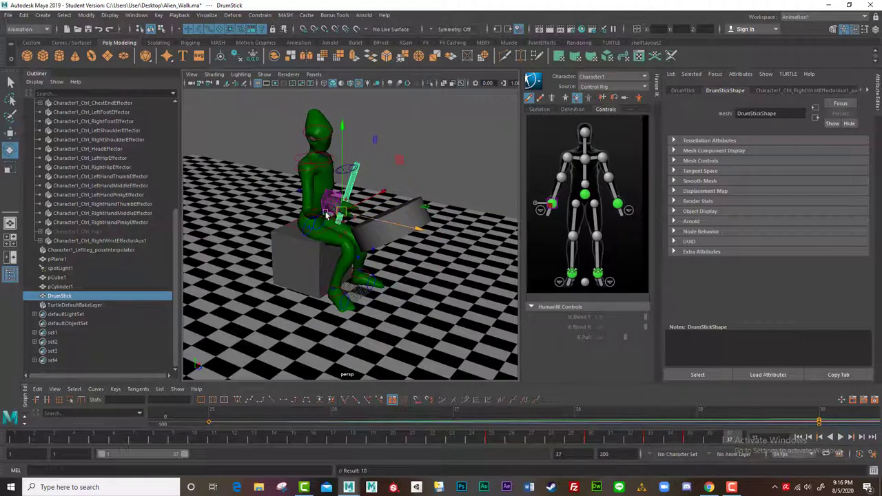
pyautogui.moveTo(369, 163); pyautogui.dragTo(350, 179)
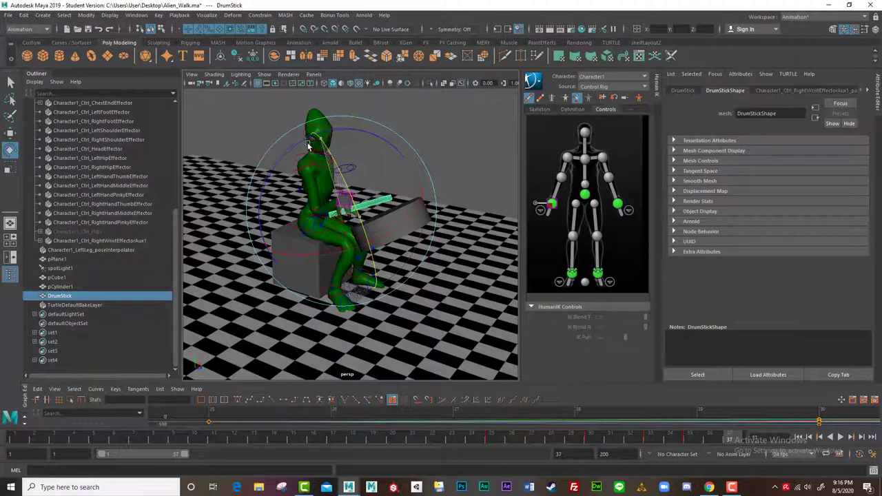
pyautogui.press('w')
pyautogui.moveTo(344, 222); pyautogui.dragTo(344, 222)
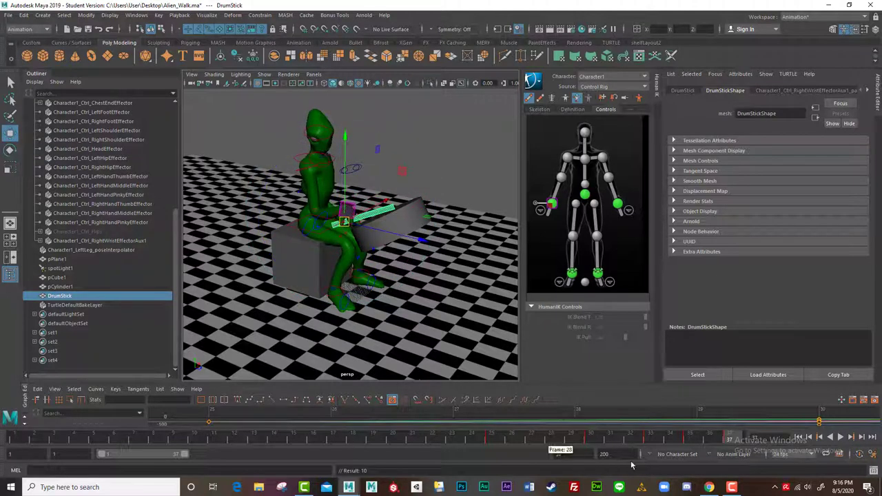
# Extend the playback range to frame 44 and review the drumming motion from several angles with nothing selected
pyautogui.moveTo(185, 455); pyautogui.dragTo(201, 454)
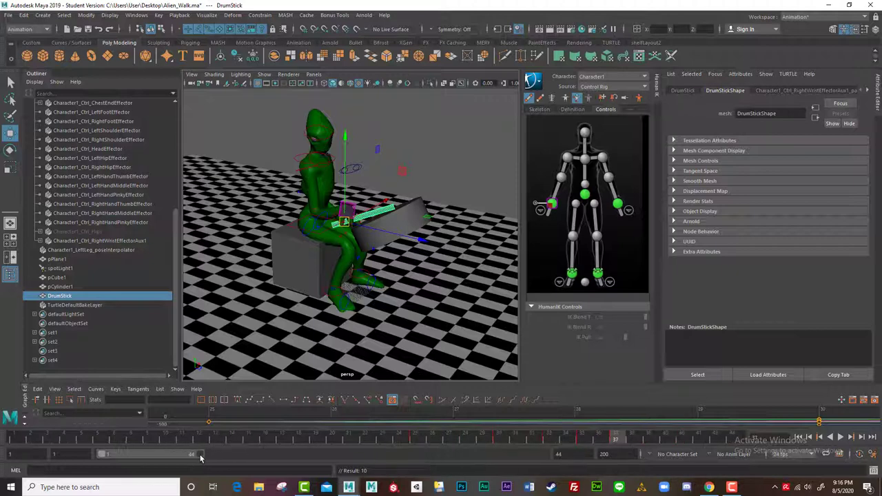
pyautogui.hotkey('alt', 'v')
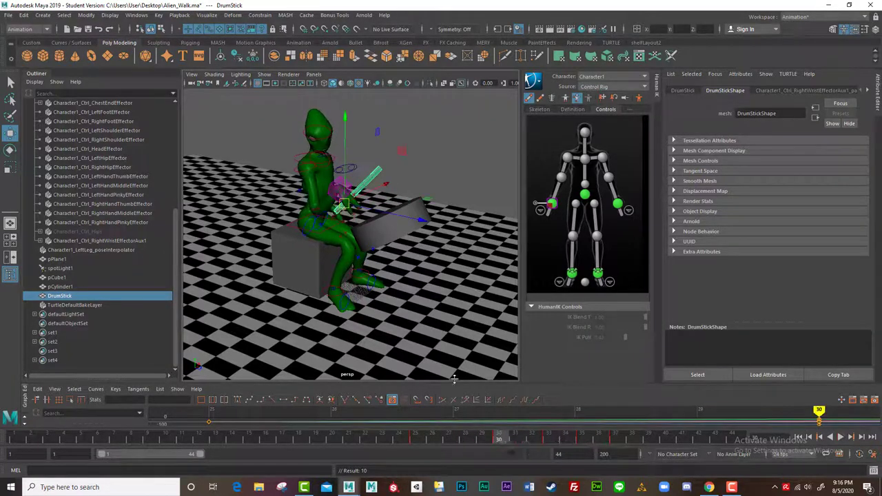
pyautogui.keyDown('alt'); pyautogui.moveTo(439, 155); pyautogui.dragTo(337, 157); pyautogui.keyUp('alt')
pyautogui.click(397, 119)
pyautogui.scroll(4, 381, 207)
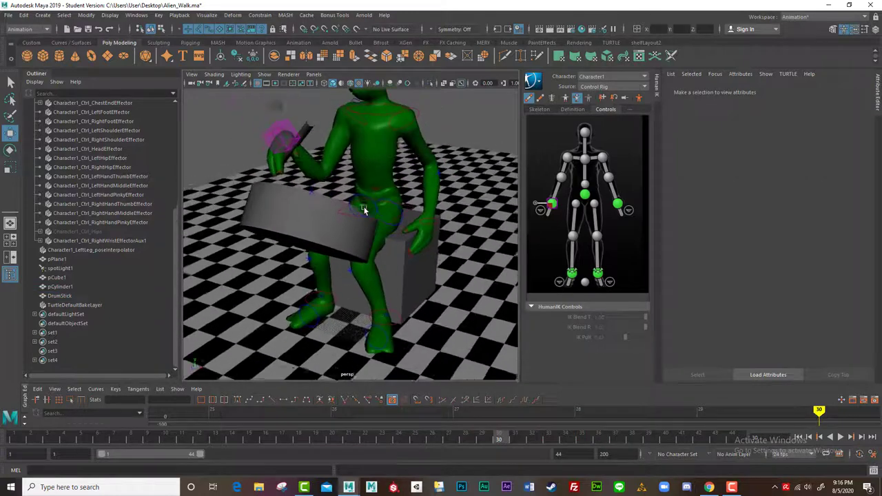
pyautogui.scroll(-4, 360, 217)
pyautogui.keyDown('alt'); pyautogui.moveTo(351, 233); pyautogui.dragTo(414, 221); pyautogui.keyUp('alt')
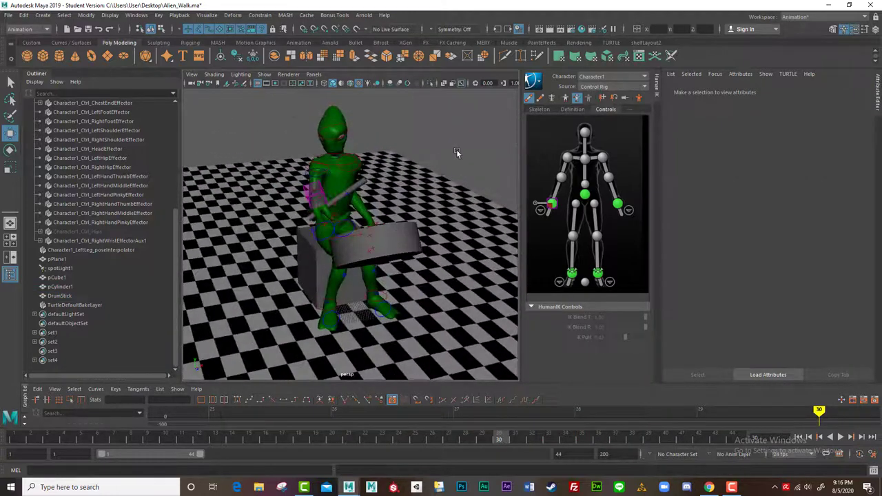
pyautogui.hotkey('alt', 'v')
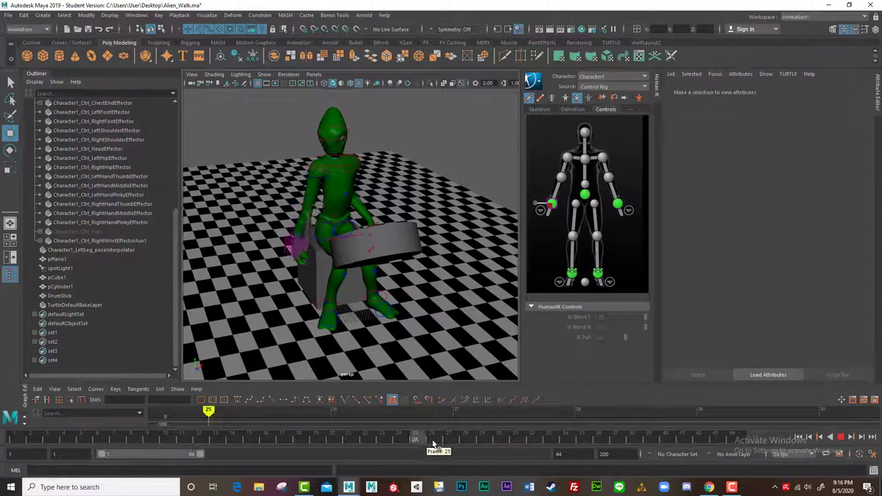
pyautogui.click(581, 438)
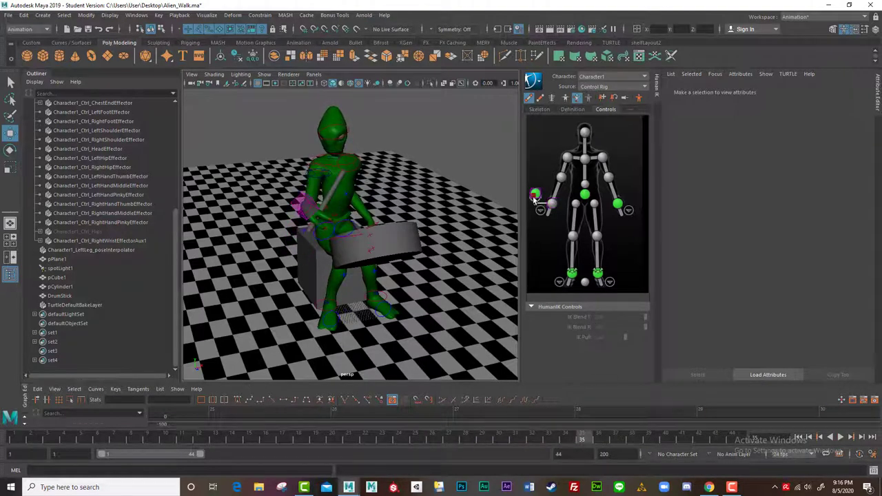
# Create a second auxiliary effector on the right wrist and move it outward, away from the alien's body
pyautogui.click(535, 195)
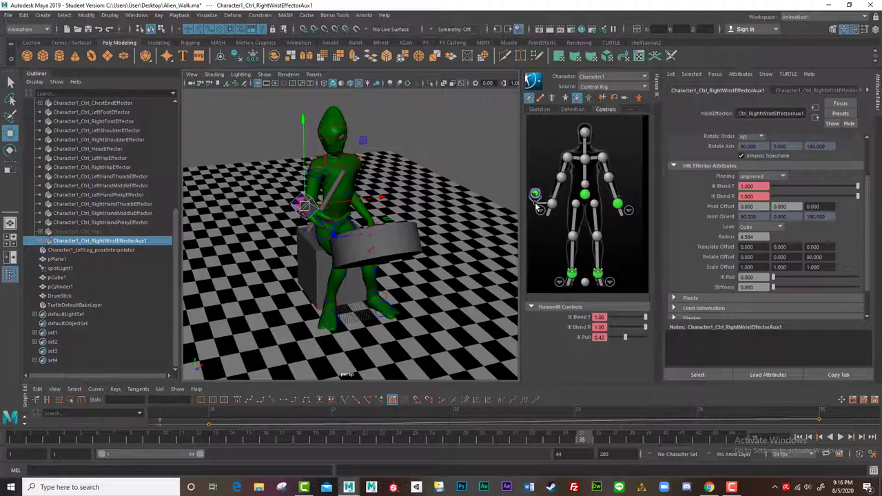
pyautogui.click(550, 204)
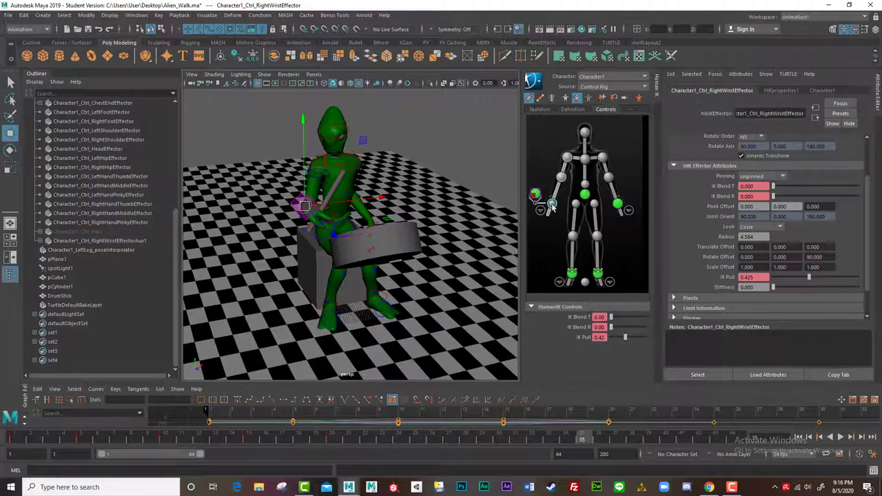
pyautogui.rightClick(552, 206)
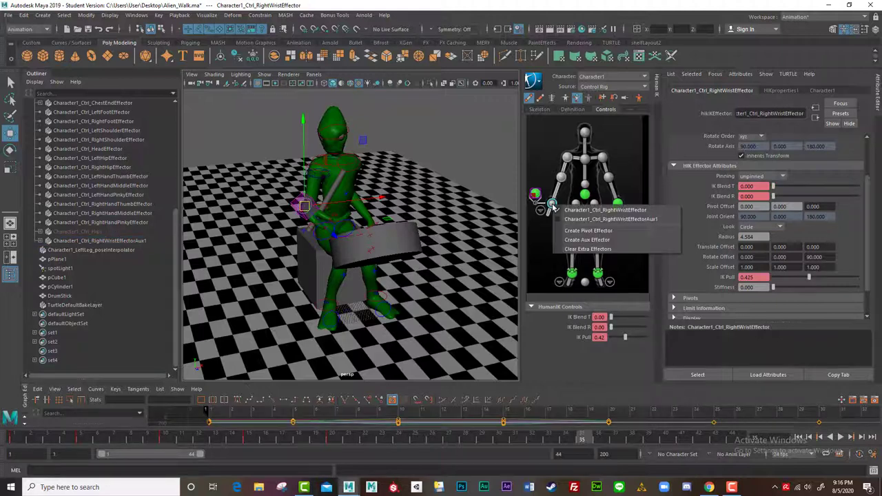
pyautogui.click(587, 239)
pyautogui.moveTo(304, 206); pyautogui.dragTo(244, 207)
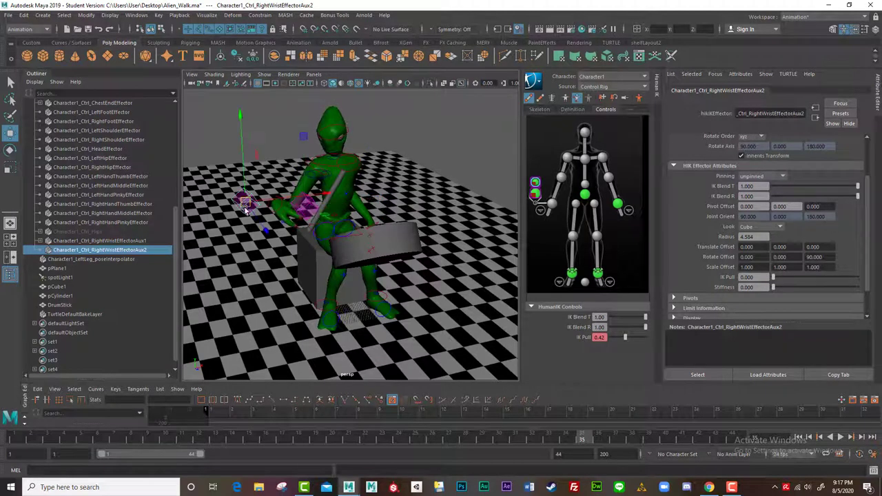
# Lower the right wrist's first auxiliary effector beside the box seat and create a third auxiliary effector on that wrist
pyautogui.click(304, 214)
pyautogui.moveTo(303, 213); pyautogui.dragTo(296, 272)
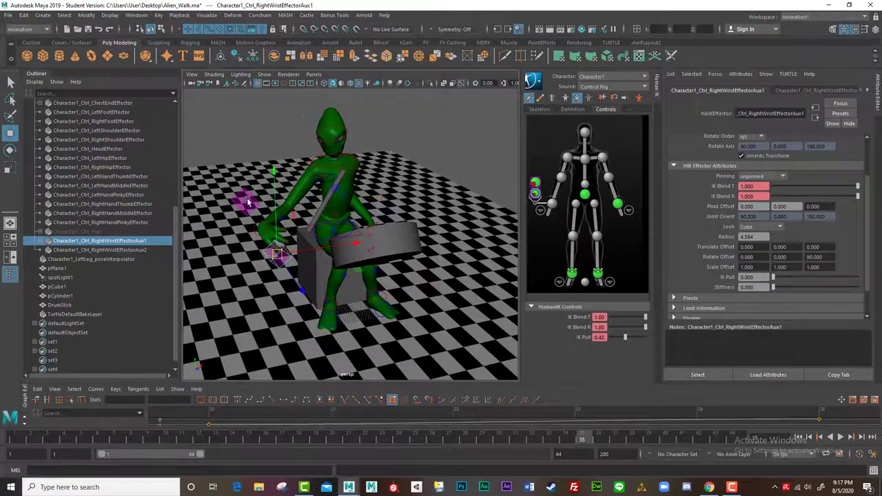
pyautogui.rightClick(552, 206)
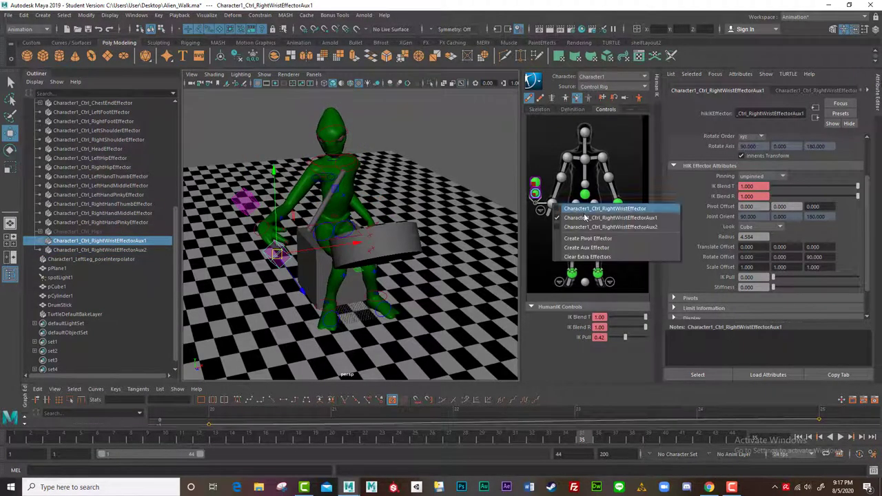
pyautogui.click(582, 245)
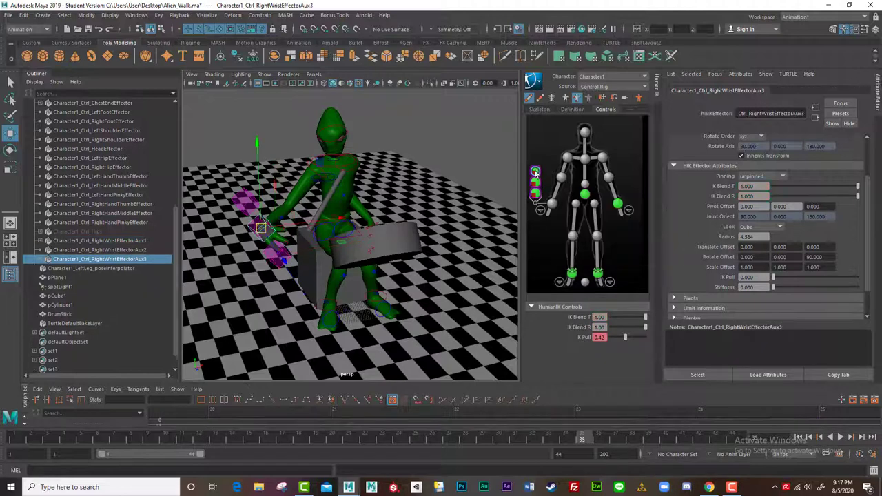
# Set IK Blend T and IK Blend R to 0 on the right wrist's second and third auxiliary effectors
pyautogui.click(247, 201)
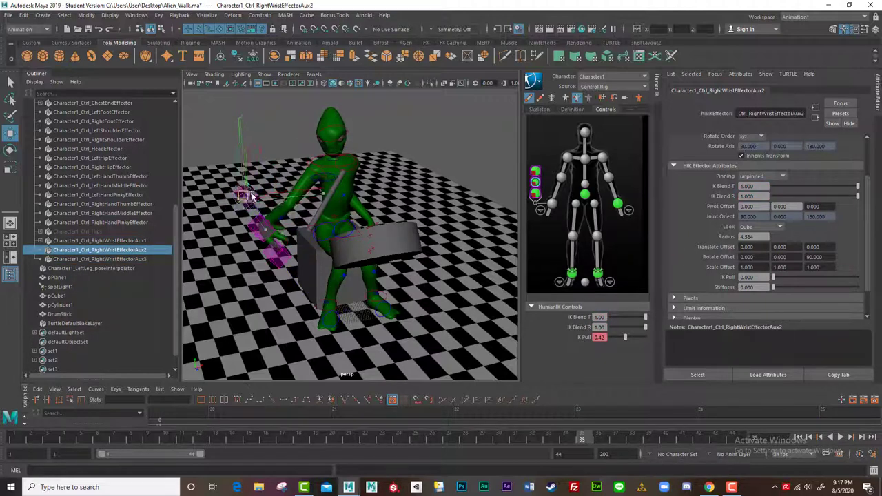
pyautogui.moveTo(645, 318); pyautogui.dragTo(583, 318)
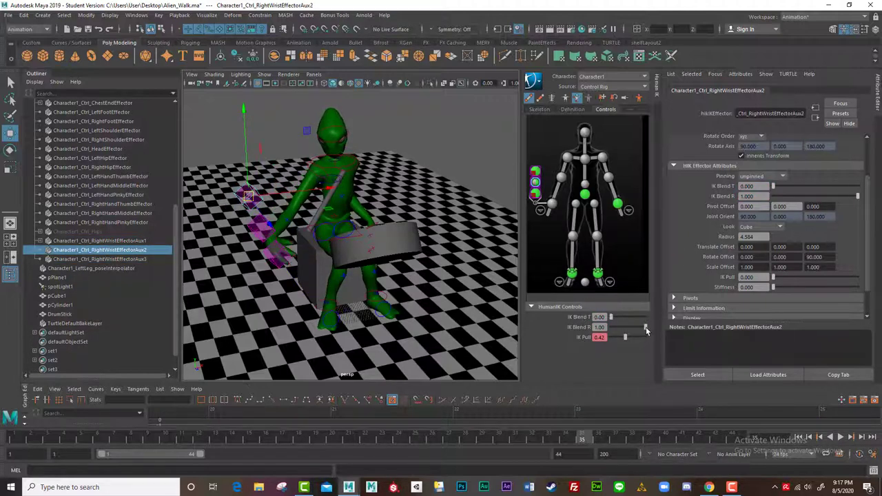
pyautogui.moveTo(646, 328); pyautogui.dragTo(582, 328)
pyautogui.click(535, 172)
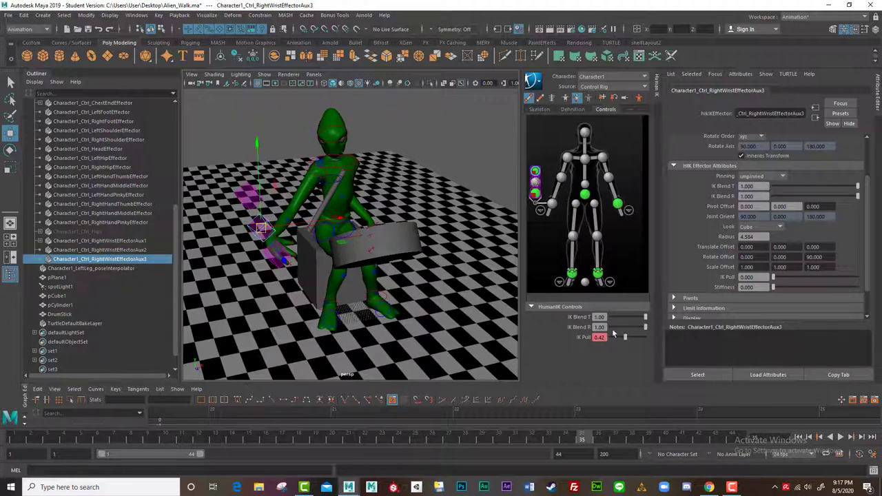
pyautogui.moveTo(646, 318); pyautogui.dragTo(608, 328)
# Set IK Blend T and IK Blend R to 0 on the right wrist's first auxiliary effector
pyautogui.click(535, 193)
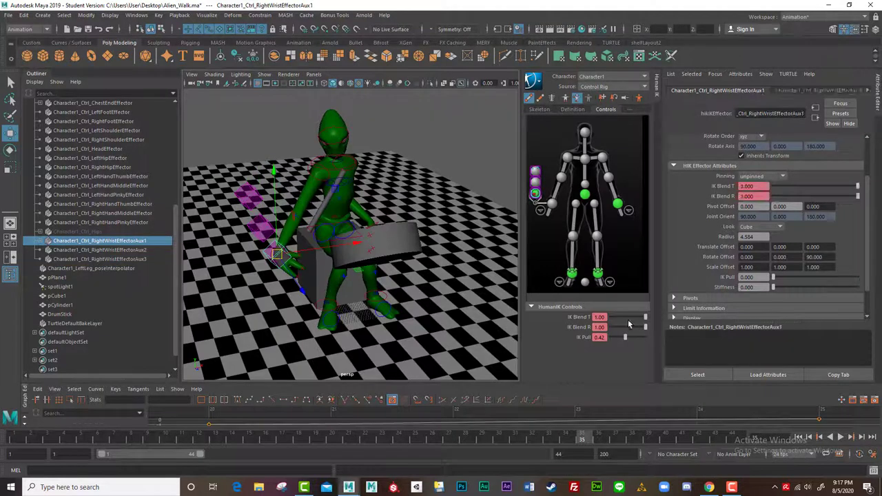
pyautogui.click(328, 212)
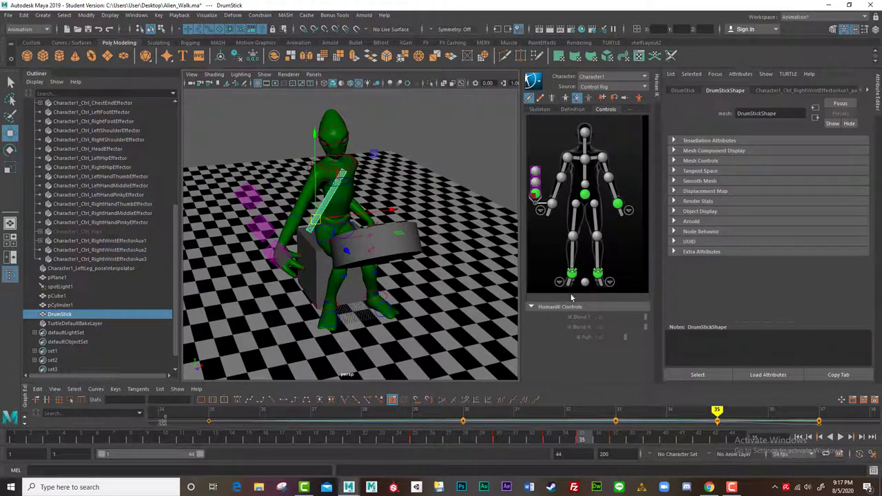
pyautogui.click(551, 205)
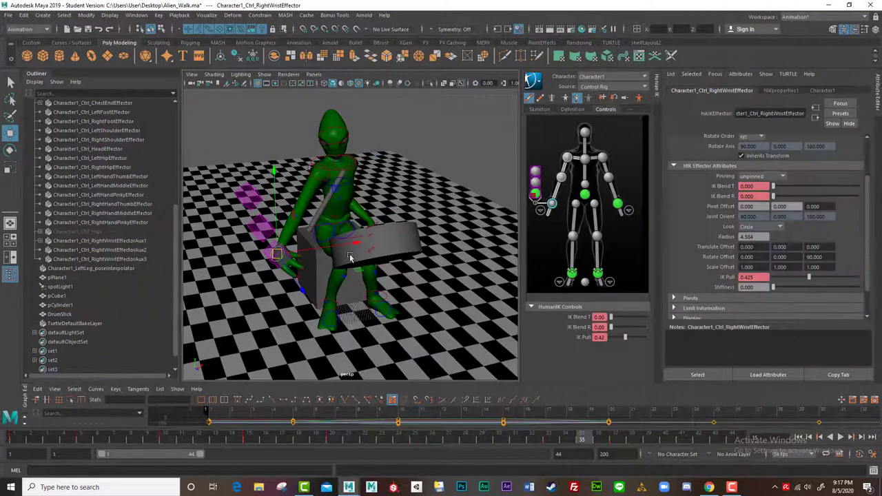
pyautogui.click(535, 195)
pyautogui.moveTo(645, 317); pyautogui.dragTo(609, 327)
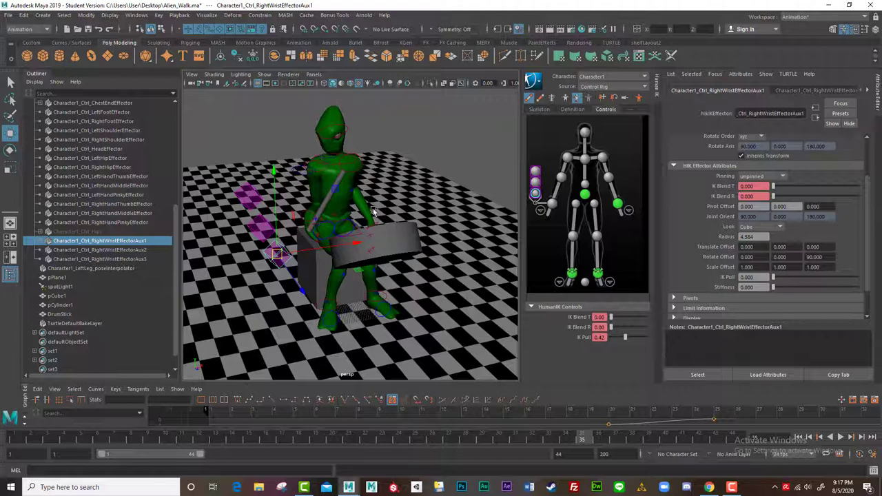
# Move the right wrist's released auxiliary effectors around beside the seated alien to test that they no longer drive the arm
pyautogui.keyDown('alt'); pyautogui.moveTo(310, 203); pyautogui.dragTo(245, 276); pyautogui.keyUp('alt')
pyautogui.click(264, 207)
pyautogui.click(274, 234)
pyautogui.click(290, 251)
pyautogui.click(257, 234)
pyautogui.click(243, 199)
pyautogui.moveTo(201, 275); pyautogui.dragTo(215, 295)
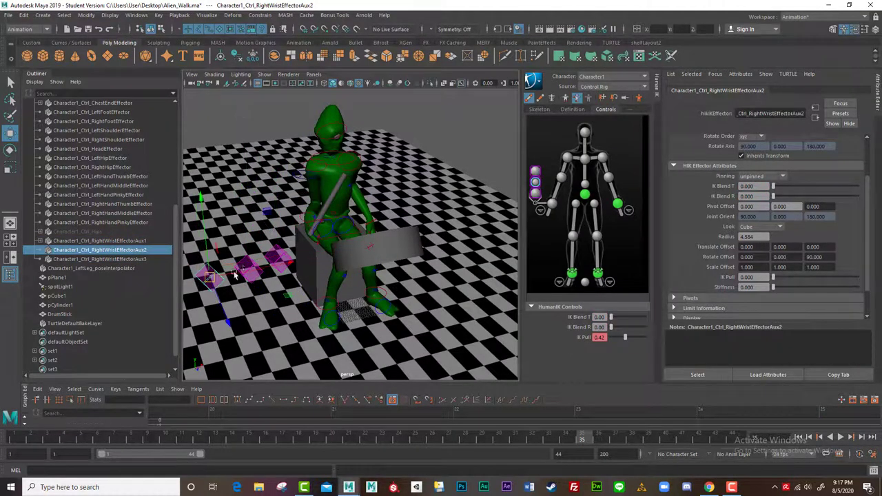
pyautogui.click(244, 265)
pyautogui.click(277, 253)
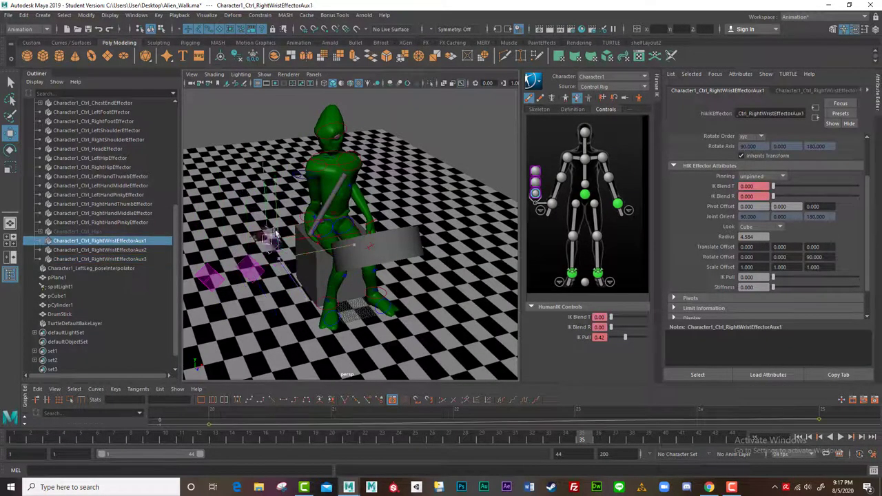
pyautogui.moveTo(279, 257); pyautogui.dragTo(279, 252)
pyautogui.click(213, 273)
pyautogui.moveTo(210, 276); pyautogui.dragTo(222, 273)
pyautogui.keyDown('alt'); pyautogui.moveTo(333, 277); pyautogui.dragTo(338, 253); pyautogui.keyUp('alt')
pyautogui.keyDown('alt'); pyautogui.moveTo(339, 254); pyautogui.dragTo(318, 259, button='right'); pyautogui.keyUp('alt')
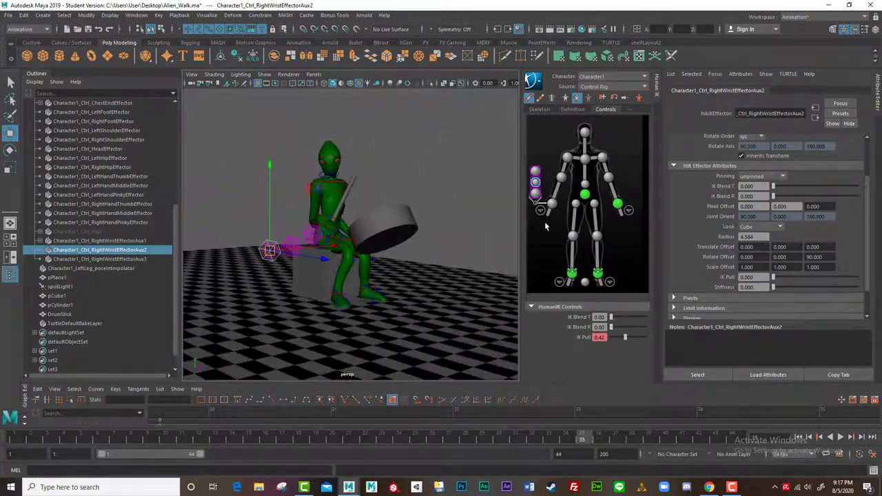
# Clear all extra effectors from the right wrist
pyautogui.rightClick(552, 208)
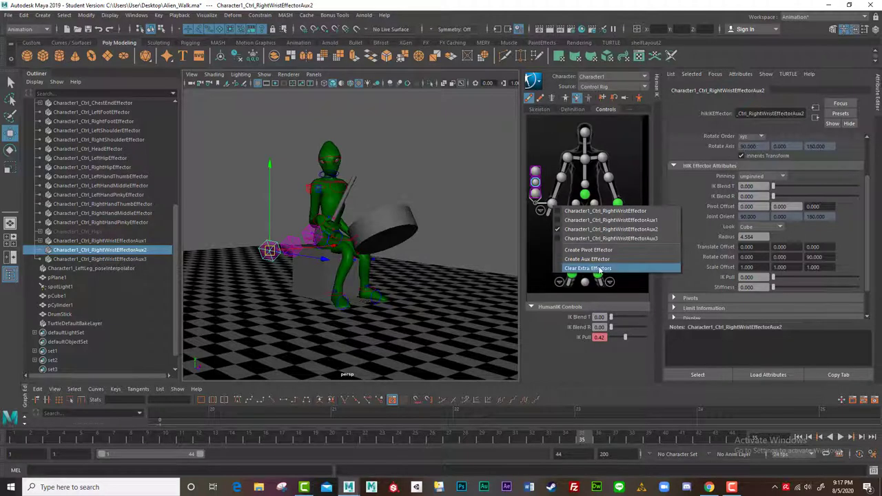
pyautogui.click(591, 269)
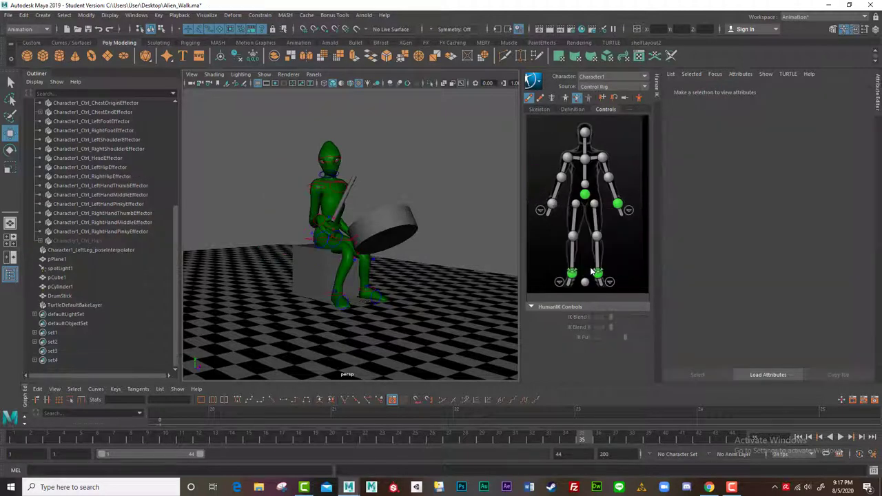
pyautogui.keyDown('alt'); pyautogui.moveTo(319, 226); pyautogui.dragTo(359, 234, button='right'); pyautogui.keyUp('alt')
pyautogui.moveTo(358, 234)
pyautogui.keyDown('alt'); pyautogui.mouseDown()
pyautogui.moveTo(282, 289)
pyautogui.moveTo(322, 236)
pyautogui.moveTo(357, 219)
pyautogui.mouseUp(); pyautogui.keyUp('alt')
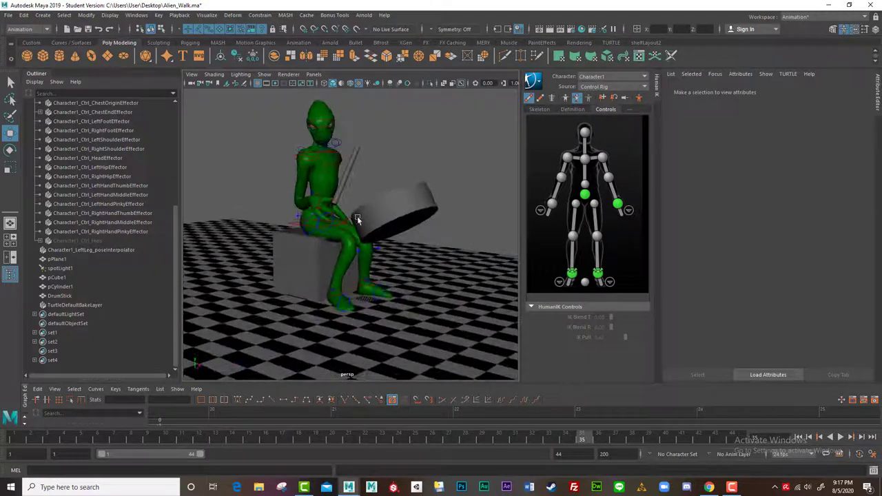
# Create a pivot effector on the right ankle and activate it with IK Blend T and IK Blend R at 1.00
pyautogui.click(572, 274)
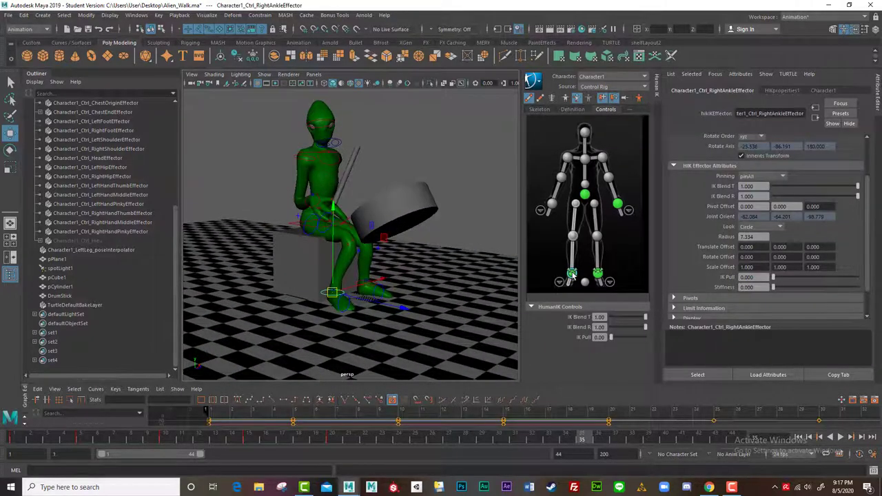
pyautogui.rightClick(571, 273)
pyautogui.click(610, 289)
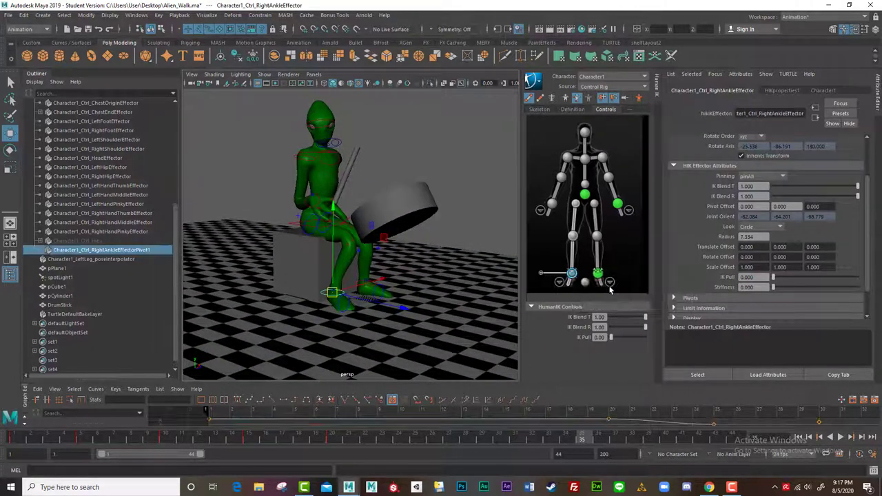
pyautogui.keyDown('alt'); pyautogui.moveTo(331, 293); pyautogui.dragTo(456, 297); pyautogui.keyUp('alt')
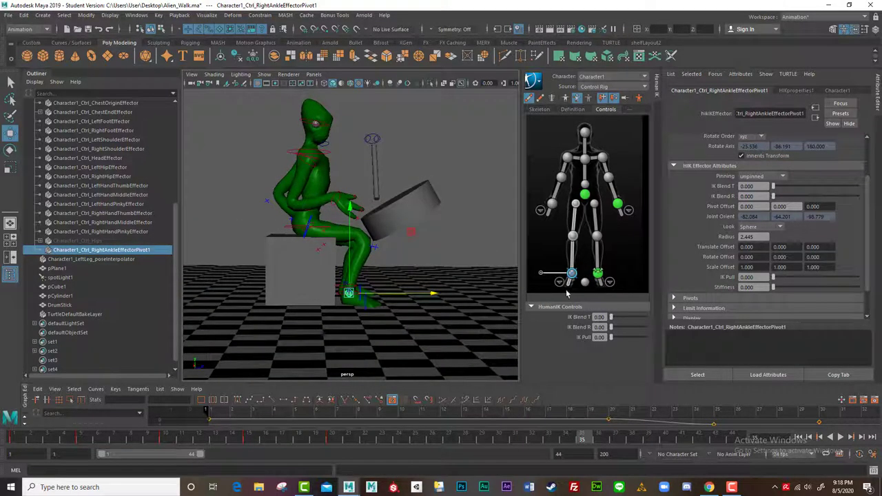
pyautogui.click(541, 275)
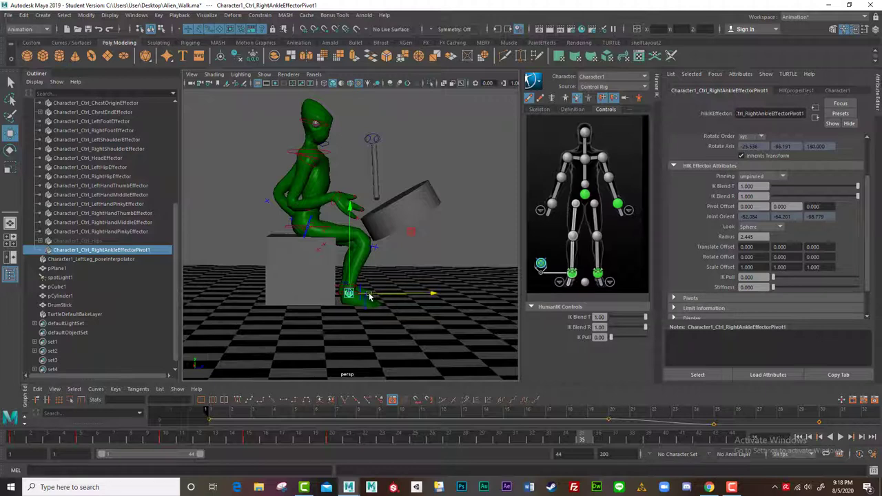
# Try rotating the right foot about its ankle pivot effector, and clear the ankle's extra effectors
pyautogui.press('e')
pyautogui.moveTo(298, 242); pyautogui.dragTo(291, 248)
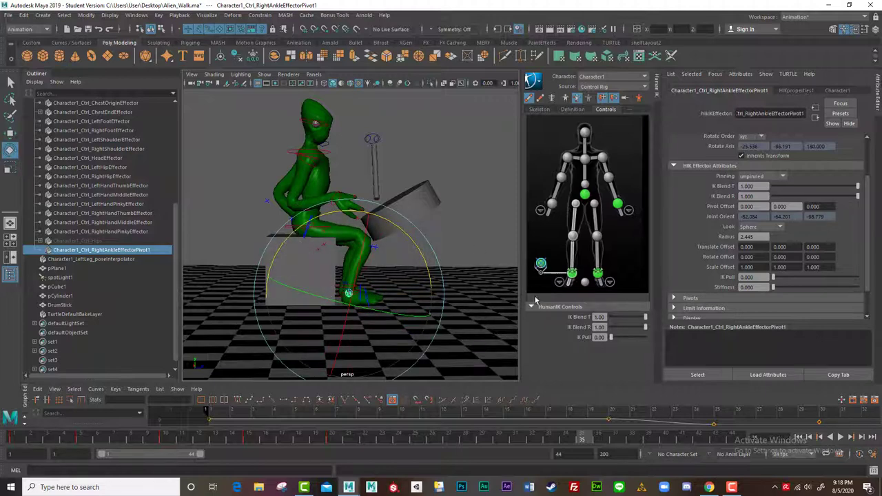
pyautogui.rightClick(540, 265)
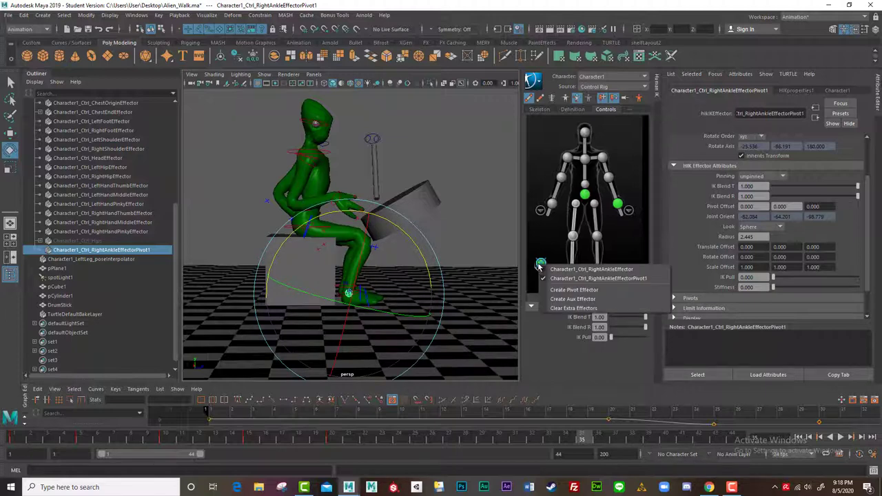
pyautogui.click(563, 310)
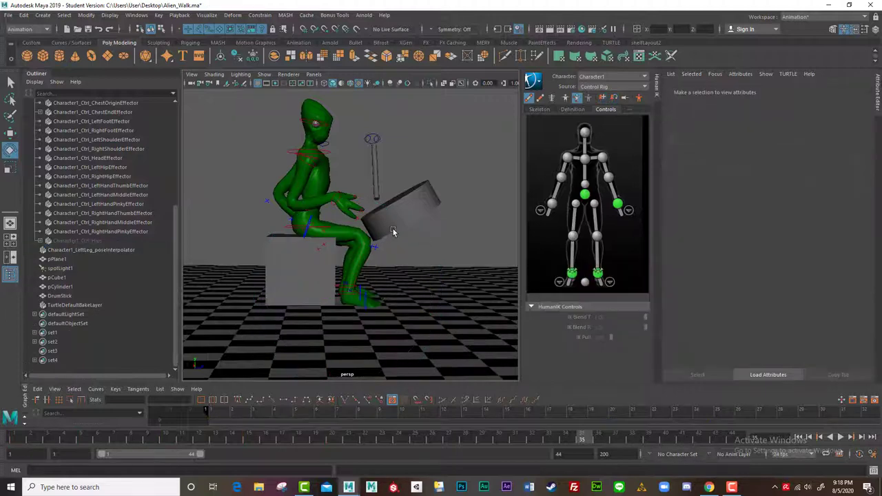
# Bring the dance2.ma motion-capture figure into the scene with the T-posed alien and review its dance from several angles
pyautogui.click(8, 15)
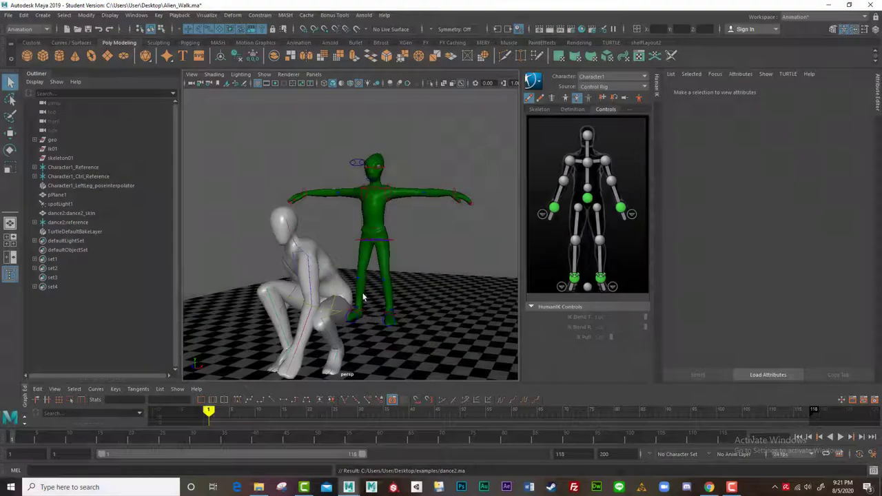
pyautogui.keyDown('alt'); pyautogui.moveTo(363, 297); pyautogui.dragTo(339, 331); pyautogui.keyUp('alt')
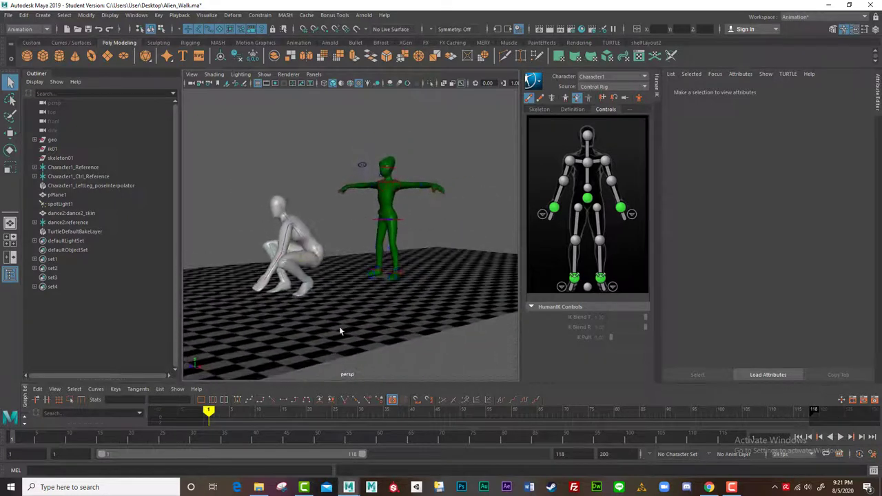
pyautogui.hotkey('alt', 'v')
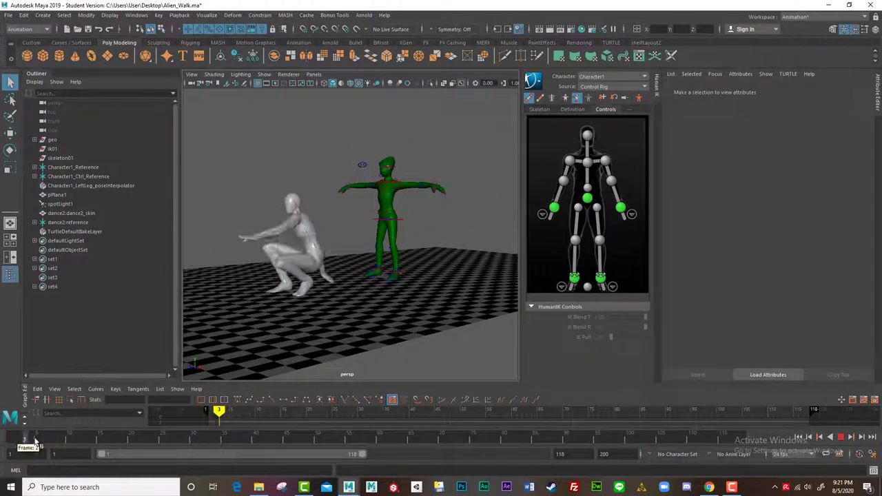
pyautogui.moveTo(525, 439); pyautogui.dragTo(8, 436)
pyautogui.keyDown('alt'); pyautogui.moveTo(252, 339); pyautogui.dragTo(509, 187); pyautogui.keyUp('alt')
pyautogui.keyDown('alt'); pyautogui.moveTo(343, 209); pyautogui.dragTo(354, 228); pyautogui.keyUp('alt')
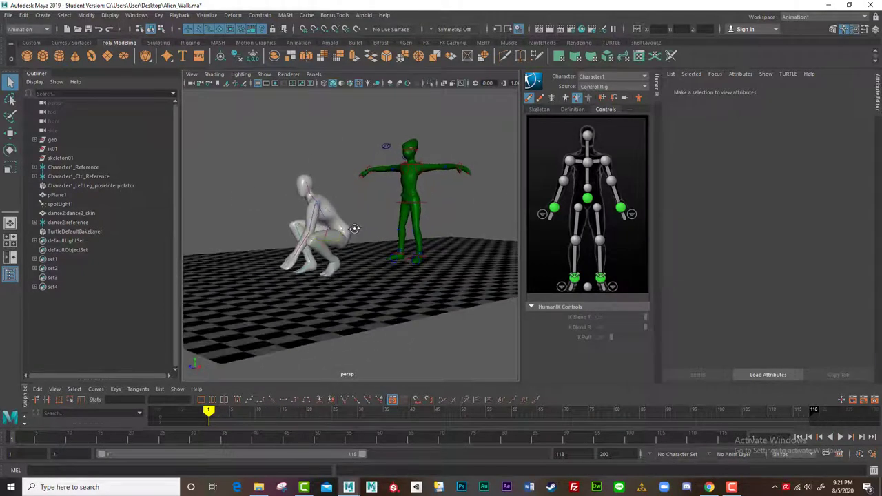
# Set Character1's source to dance2:MocapExample and hide the dance2_skin mesh
pyautogui.click(644, 87)
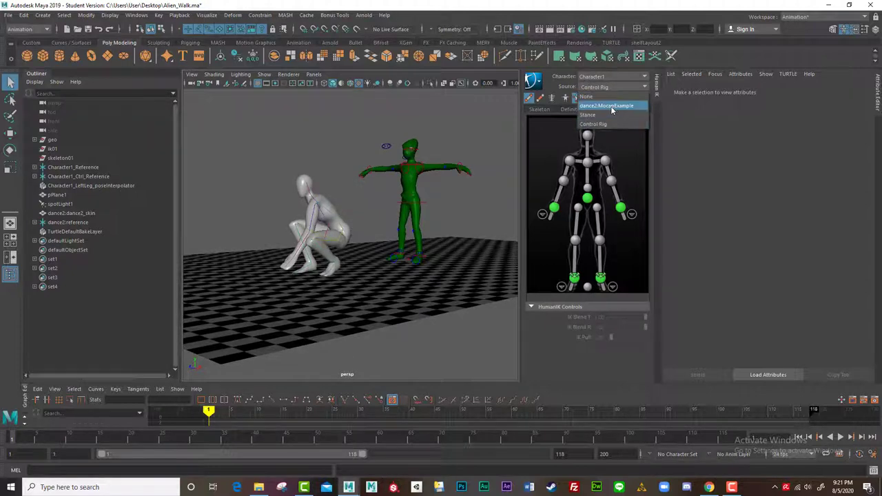
pyautogui.click(610, 107)
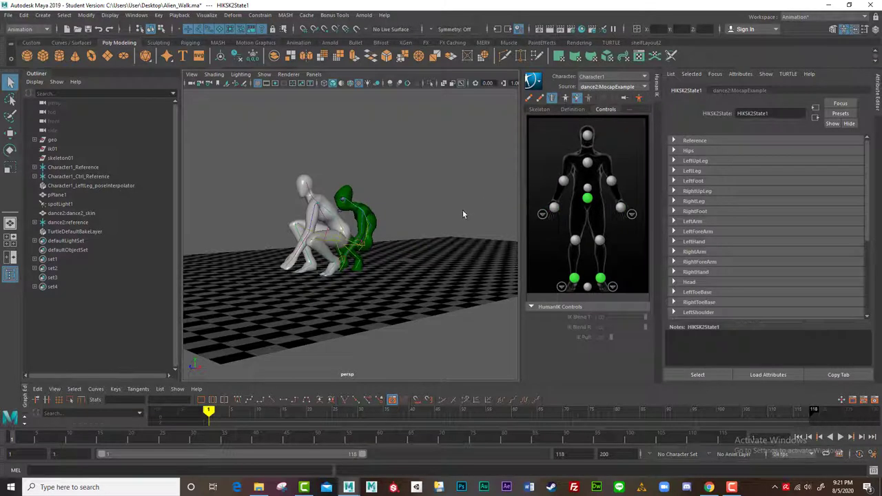
pyautogui.click(308, 218)
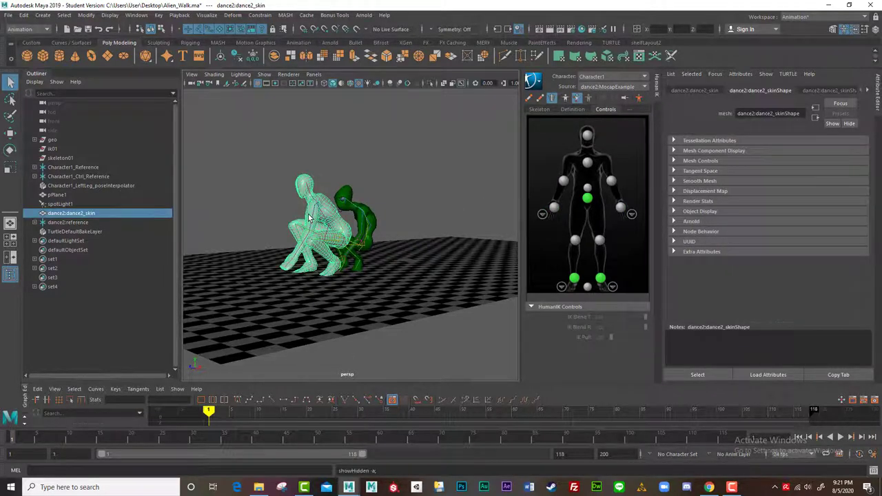
pyautogui.hotkey('ctrl', 'h')
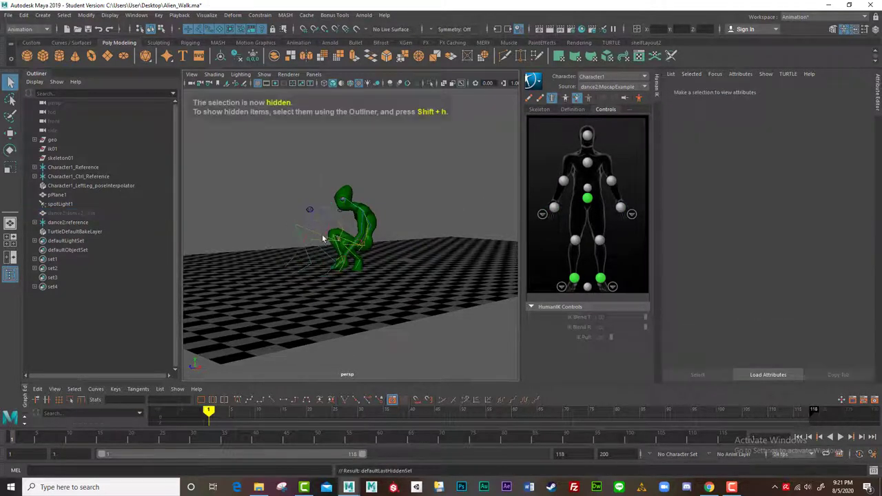
# Hide the dance2:reference skeleton so only the alien remains on the checkered floor
pyautogui.click(340, 243)
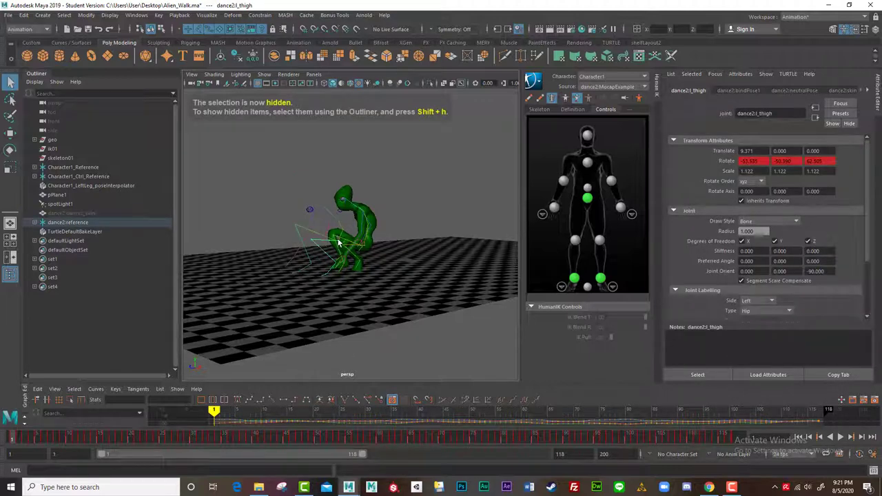
pyautogui.click(339, 243)
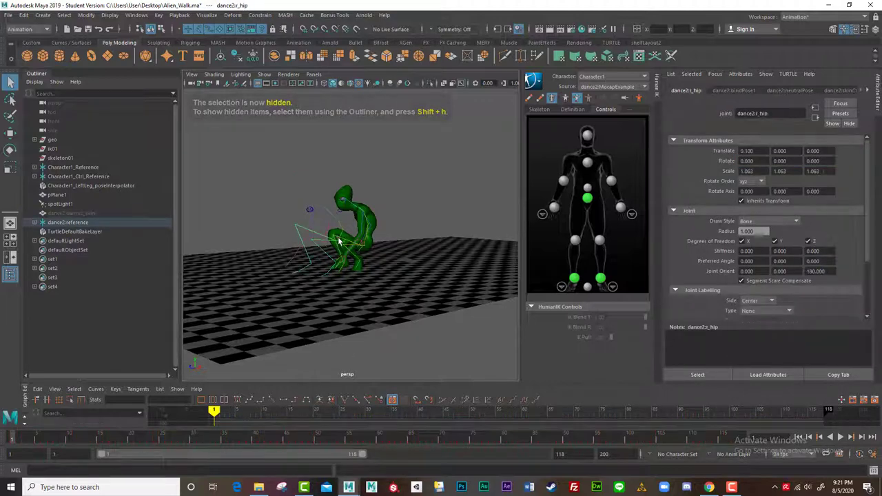
pyautogui.click(96, 221)
pyautogui.hotkey('ctrl', 'h')
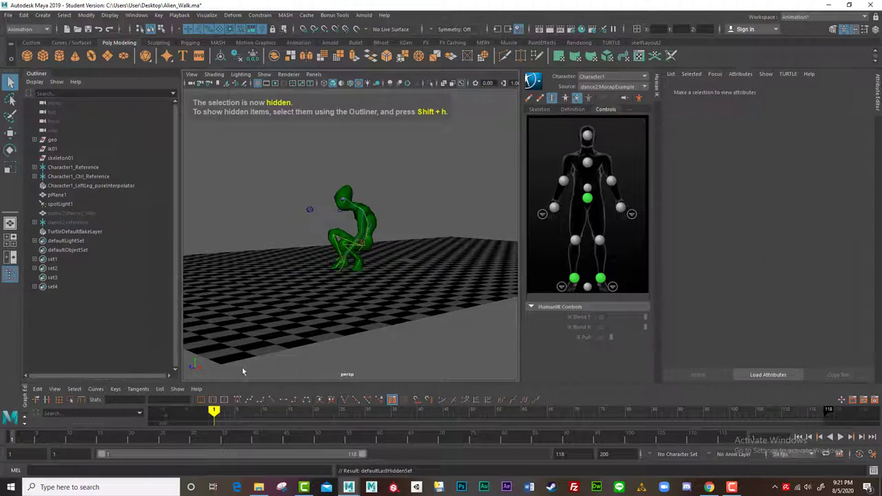
# Play back the retargeted dance on the alien and look at the source choices available for Character1
pyautogui.hotkey('alt', 'v')
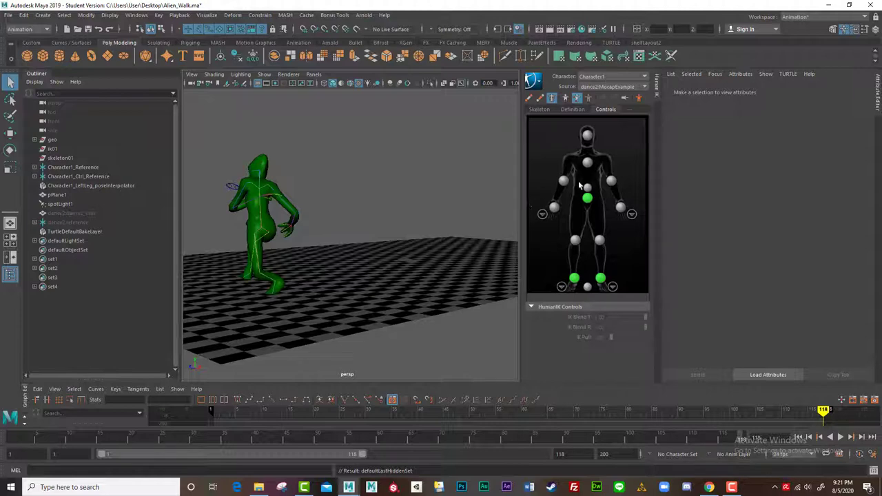
pyautogui.click(644, 88)
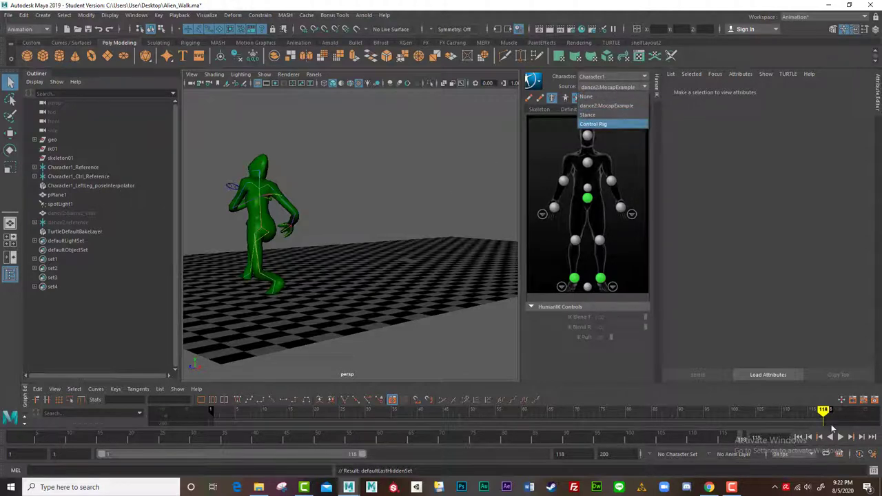
pyautogui.click(839, 437)
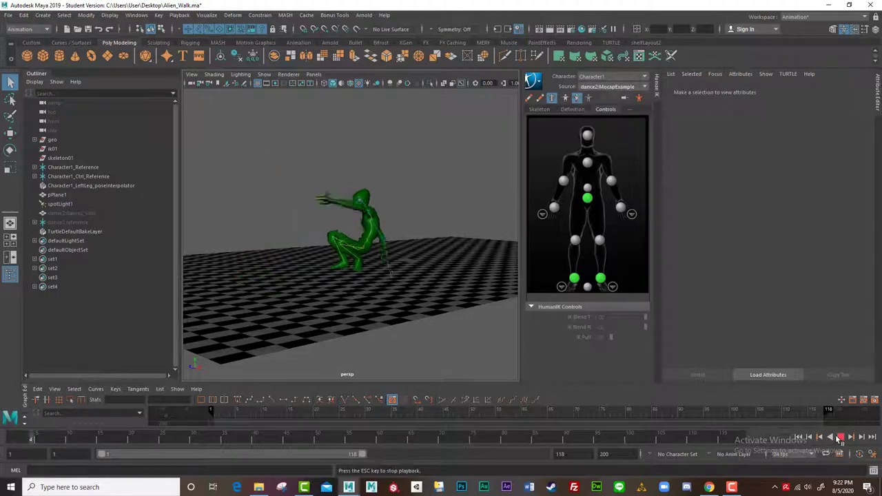